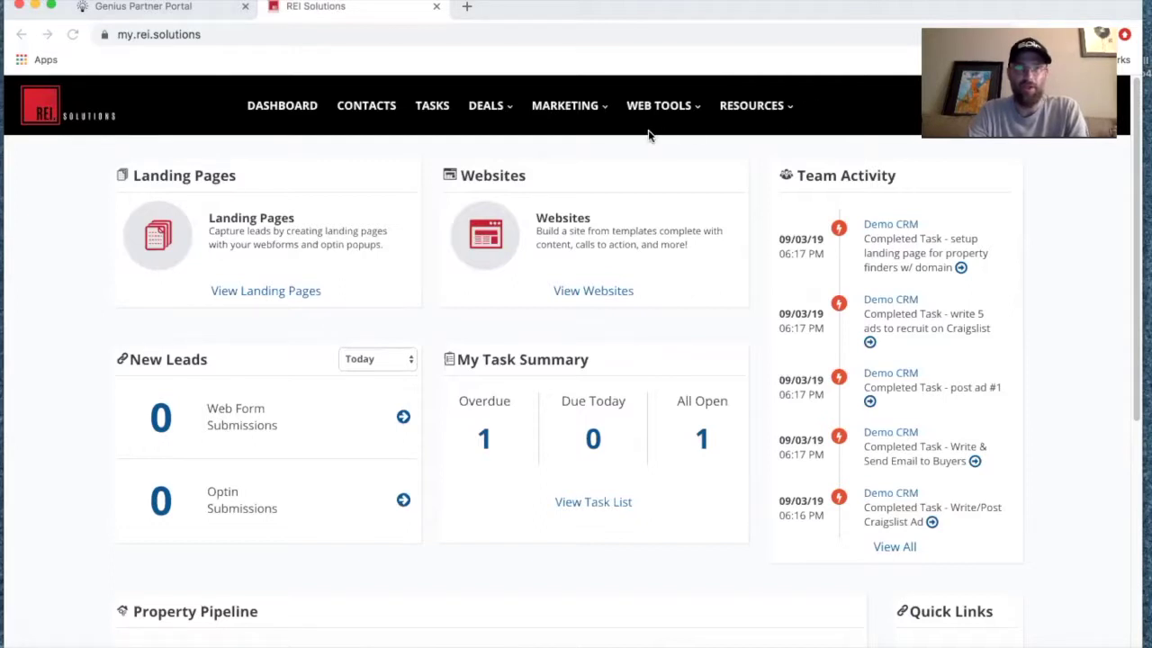
Open the landing pages list and start adding a new landing page
{"action": "left_click", "coordinate": [596, 112]}
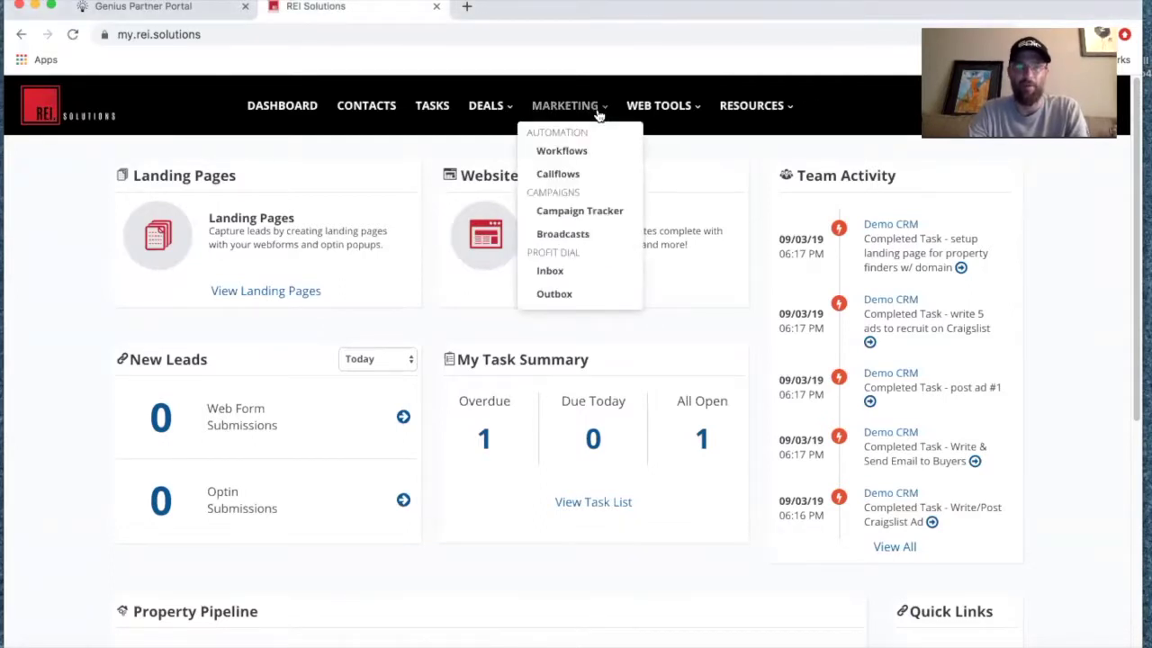
{"action": "left_click", "coordinate": [657, 106]}
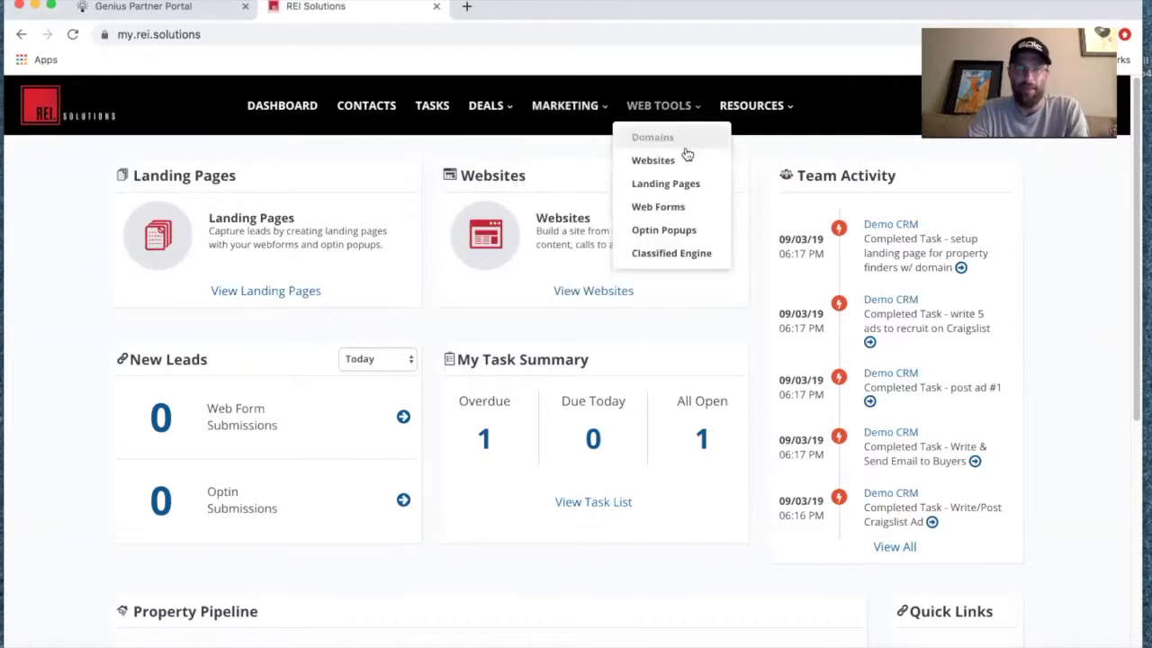
{"action": "left_click", "coordinate": [679, 186]}
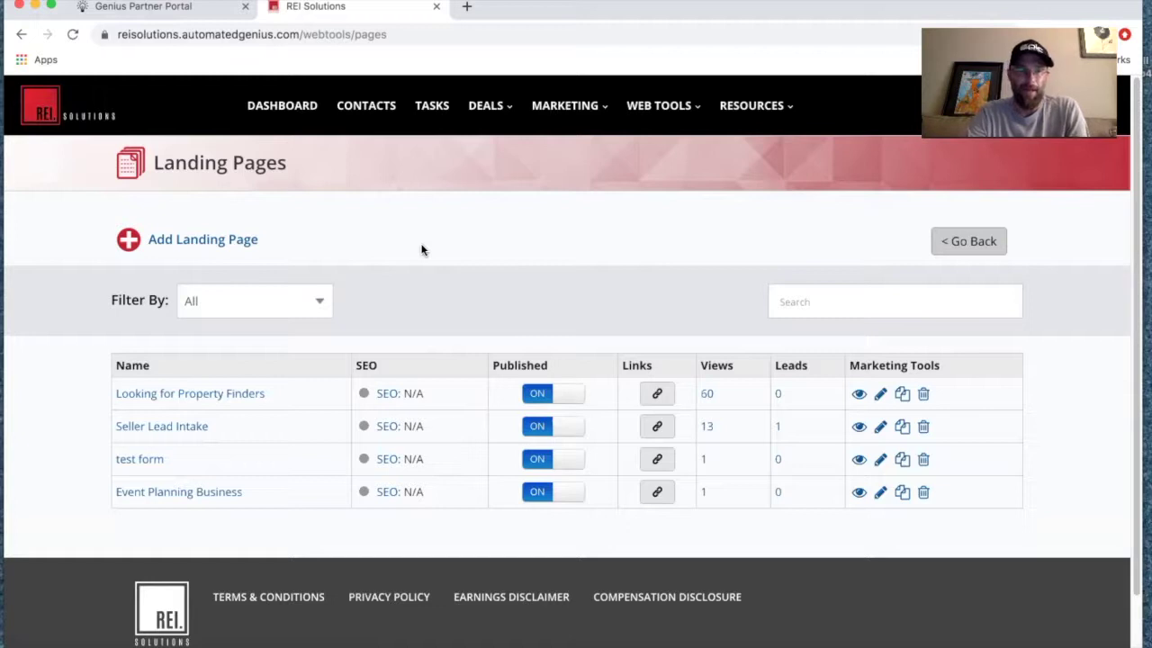
{"action": "left_click", "coordinate": [195, 242]}
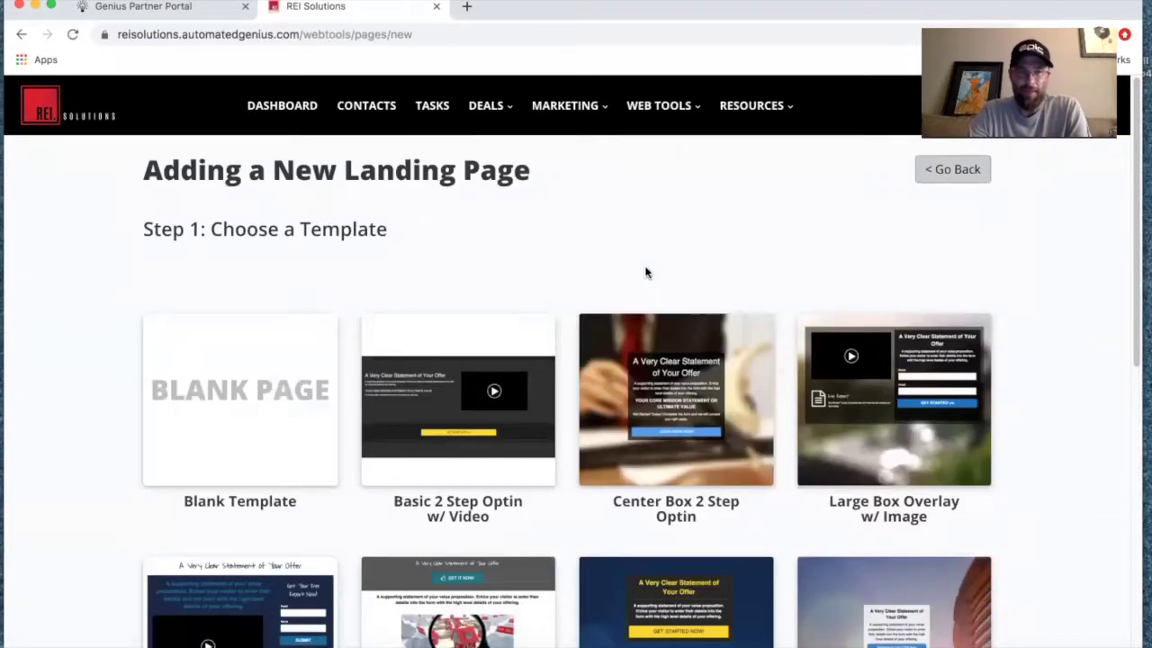
Look through the available landing page templates to compare their layouts and optin styles
{"action": "scroll", "coordinate": [644, 272], "scroll_direction": "down", "scroll_amount": 2}
{"action": "scroll", "coordinate": [666, 288], "scroll_direction": "down", "scroll_amount": 3}
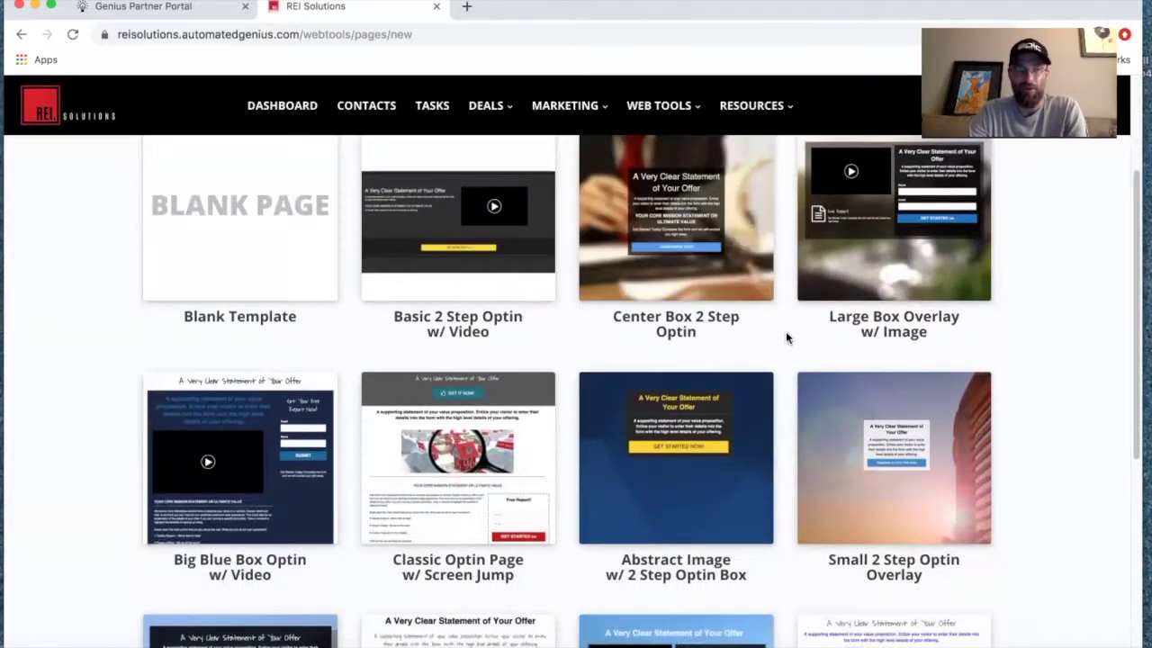
{"action": "scroll", "coordinate": [785, 337], "scroll_direction": "down", "scroll_amount": 1}
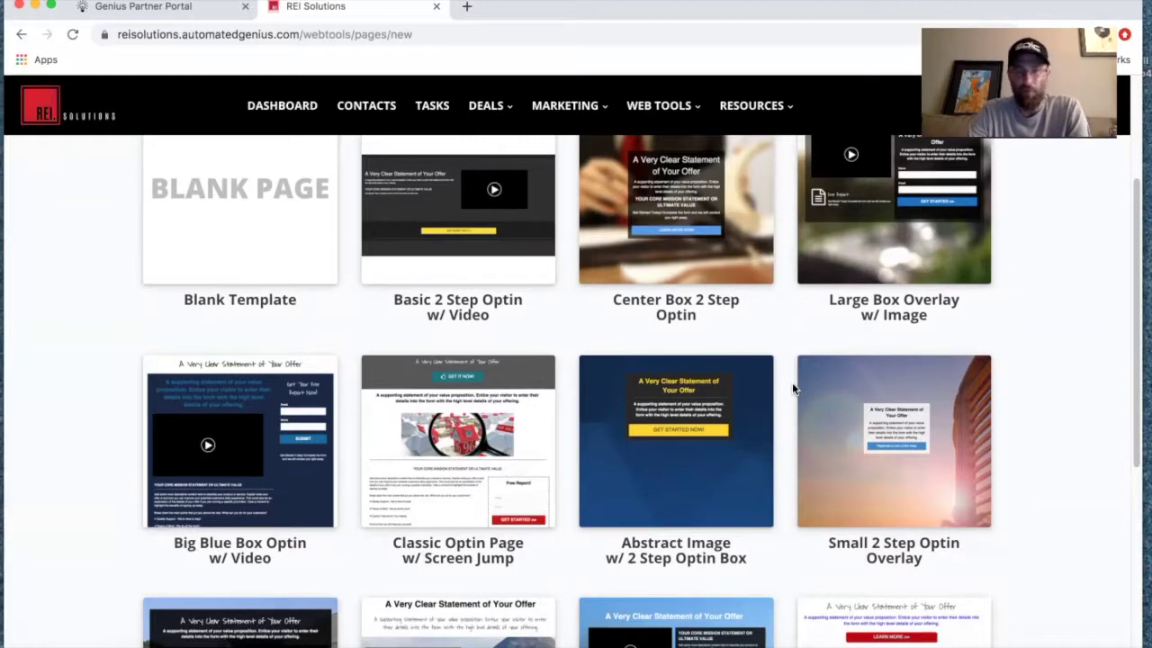
{"action": "mouse_move", "coordinate": [874, 195]}
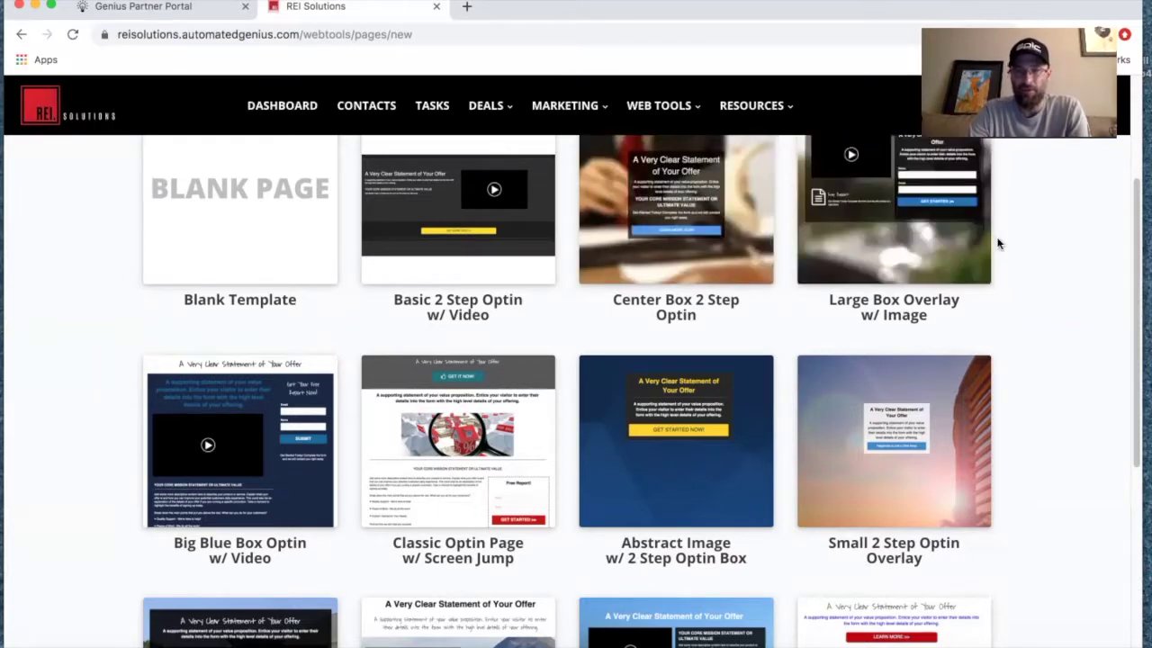
{"action": "mouse_move", "coordinate": [690, 525]}
{"action": "scroll", "coordinate": [693, 524], "scroll_direction": "down", "scroll_amount": 1}
{"action": "scroll", "coordinate": [691, 524], "scroll_direction": "up", "scroll_amount": 1}
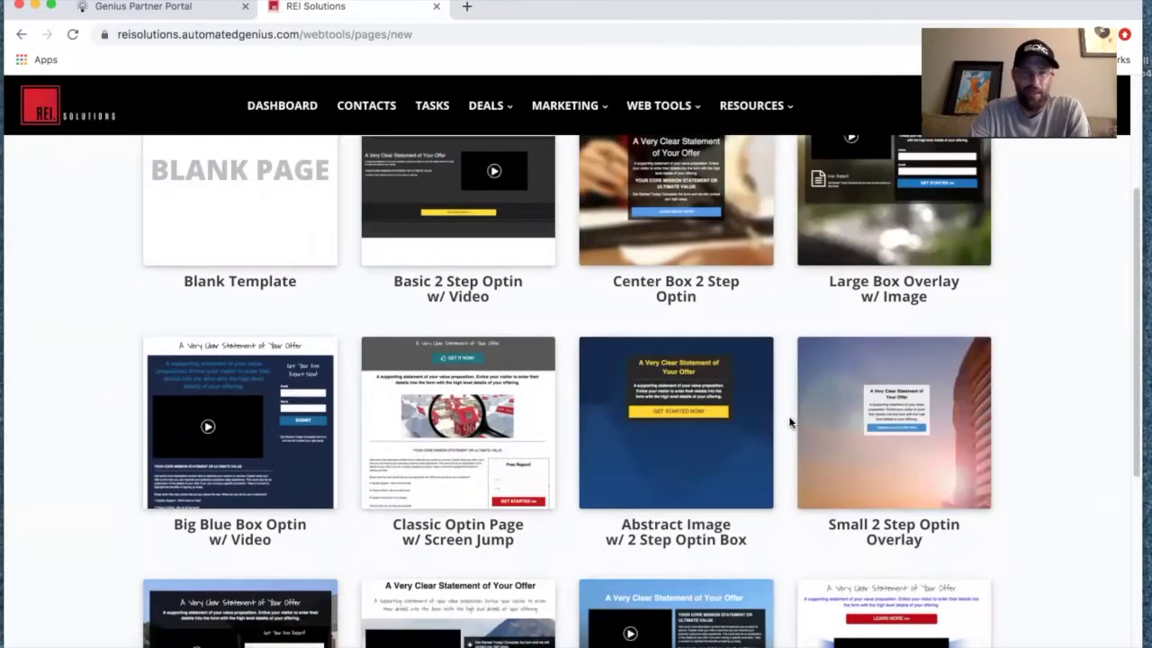
{"action": "scroll", "coordinate": [789, 422], "scroll_direction": "up", "scroll_amount": 1}
{"action": "mouse_move", "coordinate": [658, 316]}
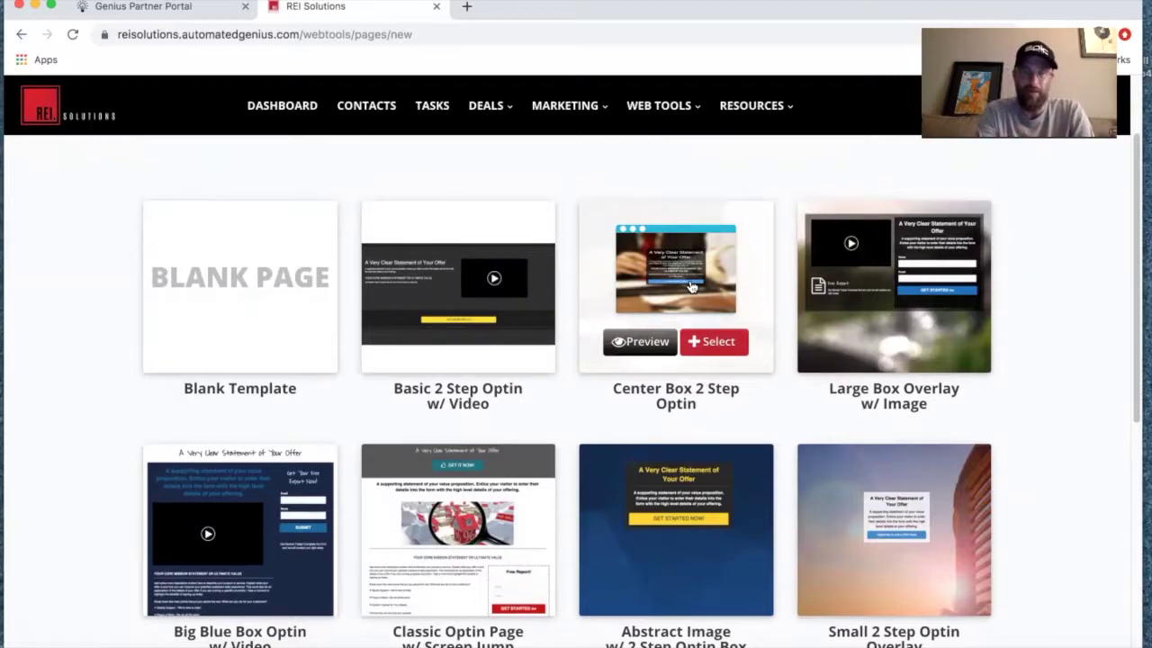
{"action": "mouse_move", "coordinate": [805, 300]}
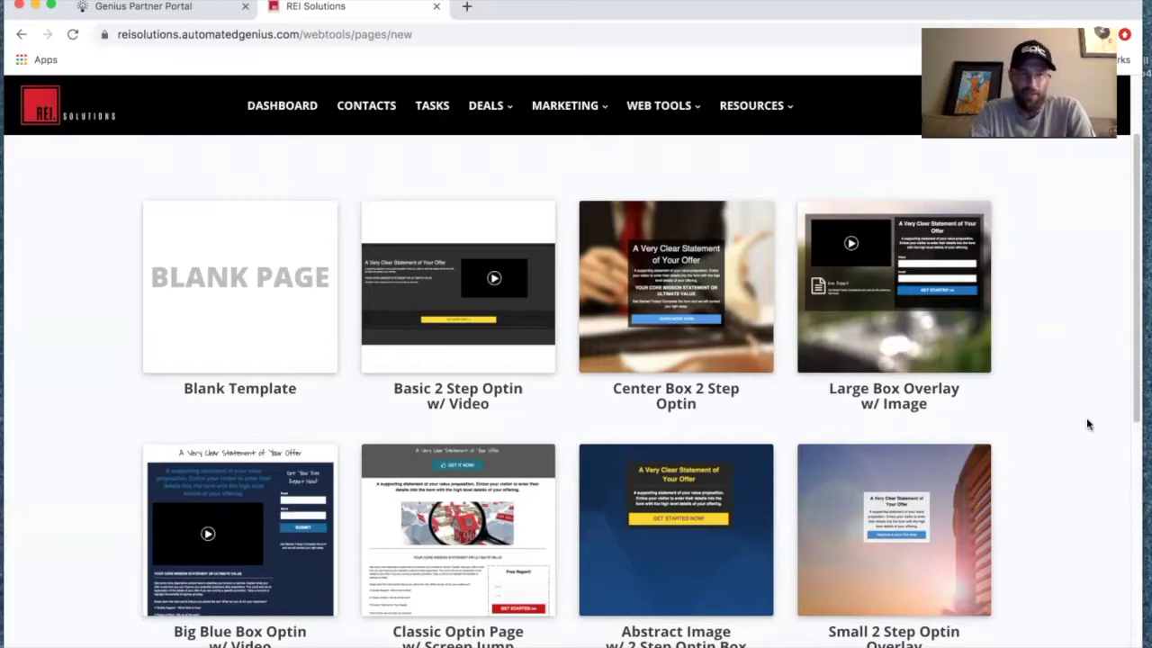
{"action": "scroll", "coordinate": [1088, 423], "scroll_direction": "down", "scroll_amount": 1}
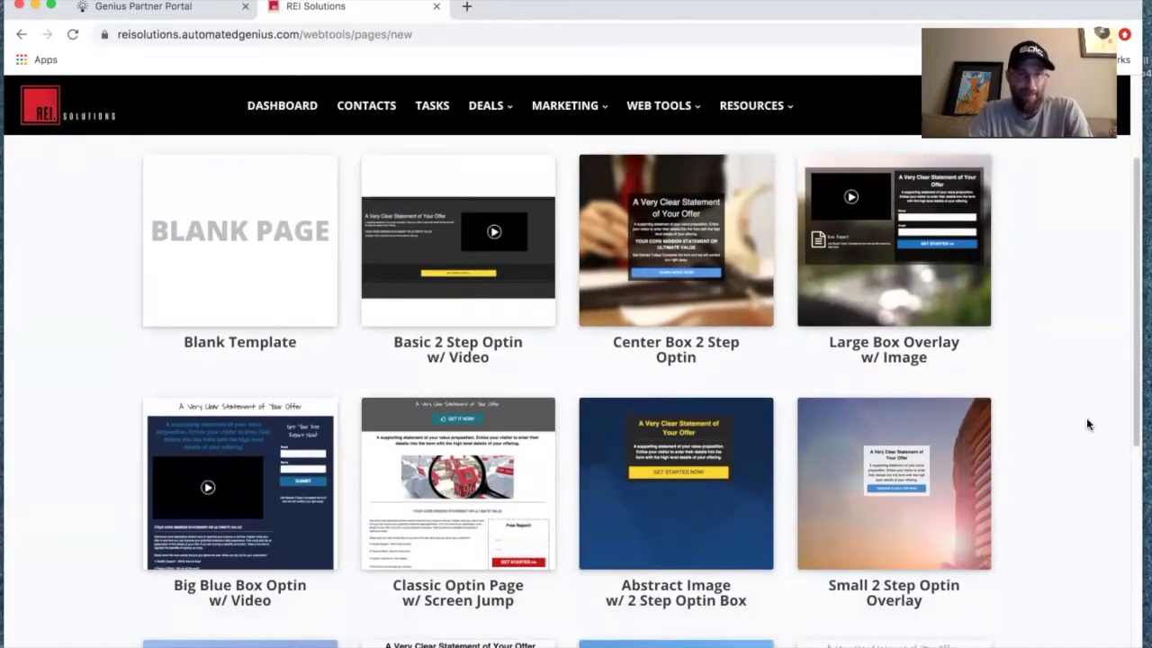
{"action": "scroll", "coordinate": [1087, 424], "scroll_direction": "down", "scroll_amount": 1}
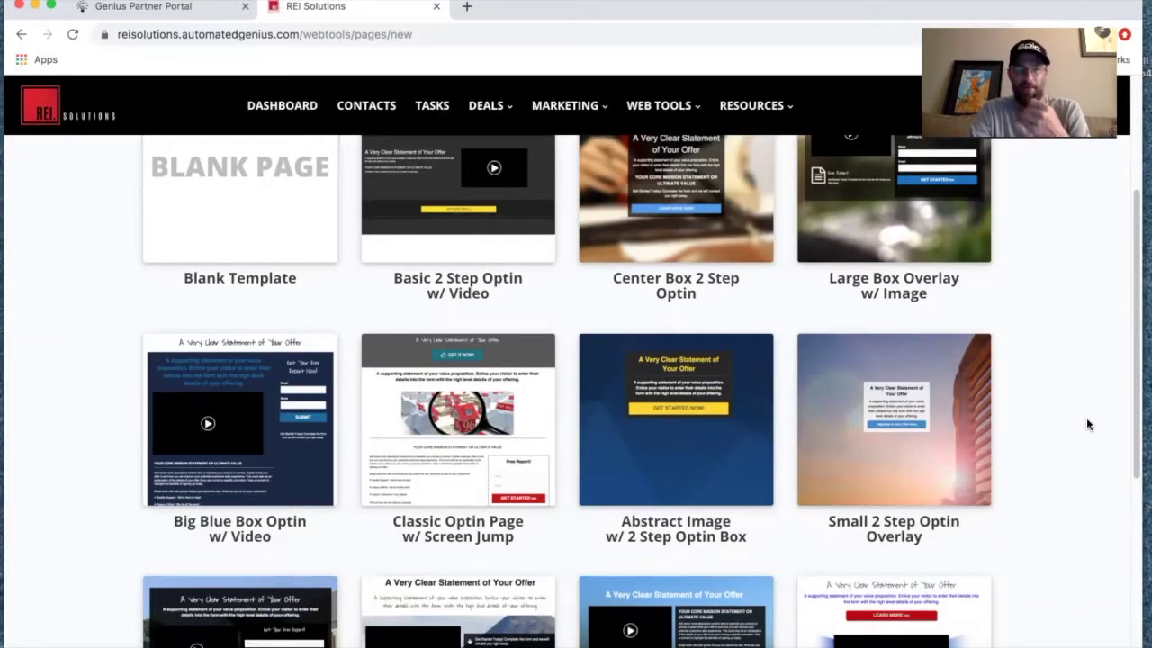
{"action": "mouse_move", "coordinate": [818, 393]}
{"action": "scroll", "coordinate": [1059, 481], "scroll_direction": "down", "scroll_amount": 2}
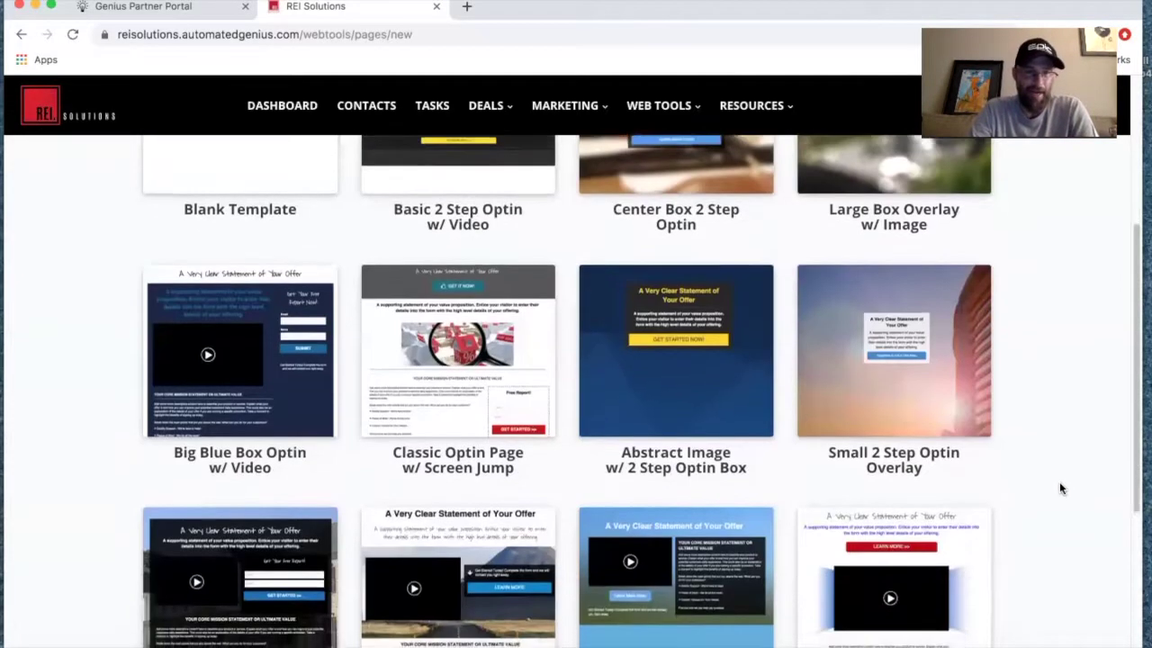
{"action": "scroll", "coordinate": [1060, 488], "scroll_direction": "down", "scroll_amount": 1}
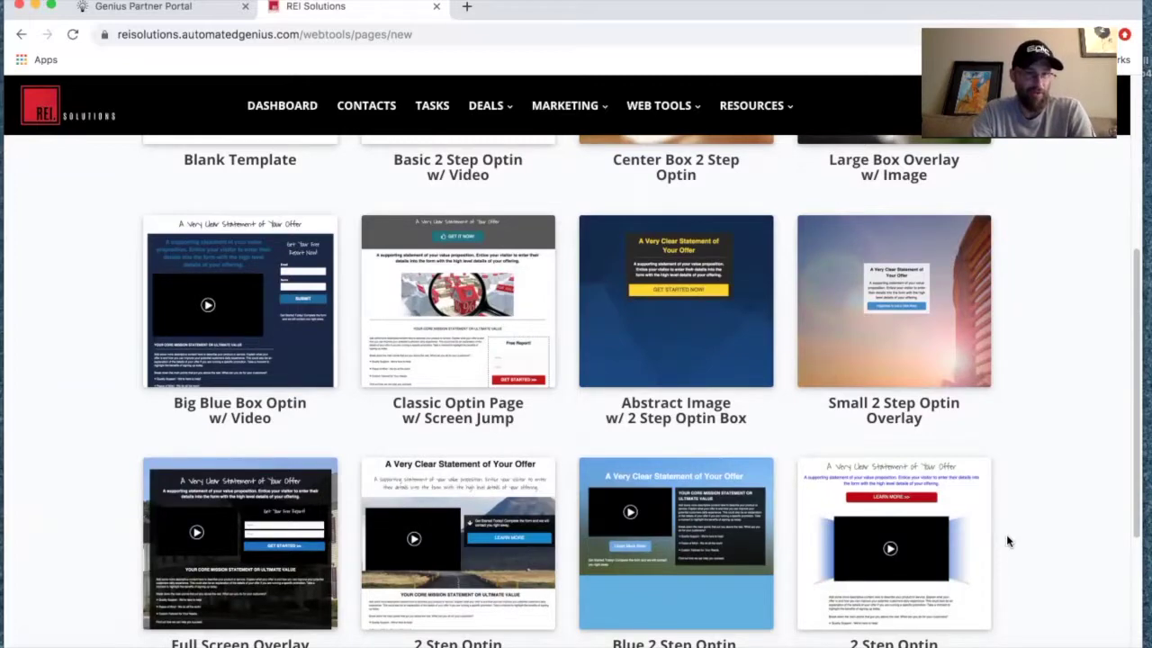
Select the "Large Box Overlay w/ Image" template for the new landing page
{"action": "scroll", "coordinate": [1007, 541], "scroll_direction": "up", "scroll_amount": 2}
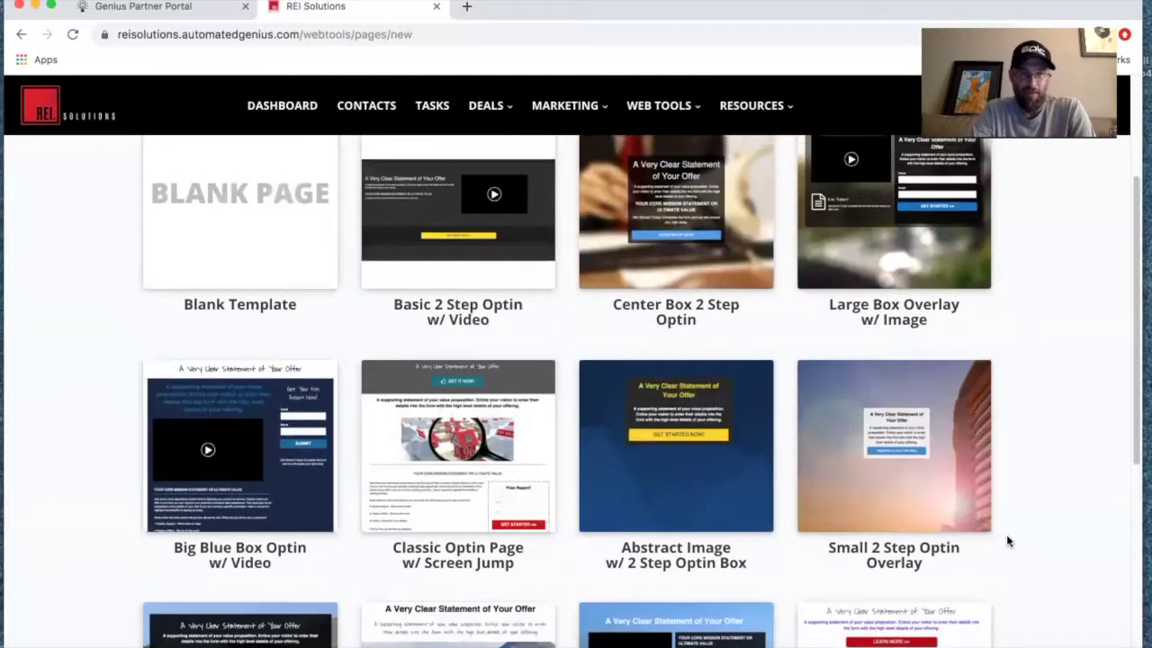
{"action": "scroll", "coordinate": [1008, 541], "scroll_direction": "up", "scroll_amount": 1}
{"action": "mouse_move", "coordinate": [938, 270]}
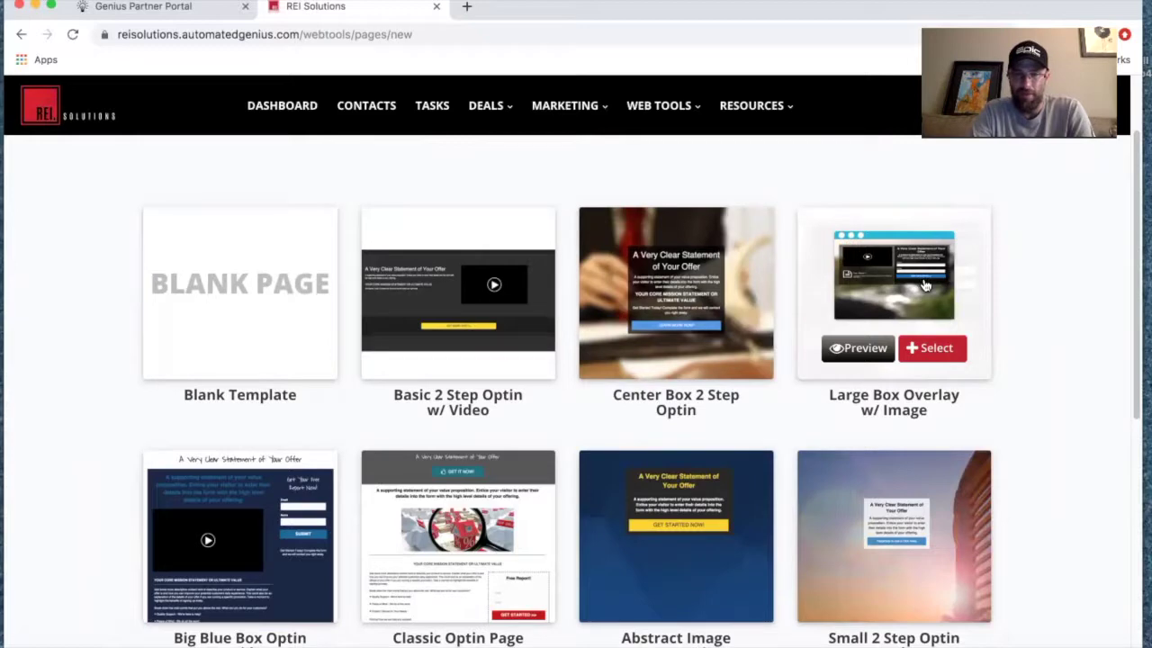
{"action": "left_click", "coordinate": [938, 351]}
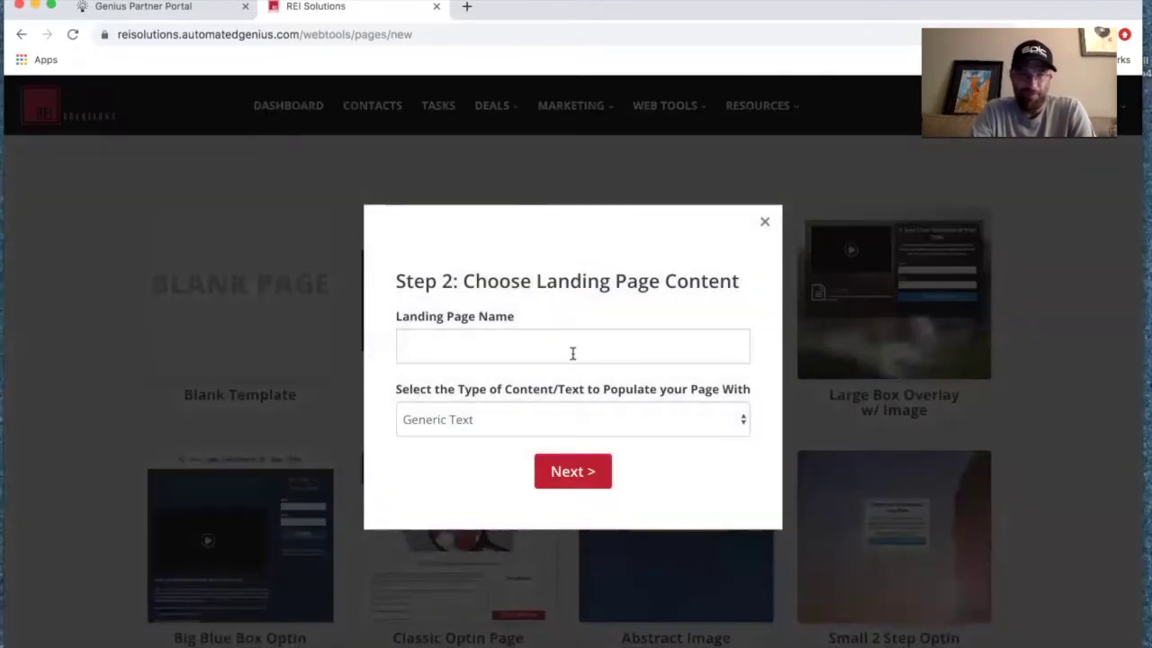
Name the landing page "Financially Distressed Sellers"
{"action": "left_click", "coordinate": [560, 350]}
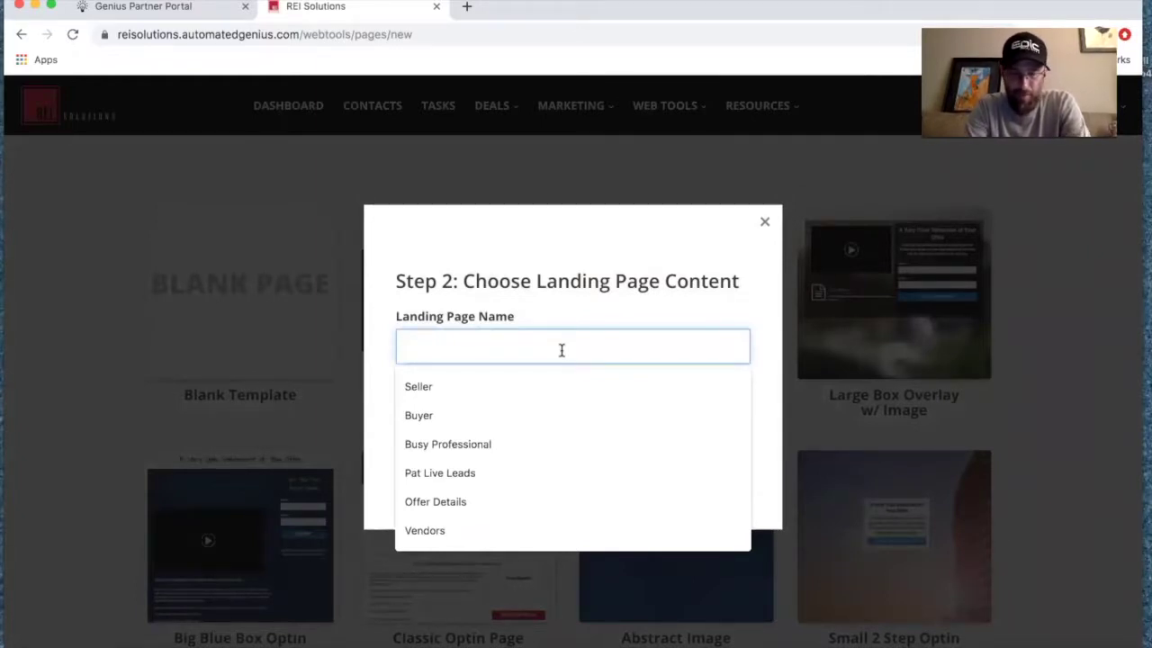
{"action": "type", "text": "F"}
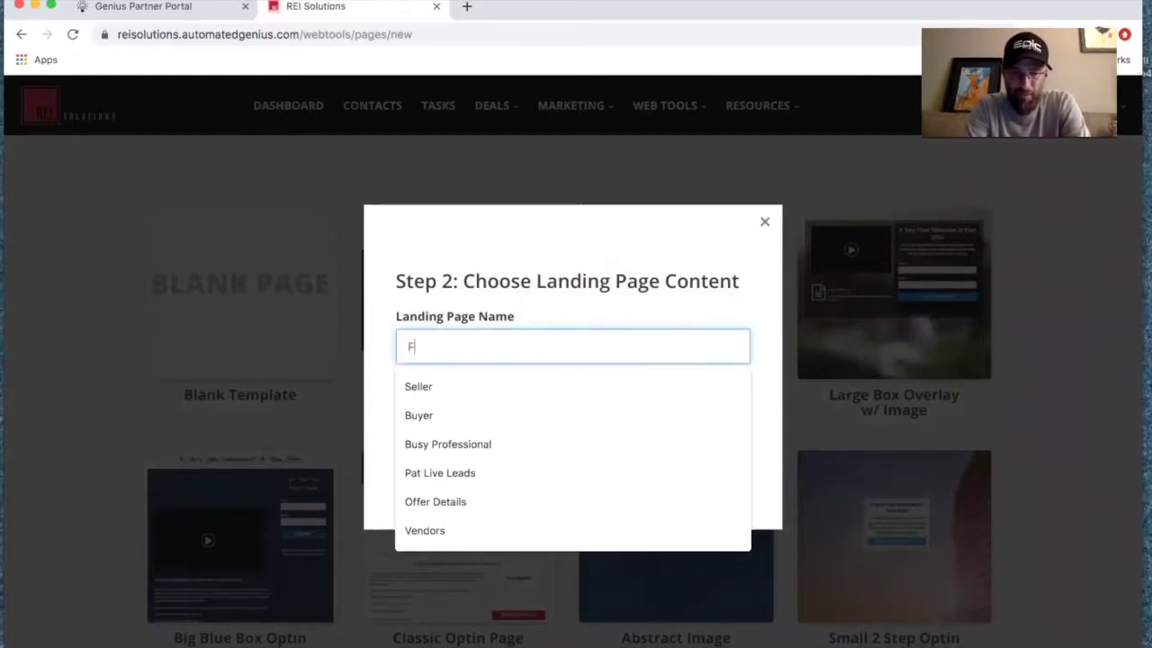
{"action": "type", "text": "inancial Dis"}
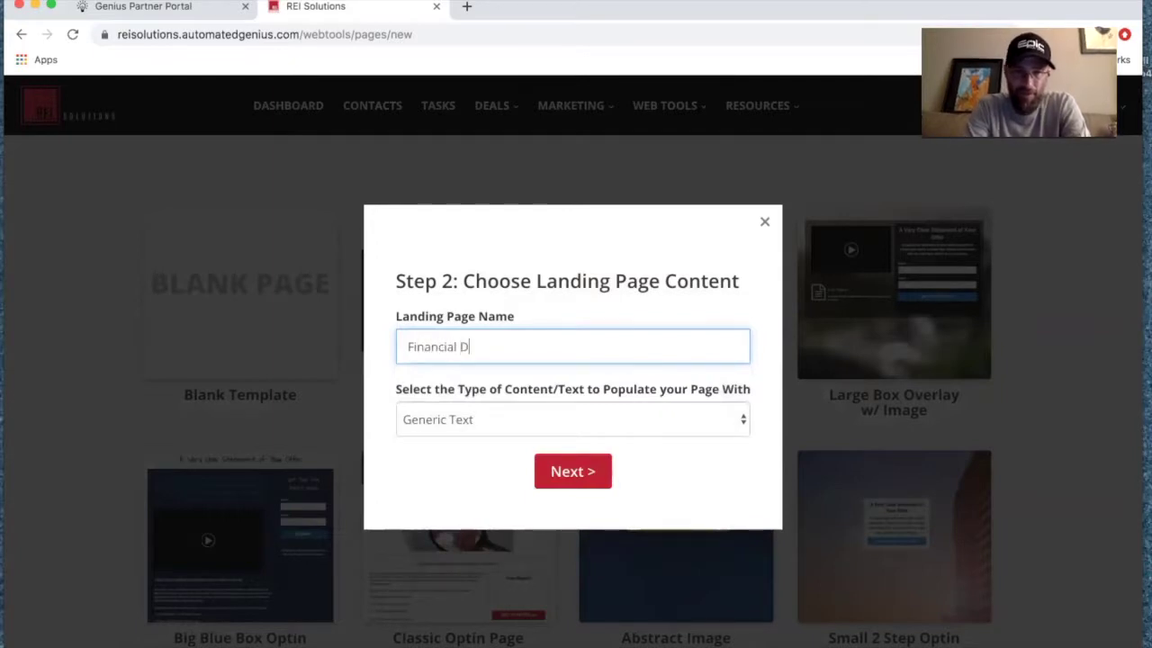
{"action": "key", "text": "BackSpace"}
{"action": "key", "text": "BackSpace"}
{"action": "type", "text": "istre"}
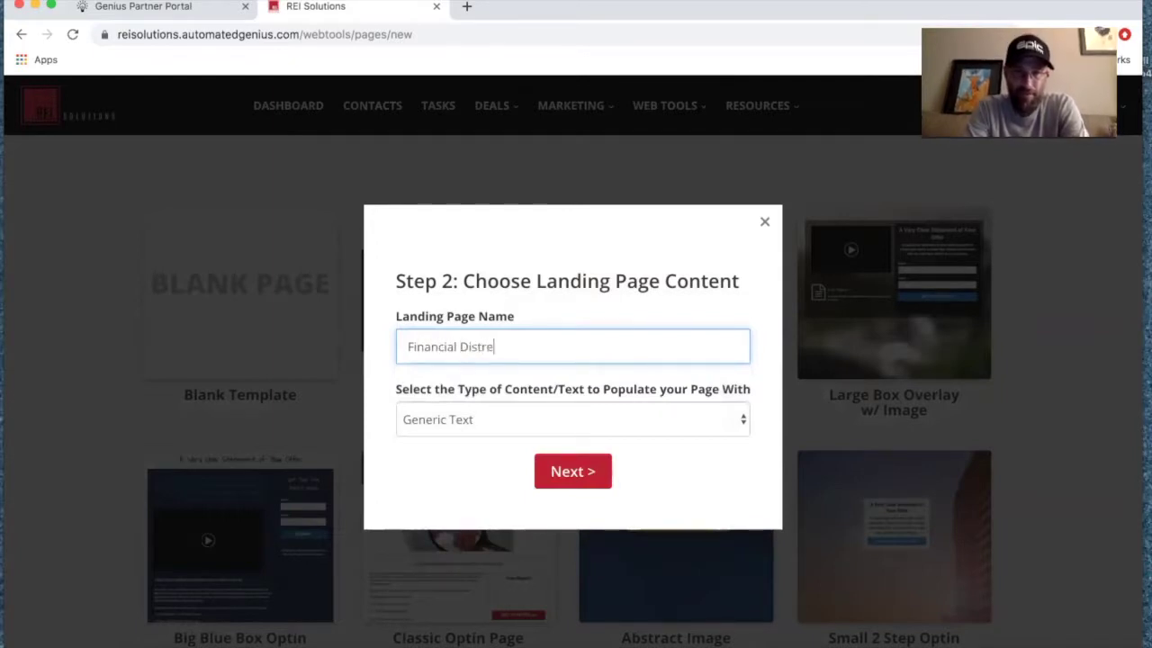
{"action": "type", "text": "ss Sellers"}
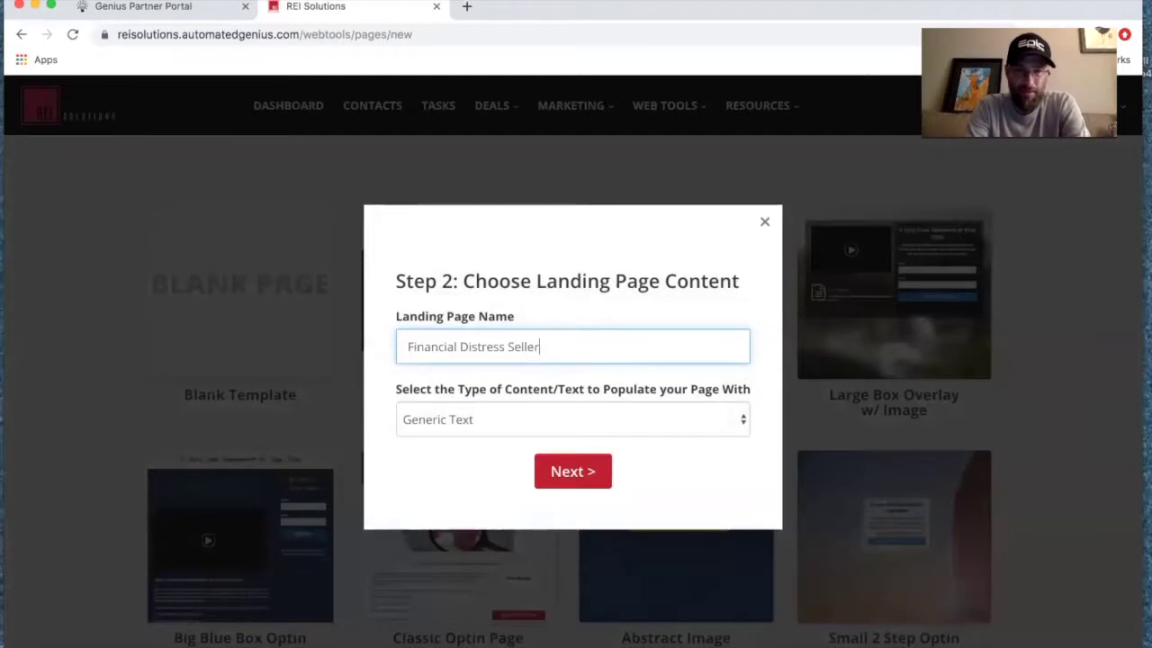
{"action": "left_click", "coordinate": [462, 347]}
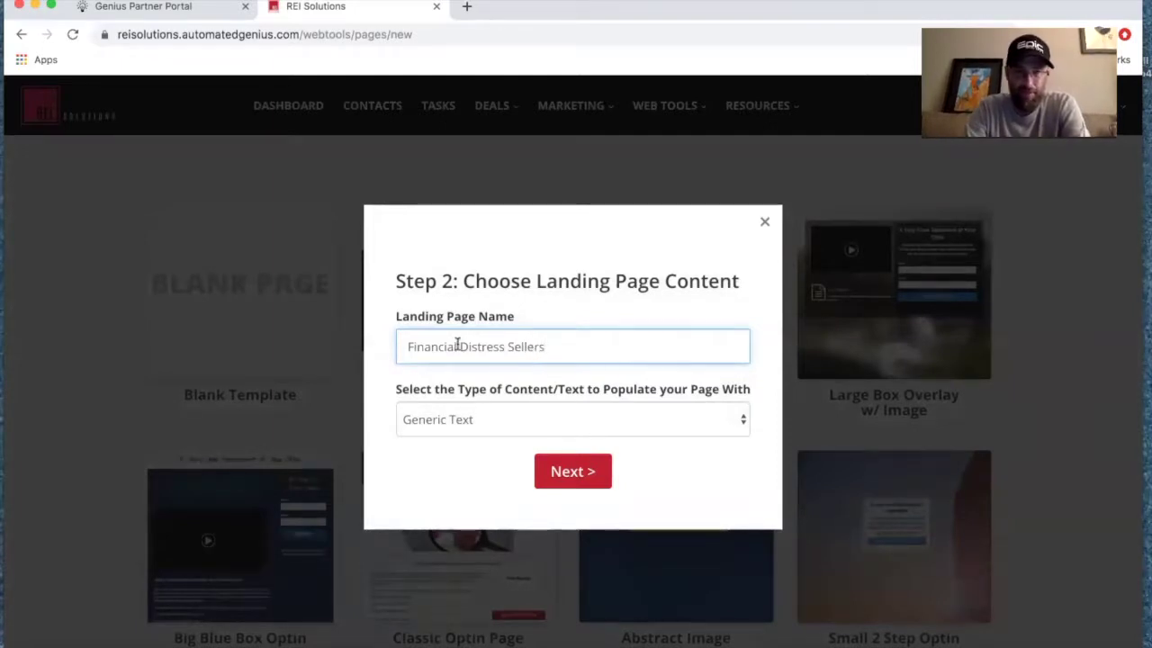
{"action": "type", "text": "ly"}
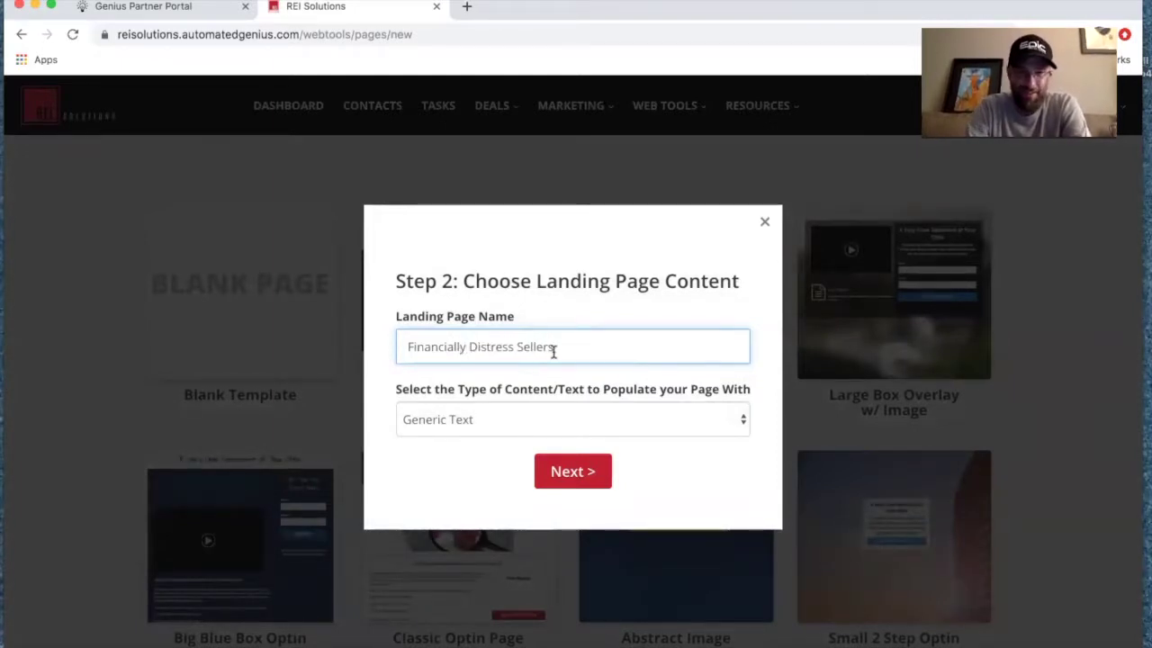
{"action": "left_click", "coordinate": [512, 348]}
{"action": "type", "text": "ed"}
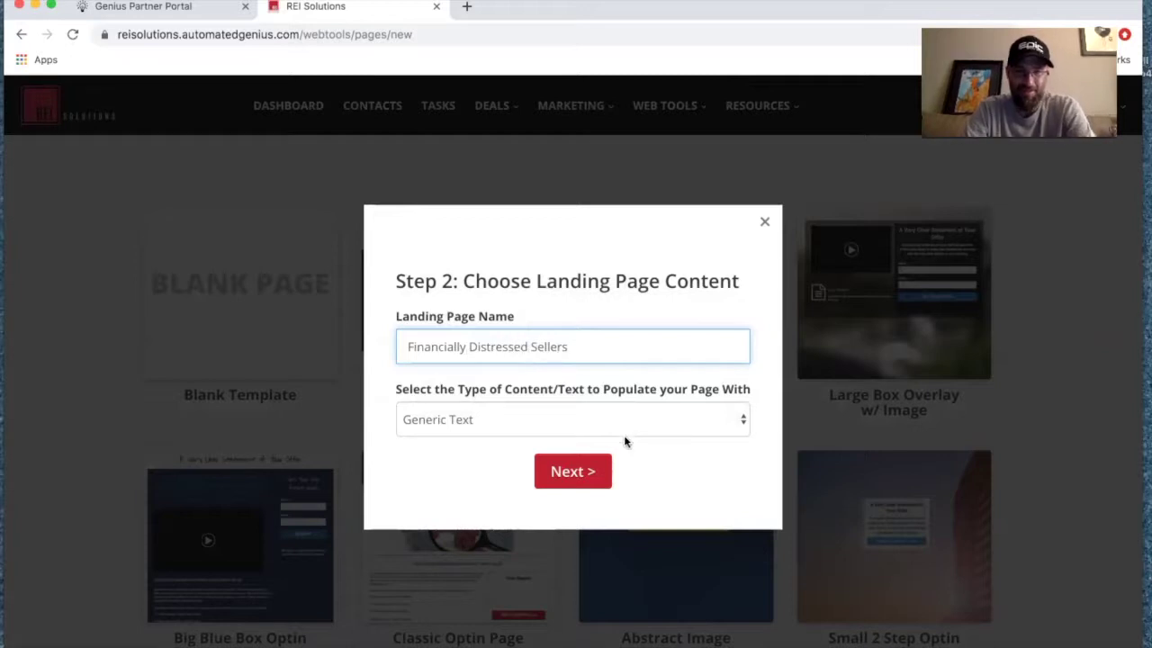
Populate the page with the Distressed Seller content type and continue to the web form selection
{"action": "left_click", "coordinate": [528, 429]}
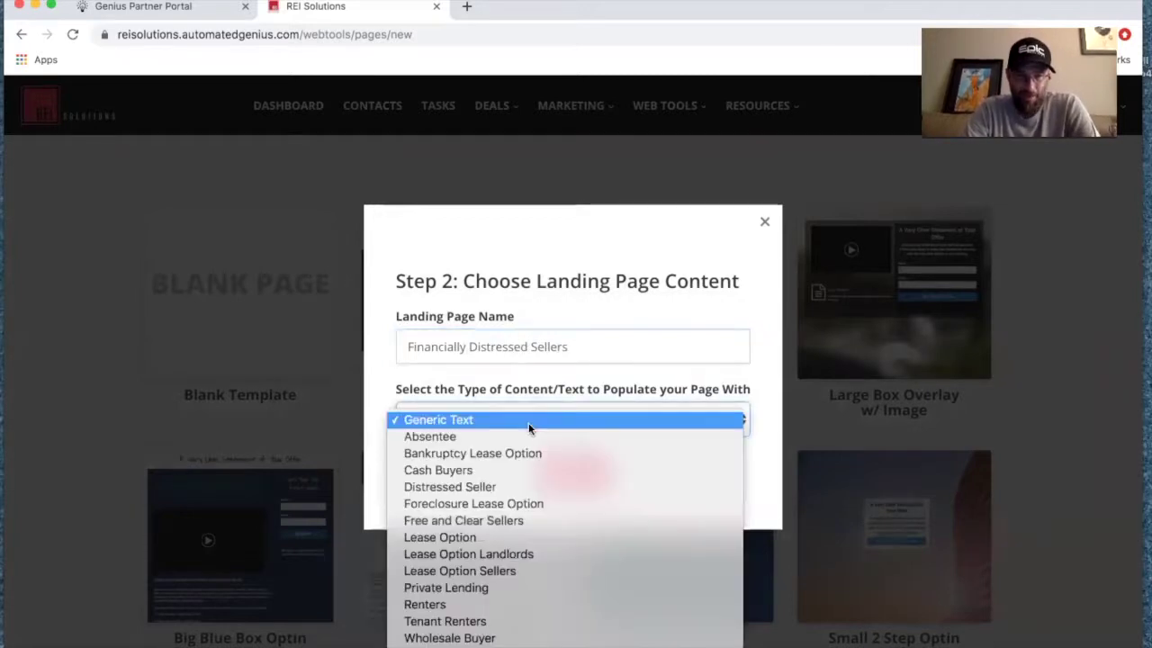
{"action": "left_click", "coordinate": [474, 487]}
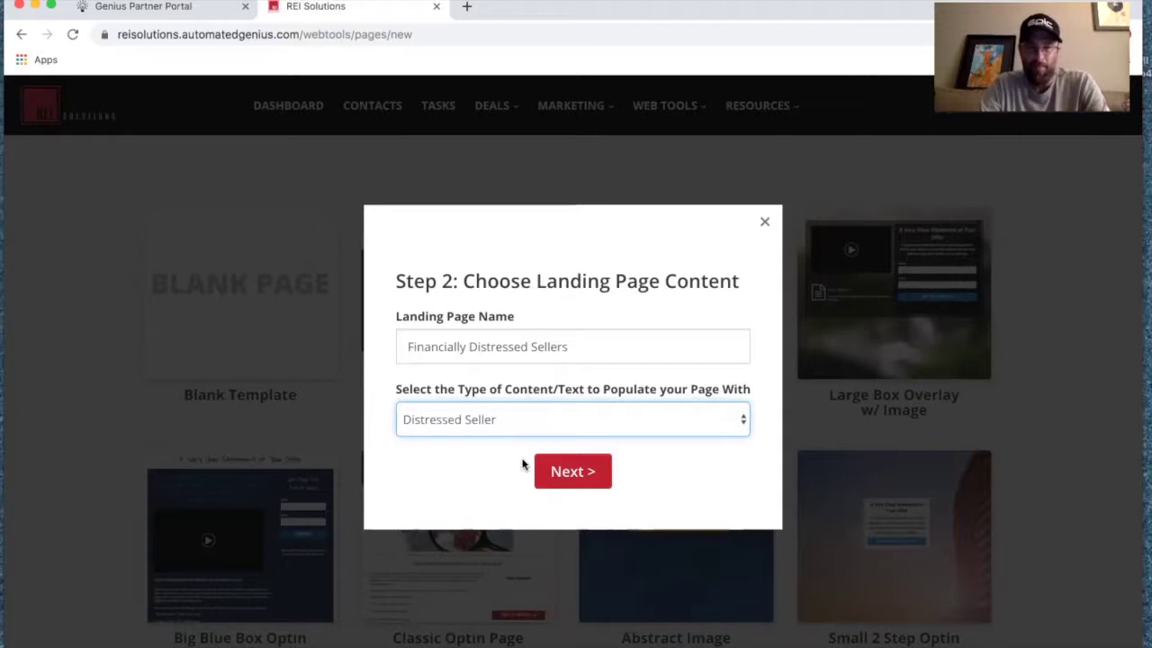
{"action": "left_click", "coordinate": [494, 418]}
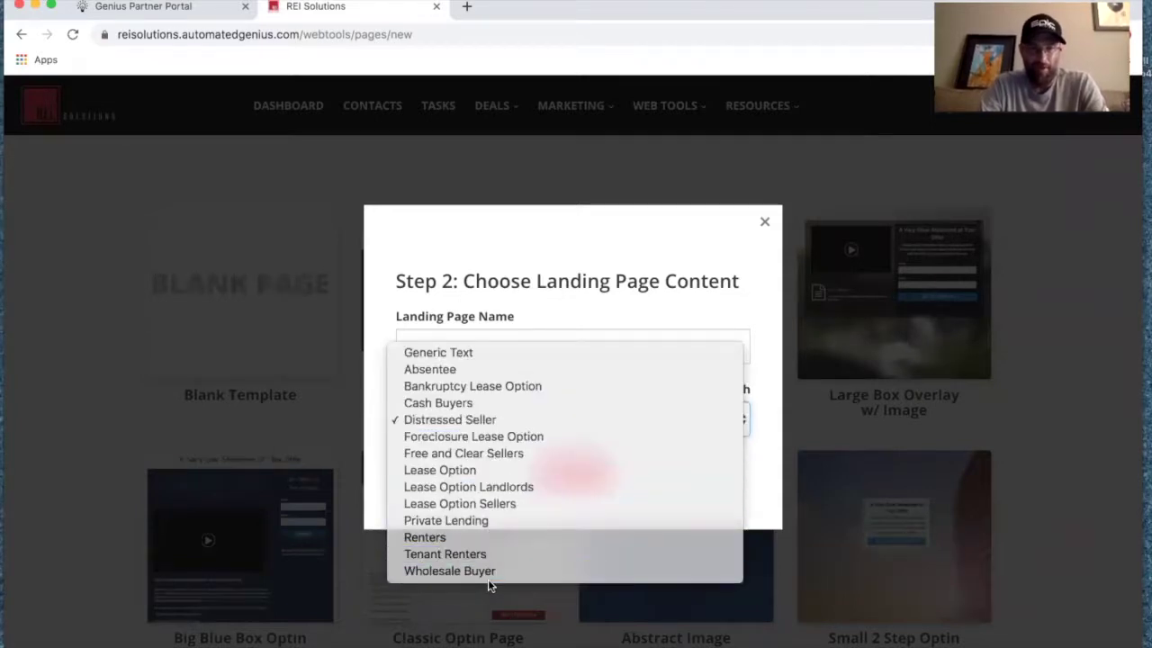
{"action": "left_click", "coordinate": [481, 420]}
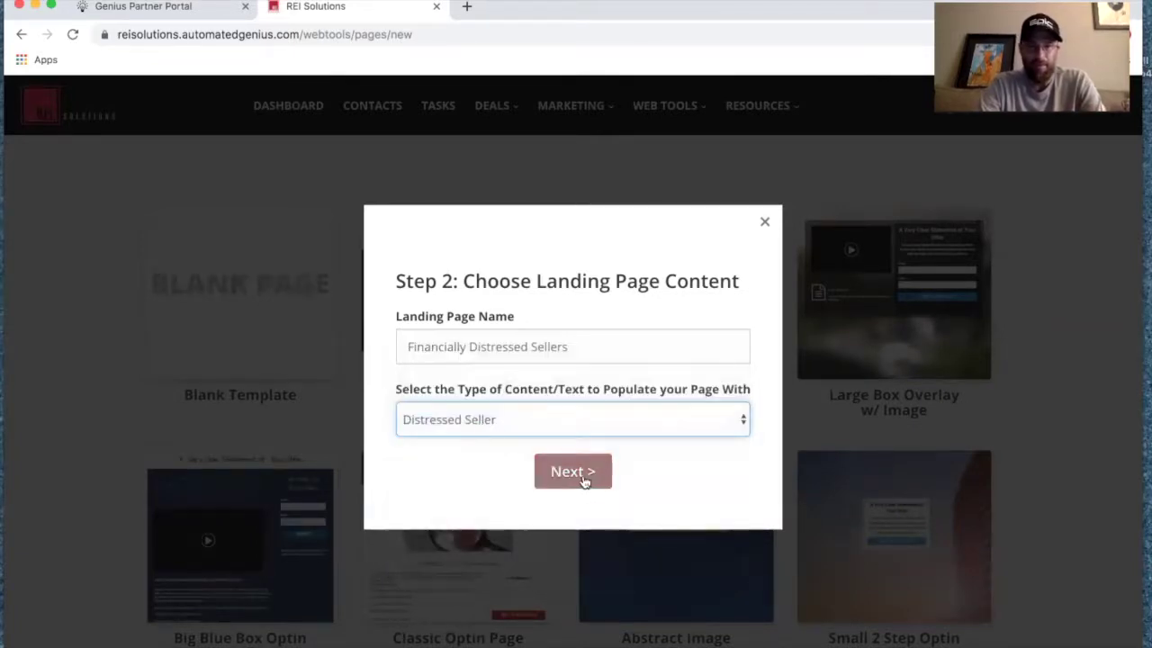
{"action": "left_click", "coordinate": [585, 474]}
Create a new web form named "Distressed Seller Form" for the landing page instead of using an existing form
{"action": "left_click", "coordinate": [713, 592]}
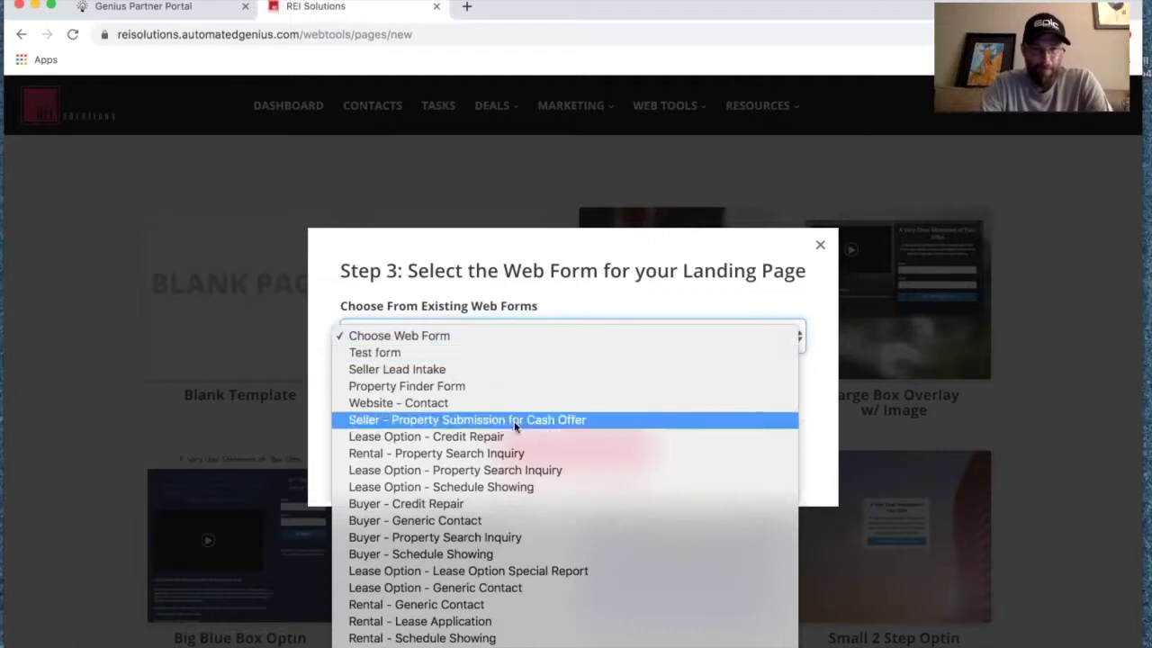
{"action": "scroll", "coordinate": [517, 462], "scroll_direction": "down", "scroll_amount": 2}
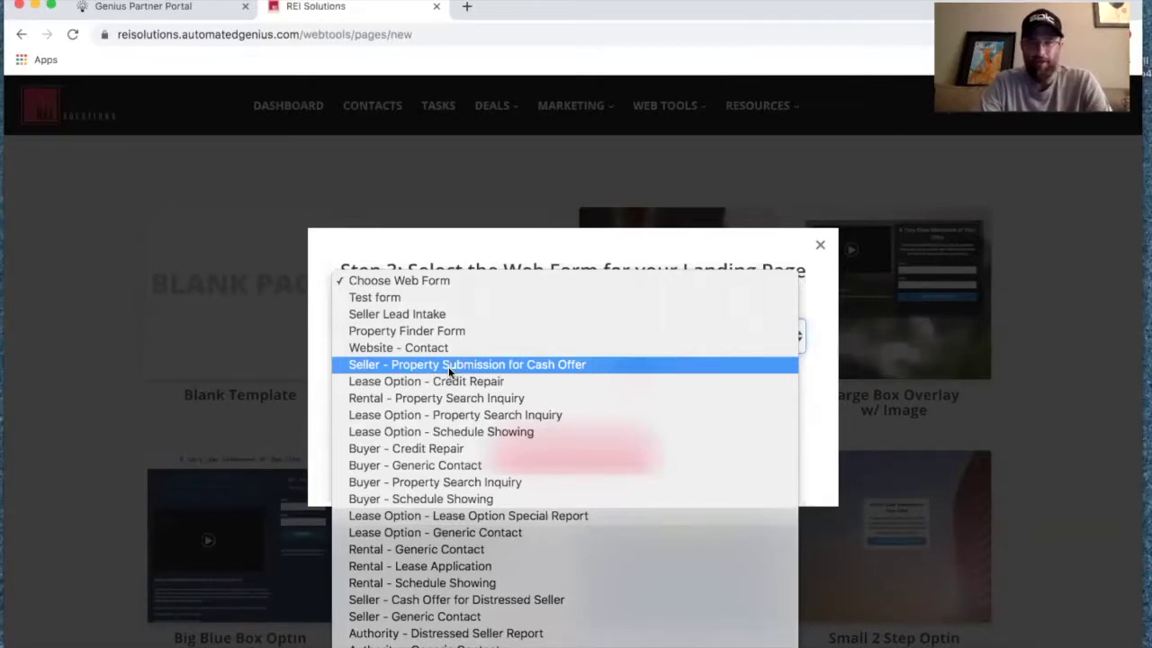
{"action": "left_click", "coordinate": [411, 284]}
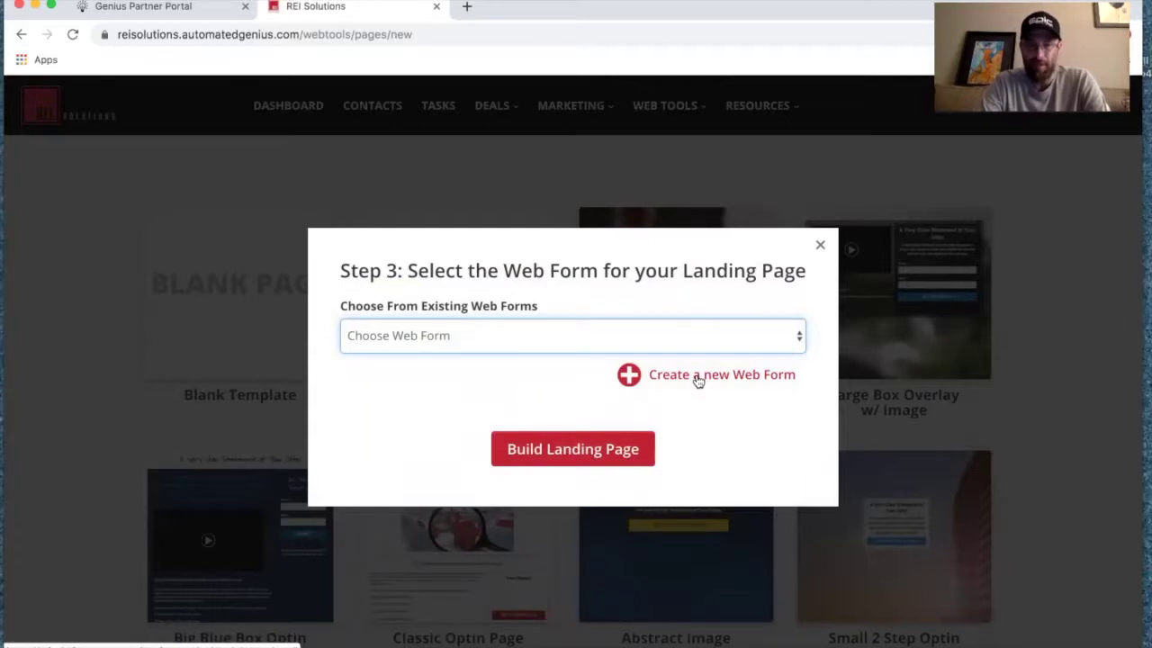
{"action": "left_click", "coordinate": [698, 379]}
{"action": "left_click", "coordinate": [544, 323]}
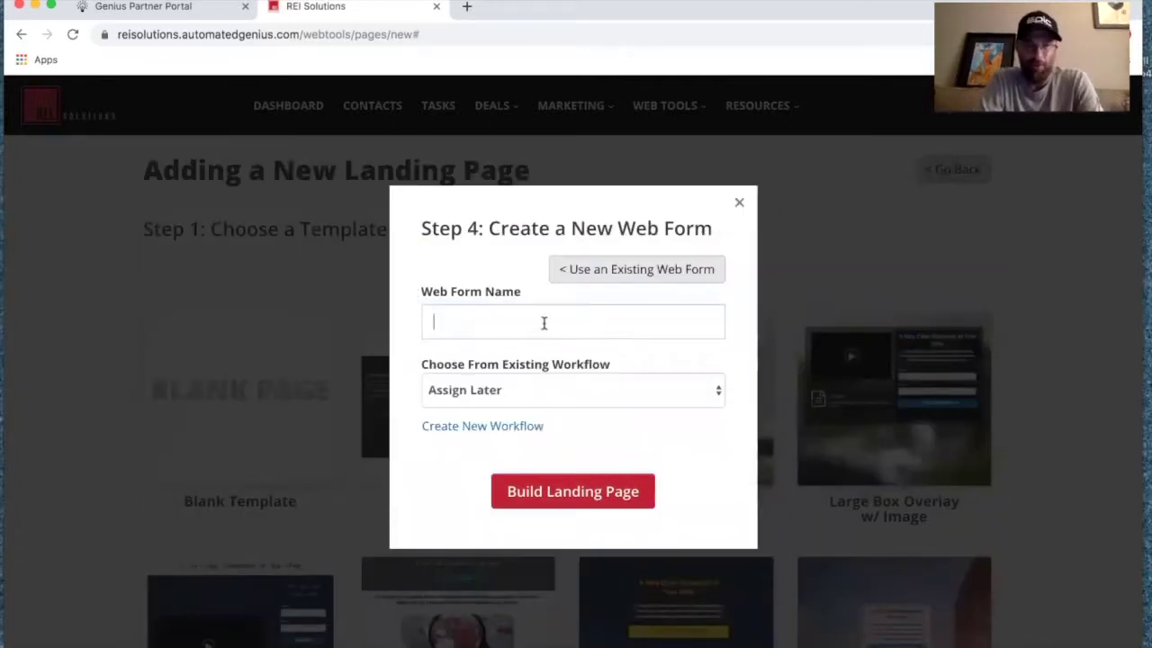
{"action": "type", "text": "Distressed Seller Form"}
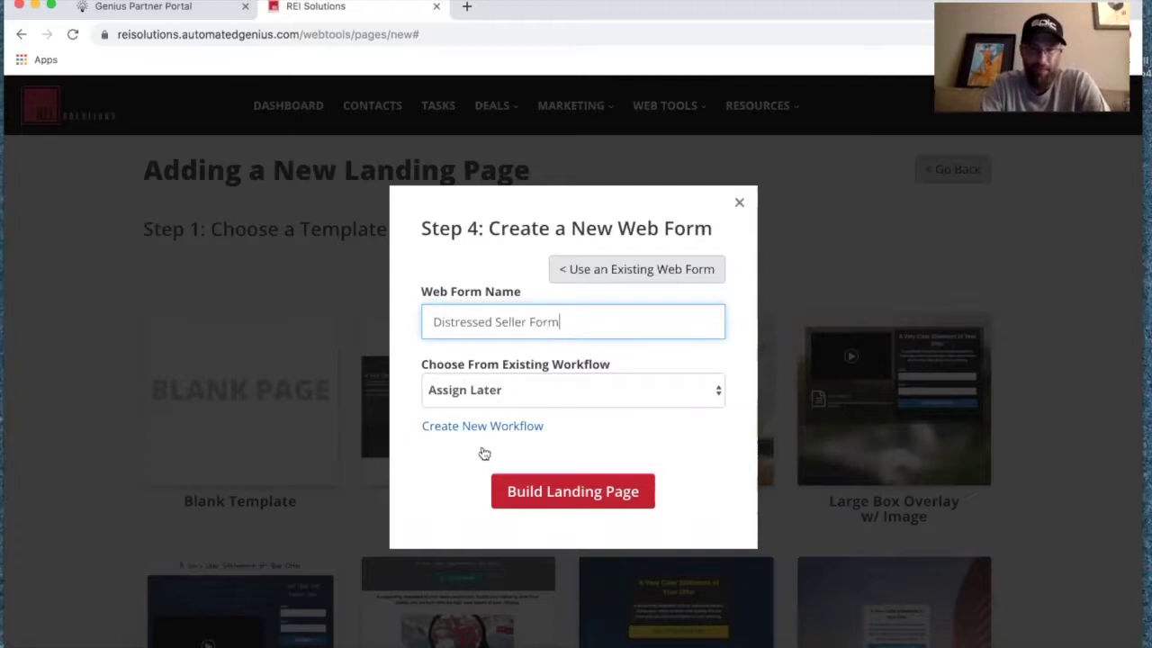
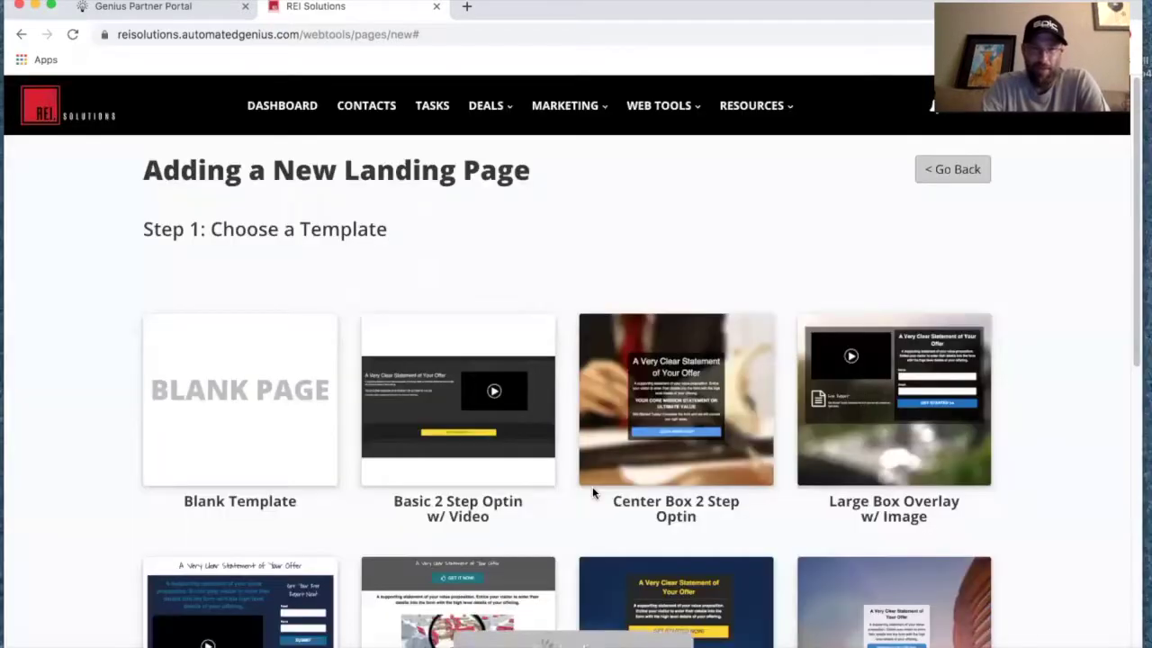
Look over the new landing page in the page builder, check its general page settings and close them
{"action": "mouse_move", "coordinate": [612, 481]}
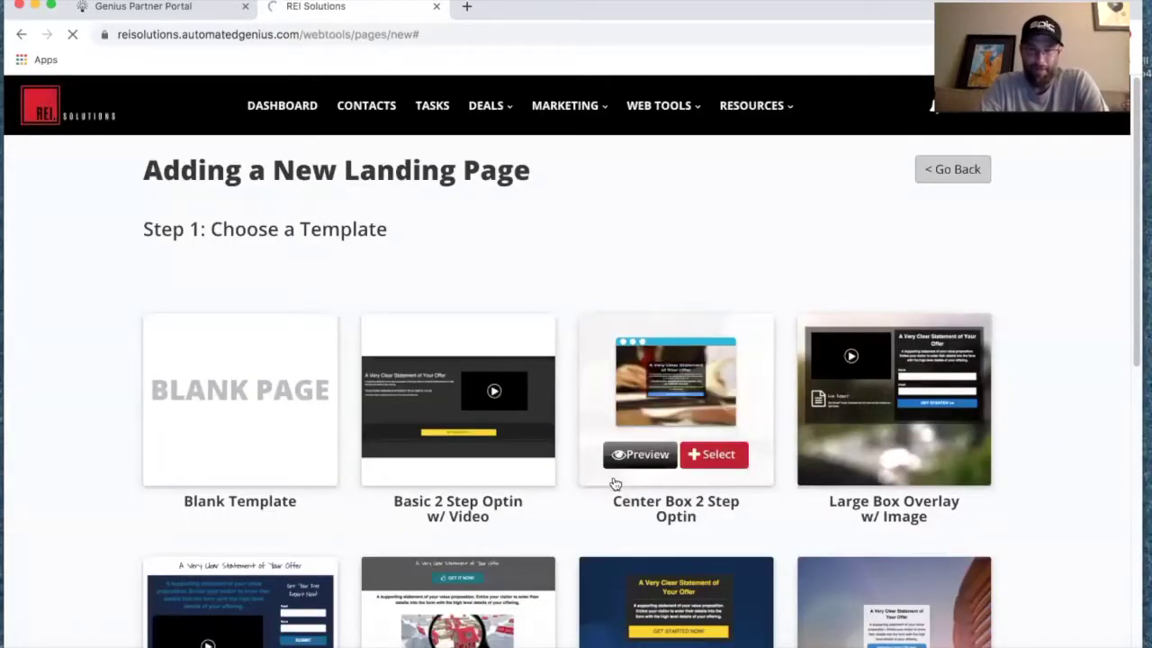
{"action": "mouse_move", "coordinate": [894, 396]}
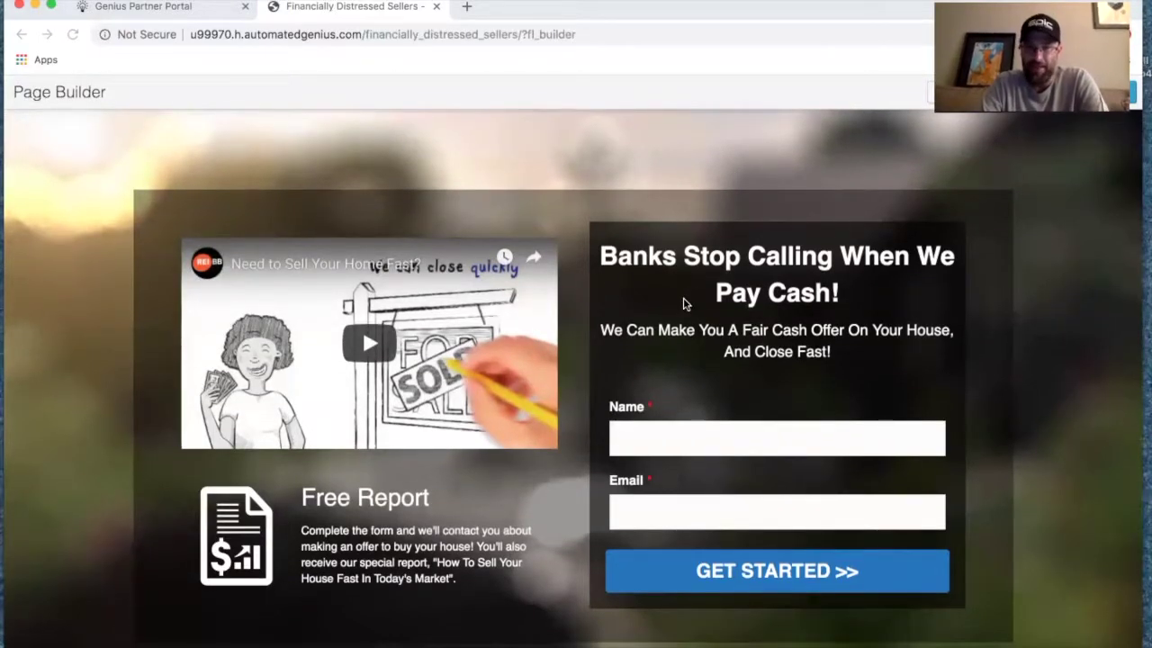
{"action": "left_click", "coordinate": [362, 326]}
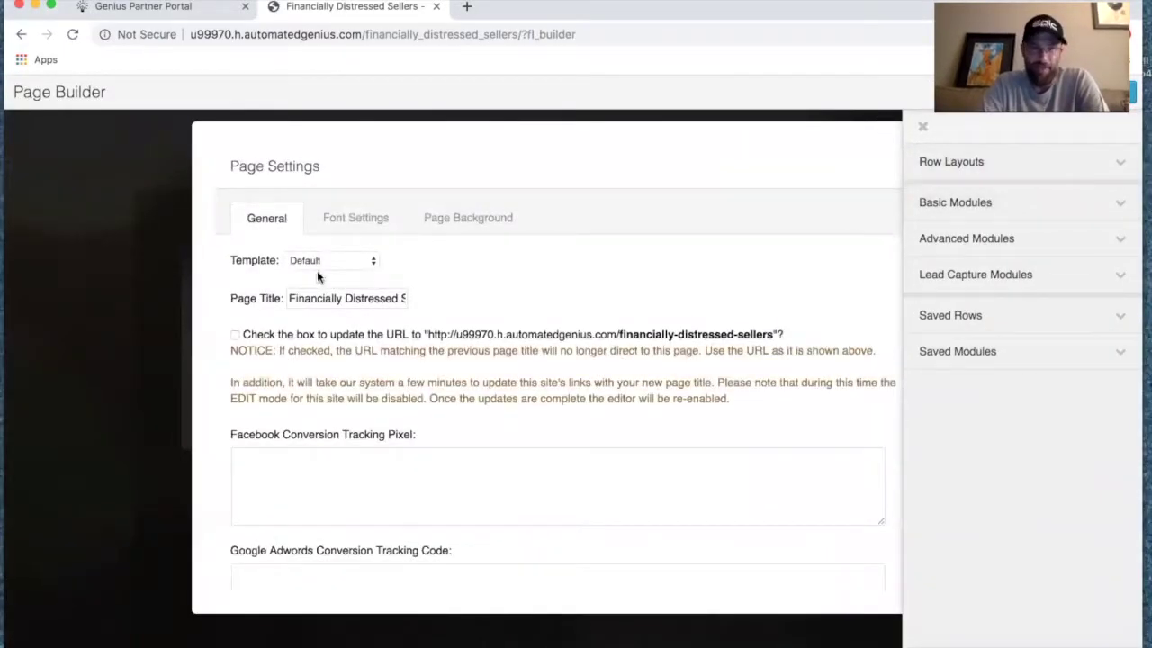
{"action": "left_click", "coordinate": [922, 127]}
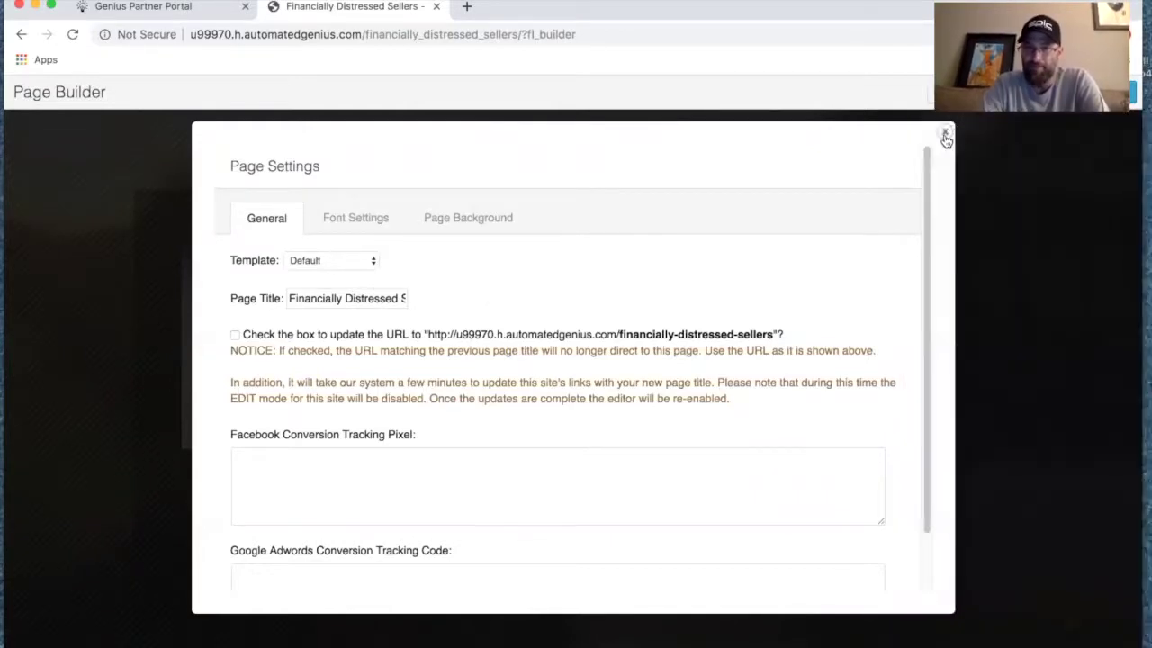
{"action": "left_click", "coordinate": [944, 134]}
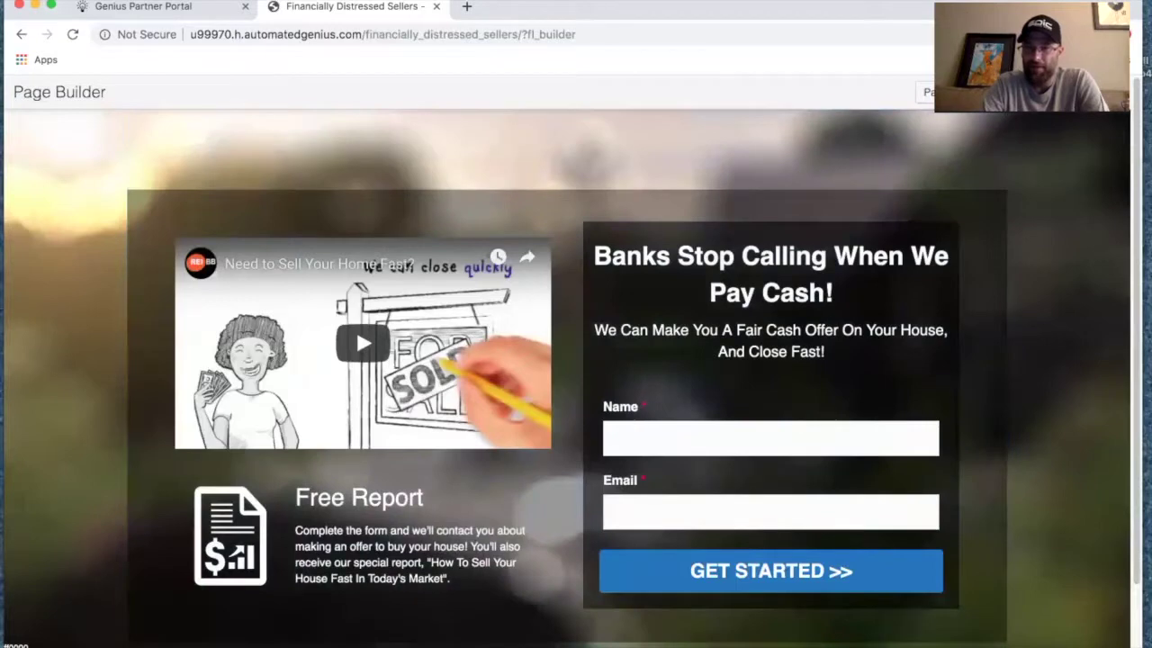
Show the content that can be added to the page and examine the list of basic modules
{"action": "left_click", "coordinate": [1062, 91]}
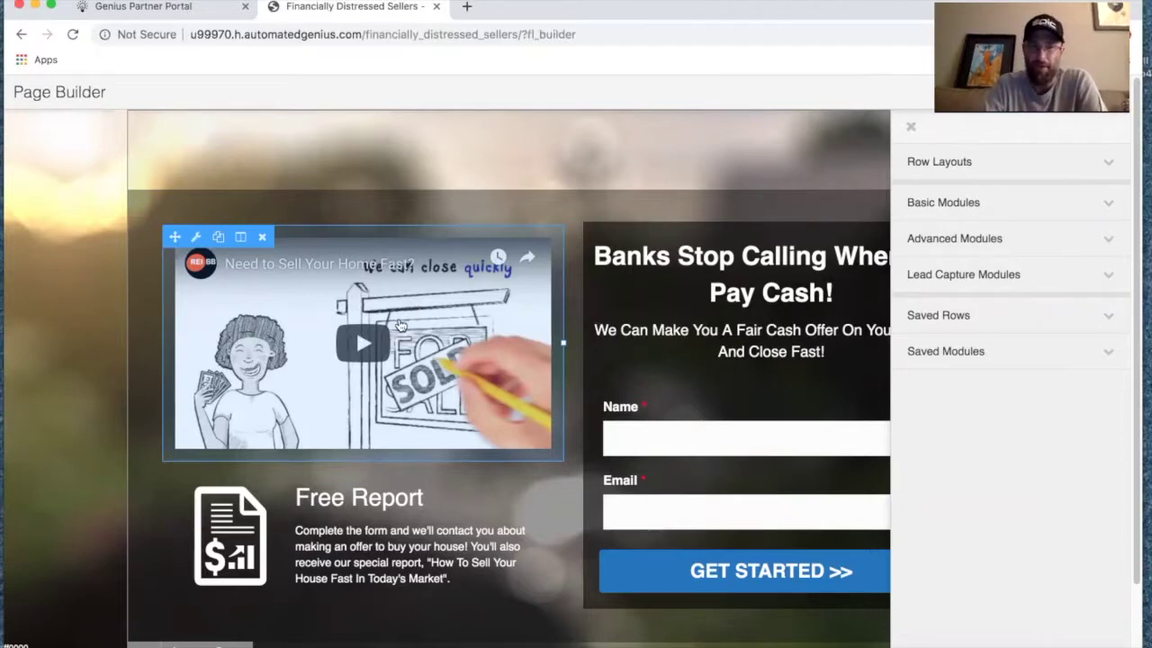
{"action": "left_click", "coordinate": [985, 209]}
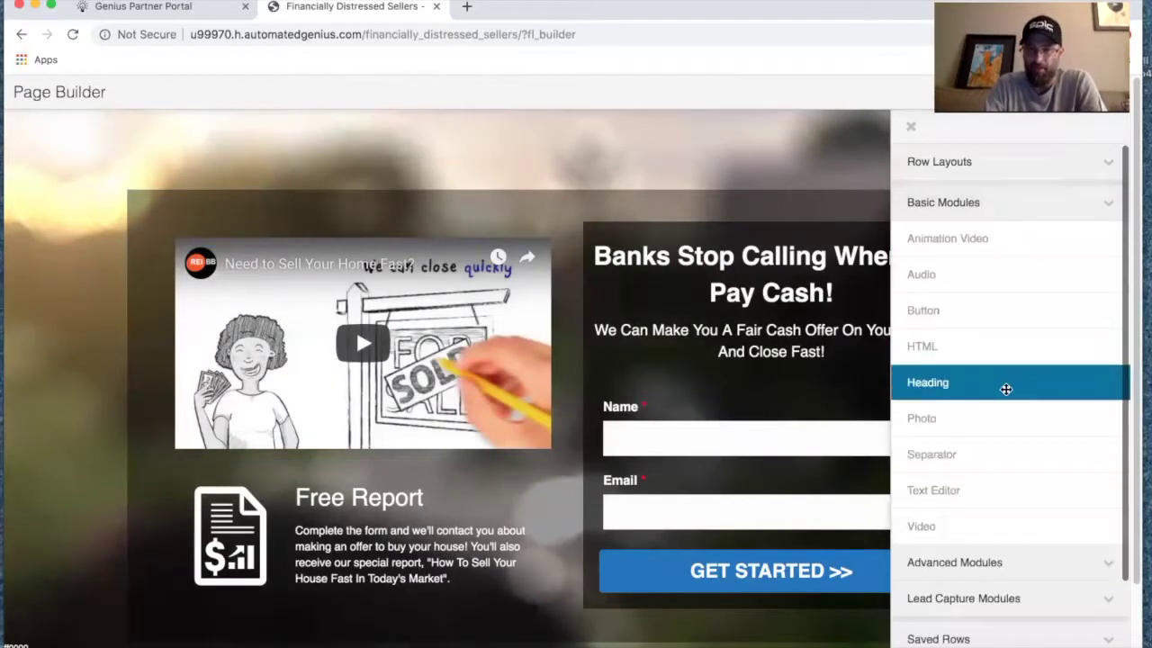
{"action": "scroll", "coordinate": [1006, 389], "scroll_direction": "down", "scroll_amount": 1}
{"action": "left_click_drag", "start_coordinate": [997, 504], "coordinate": [918, 532]}
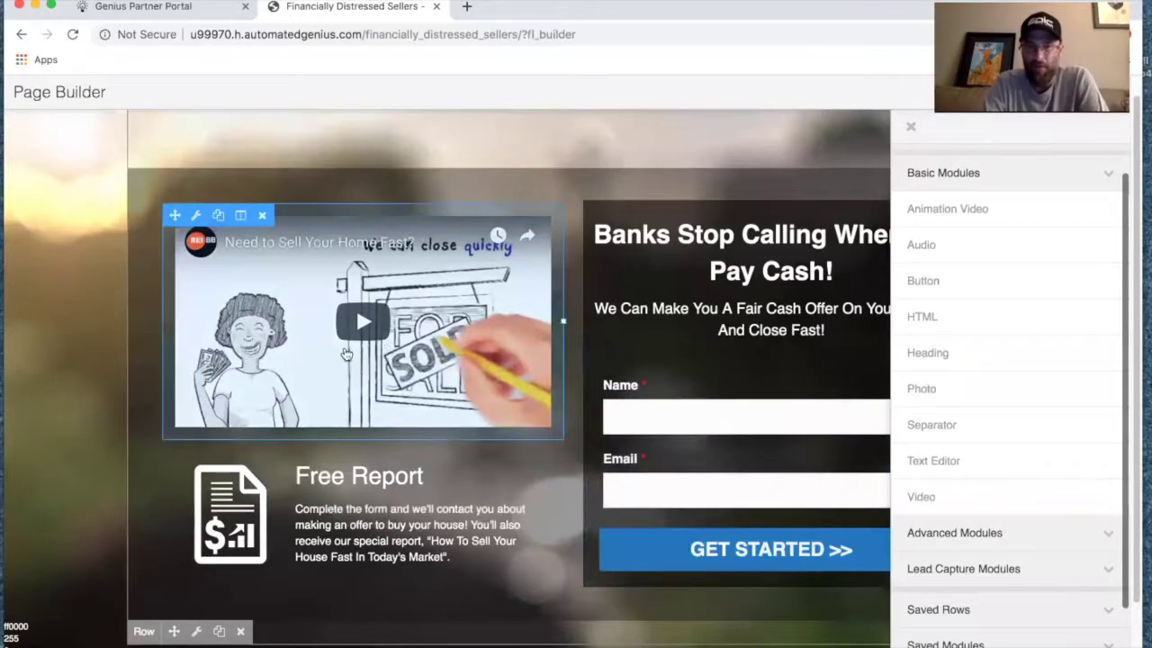
{"action": "scroll", "coordinate": [459, 444], "scroll_direction": "down", "scroll_amount": 2}
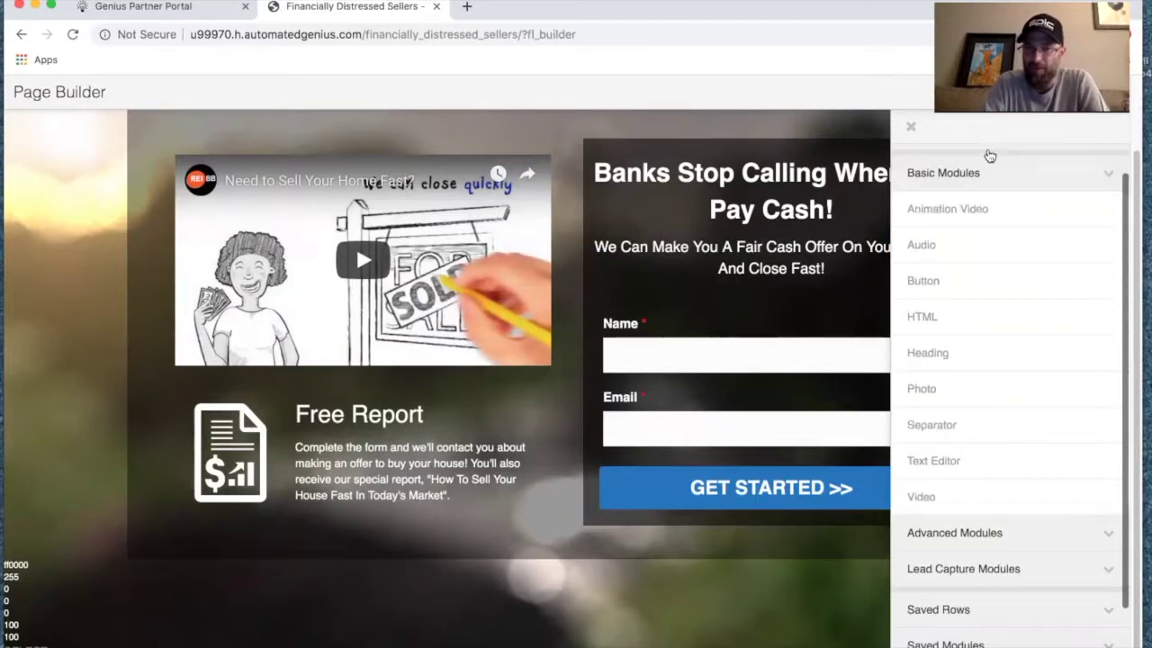
Look through the advanced modules available for the landing page, then close the content list
{"action": "left_click", "coordinate": [1069, 173]}
{"action": "left_click", "coordinate": [1036, 238]}
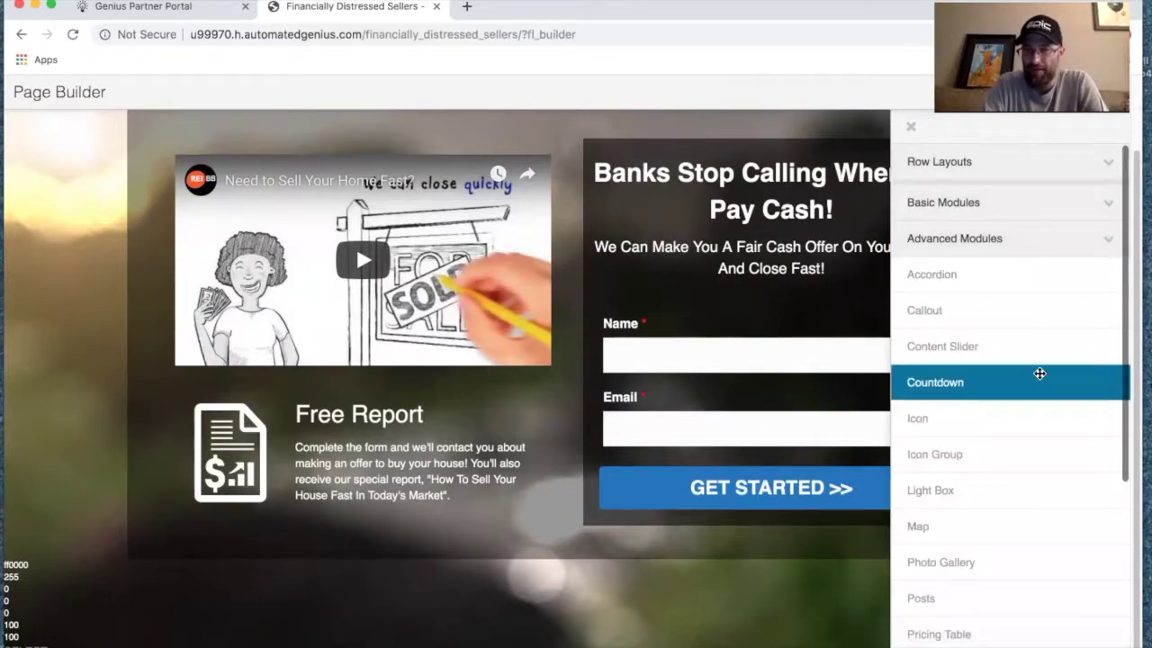
{"action": "scroll", "coordinate": [1040, 373], "scroll_direction": "down", "scroll_amount": 4}
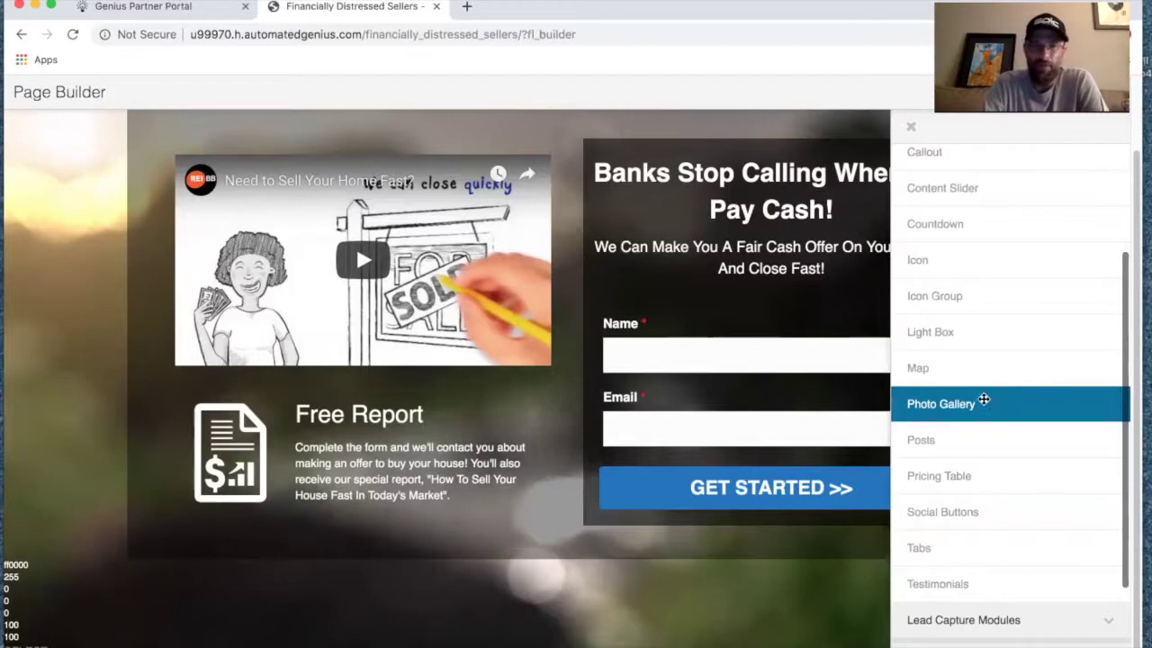
{"action": "scroll", "coordinate": [1014, 329], "scroll_direction": "up", "scroll_amount": 1}
{"action": "scroll", "coordinate": [1008, 288], "scroll_direction": "up", "scroll_amount": 1}
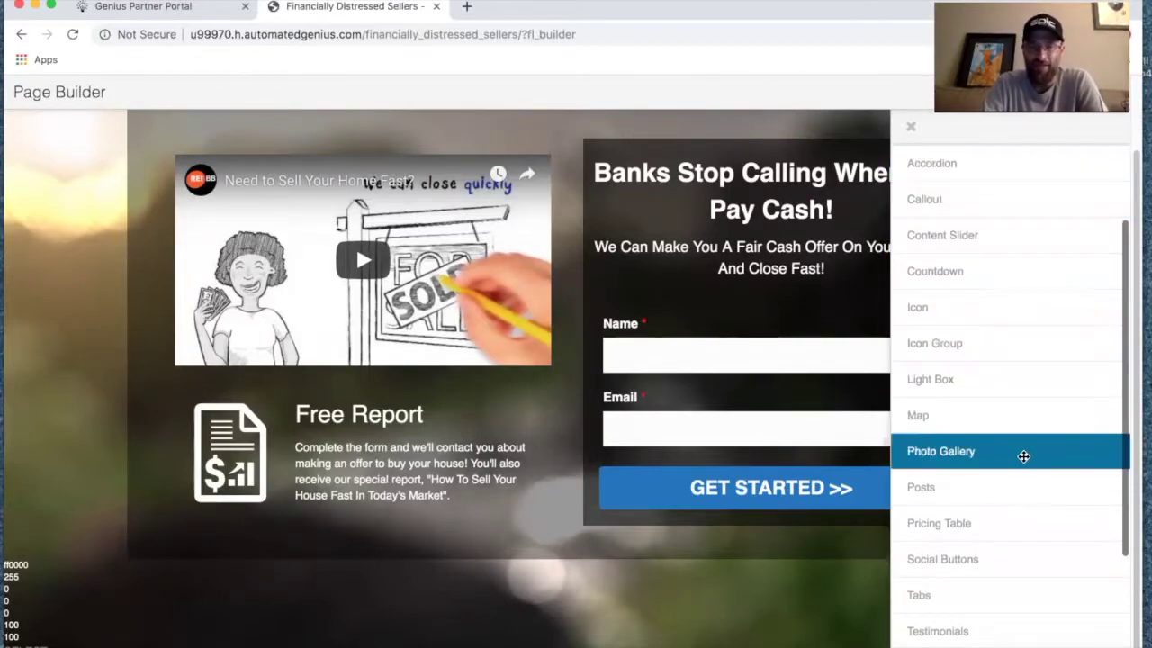
{"action": "scroll", "coordinate": [1020, 455], "scroll_direction": "up", "scroll_amount": 2}
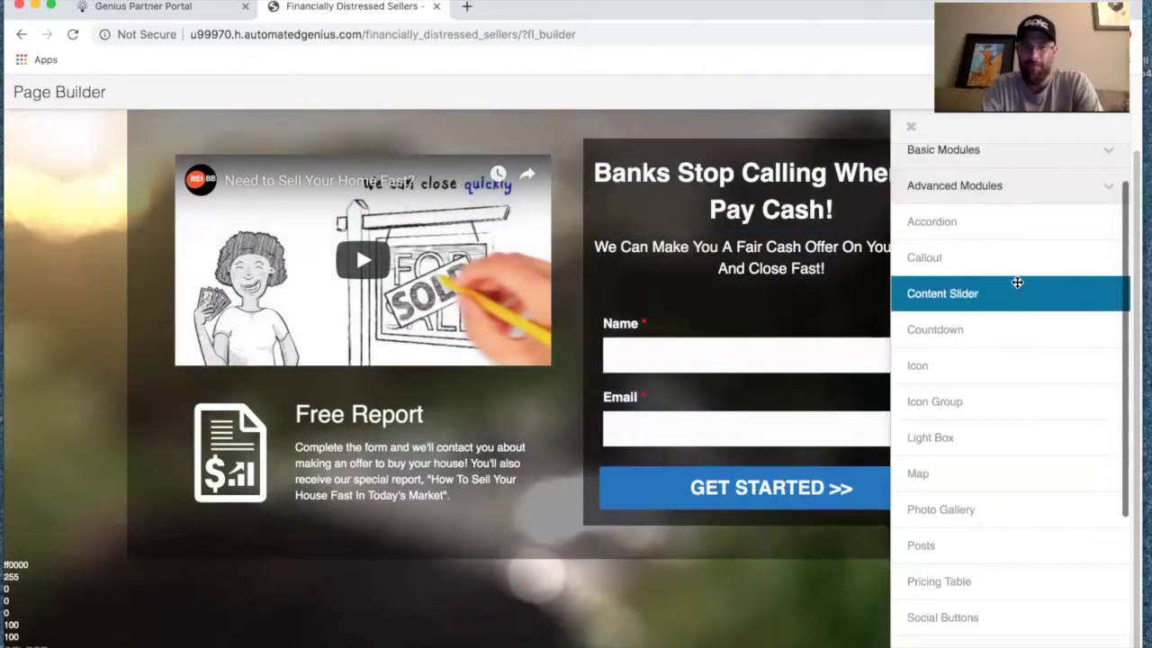
{"action": "left_click", "coordinate": [1078, 185]}
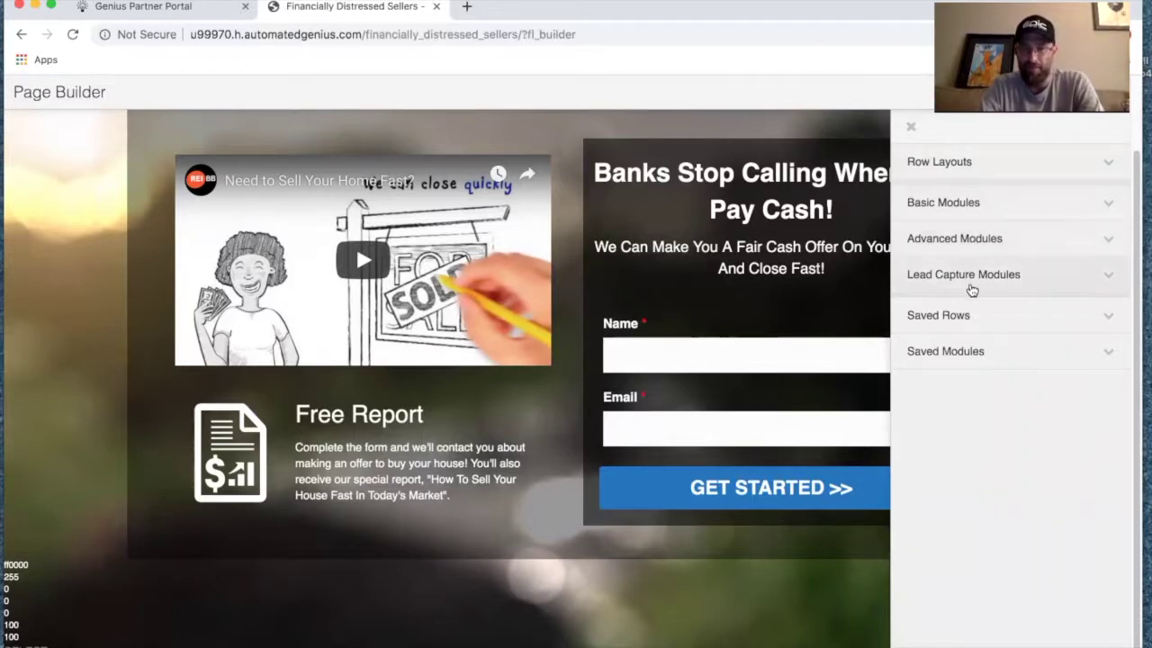
{"action": "left_click", "coordinate": [912, 128]}
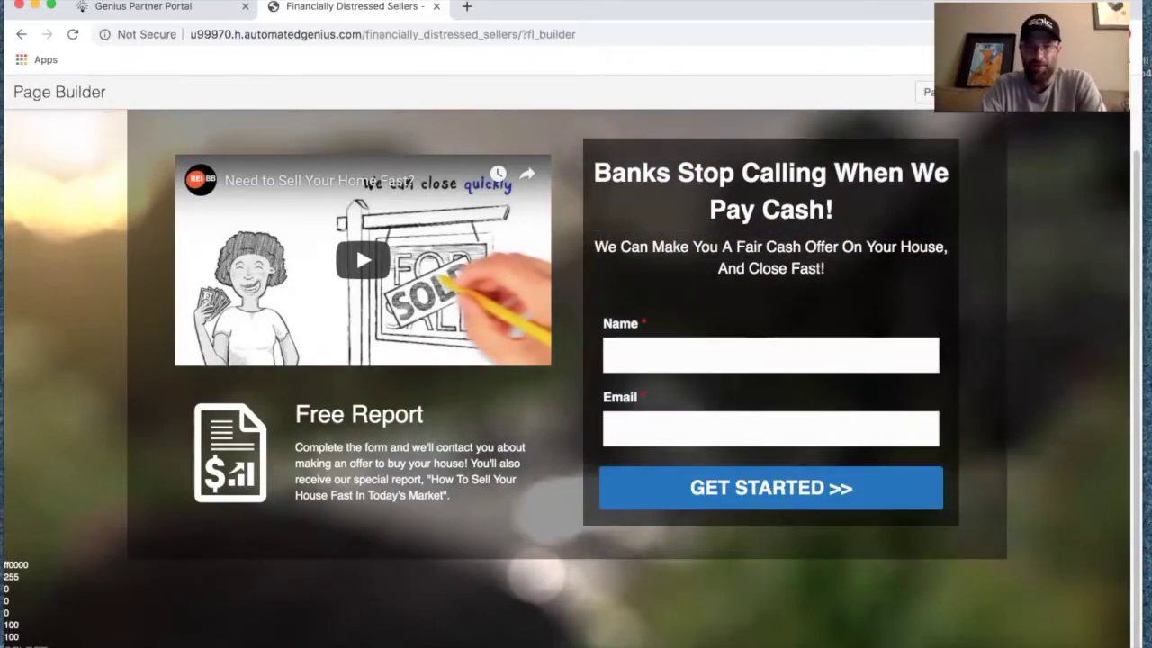
Finish editing the Financially Distressed Sellers landing page and go back to the account
{"action": "left_click", "coordinate": [1102, 92]}
{"action": "left_click", "coordinate": [586, 329]}
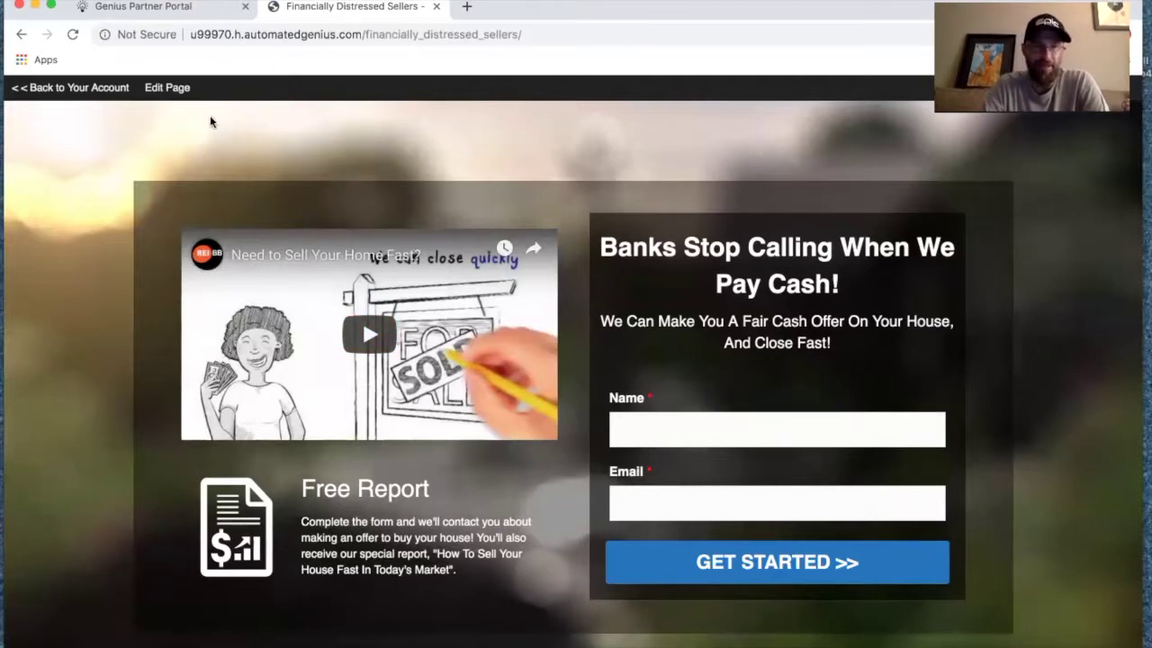
{"action": "left_click", "coordinate": [92, 88]}
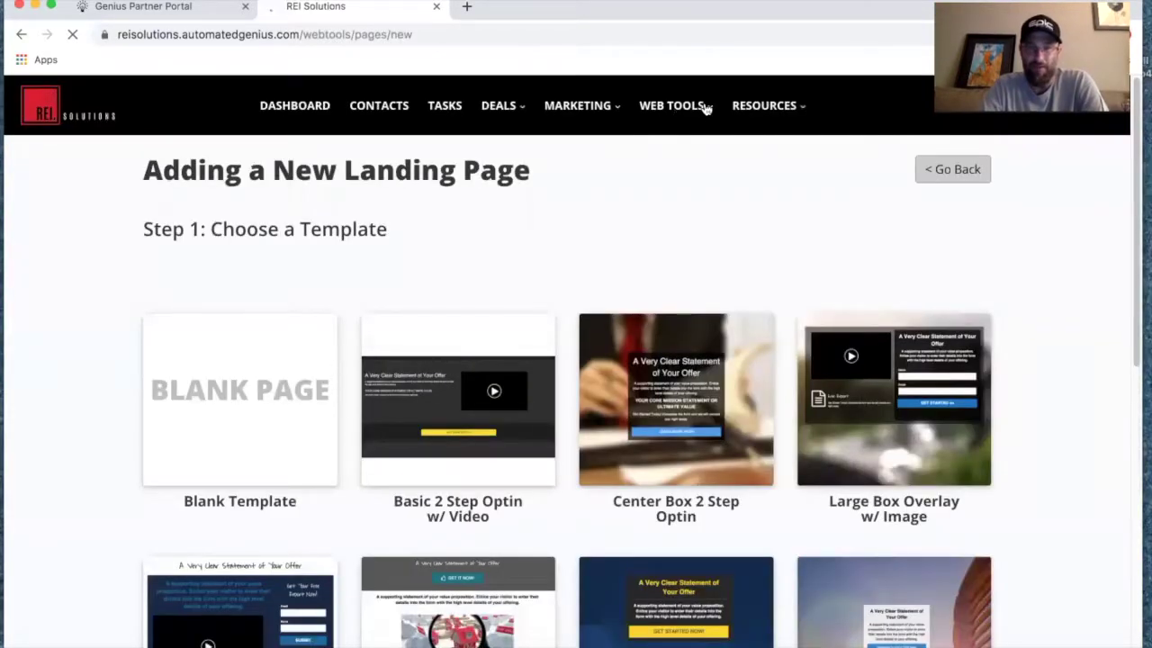
Go to the account's domains and import the domain homesbycharm.com
{"action": "left_click", "coordinate": [701, 110]}
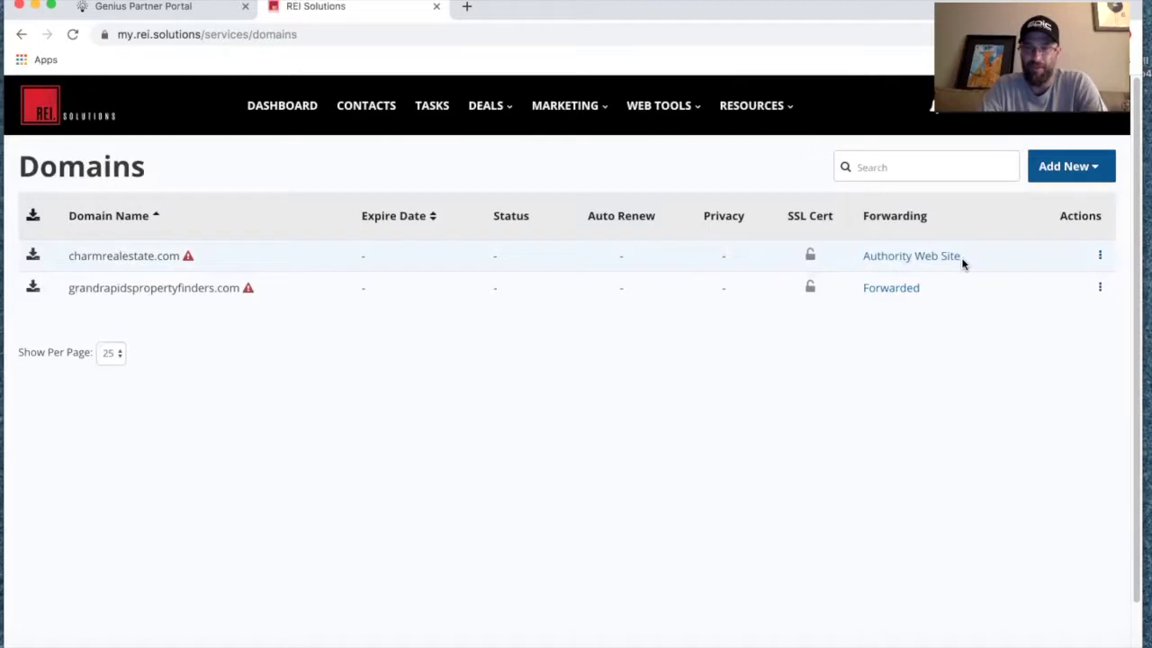
{"action": "left_click", "coordinate": [1095, 171]}
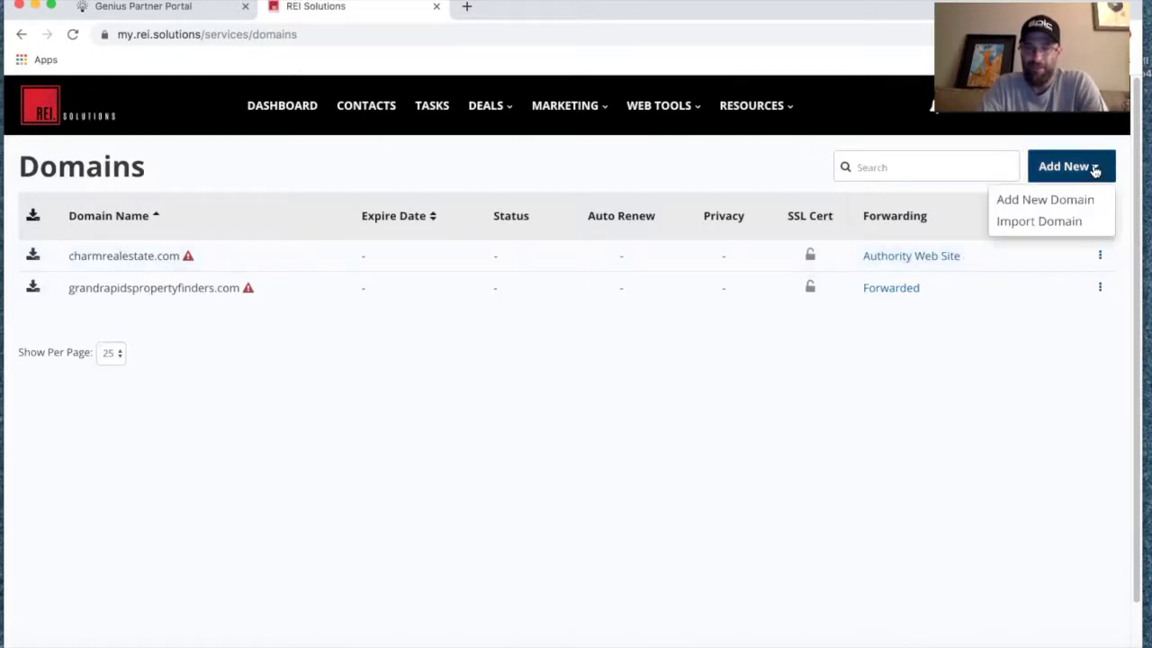
{"action": "left_click", "coordinate": [1058, 224]}
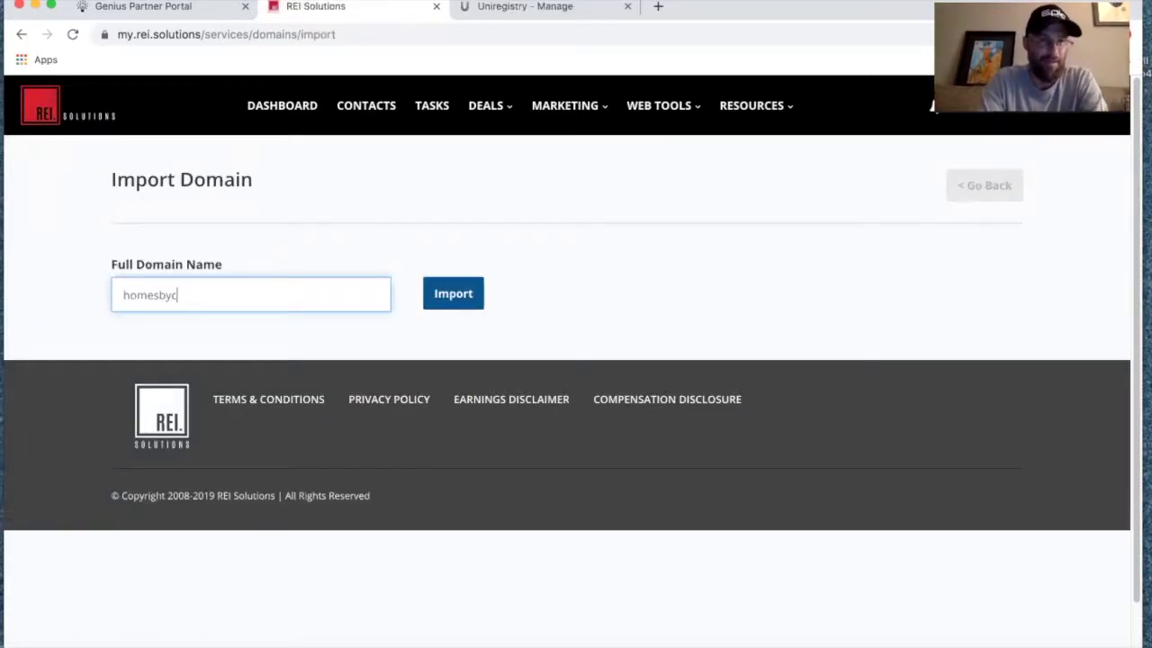
{"action": "type", "text": "omesbycharm.com"}
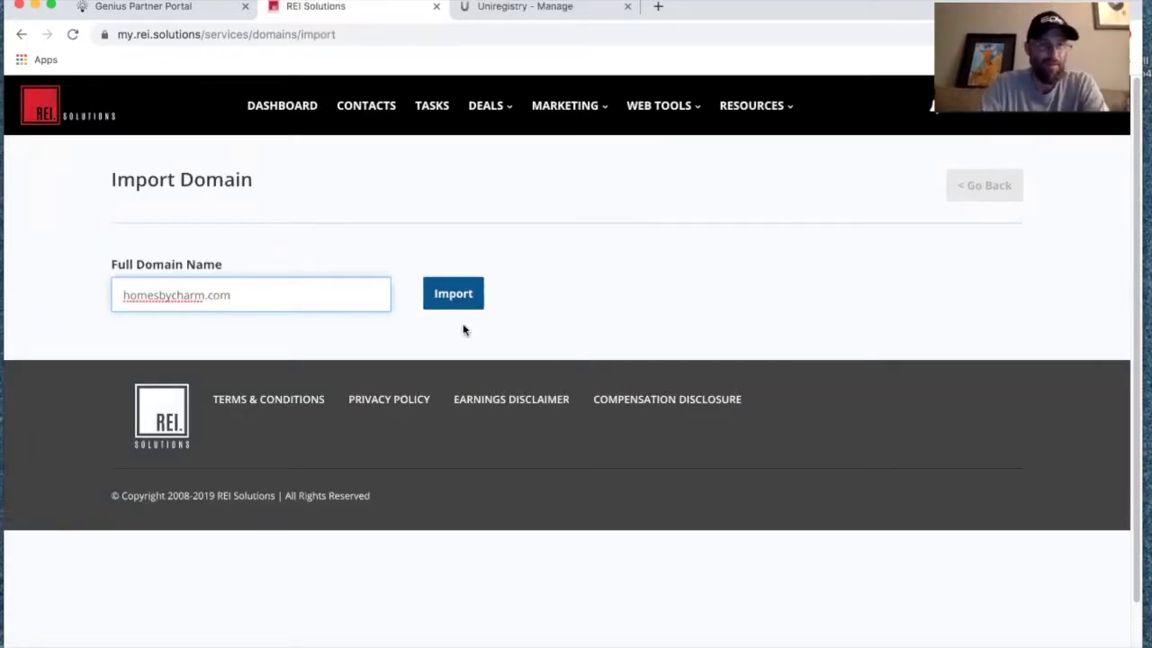
{"action": "left_click", "coordinate": [444, 300]}
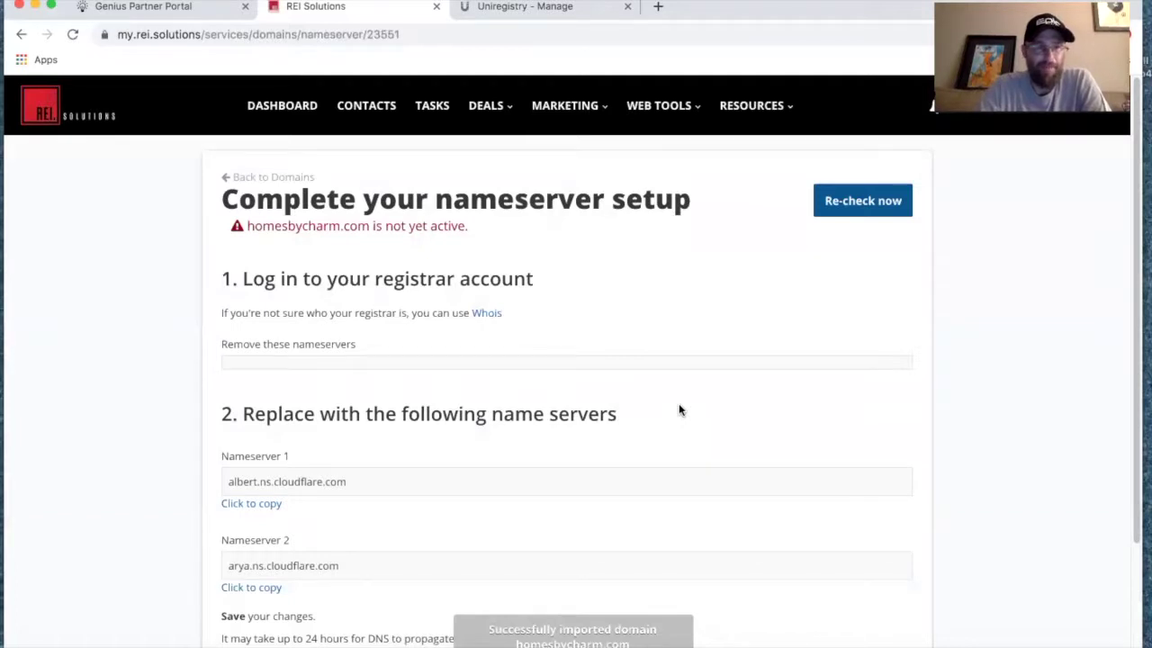
Copy the first required nameserver, switch to Uniregistry and open the ns1.automatedgenius.com name server of homesbycharm.com for editing
{"action": "scroll", "coordinate": [679, 410], "scroll_direction": "down", "scroll_amount": 2}
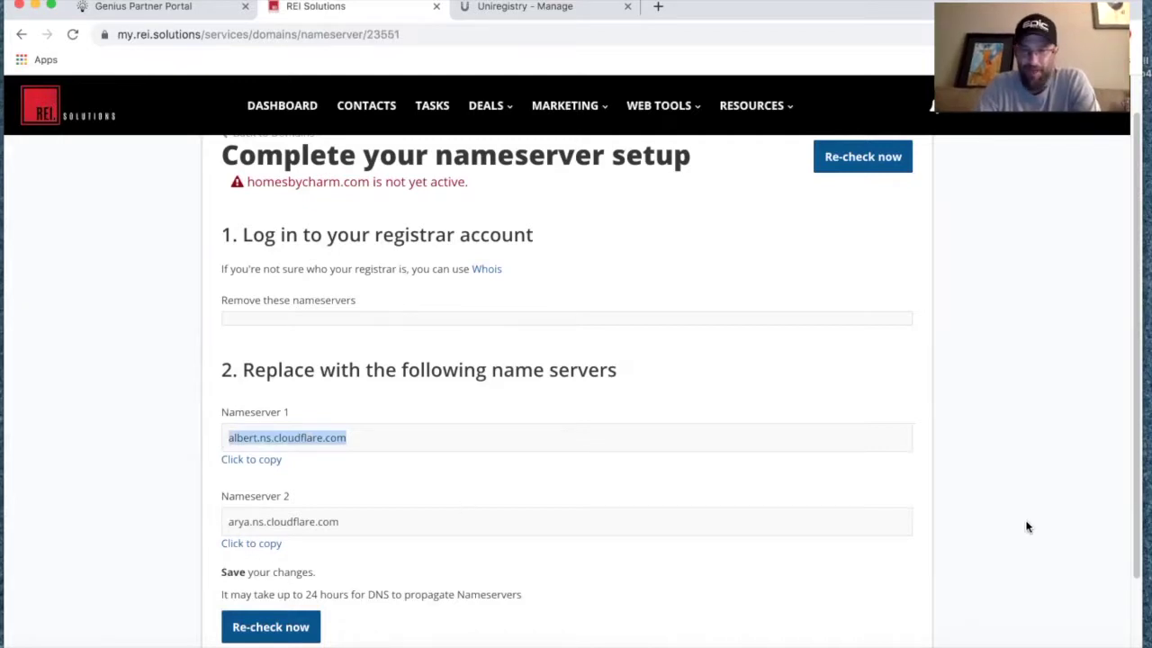
{"action": "left_click", "coordinate": [524, 6]}
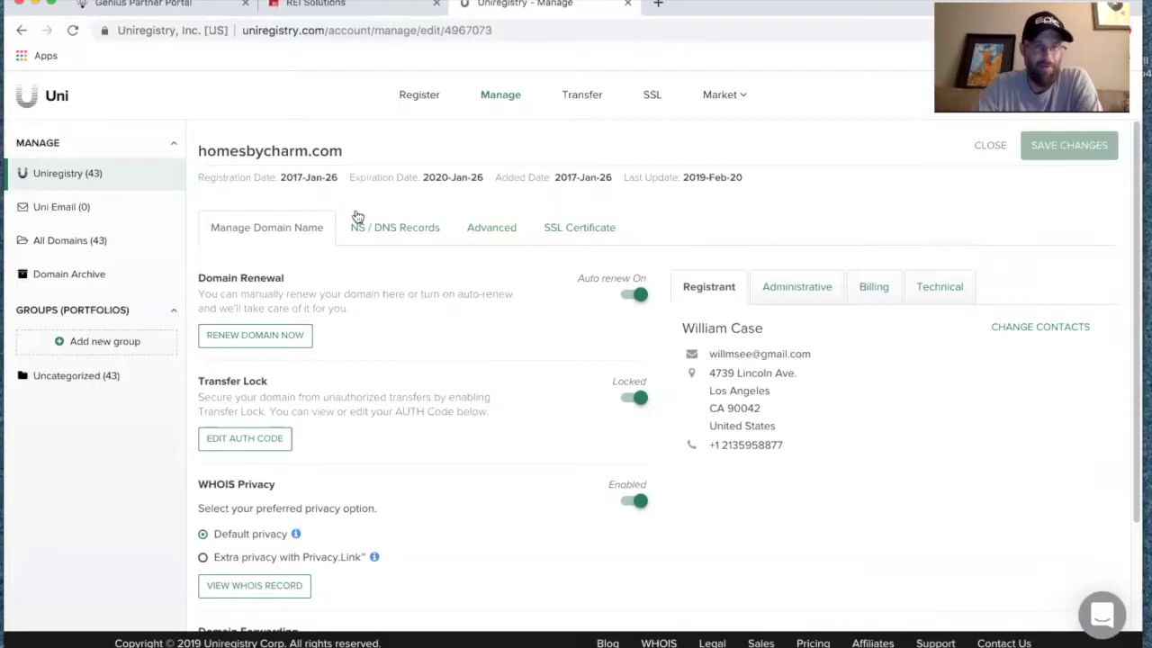
{"action": "left_click", "coordinate": [395, 228]}
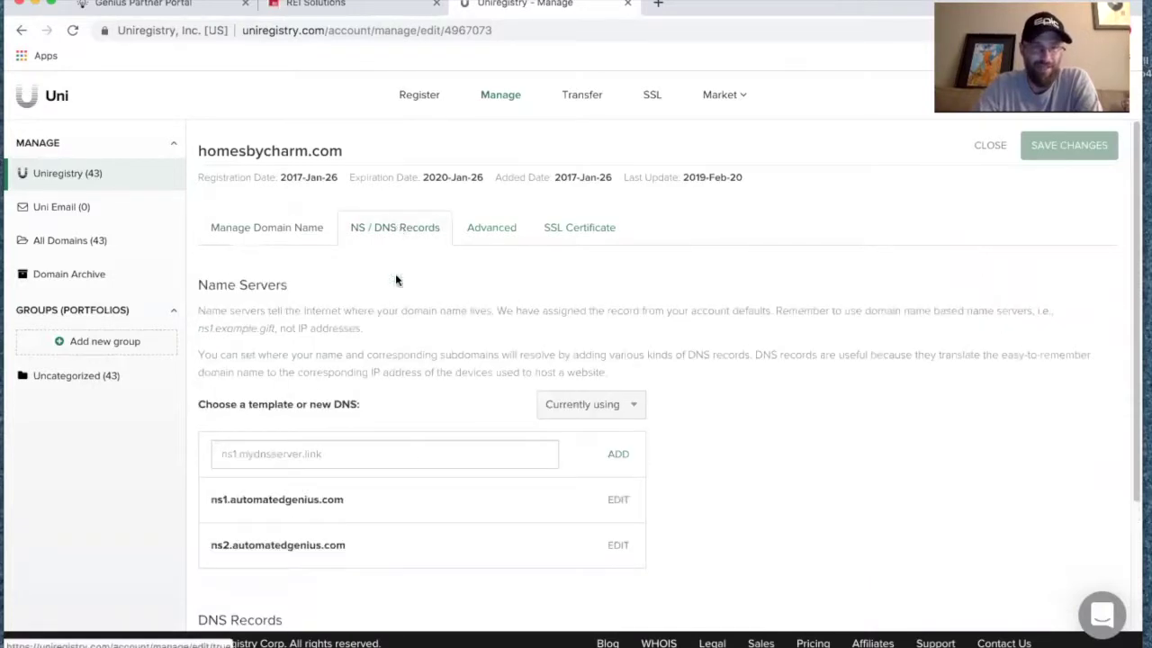
{"action": "left_click", "coordinate": [623, 501]}
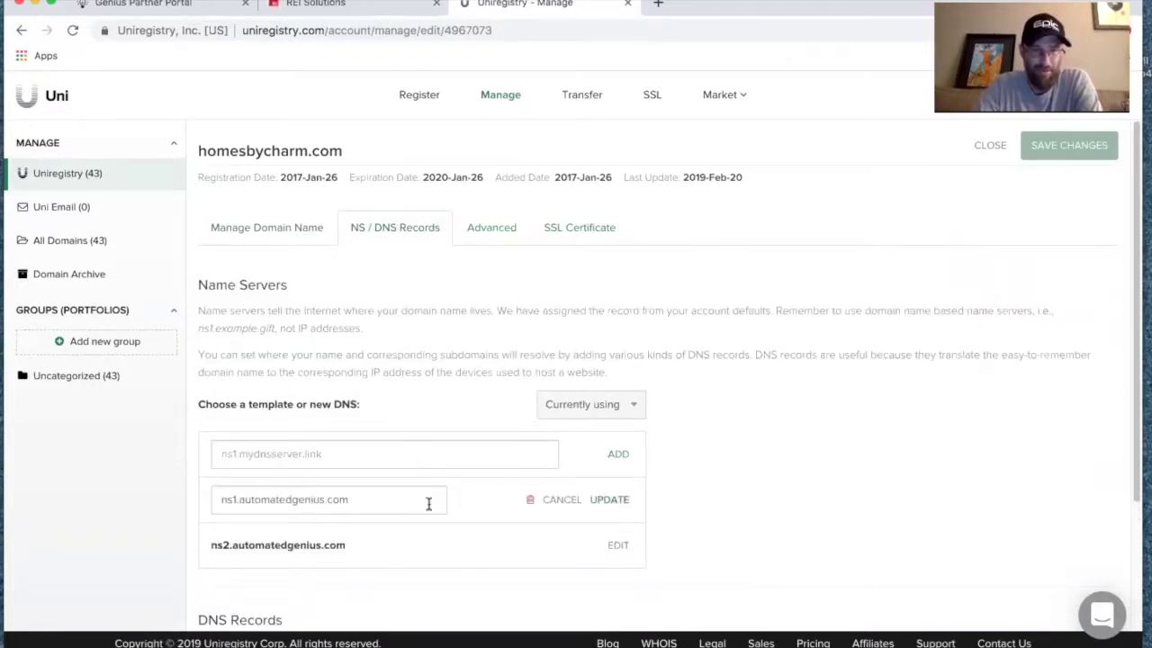
Copy the second nameserver, arya.ns.cloudflare.com, from the REI Solutions nameserver setup and return to Uniregistry
{"action": "left_click", "coordinate": [324, 5]}
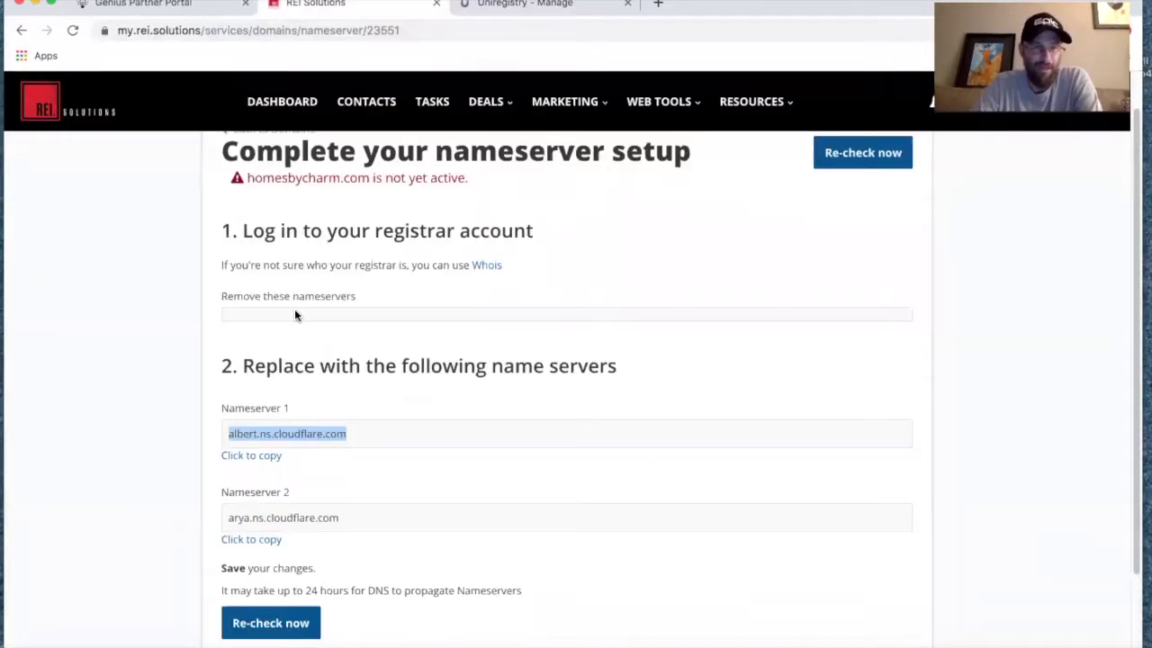
{"action": "left_click", "coordinate": [347, 520]}
{"action": "key", "text": "super+c"}
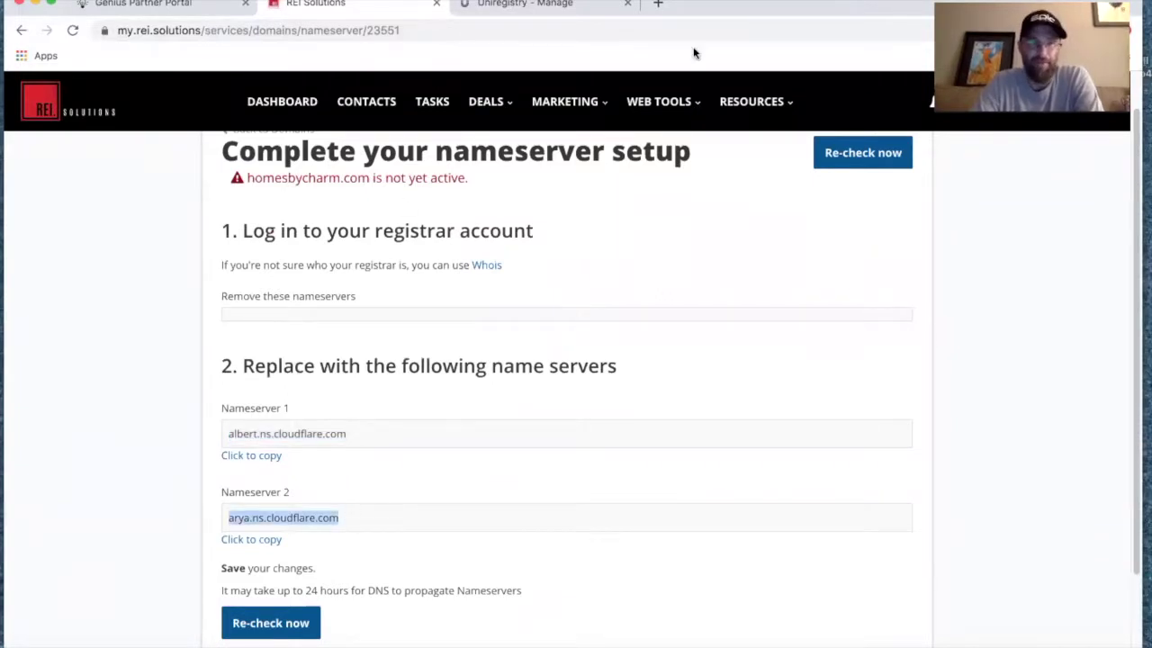
{"action": "left_click_drag", "start_coordinate": [872, 15], "coordinate": [875, 87]}
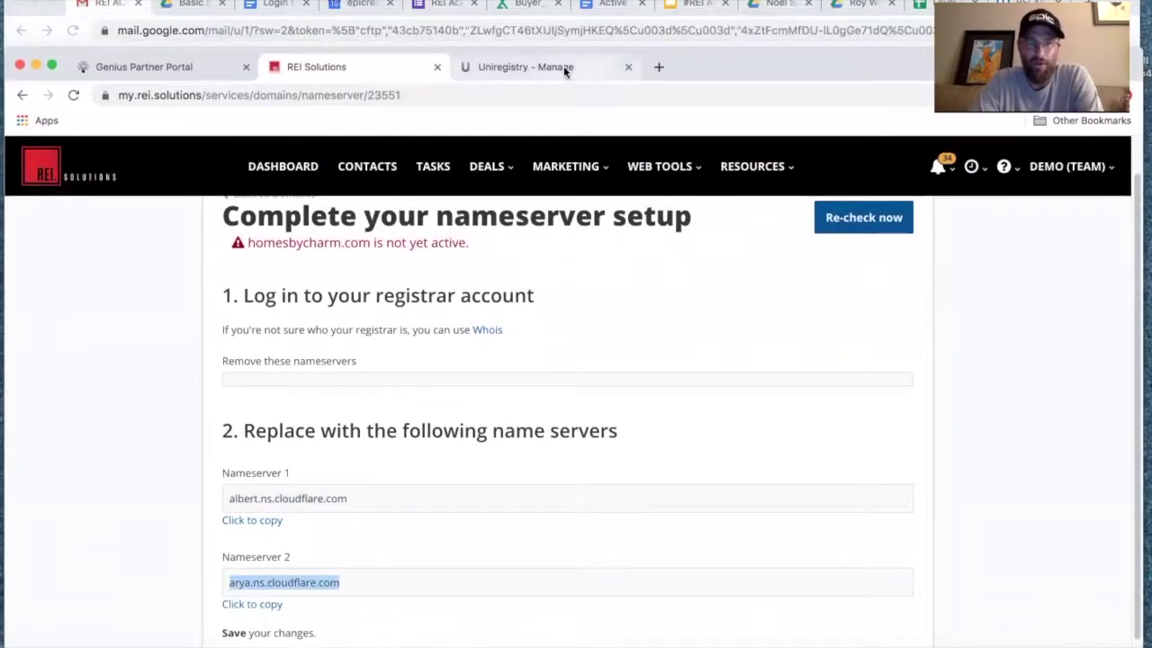
{"action": "left_click_drag", "start_coordinate": [717, 69], "coordinate": [717, 8]}
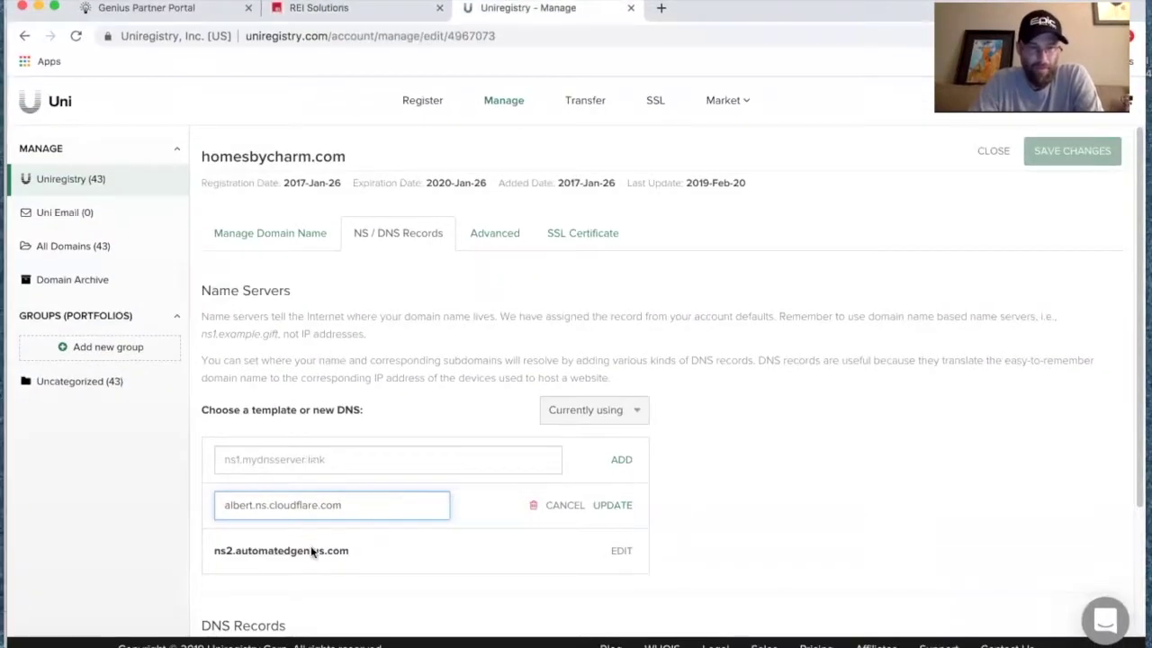
Replace the ns2.automatedgenius.com name server of homesbycharm.com with arya.ns.cloudflare.com and update the entry
{"action": "left_click", "coordinate": [621, 550]}
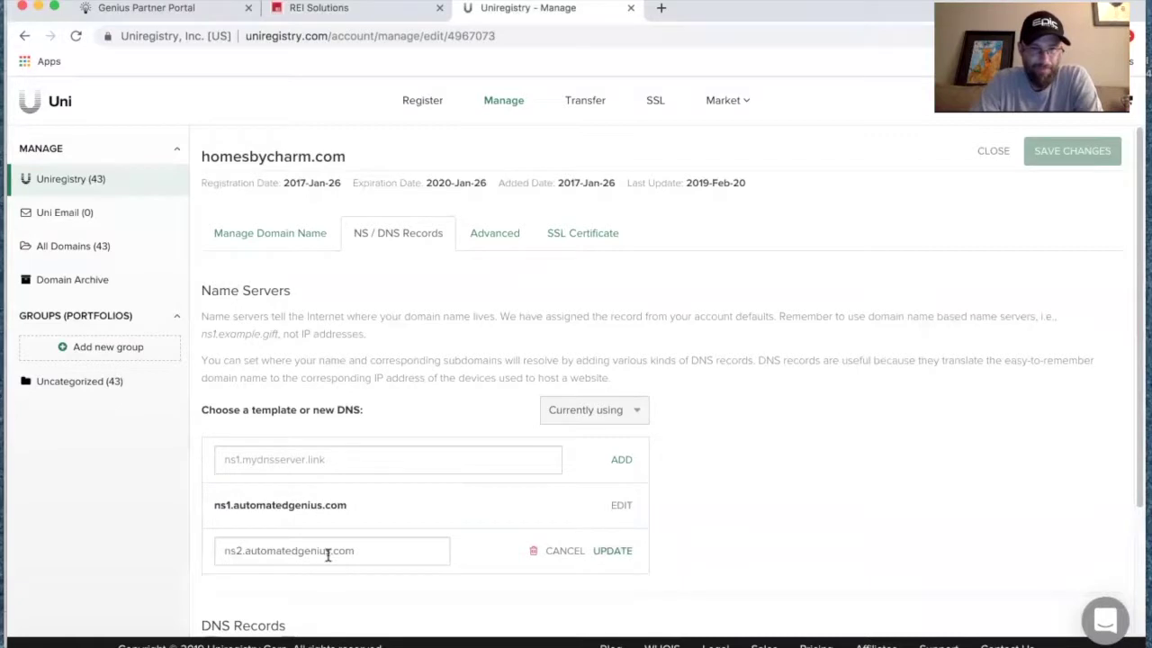
{"action": "left_click", "coordinate": [317, 551]}
{"action": "key", "text": "super+a"}
{"action": "key", "text": "super+v"}
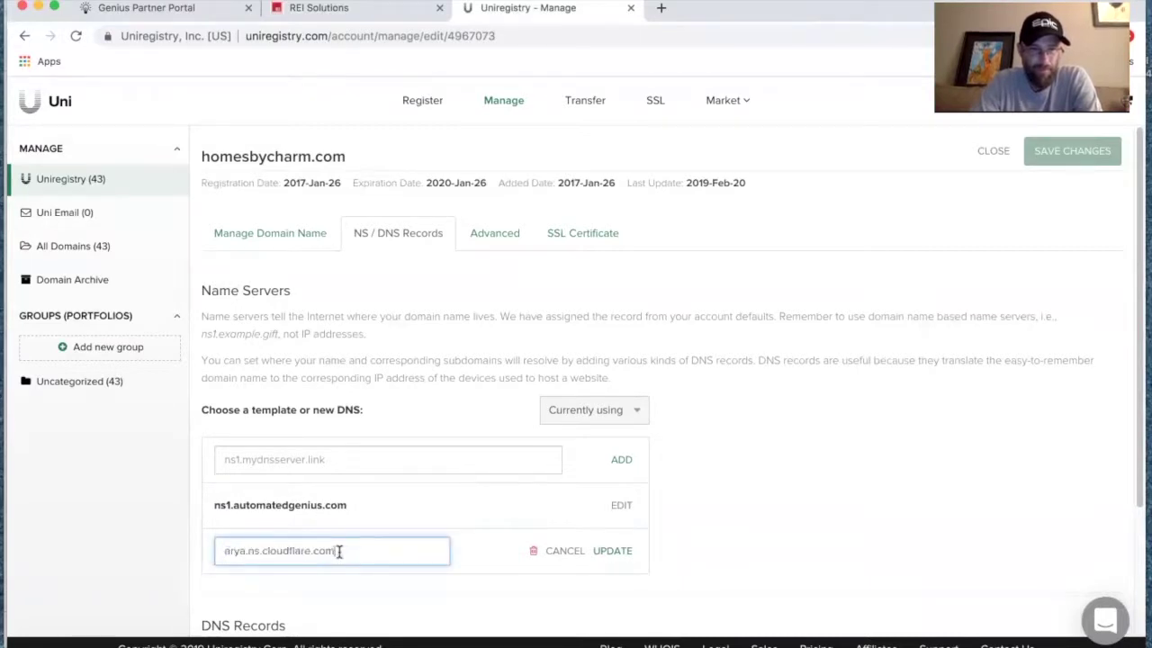
{"action": "left_click", "coordinate": [604, 552]}
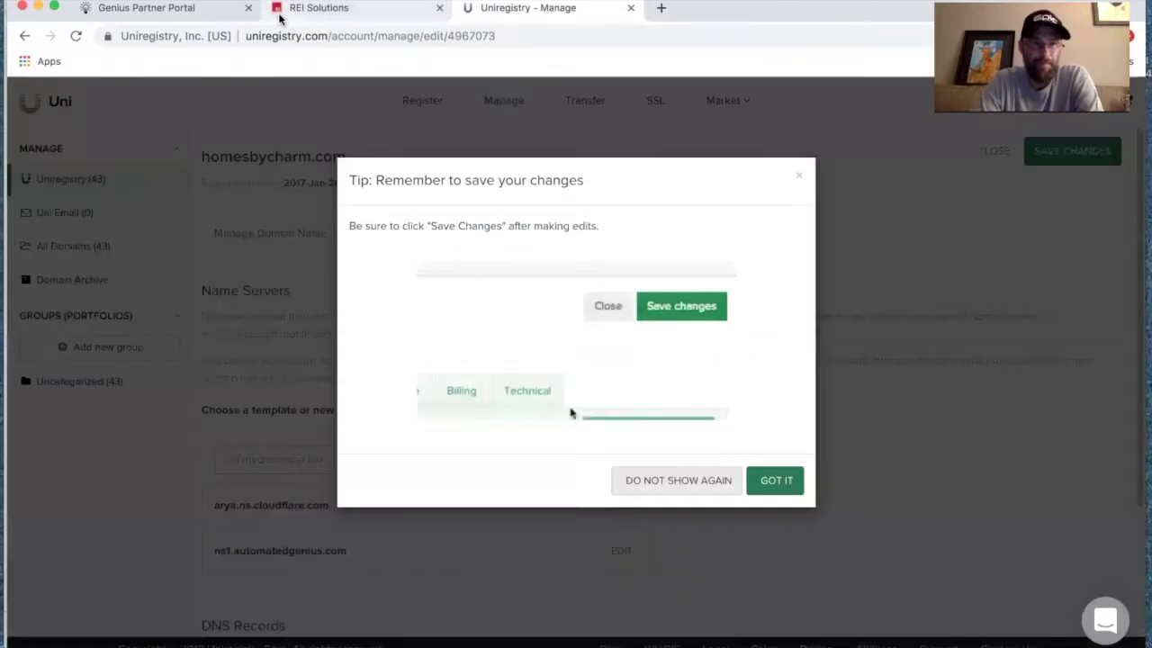
Copy the first nameserver, albert.ns.cloudflare.com, from REI Solutions and switch back to the homesbycharm.com settings in Uniregistry
{"action": "left_click", "coordinate": [278, 18]}
{"action": "left_click", "coordinate": [351, 439]}
{"action": "key", "text": "ctrl+c"}
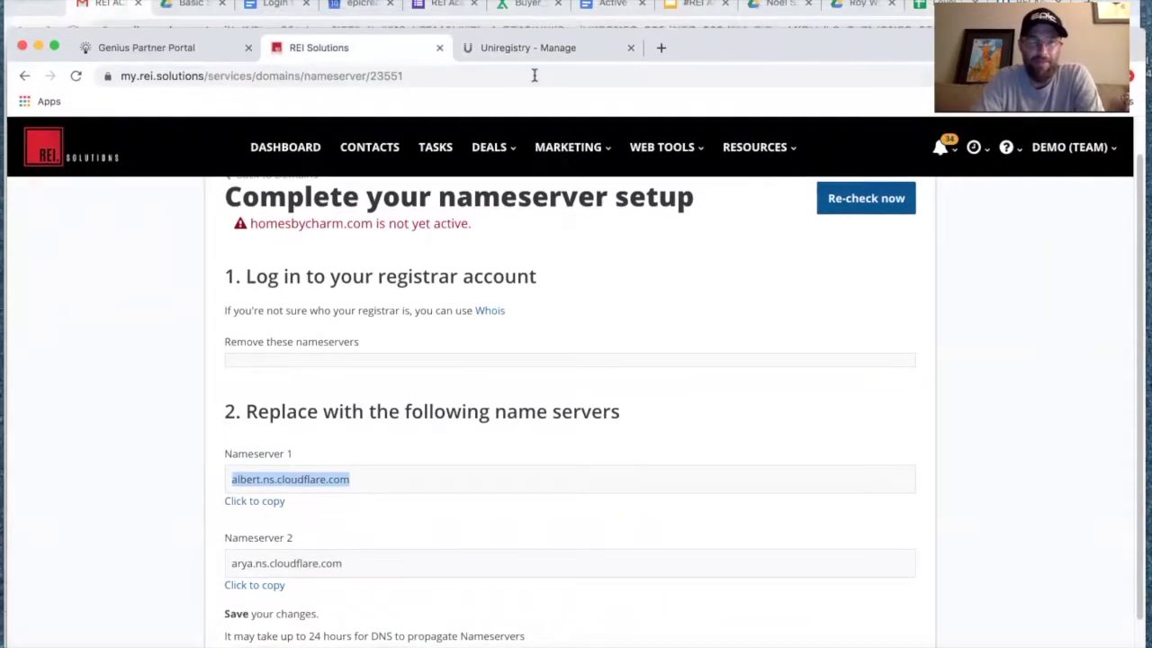
{"action": "left_click", "coordinate": [551, 49]}
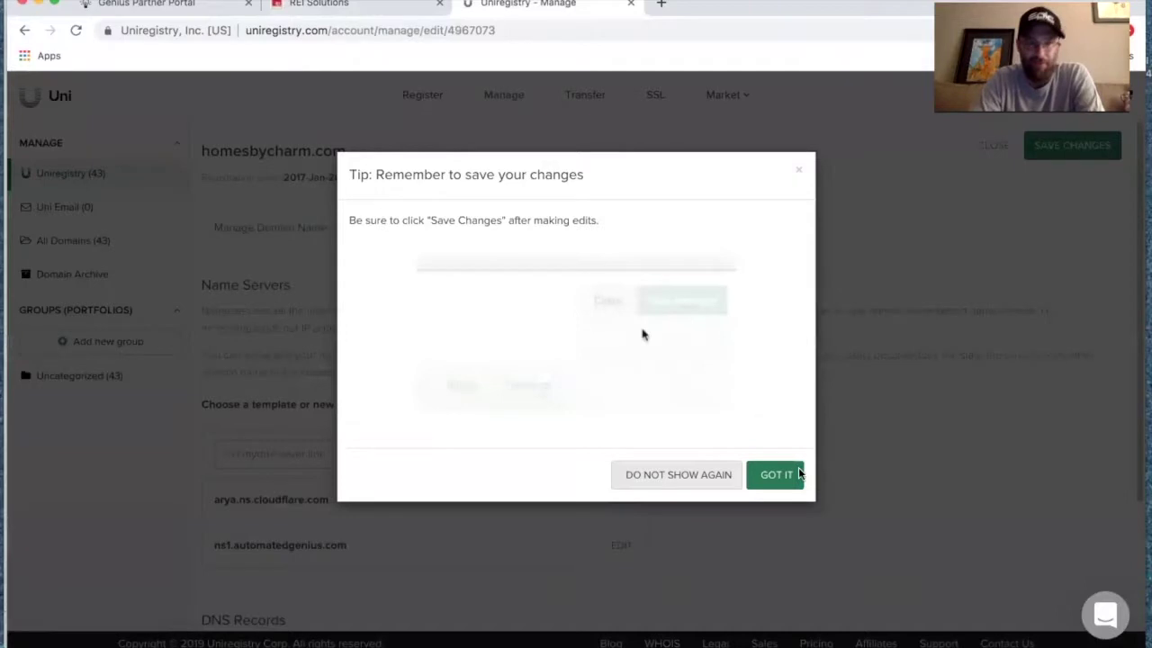
Replace the ns1.automatedgenius.com name server of homesbycharm.com with albert.ns.cloudflare.com and save the domain's changes
{"action": "left_click", "coordinate": [774, 477]}
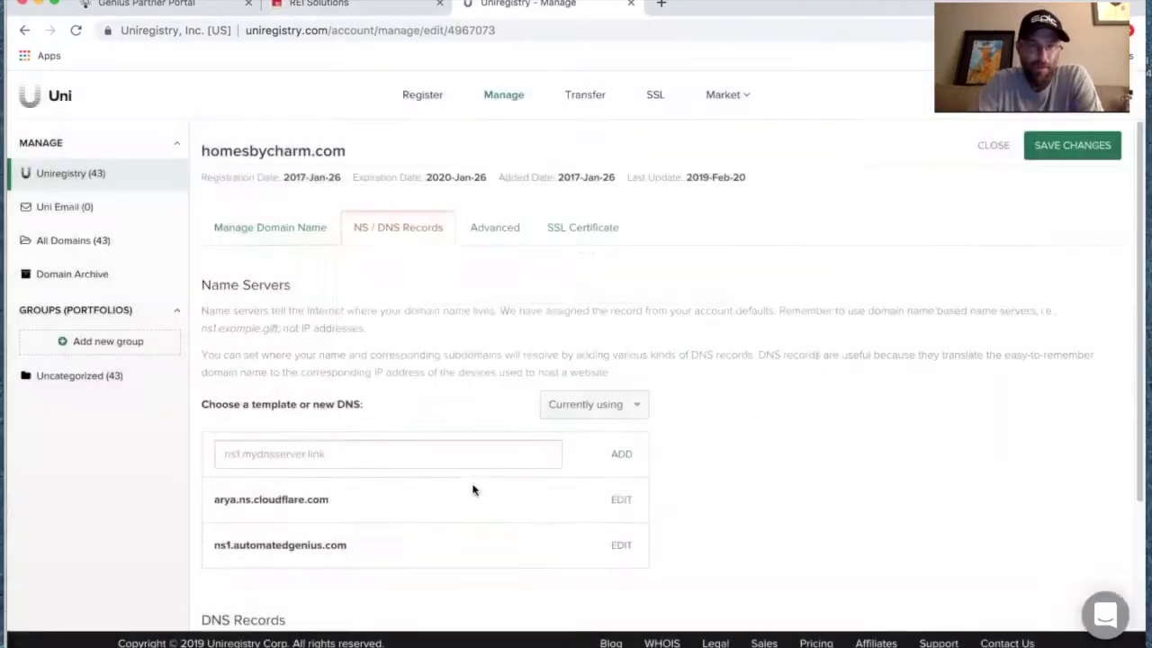
{"action": "left_click", "coordinate": [621, 546]}
{"action": "triple_click", "coordinate": [406, 541]}
{"action": "key", "text": "ctrl+v"}
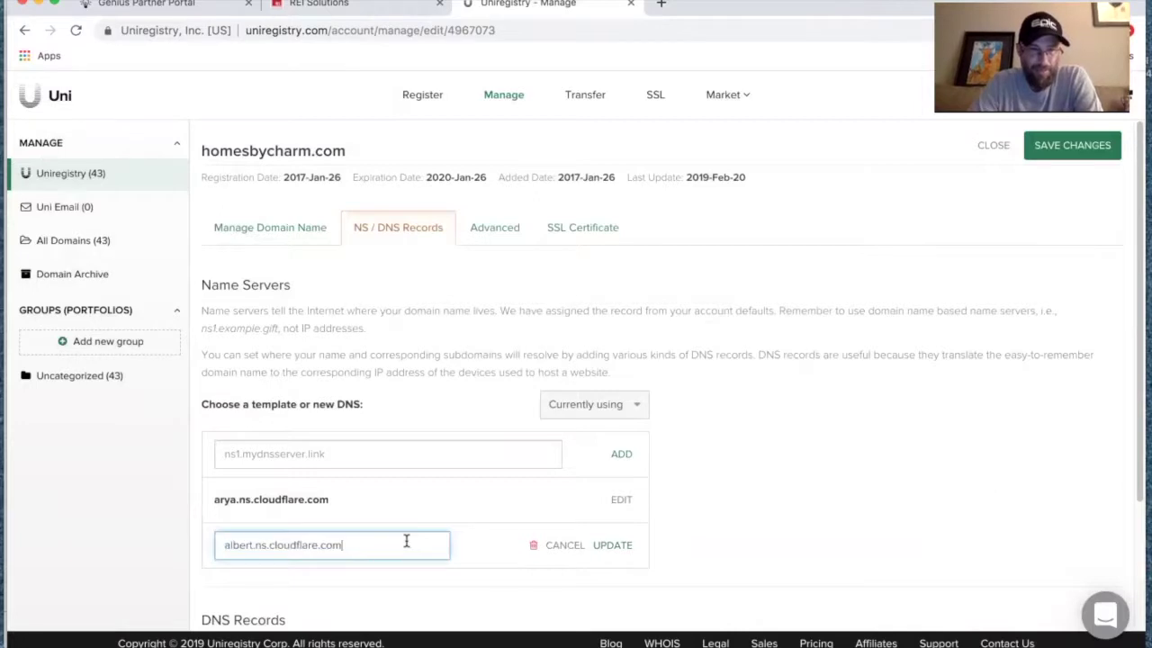
{"action": "left_click", "coordinate": [603, 546]}
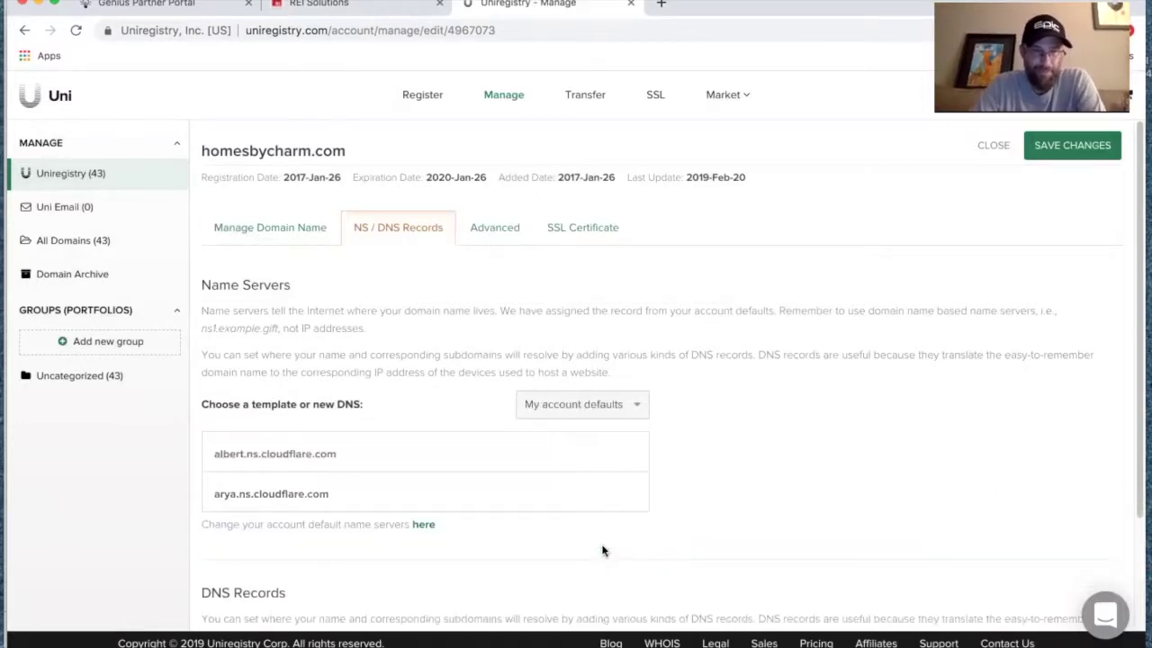
{"action": "left_click", "coordinate": [1062, 158]}
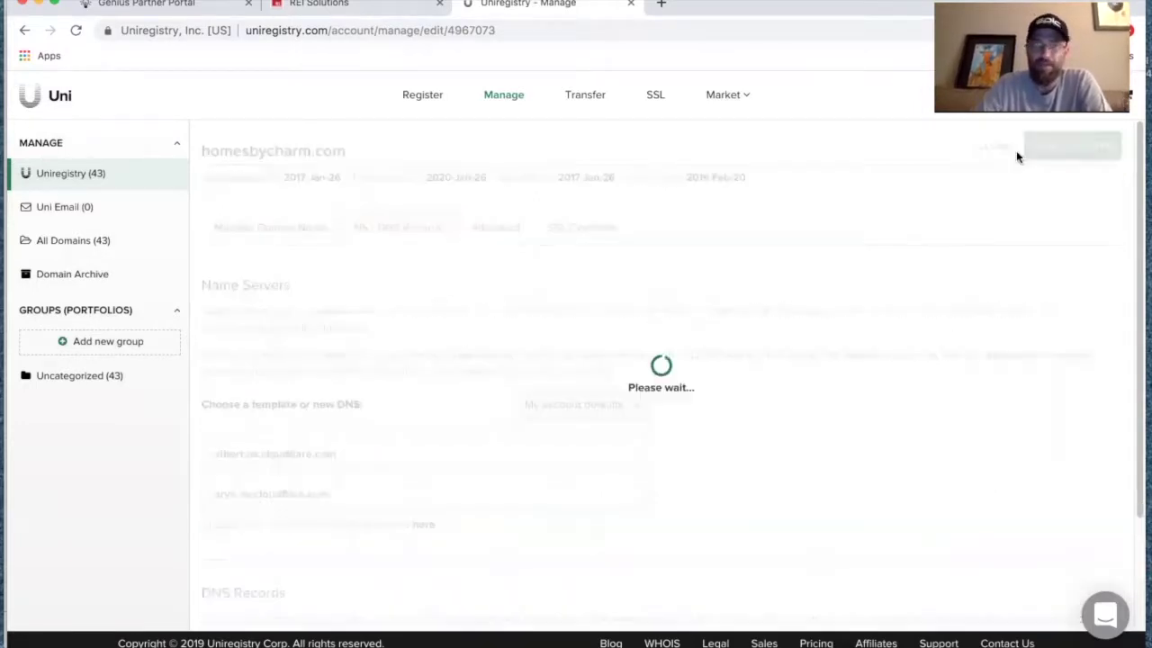
Switch to REI Solutions and re-check the nameserver setup of homesbycharm.com
{"action": "left_click", "coordinate": [279, 7]}
{"action": "left_click", "coordinate": [861, 156]}
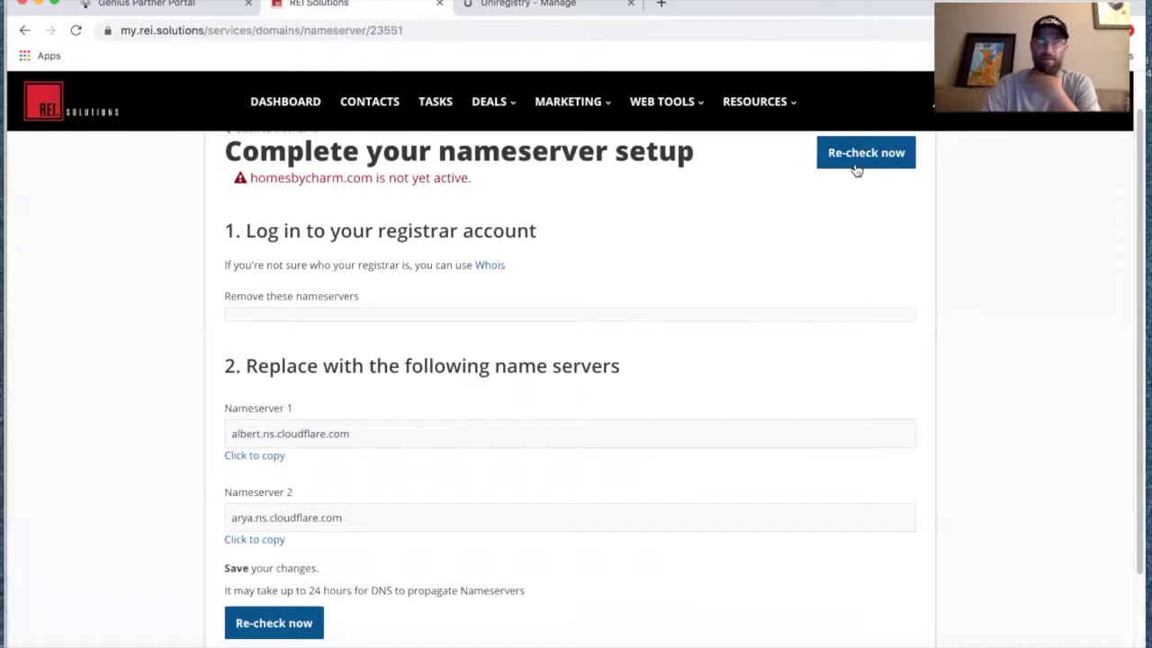
{"action": "left_click", "coordinate": [860, 152]}
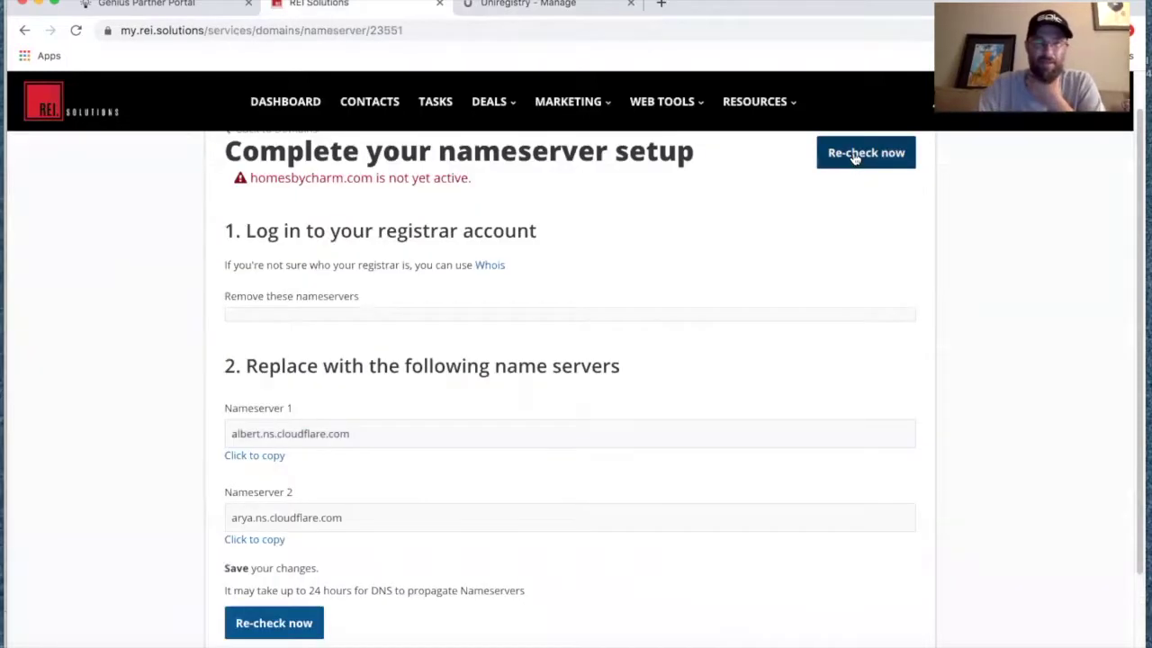
{"action": "left_click", "coordinate": [855, 157]}
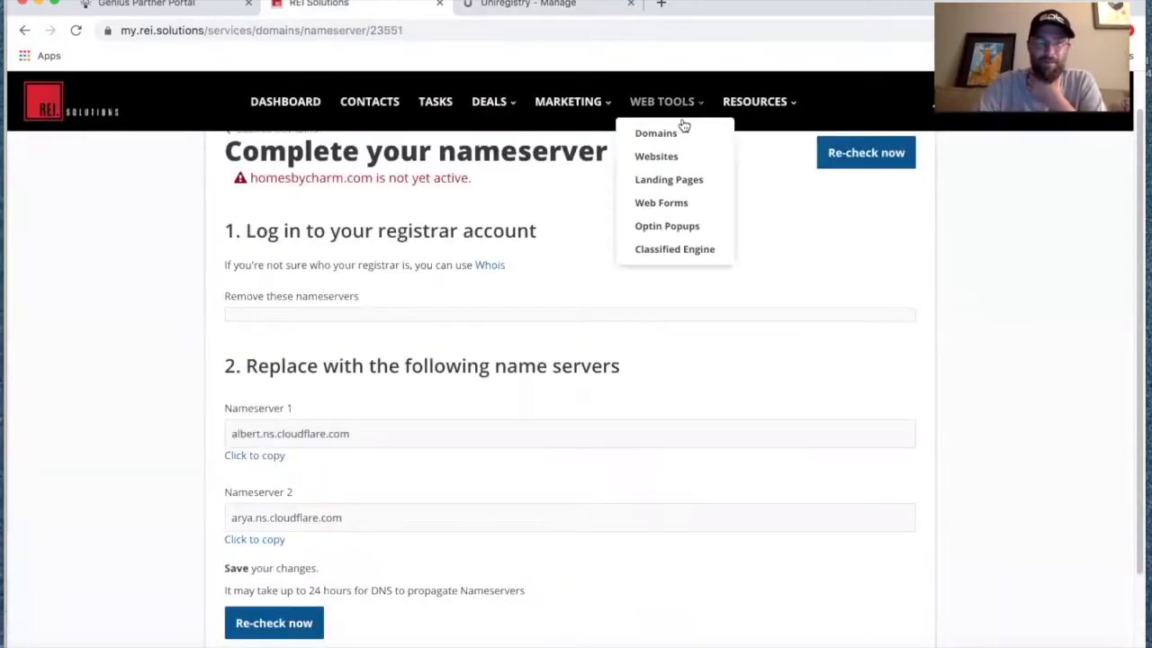
Set up masked forwarding of homesbycharm.com to the Financially Distressed Sellers landing page under Web Tools Landing Page
{"action": "left_click", "coordinate": [683, 133]}
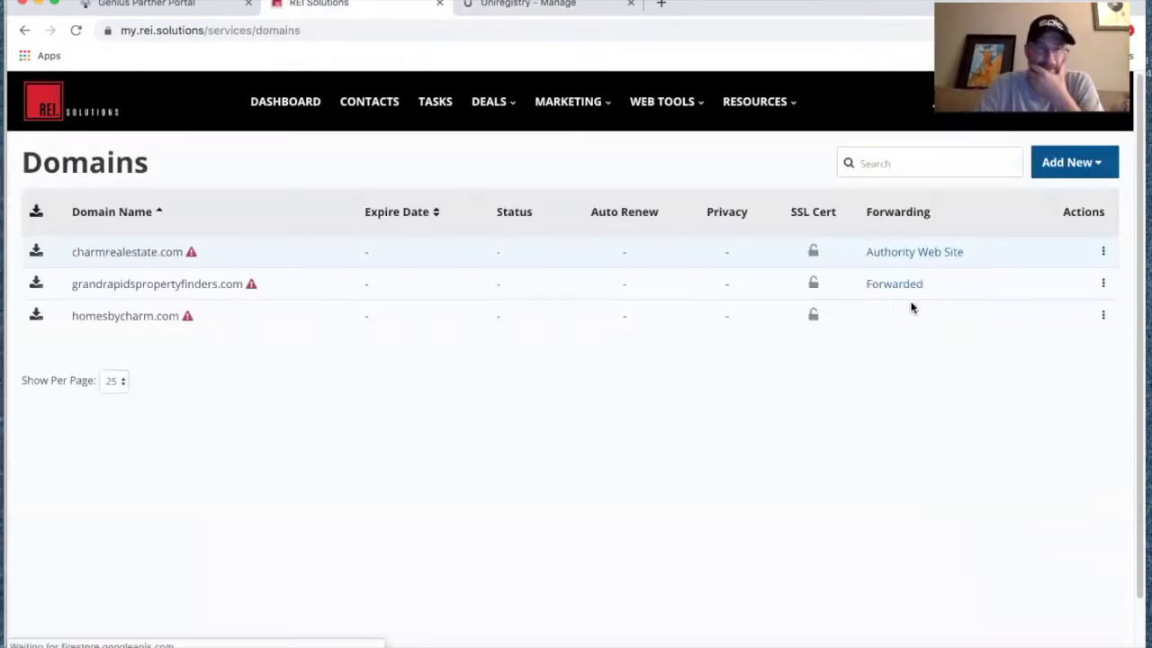
{"action": "left_click", "coordinate": [1103, 316]}
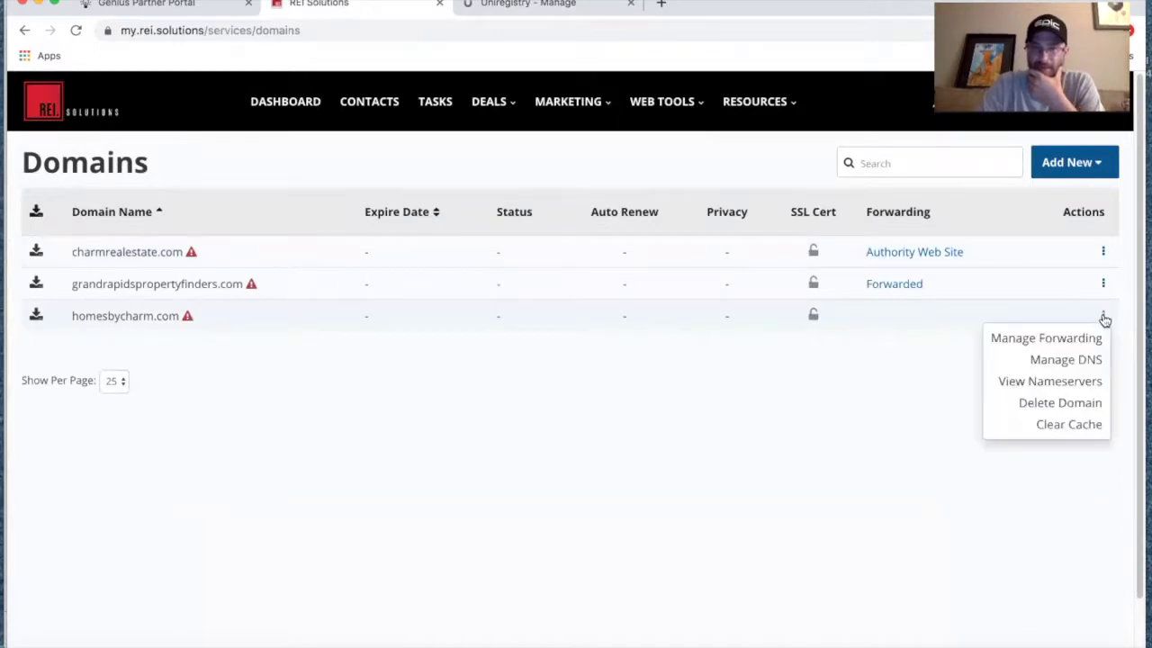
{"action": "left_click", "coordinate": [1068, 340]}
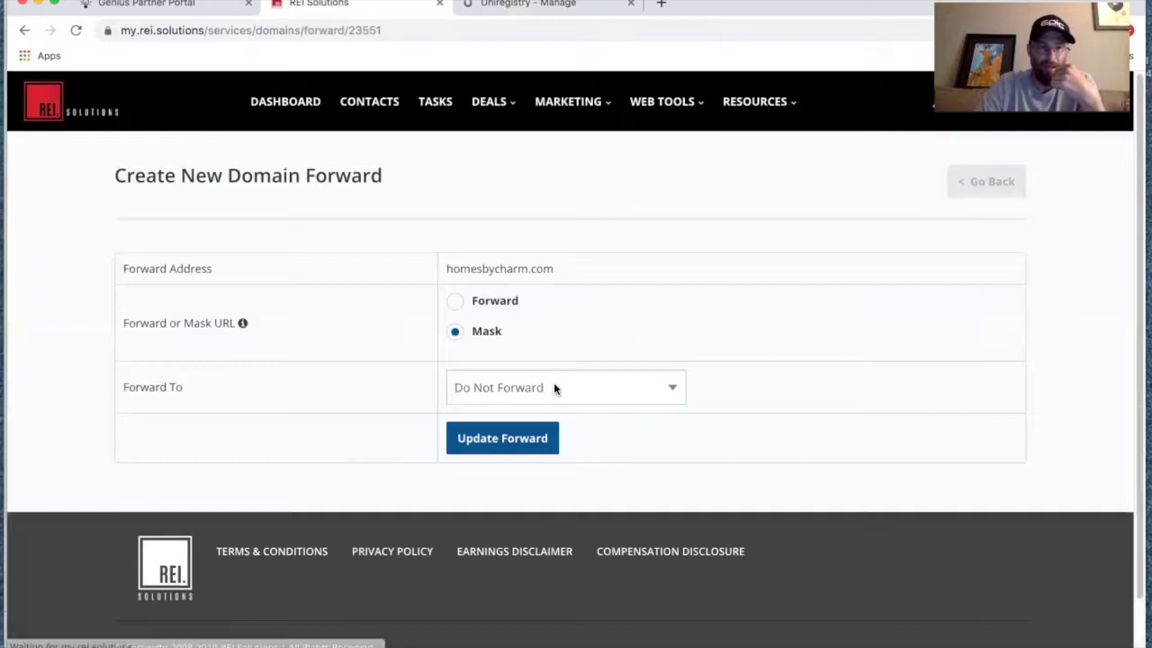
{"action": "left_click", "coordinate": [553, 387]}
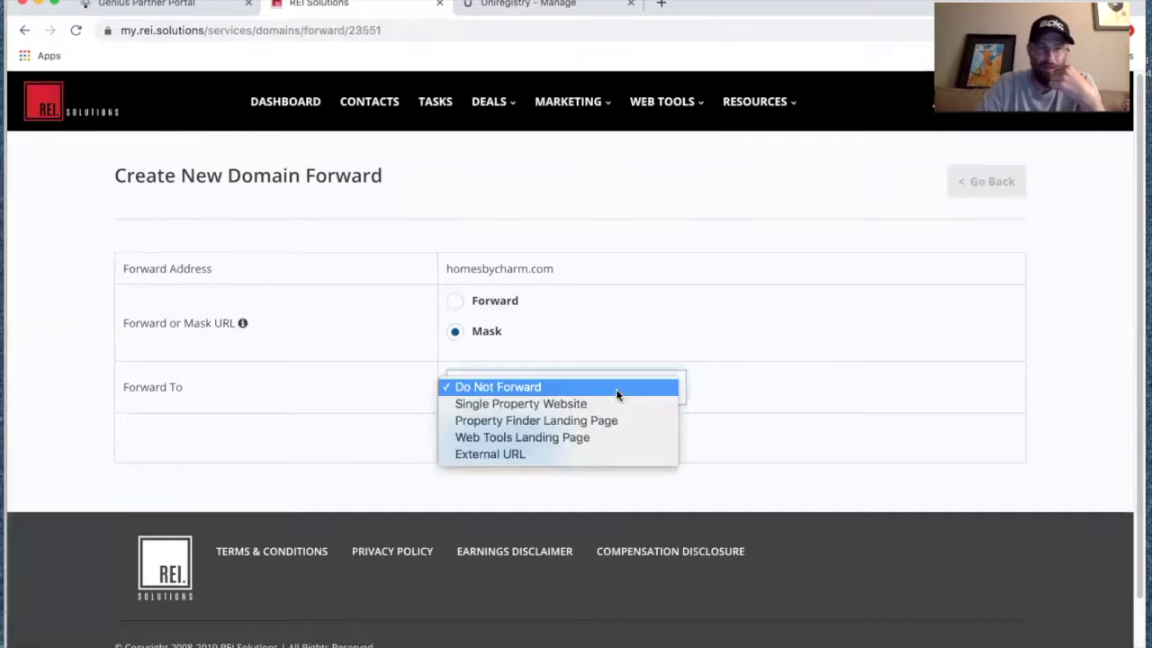
{"action": "left_click", "coordinate": [592, 436]}
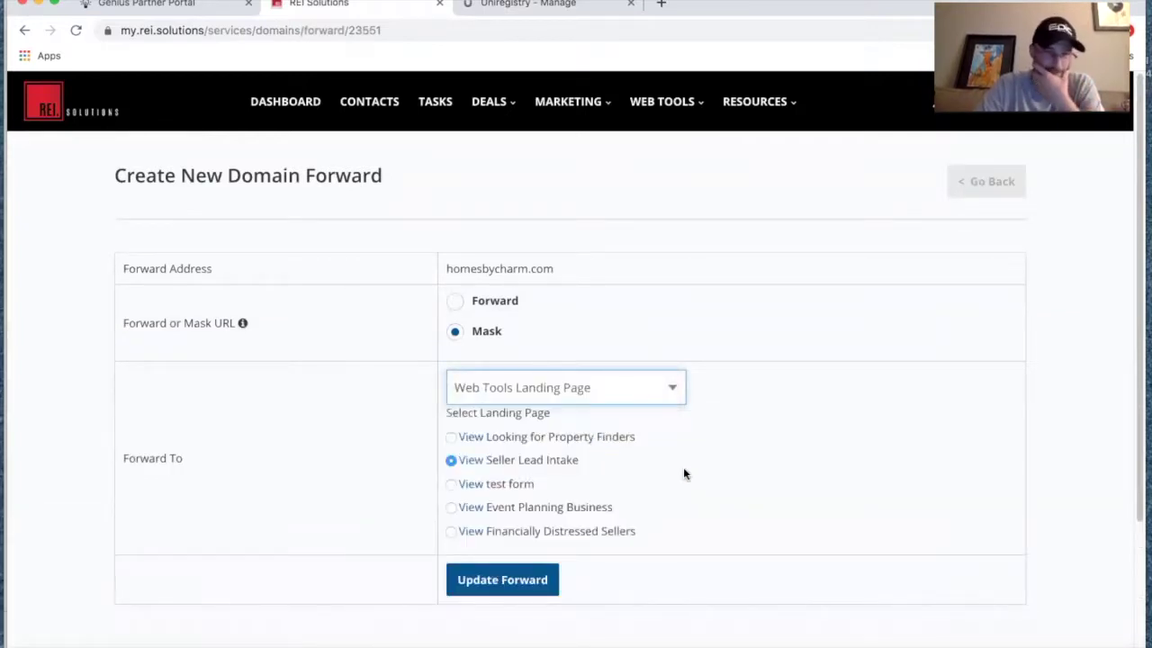
{"action": "left_click", "coordinate": [451, 532]}
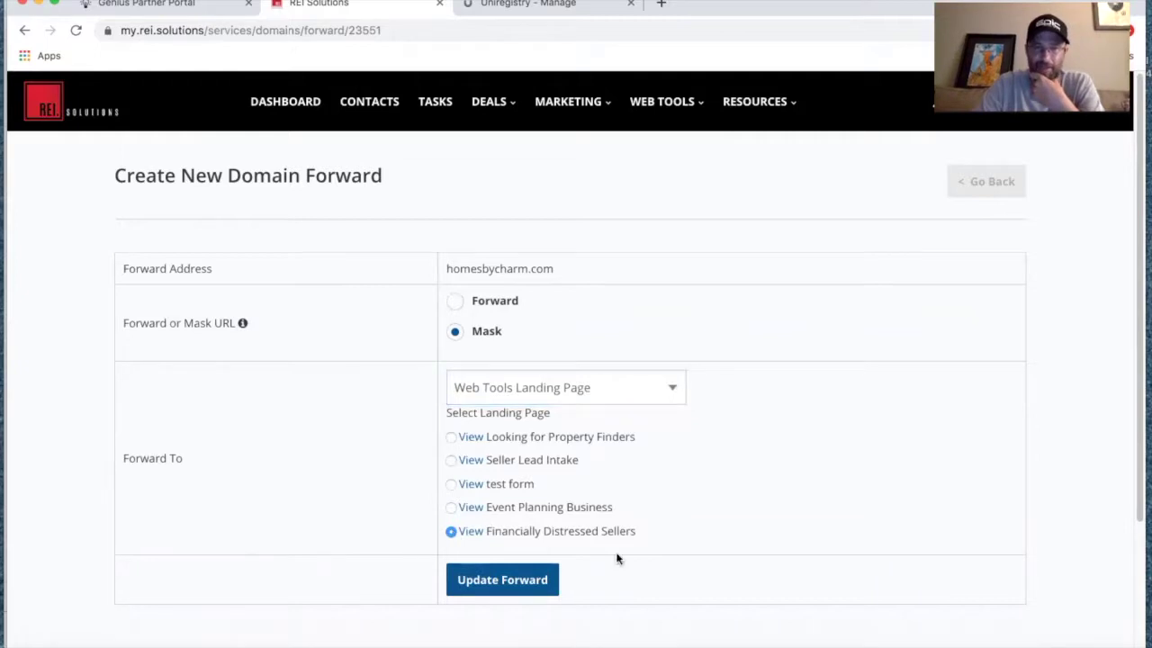
{"action": "left_click", "coordinate": [508, 584]}
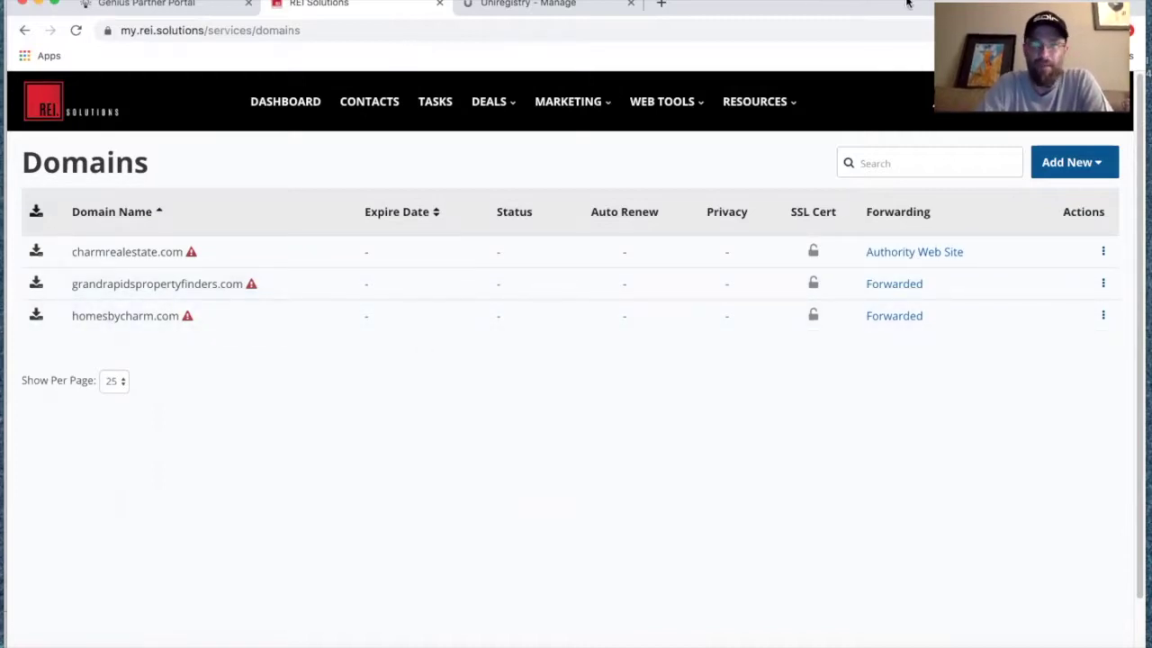
Load homesbycharm.com in the browser in place of the Uniregistry page to test the forwarding
{"action": "left_click_drag", "start_coordinate": [907, 3], "coordinate": [904, 55]}
{"action": "left_click", "coordinate": [504, 55]}
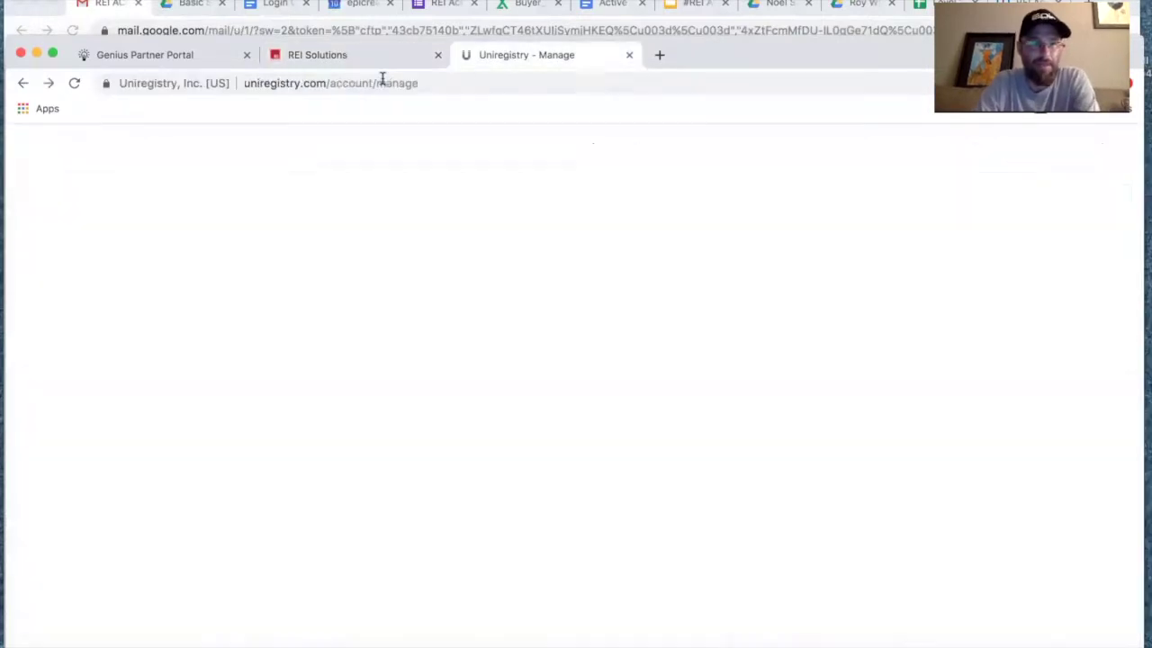
{"action": "left_click", "coordinate": [357, 80]}
{"action": "type", "text": "homesbycharm"}
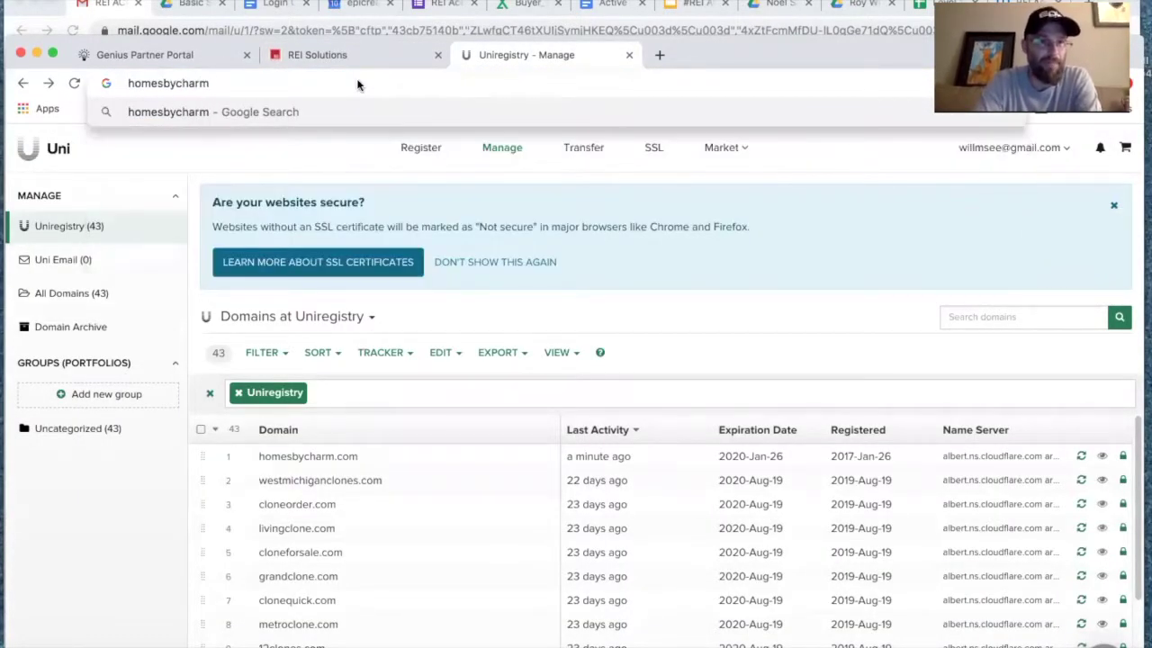
{"action": "type", "text": ".com"}
{"action": "key", "text": "Escape"}
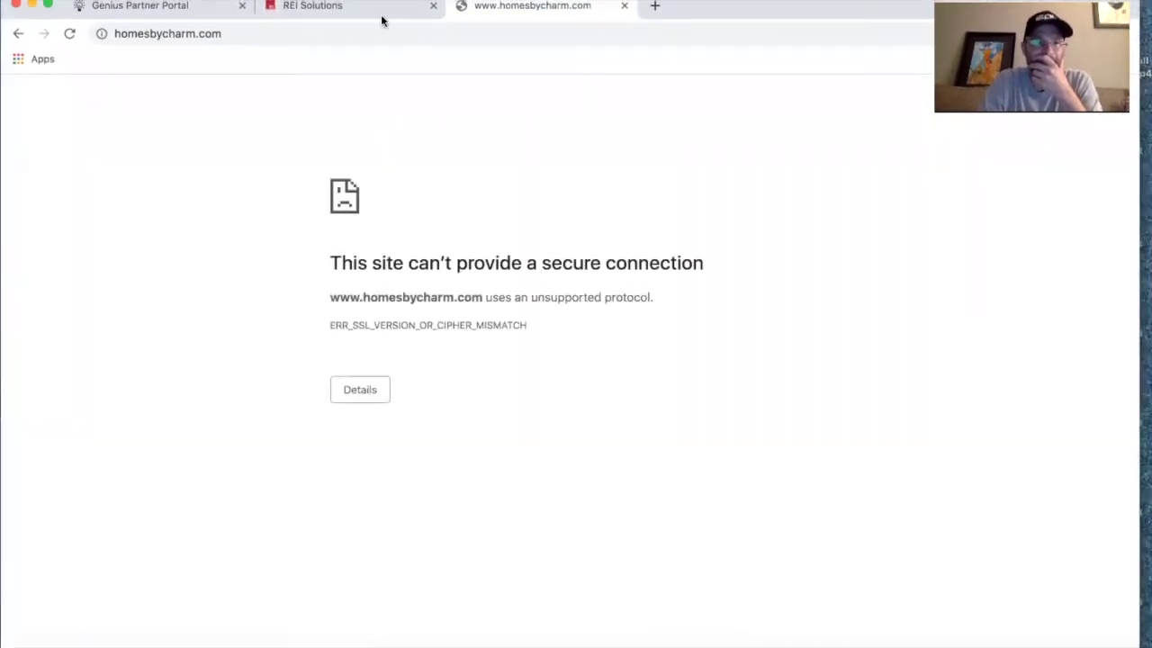
Return to the REI Solutions domain list and view the nameservers of homesbycharm.com
{"action": "left_click", "coordinate": [282, 11]}
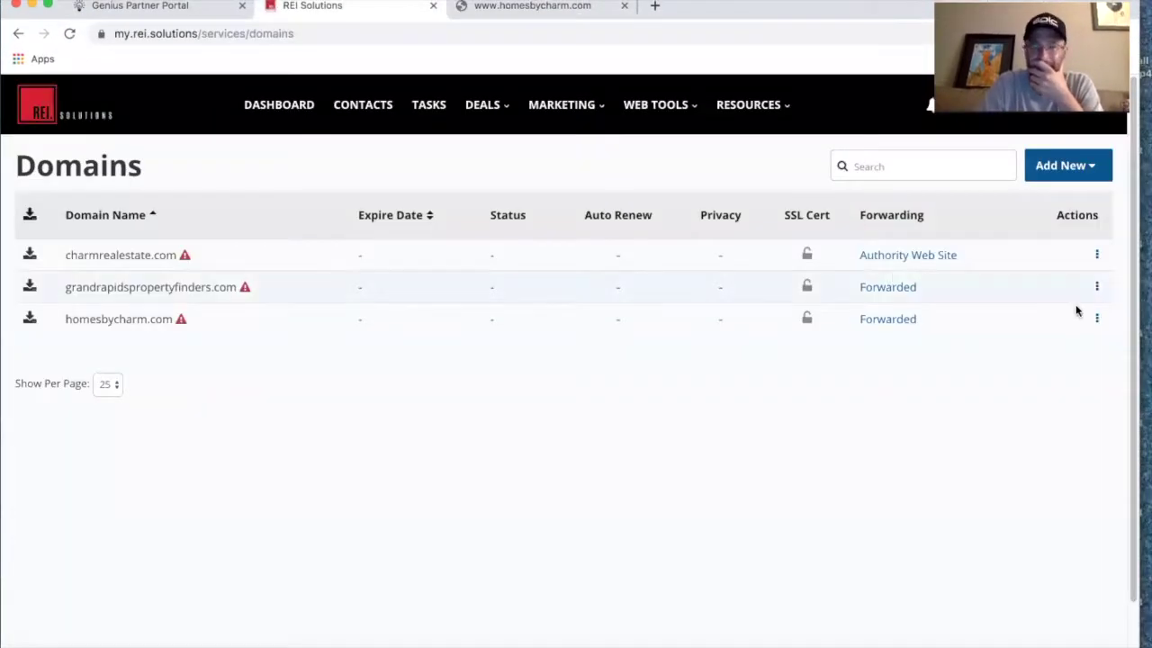
{"action": "left_click", "coordinate": [1096, 320]}
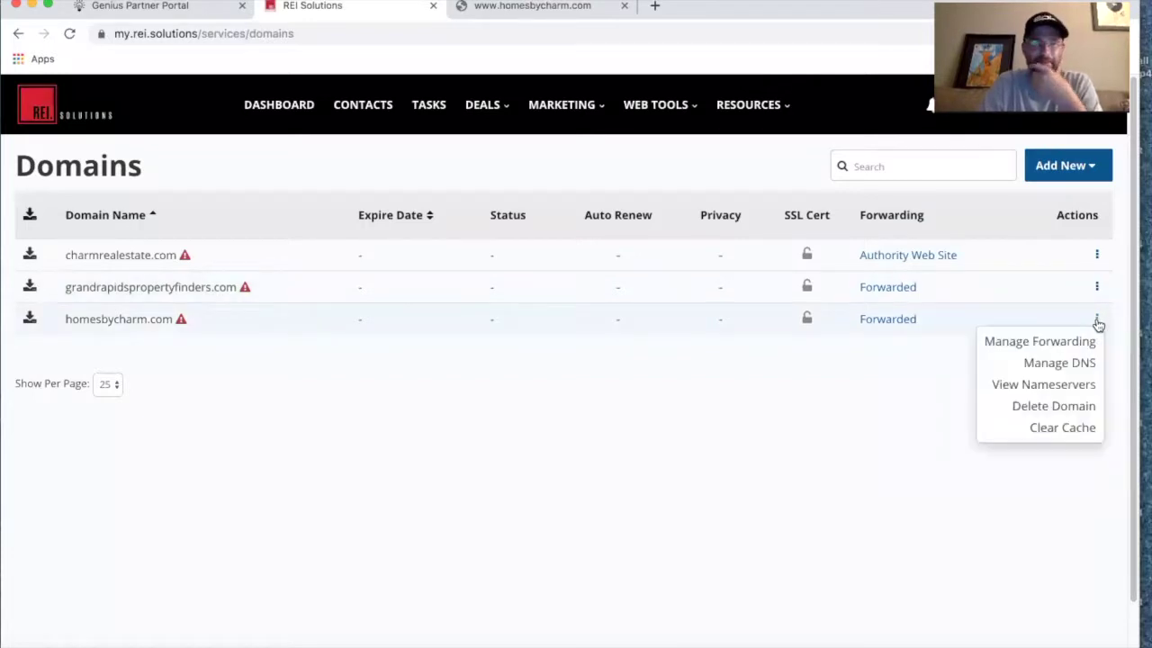
{"action": "left_click", "coordinate": [1066, 385]}
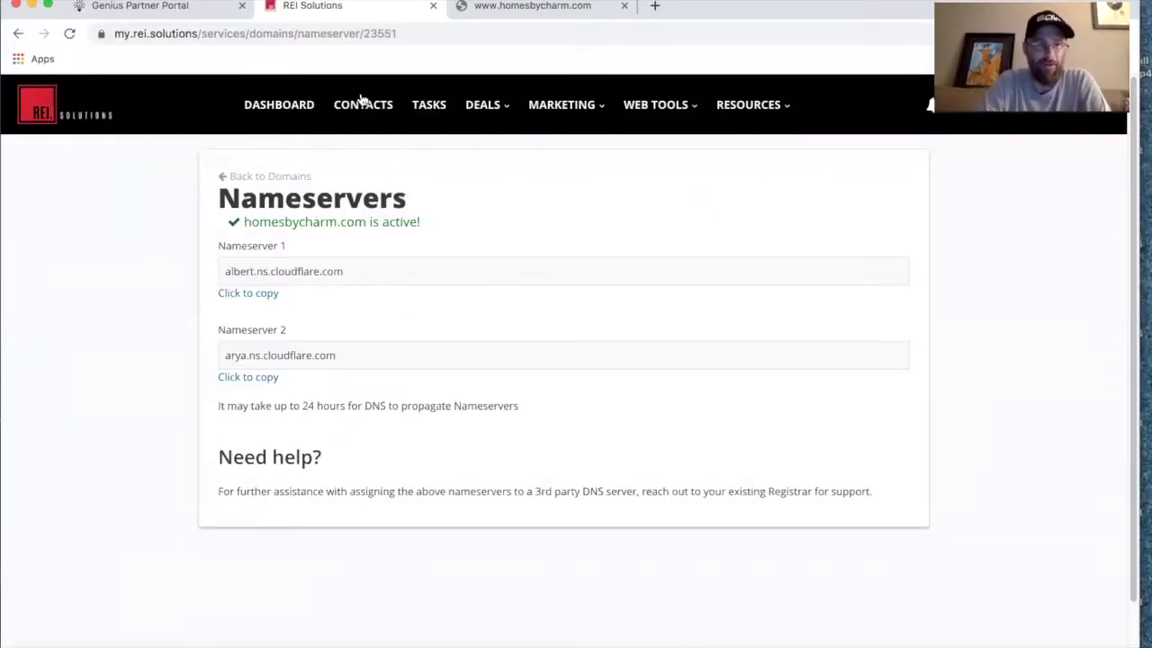
Go back to the homesbycharm.com page and reload it to test the domain again
{"action": "left_click_drag", "start_coordinate": [785, 4], "coordinate": [785, 56]}
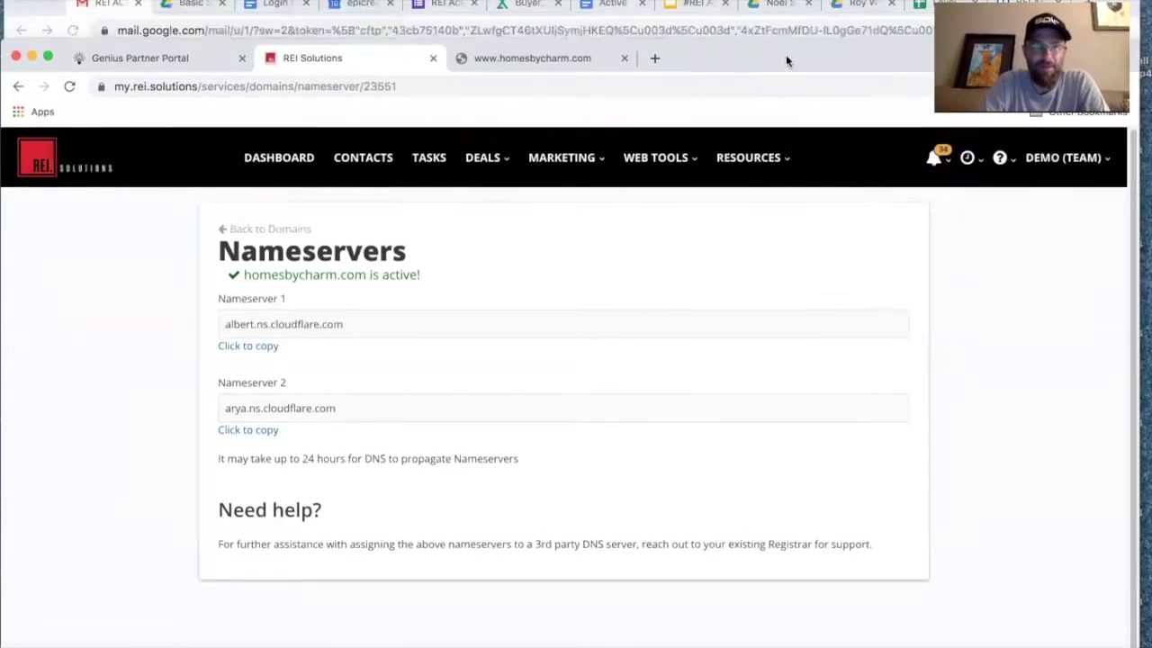
{"action": "left_click", "coordinate": [547, 59]}
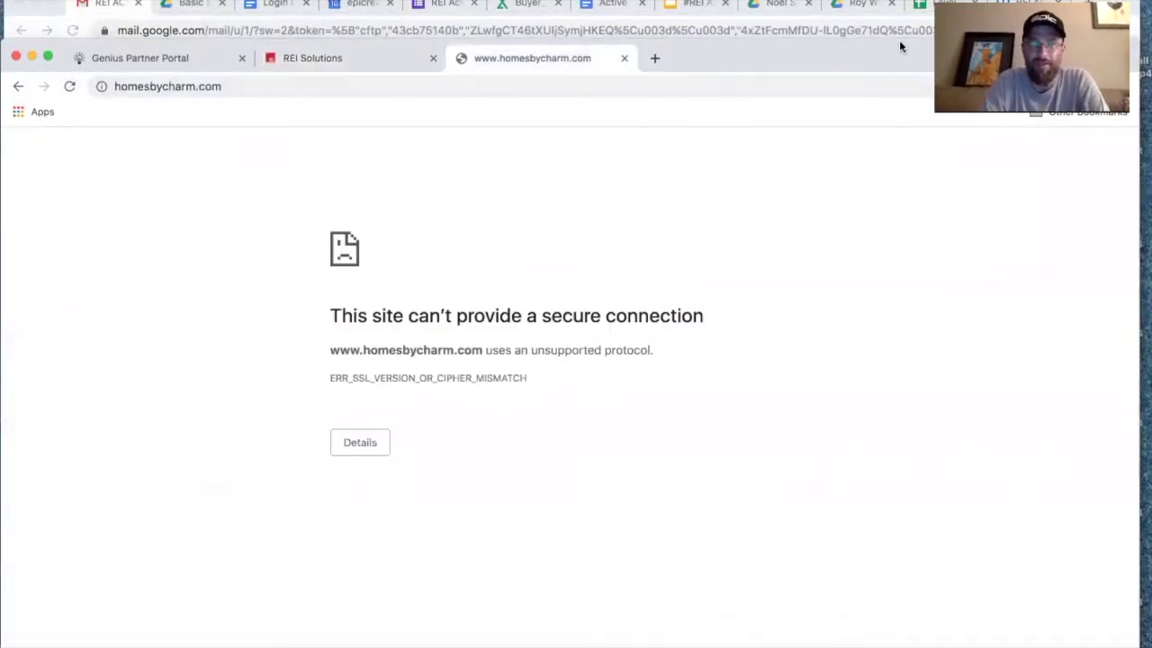
{"action": "left_click_drag", "start_coordinate": [899, 44], "coordinate": [898, 0]}
{"action": "left_click", "coordinate": [67, 42]}
Open the Distressed Seller Form in the REI Solutions Web Form Builder and add a Phone field between Name and Email
{"action": "left_click", "coordinate": [268, 15]}
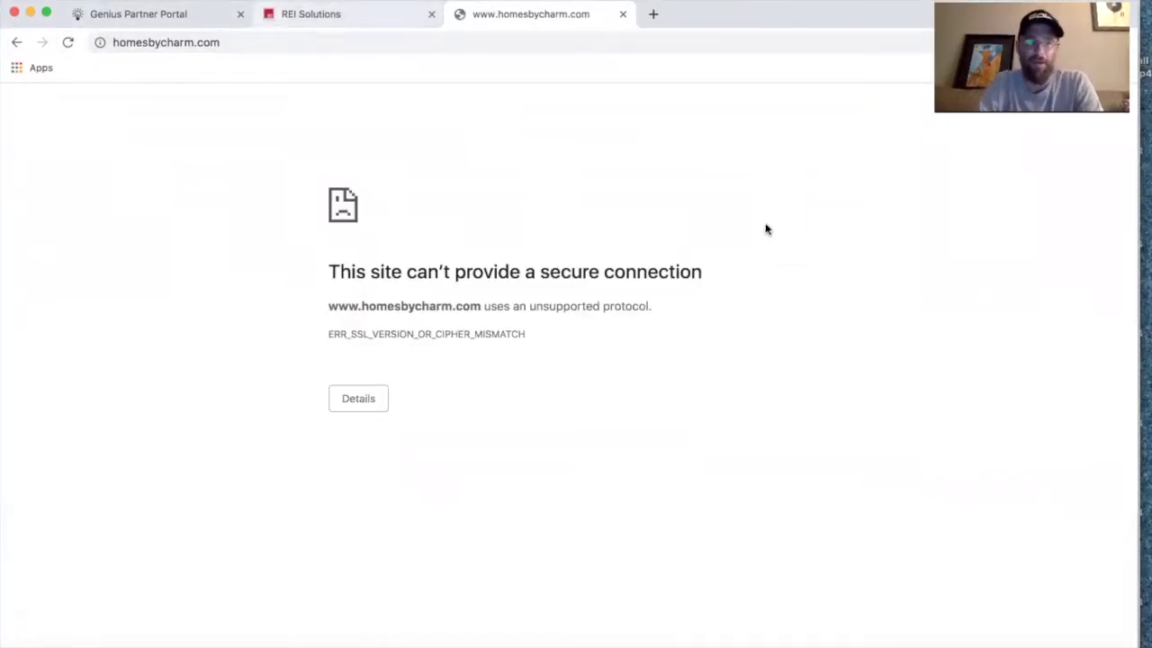
{"action": "left_click", "coordinate": [677, 121]}
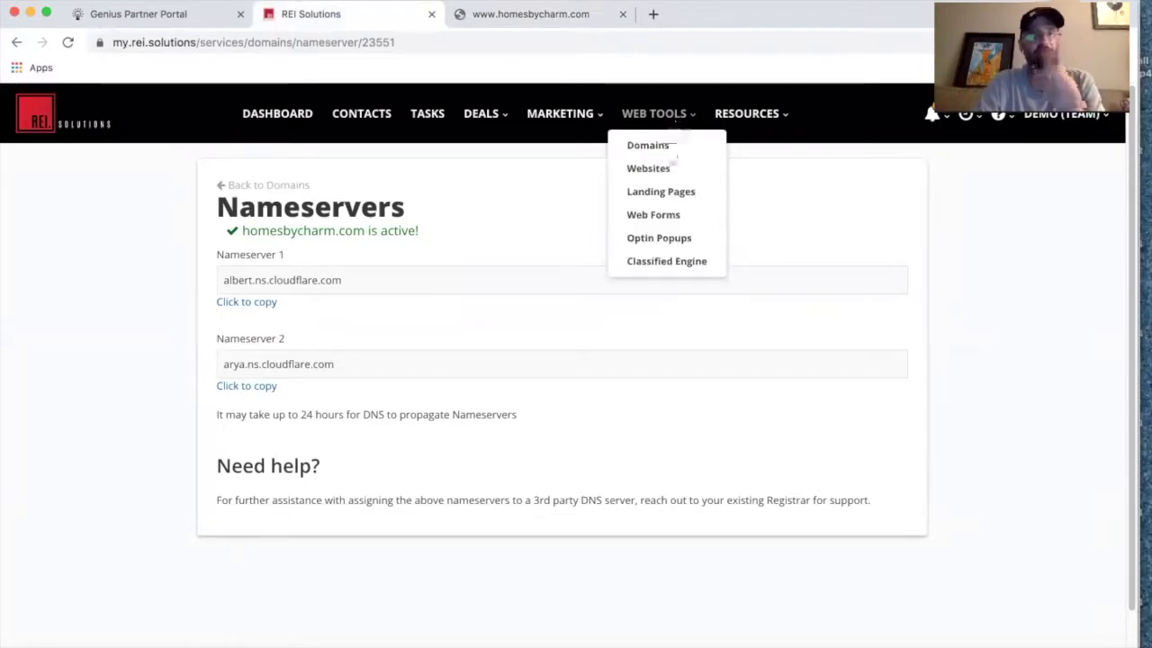
{"action": "left_click", "coordinate": [668, 219]}
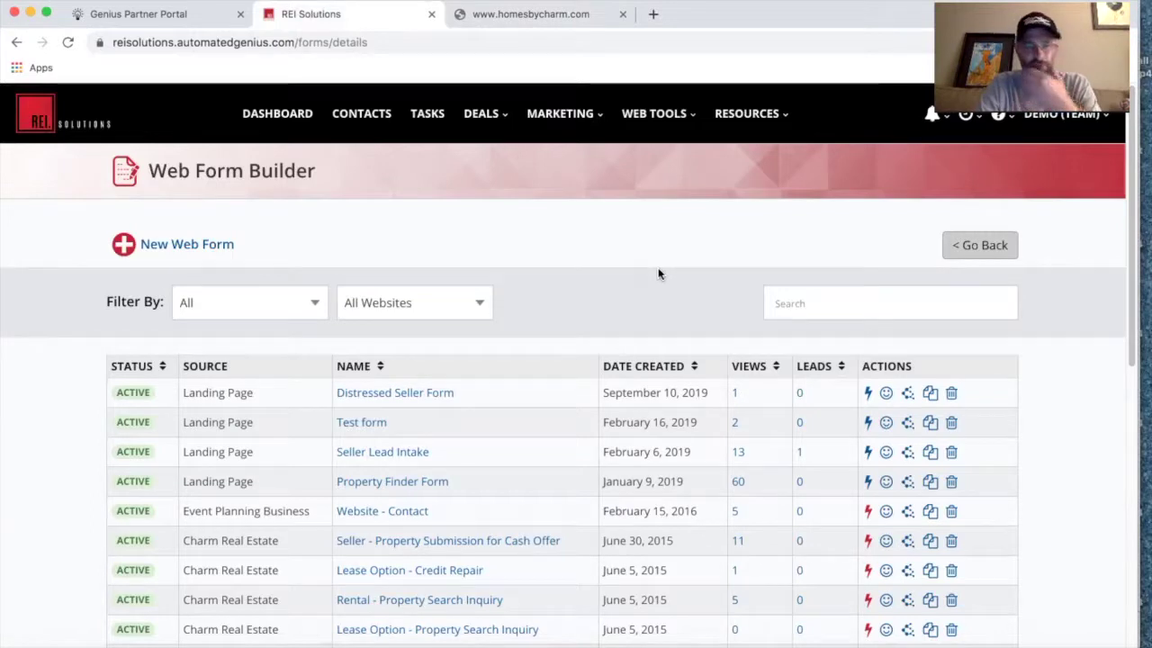
{"action": "left_click", "coordinate": [402, 394]}
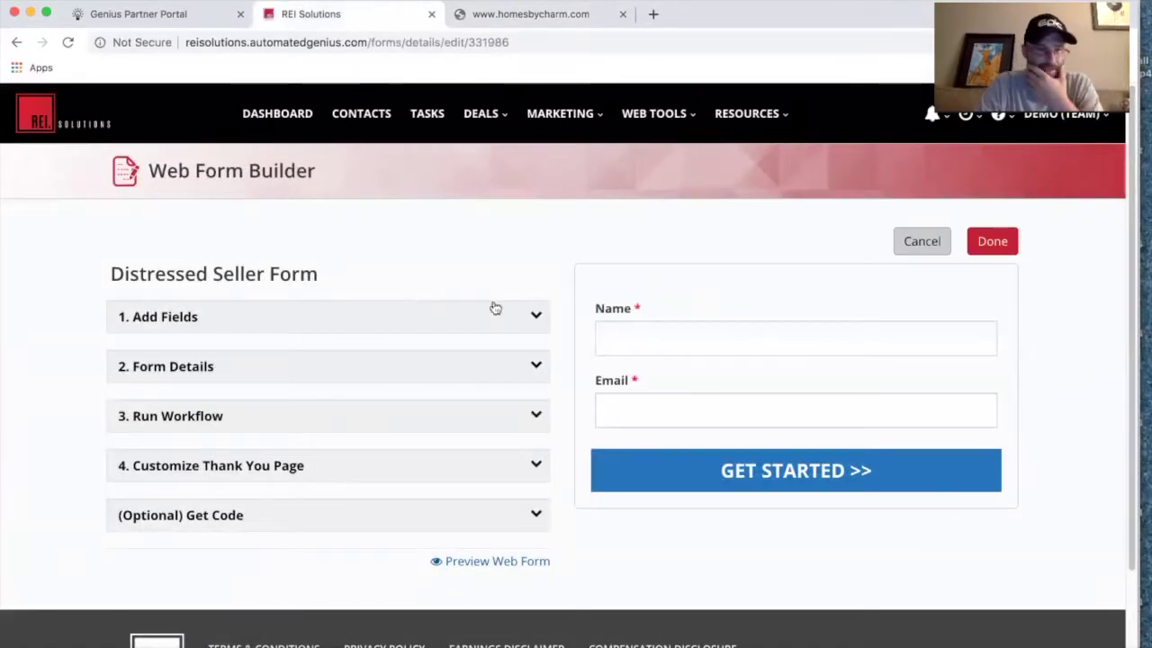
{"action": "left_click", "coordinate": [521, 318]}
{"action": "left_click_drag", "start_coordinate": [452, 432], "coordinate": [701, 375]}
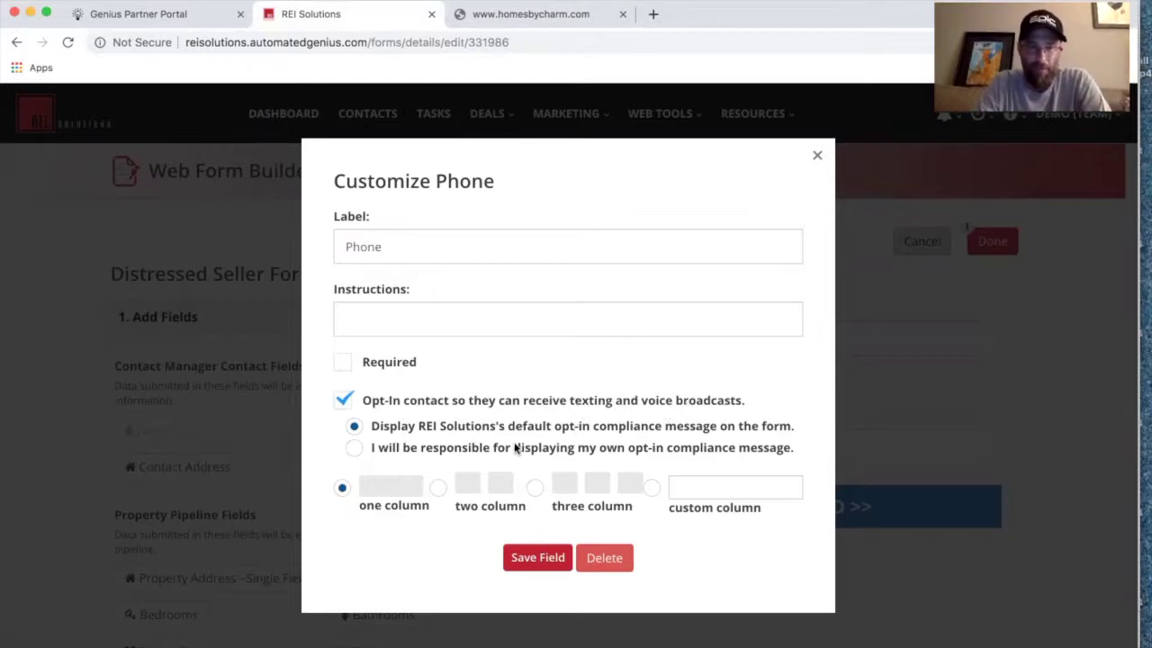
{"action": "left_click", "coordinate": [535, 557]}
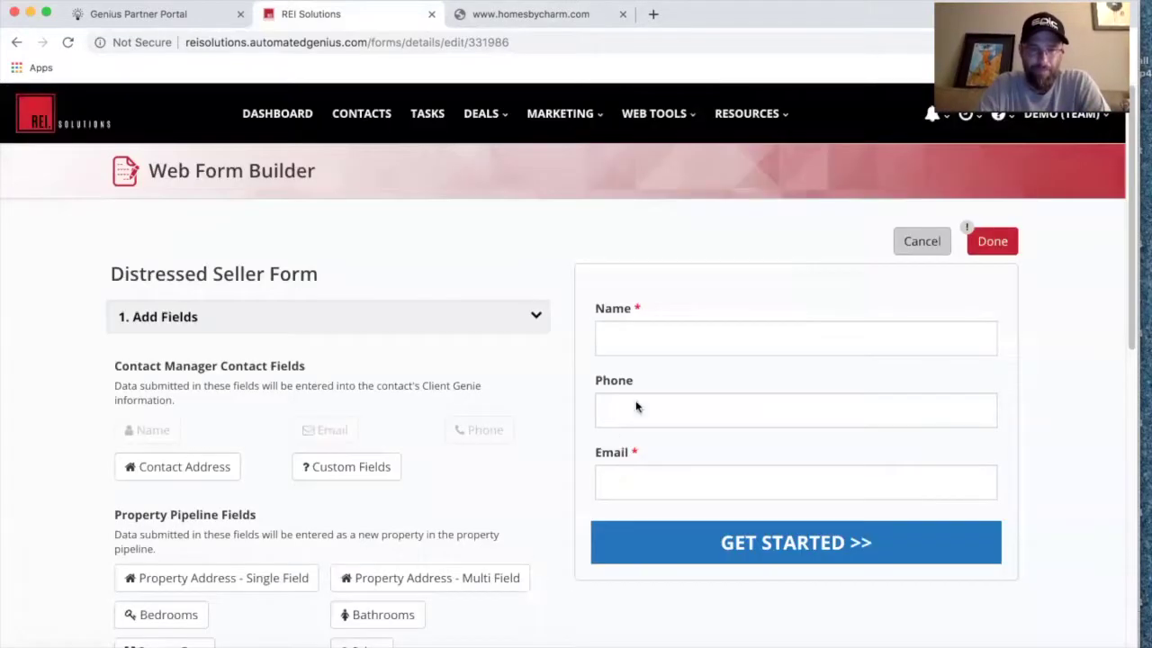
Make the Phone field of the Distressed Seller Form required and save the field
{"action": "mouse_move", "coordinate": [663, 387]}
{"action": "left_click", "coordinate": [340, 363]}
{"action": "left_click", "coordinate": [342, 246]}
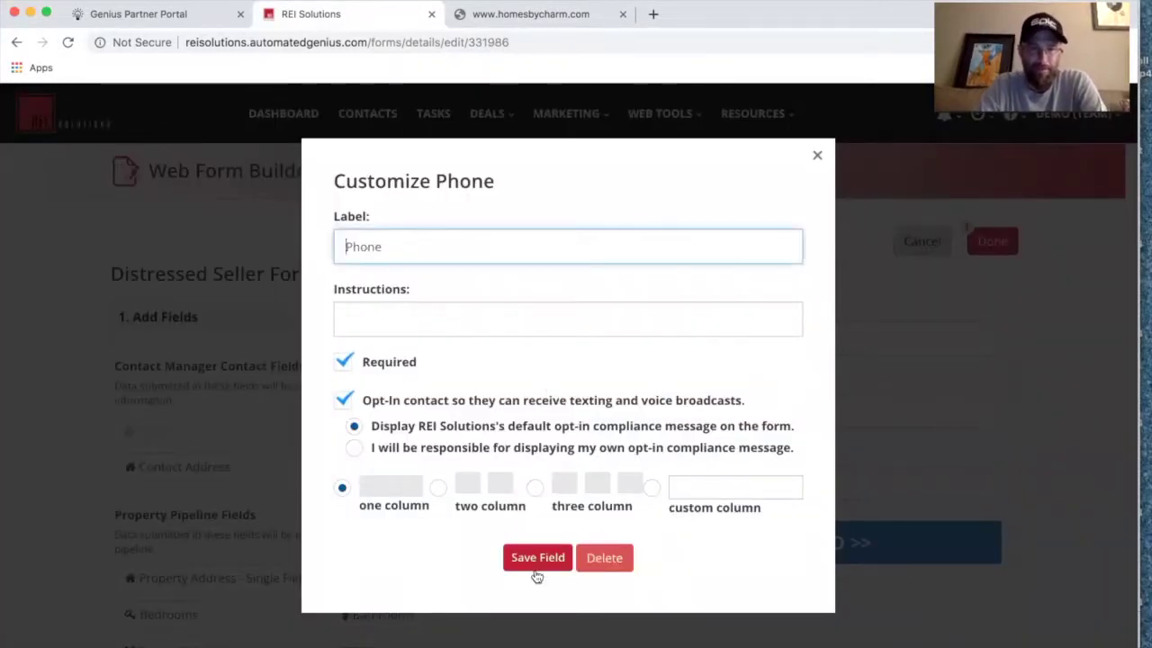
{"action": "left_click", "coordinate": [535, 558]}
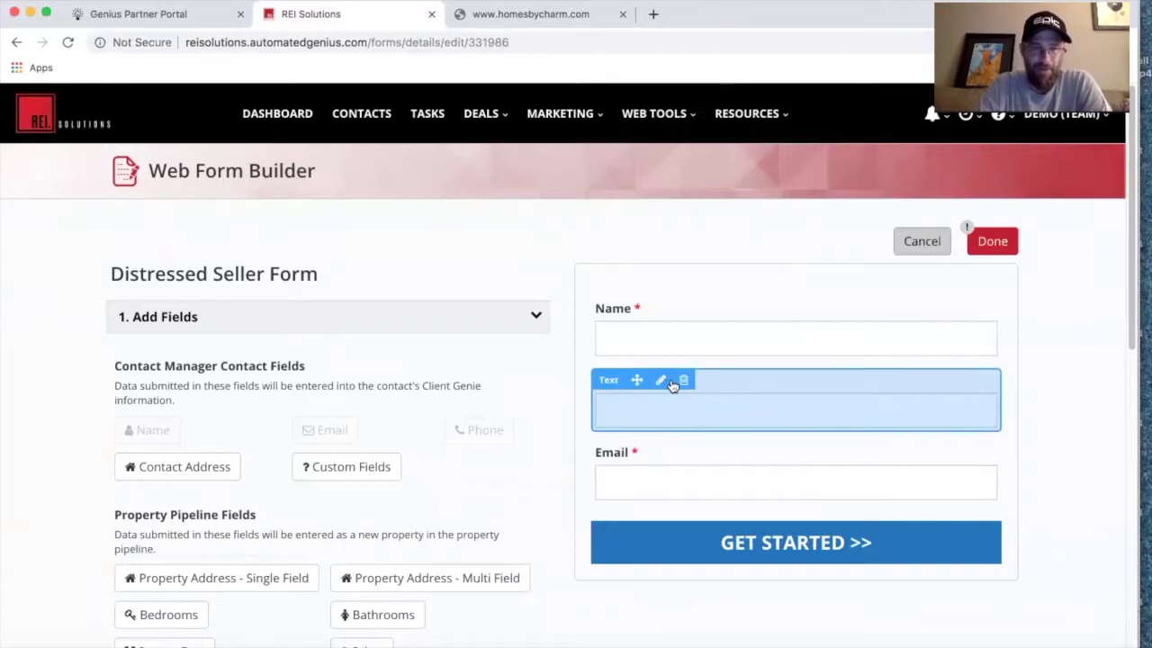
Change the Phone field's label to "Best PHONE number to reach you?" and save the field
{"action": "left_click", "coordinate": [662, 385]}
{"action": "left_click", "coordinate": [299, 247]}
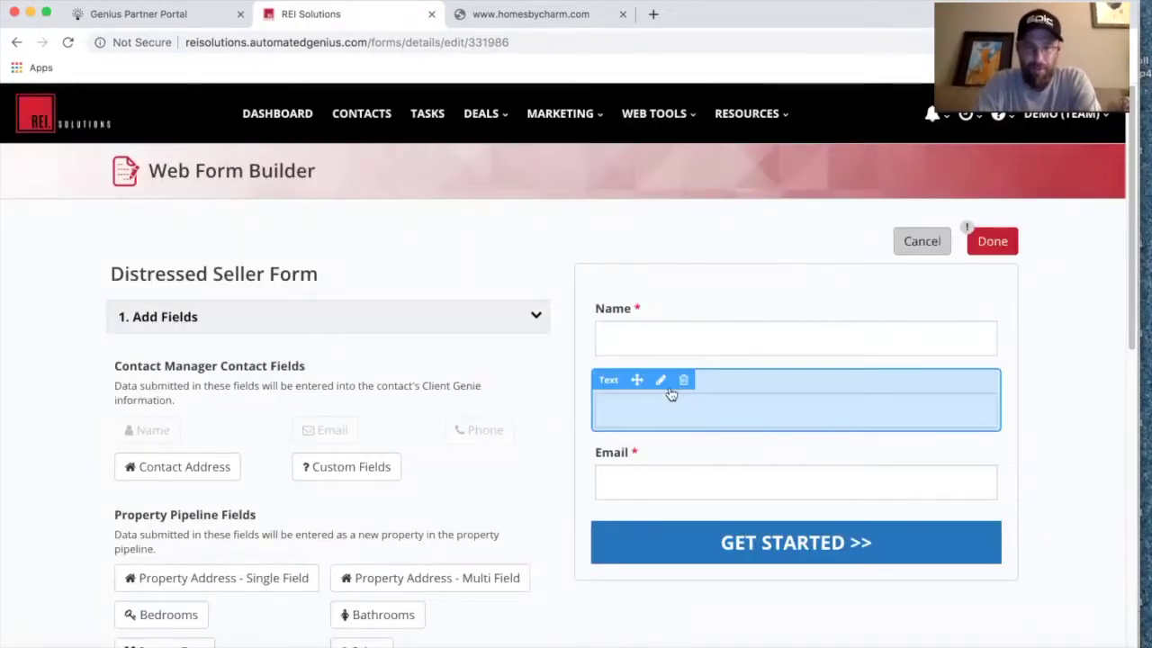
{"action": "left_click", "coordinate": [659, 379]}
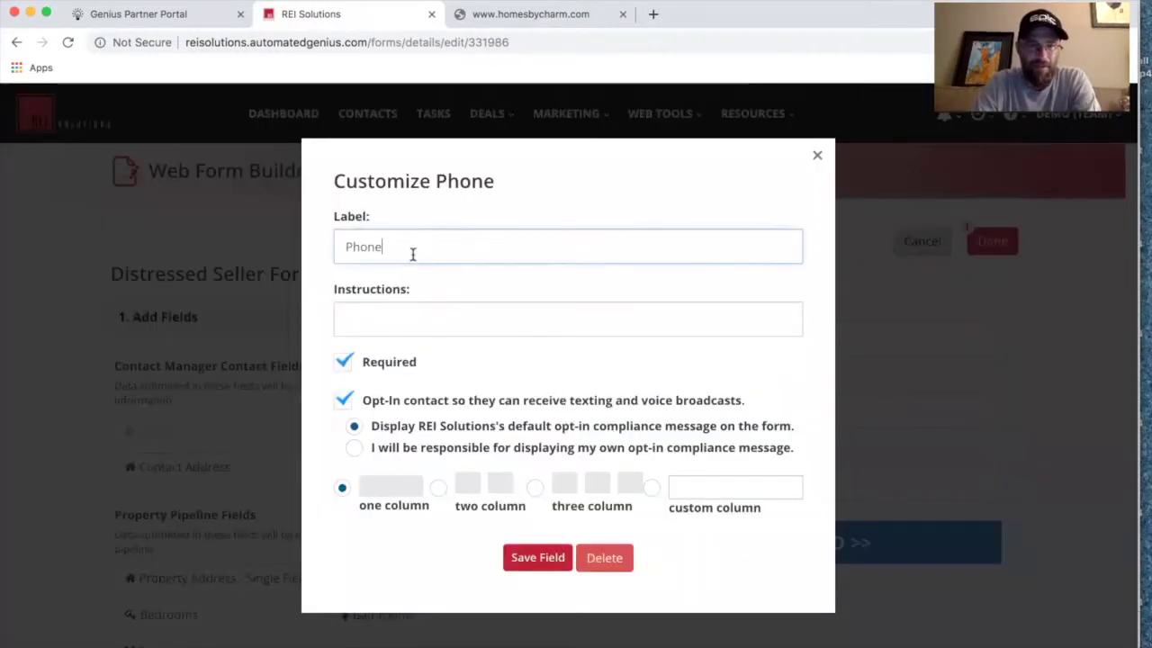
{"action": "double_click", "coordinate": [412, 252]}
{"action": "type", "text": "Best PHONE numb"}
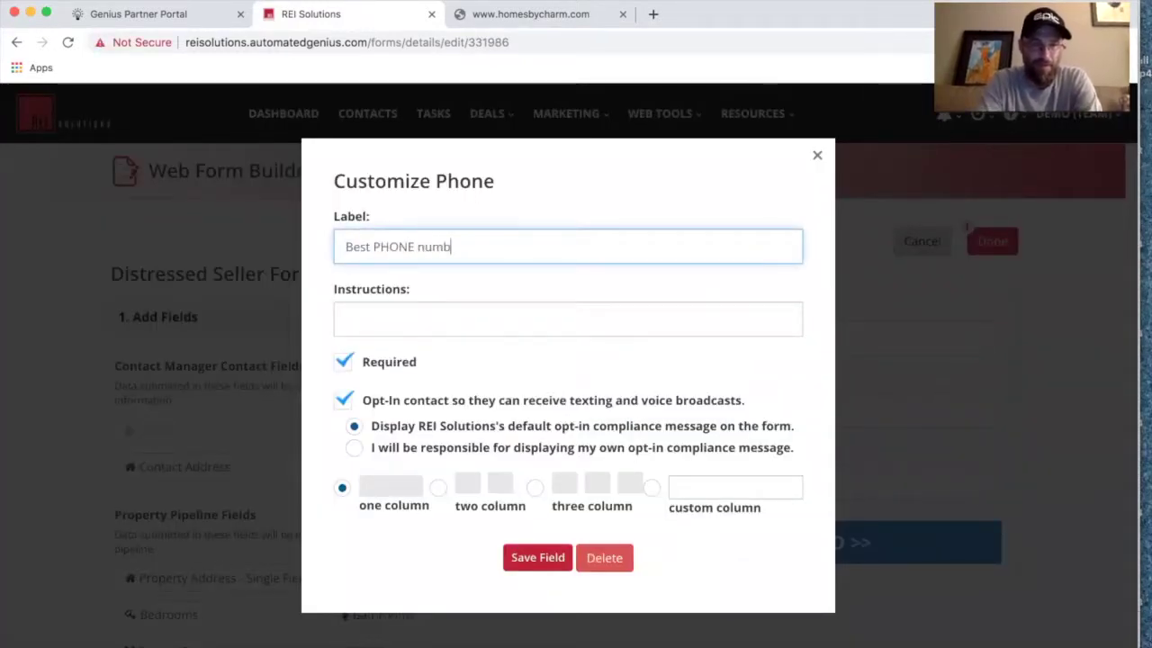
{"action": "type", "text": "er to reach you?"}
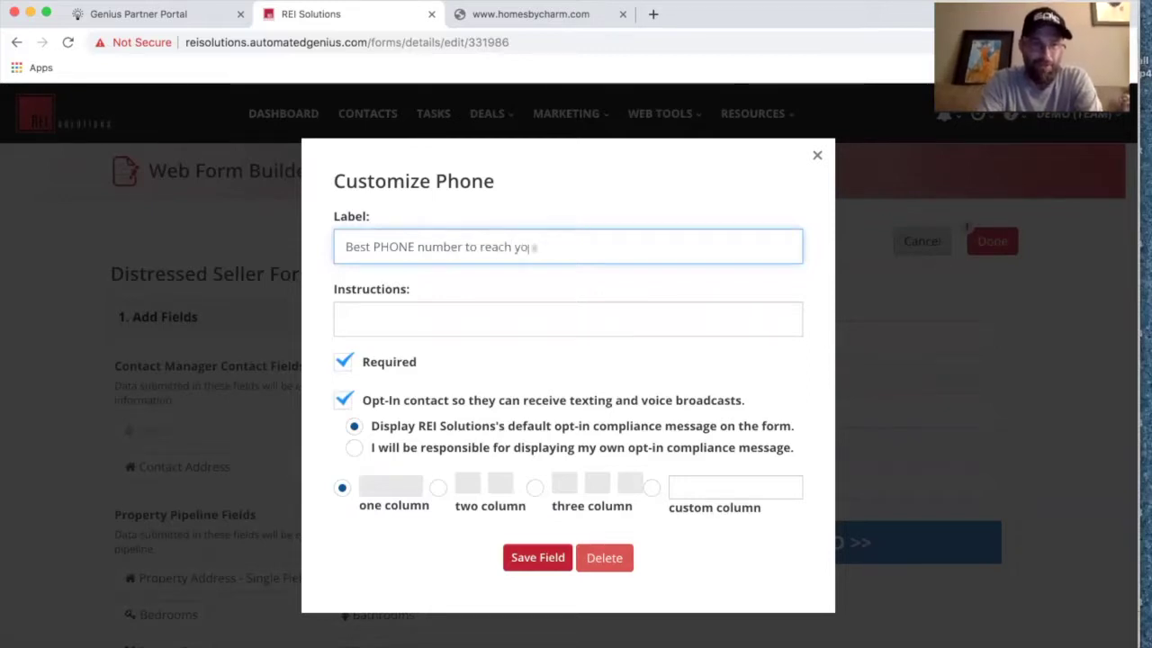
{"action": "left_click", "coordinate": [538, 557]}
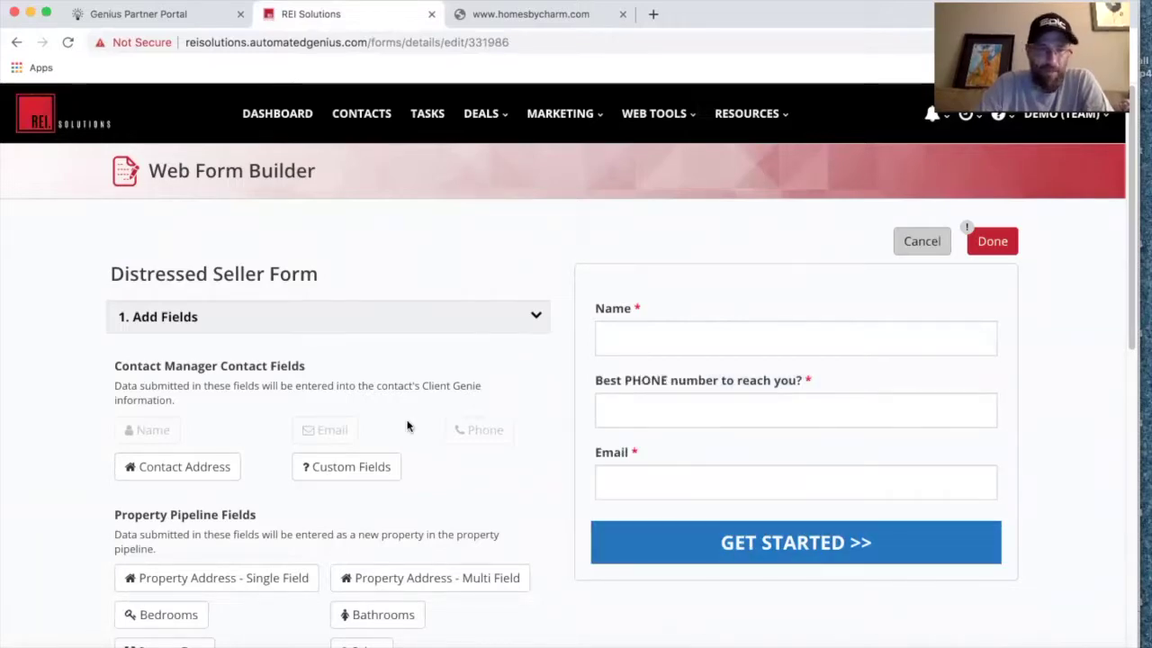
Add a single-field Property Address below Email and set its instructions to "Property address that you are wanting to sell"
{"action": "scroll", "coordinate": [445, 476], "scroll_direction": "down", "scroll_amount": 3}
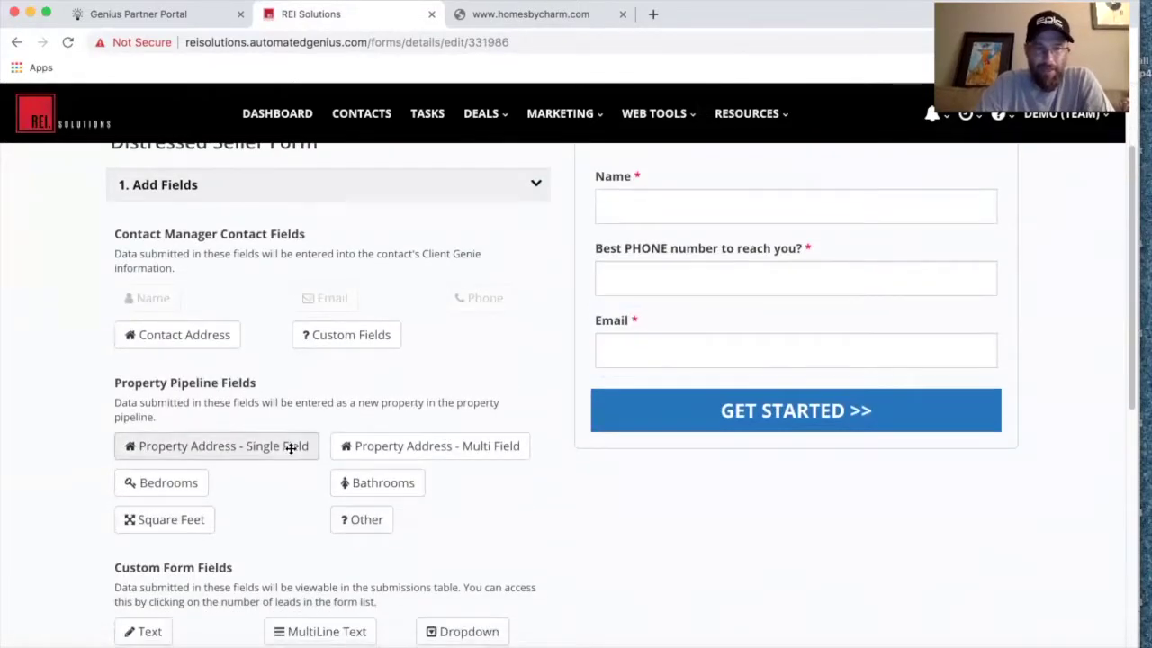
{"action": "left_click_drag", "start_coordinate": [252, 448], "coordinate": [818, 422]}
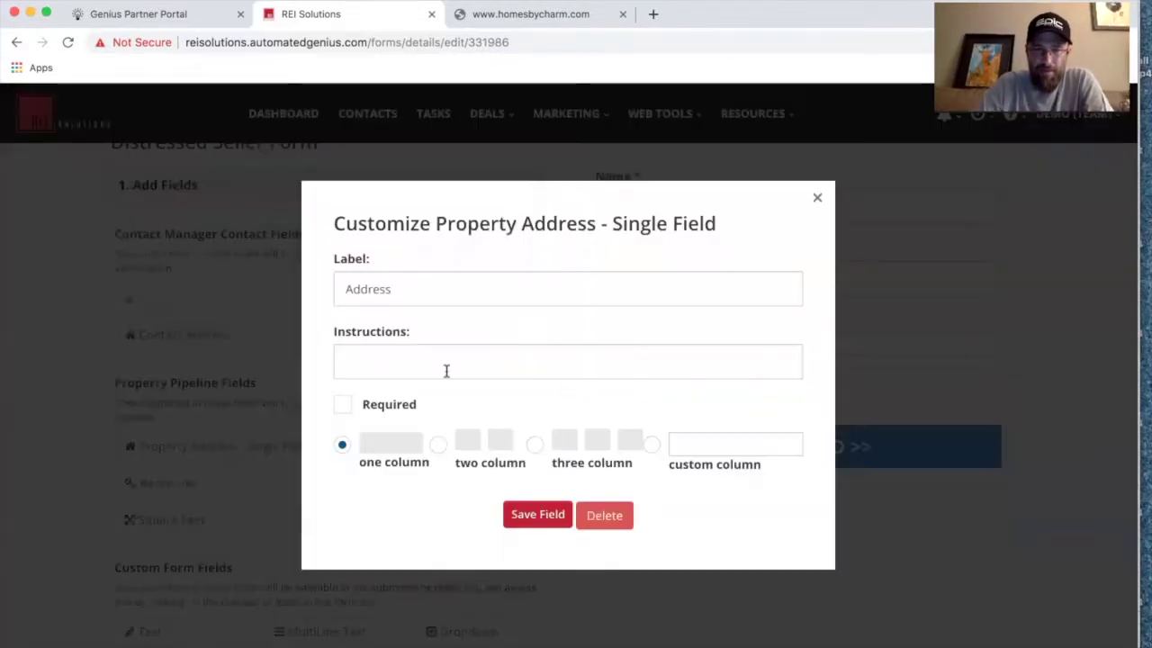
{"action": "left_click", "coordinate": [405, 363]}
{"action": "type", "text": "Propet"}
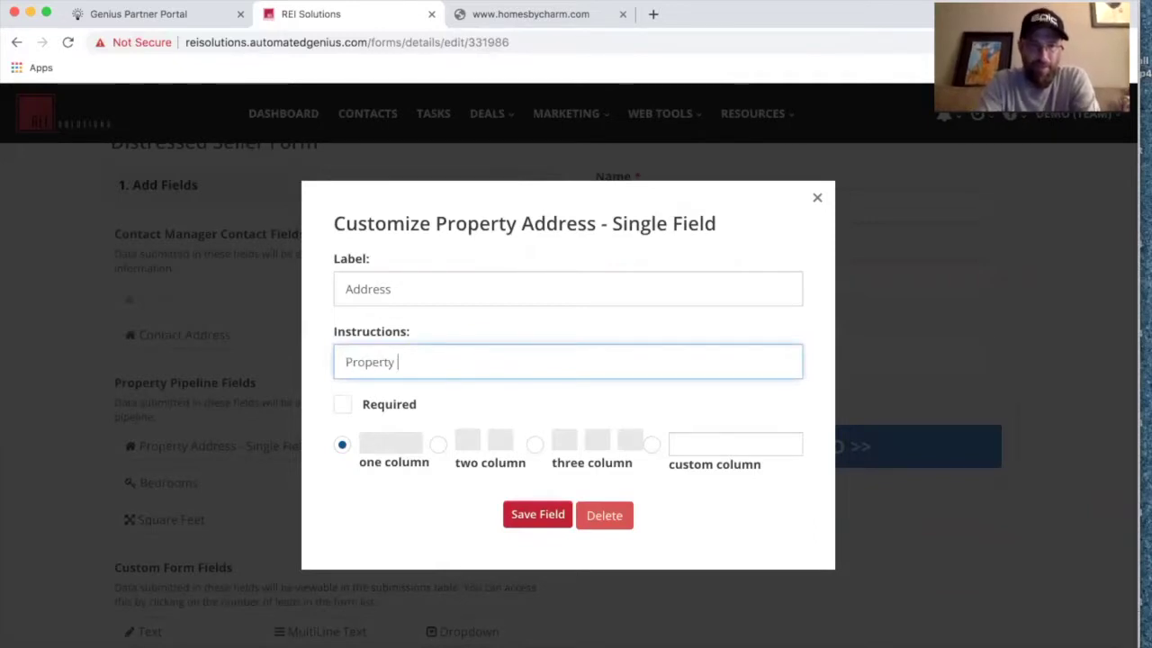
{"action": "type", "text": "y address "}
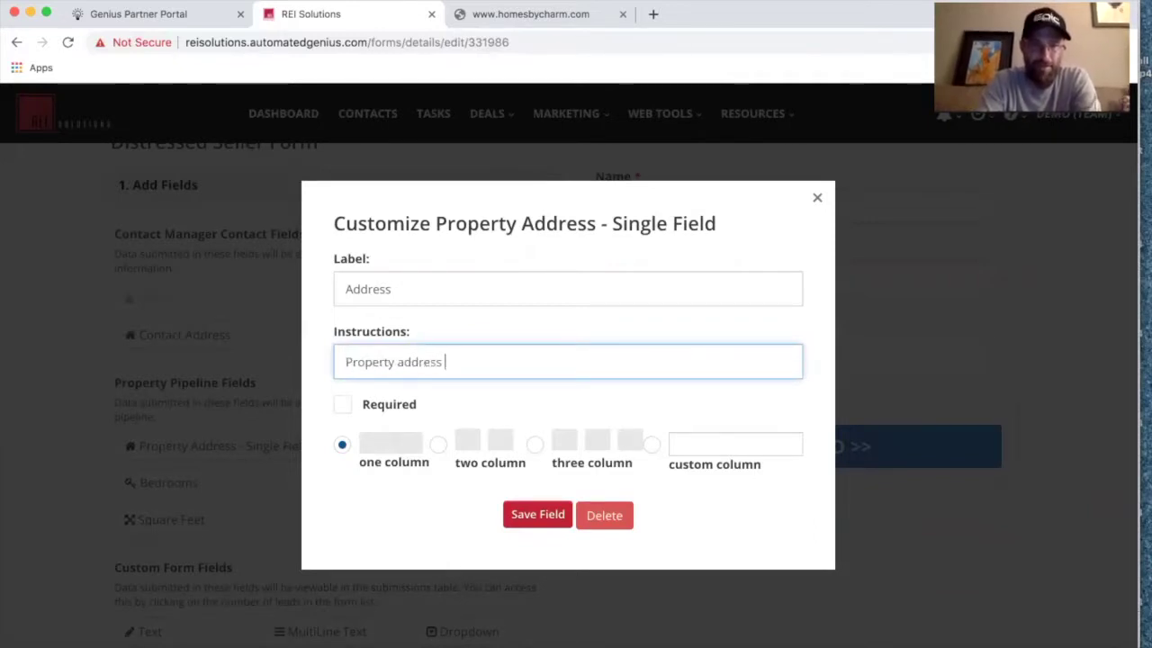
{"action": "type", "text": "that you ire"}
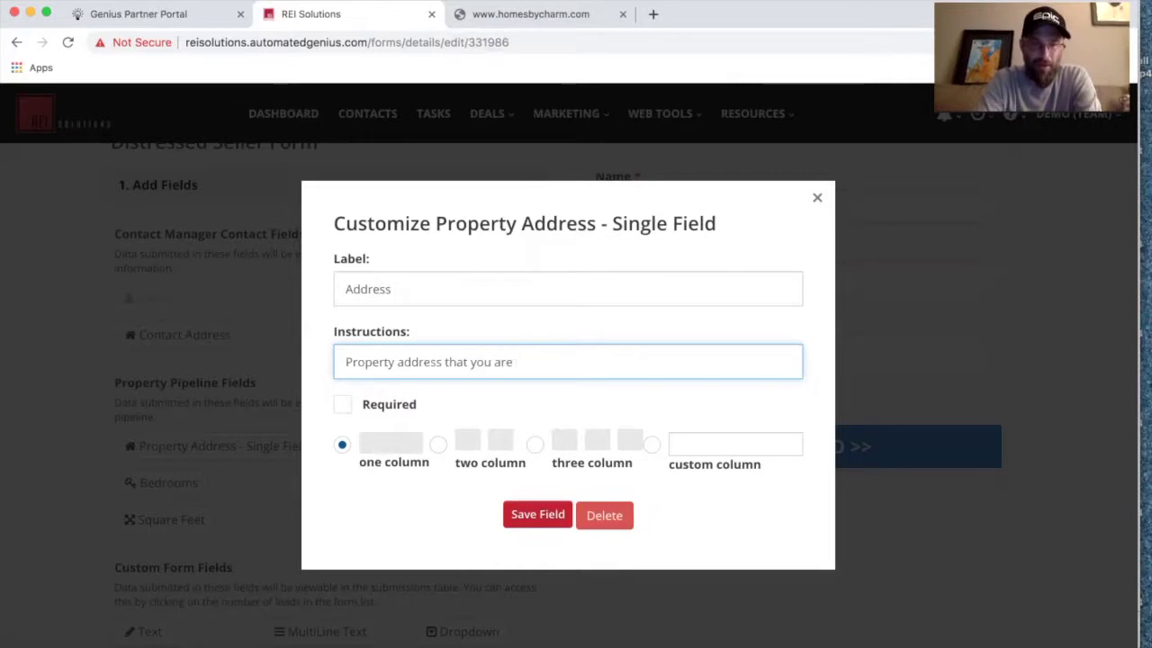
{"action": "type", "text": " wanting to sell"}
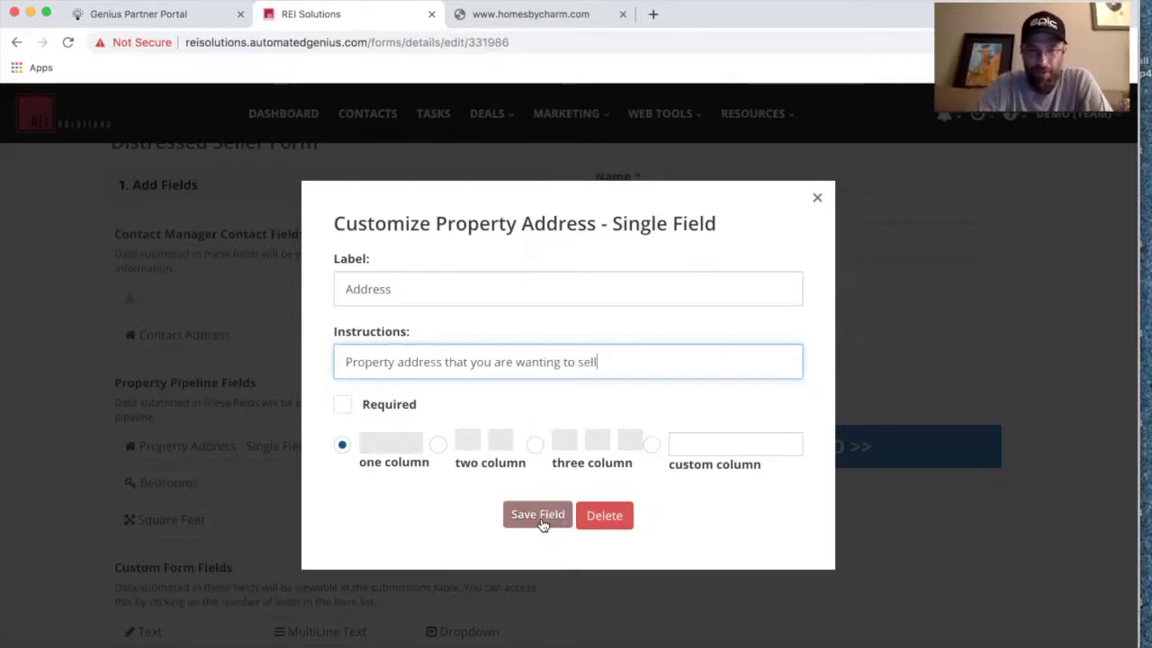
Change the address field's label to "Property Address" and save the field
{"action": "left_click", "coordinate": [347, 289]}
{"action": "type", "text": "Property a"}
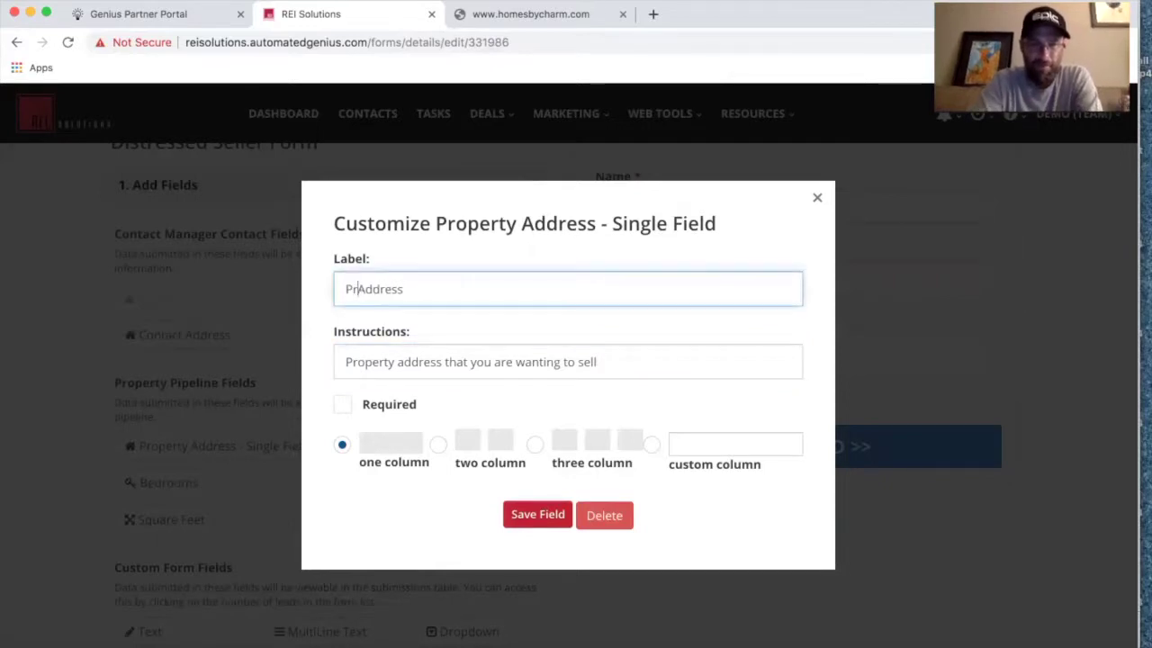
{"action": "key", "text": "BackSpace"}
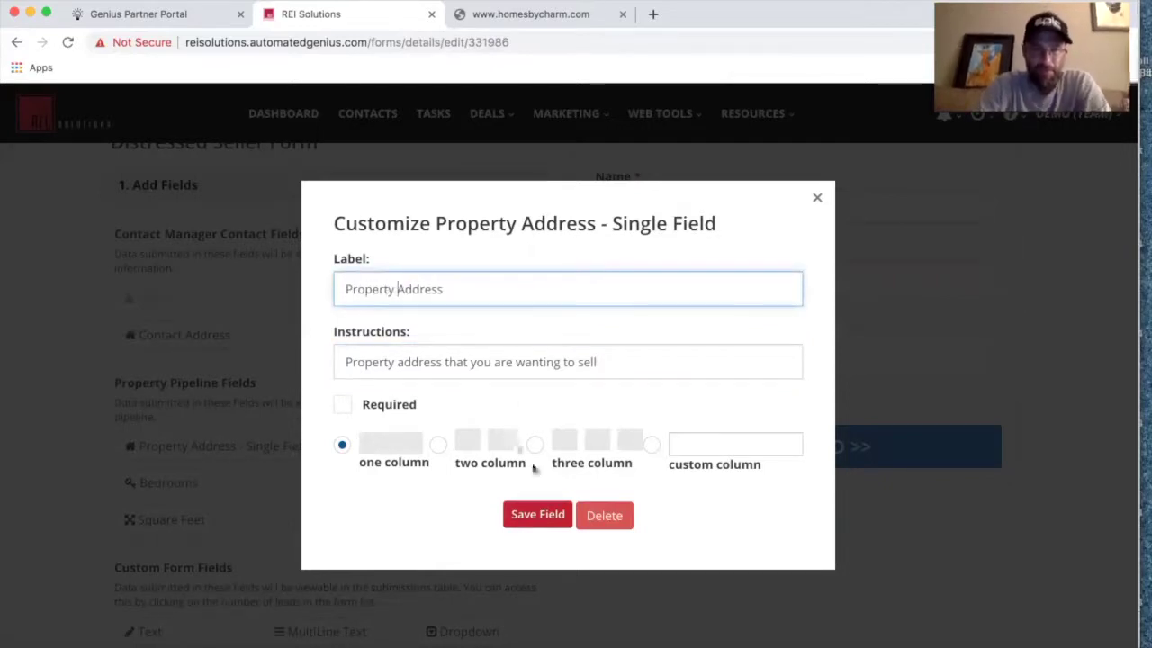
{"action": "left_click", "coordinate": [538, 524]}
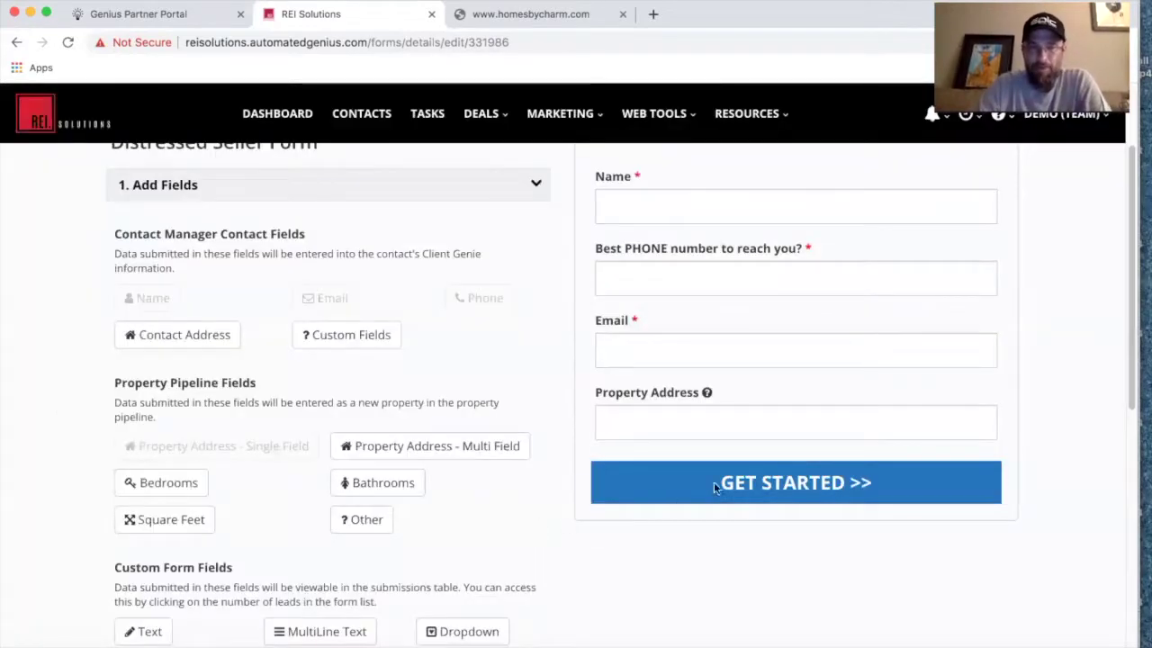
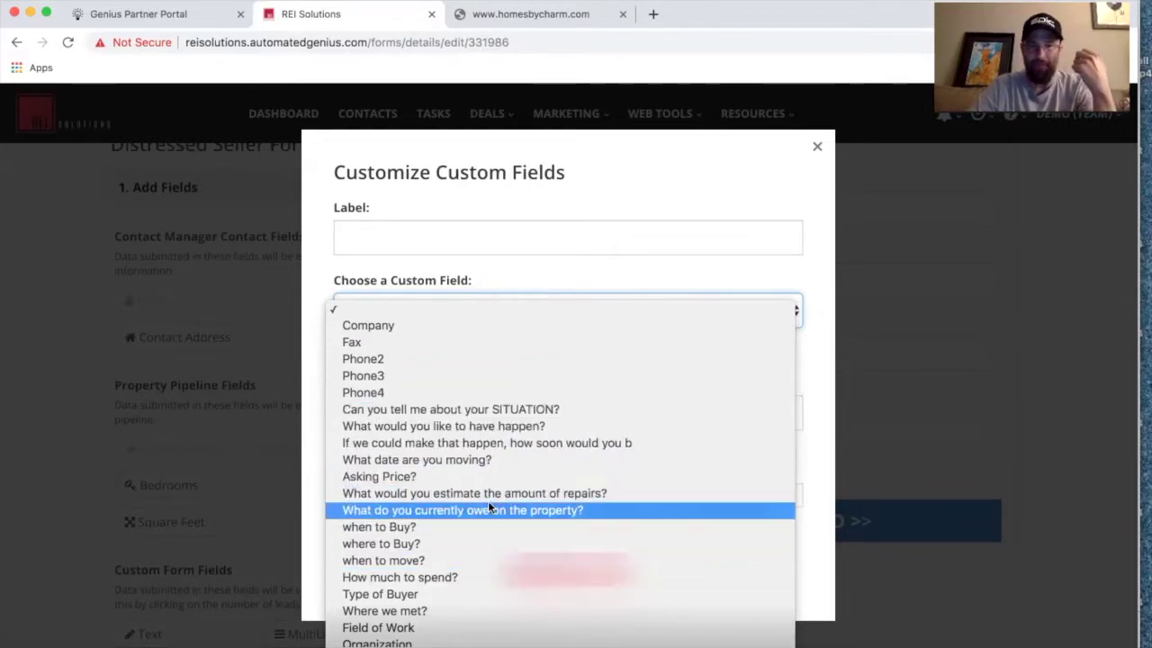
Choose "Asking Price?" as the custom field below Property Address and save it
{"action": "scroll", "coordinate": [487, 502], "scroll_direction": "down", "scroll_amount": 3}
{"action": "scroll", "coordinate": [488, 500], "scroll_direction": "down", "scroll_amount": 2}
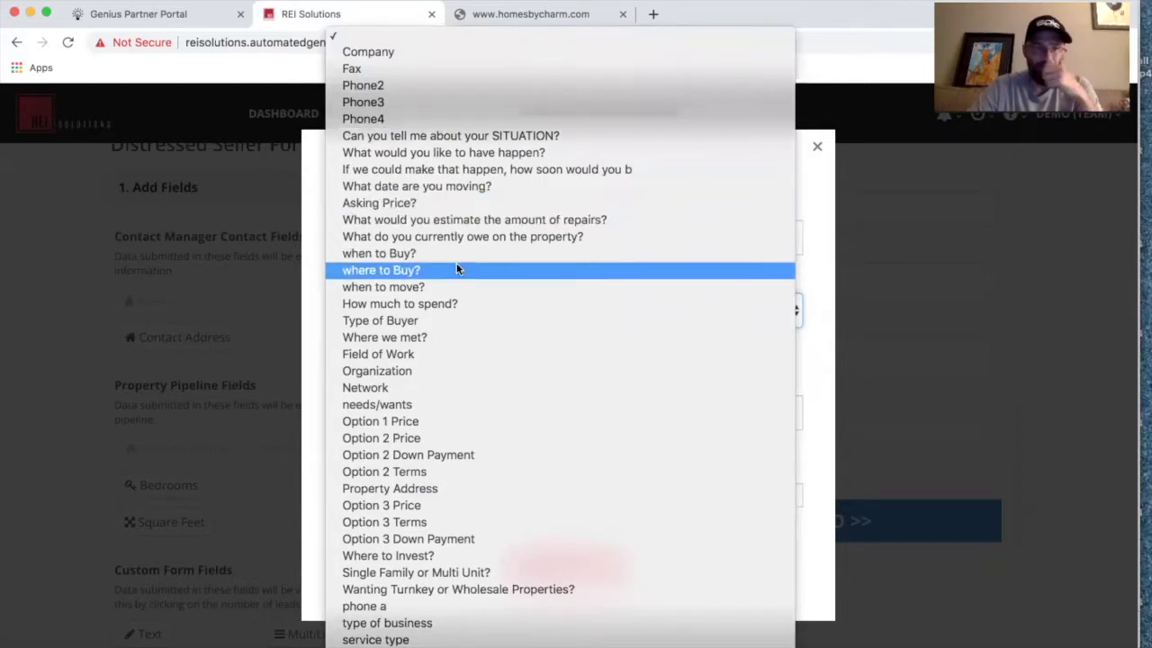
{"action": "left_click", "coordinate": [429, 199]}
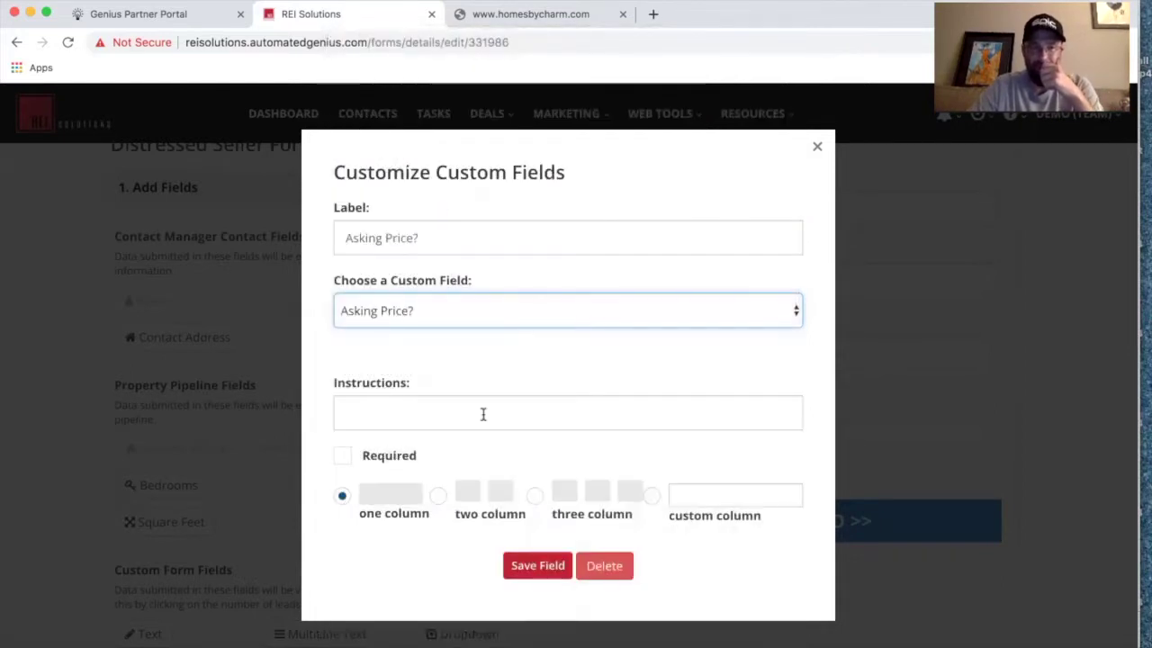
{"action": "left_click", "coordinate": [519, 561]}
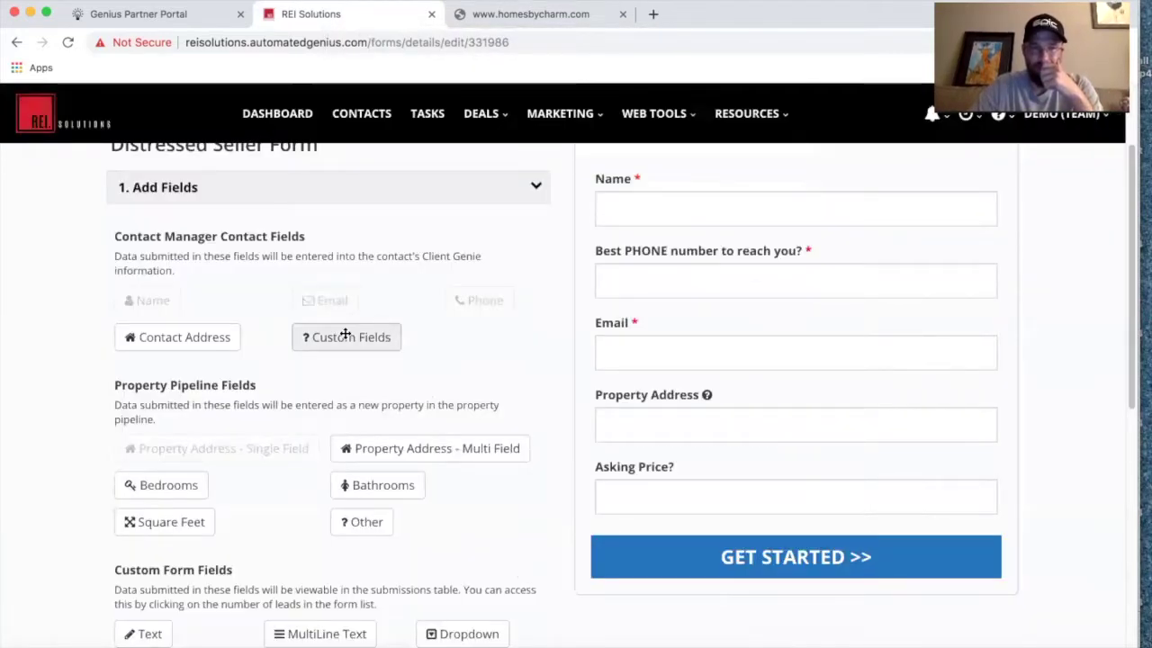
Add another custom field below Asking Price?, choose "What date are you moving?" for it and save it
{"action": "left_click_drag", "start_coordinate": [753, 522], "coordinate": [764, 573]}
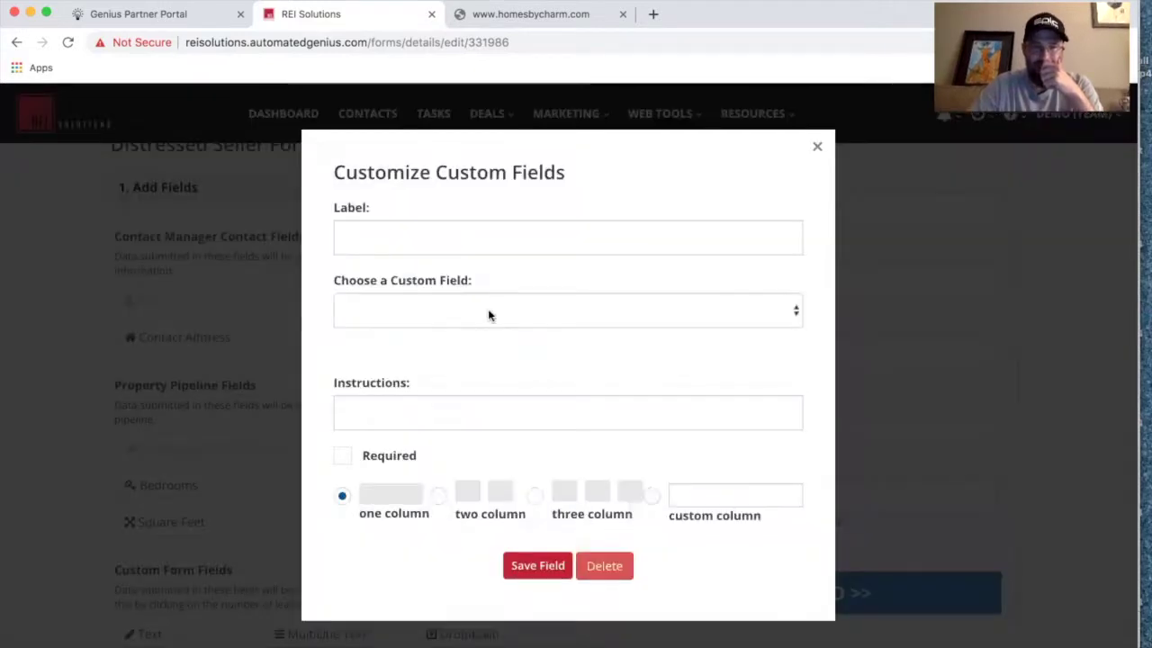
{"action": "left_click", "coordinate": [488, 309]}
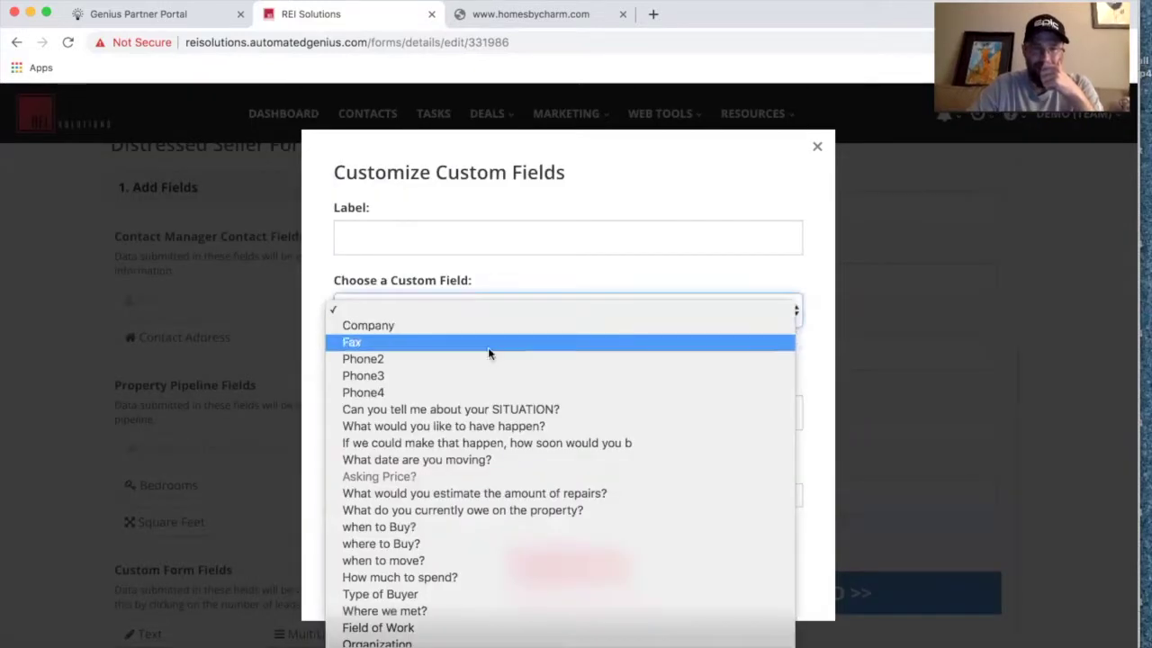
{"action": "left_click", "coordinate": [491, 460]}
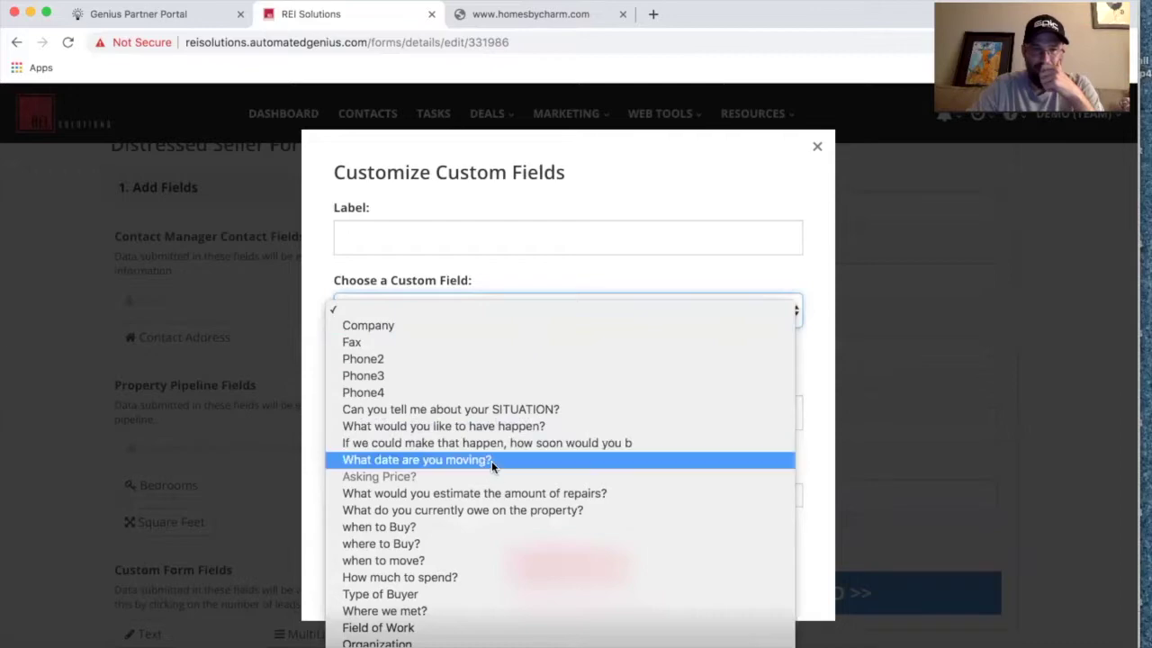
{"action": "left_click", "coordinate": [533, 567]}
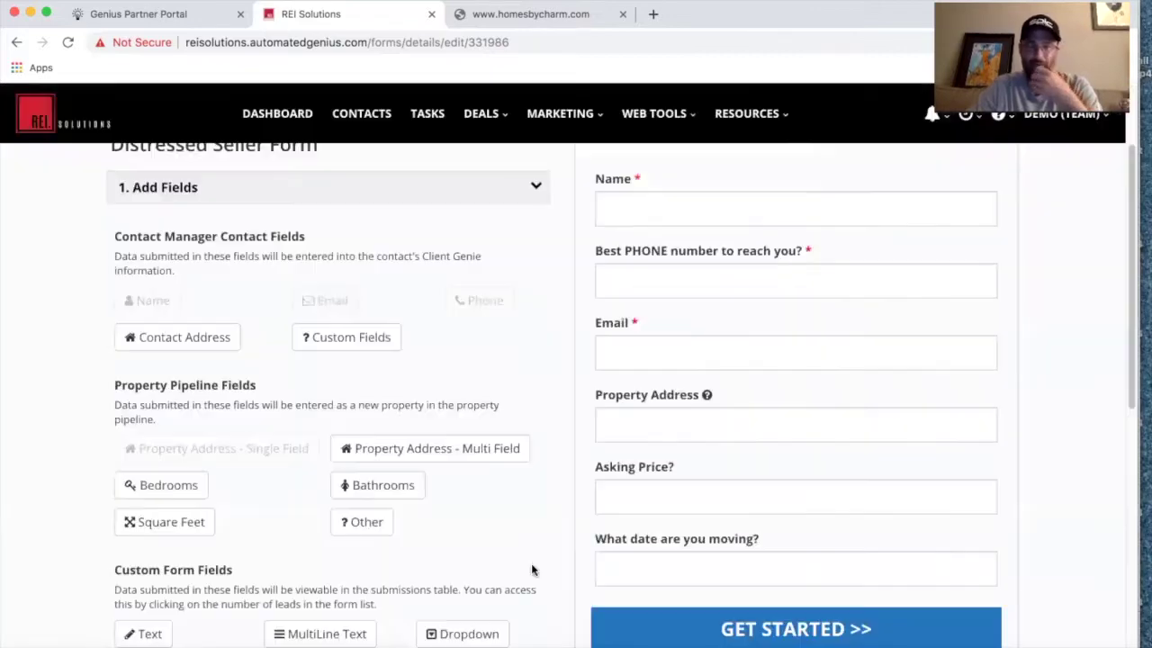
{"action": "scroll", "coordinate": [498, 411], "scroll_direction": "up", "scroll_amount": 2}
{"action": "scroll", "coordinate": [499, 411], "scroll_direction": "down", "scroll_amount": 2}
{"action": "left_click_drag", "start_coordinate": [738, 517], "coordinate": [769, 274]}
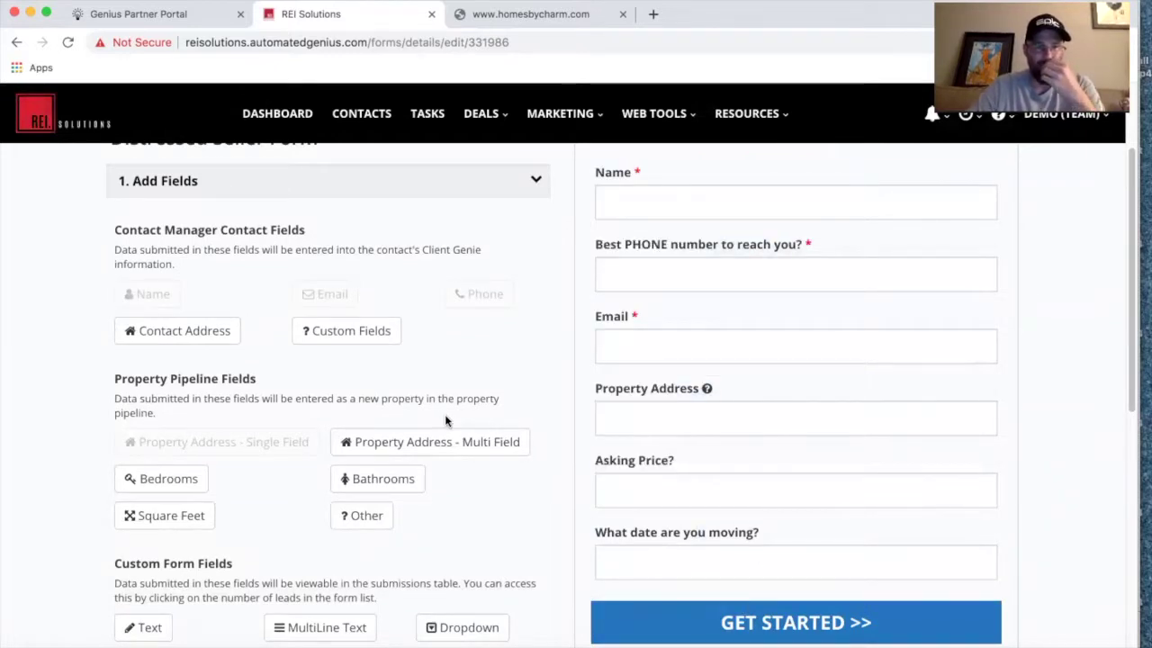
{"action": "scroll", "coordinate": [519, 486], "scroll_direction": "up", "scroll_amount": 1}
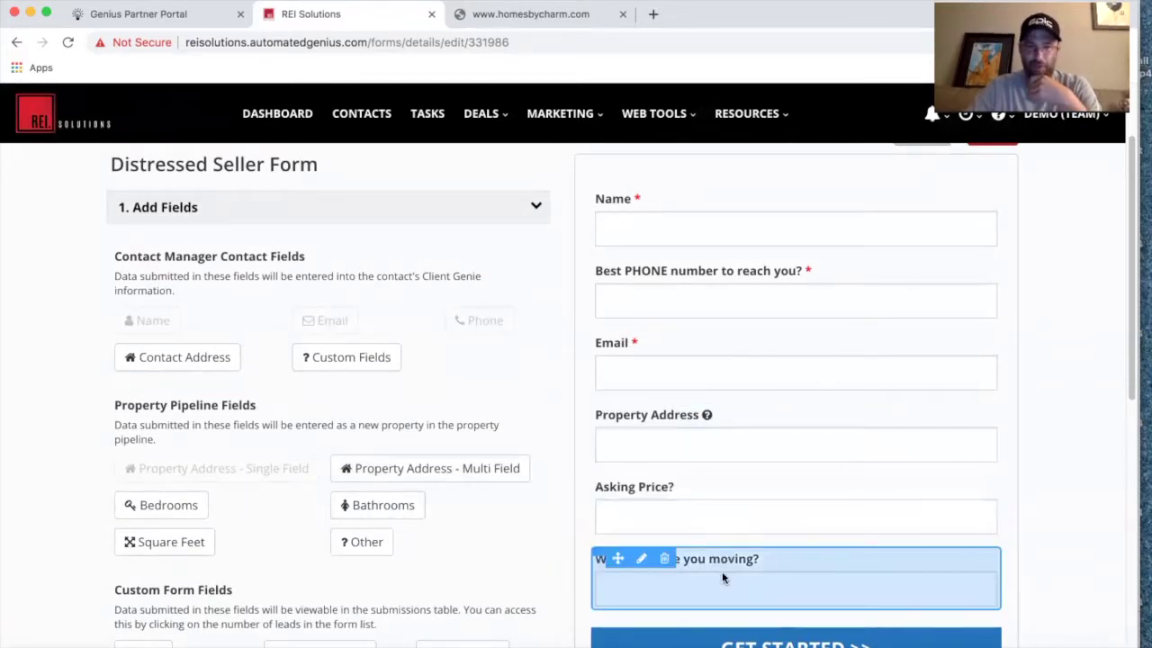
{"action": "left_click_drag", "start_coordinate": [635, 342], "coordinate": [567, 325]}
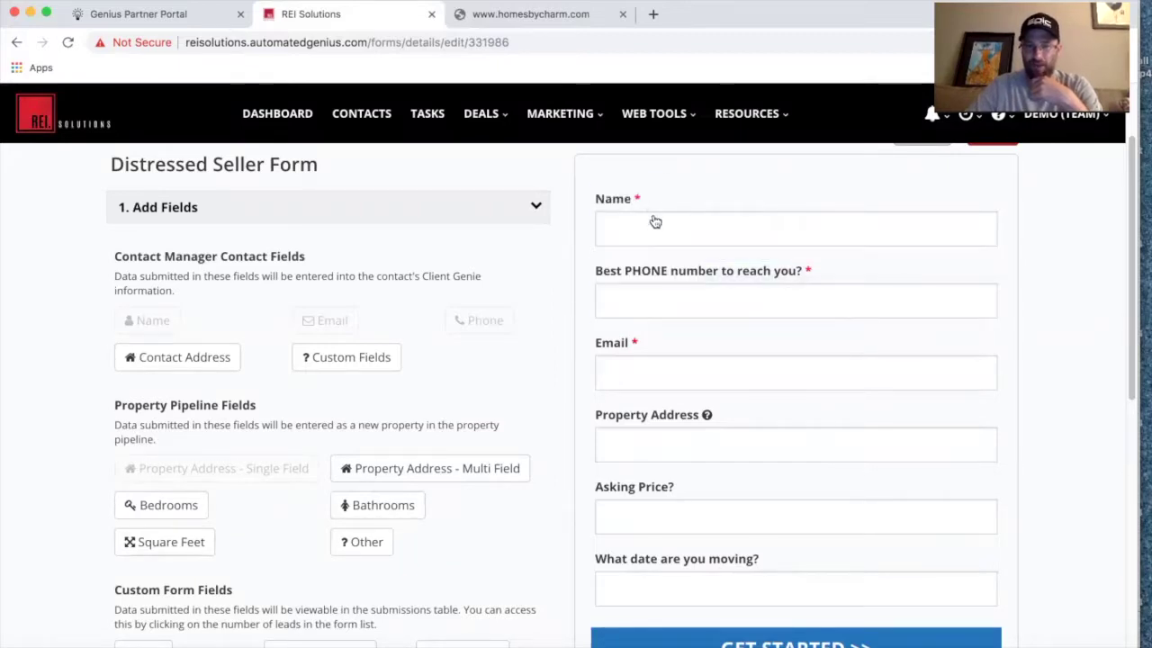
{"action": "scroll", "coordinate": [675, 436], "scroll_direction": "up", "scroll_amount": 2}
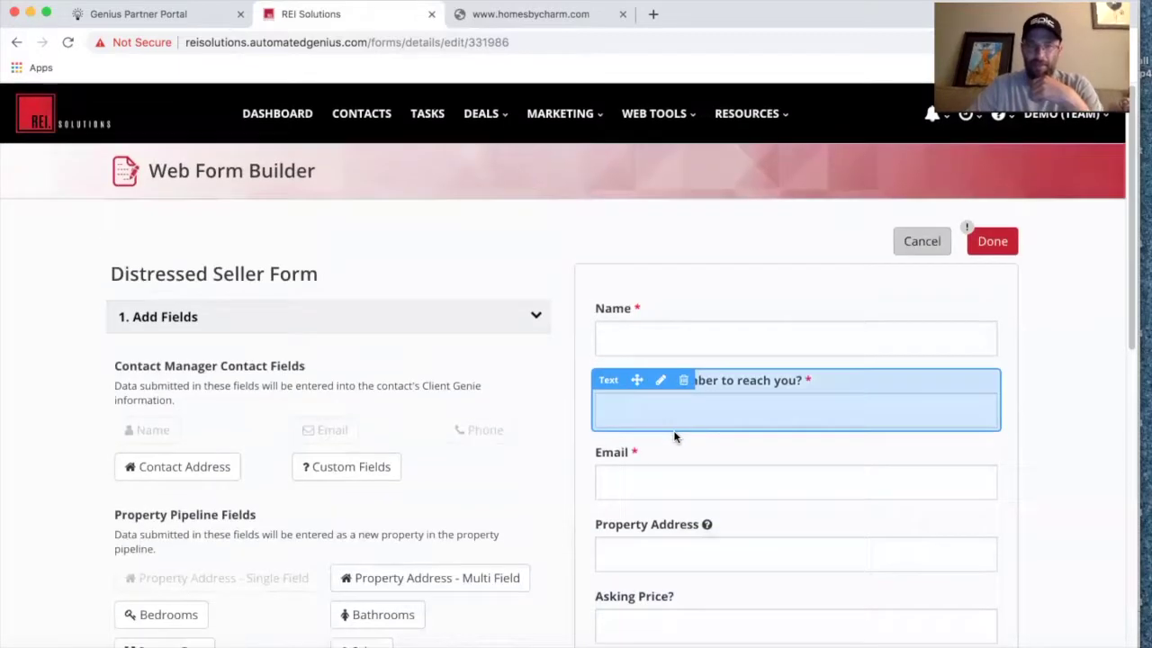
Change the form's submit button text to "GET CASH OFFER >>" and save the submit button
{"action": "scroll", "coordinate": [675, 436], "scroll_direction": "down", "scroll_amount": 5}
{"action": "left_click", "coordinate": [649, 415]}
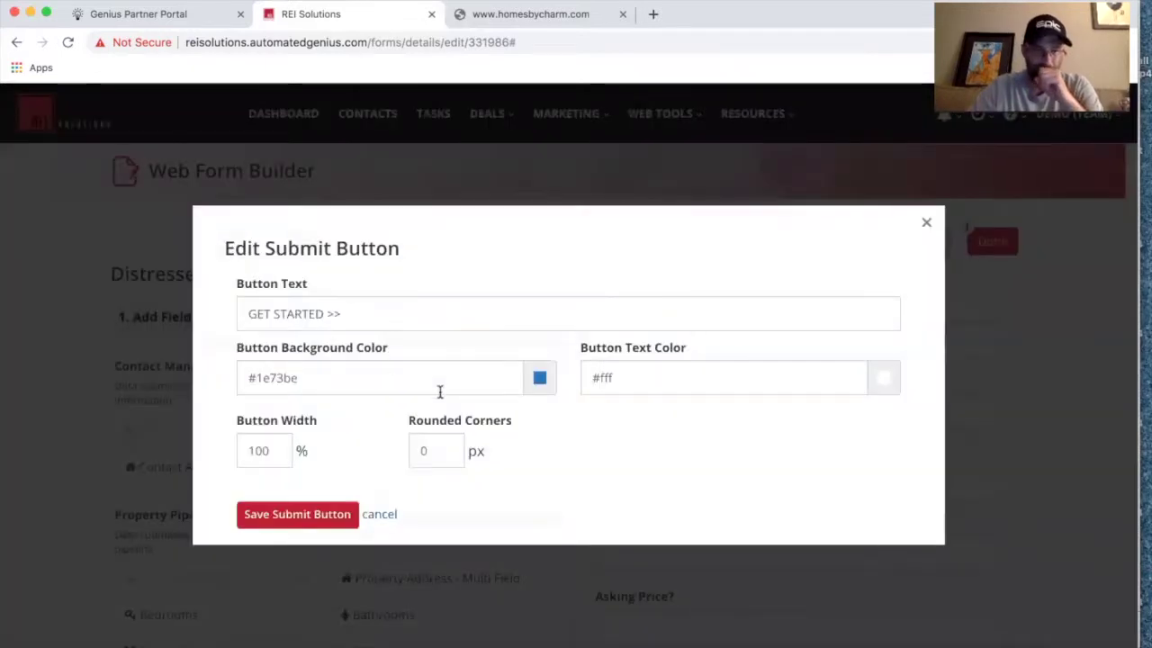
{"action": "left_click_drag", "start_coordinate": [326, 313], "coordinate": [282, 315]}
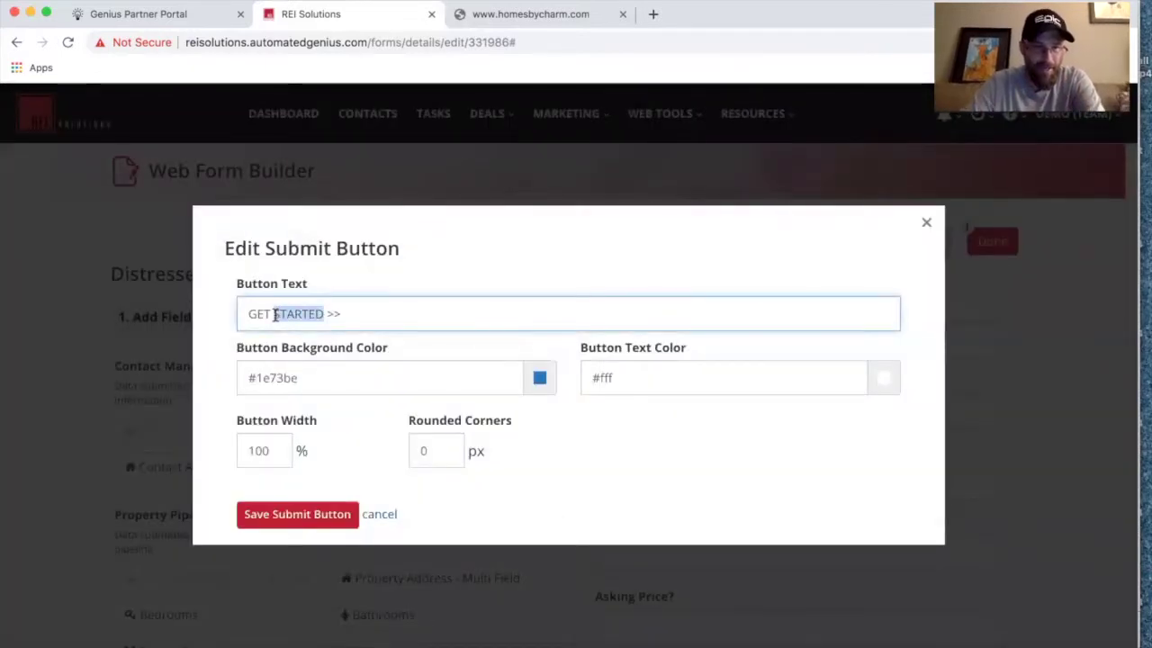
{"action": "type", "text": "CASH OFFER"}
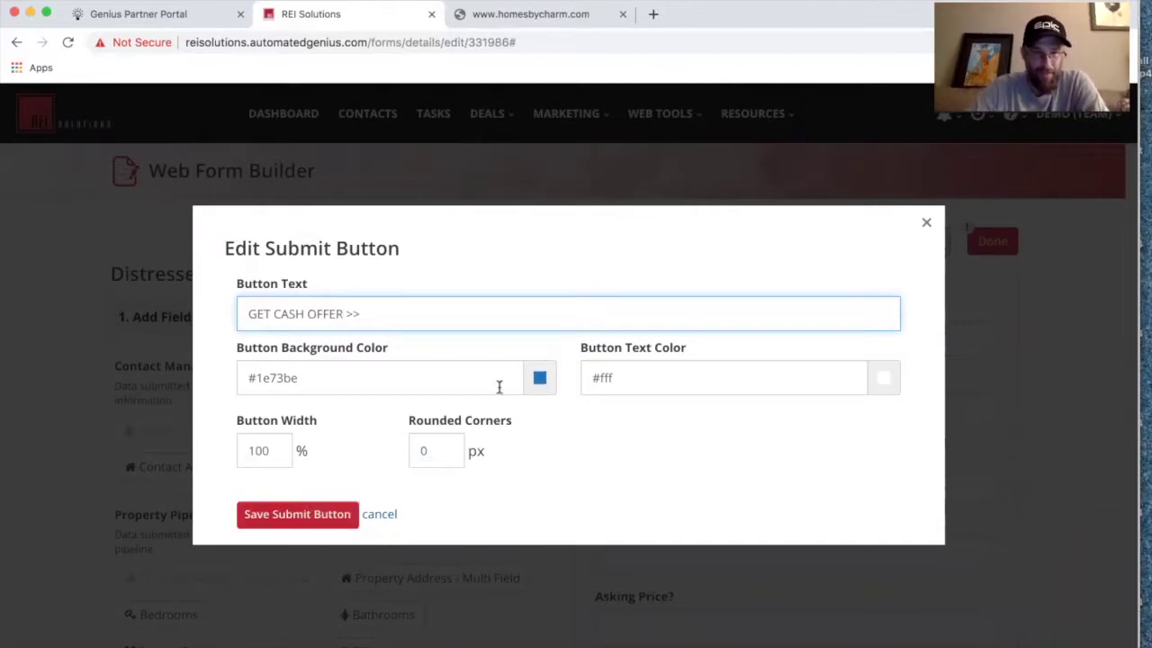
{"action": "left_click", "coordinate": [540, 378]}
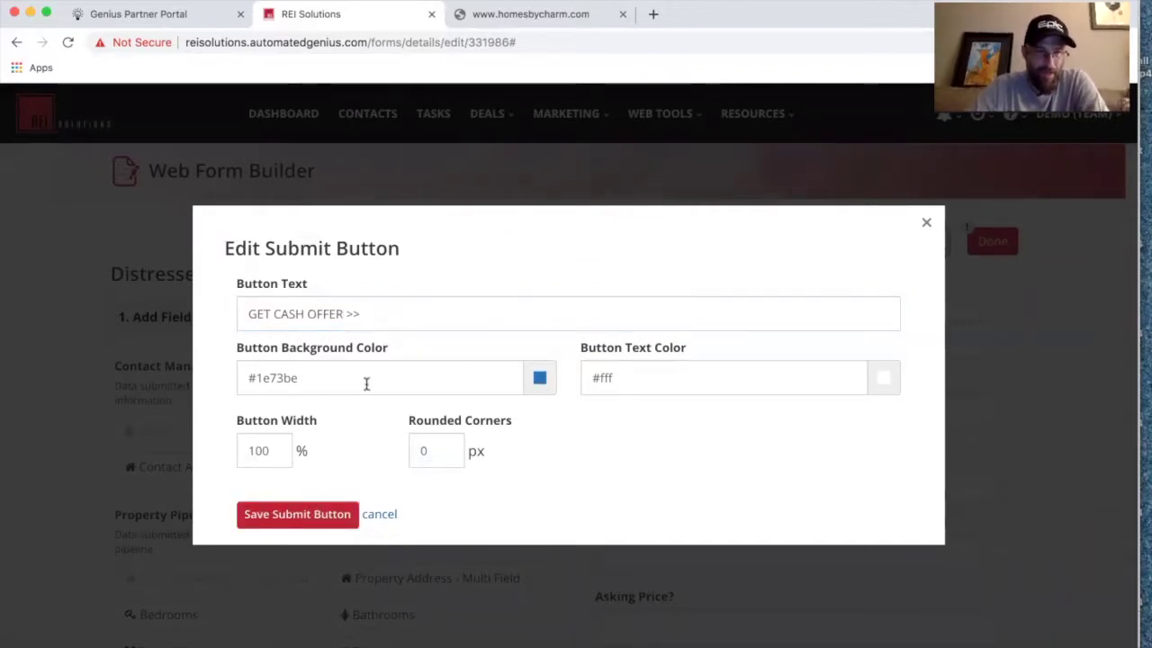
{"action": "left_click", "coordinate": [294, 518]}
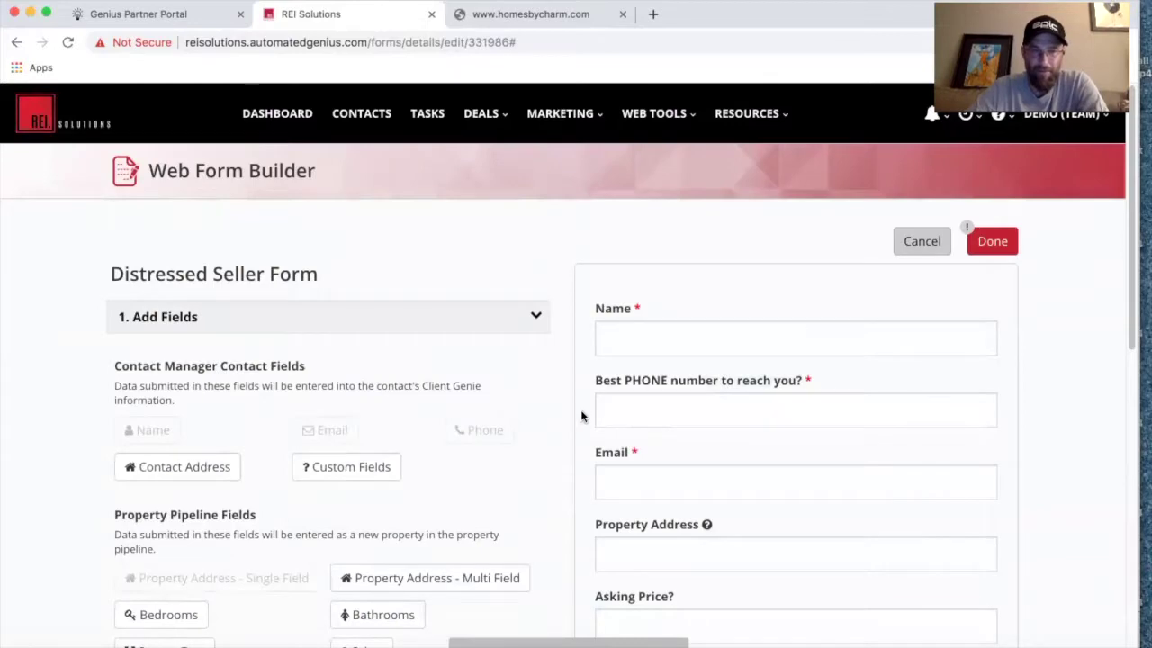
Open the form's Run Workflow settings and look through the workflows that can run on form submission
{"action": "scroll", "coordinate": [581, 416], "scroll_direction": "down", "scroll_amount": 2}
{"action": "scroll", "coordinate": [581, 415], "scroll_direction": "up", "scroll_amount": 2}
{"action": "scroll", "coordinate": [581, 415], "scroll_direction": "down", "scroll_amount": 3}
{"action": "scroll", "coordinate": [581, 416], "scroll_direction": "down", "scroll_amount": 3}
{"action": "left_click", "coordinate": [531, 452]}
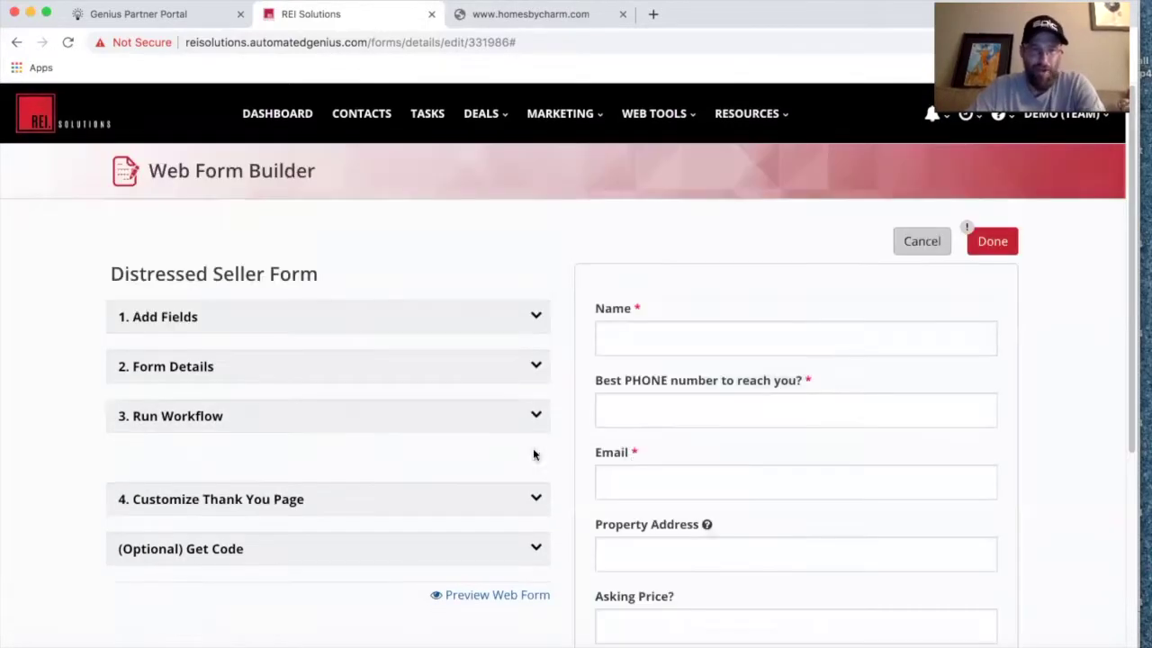
{"action": "scroll", "coordinate": [488, 509], "scroll_direction": "down", "scroll_amount": 2}
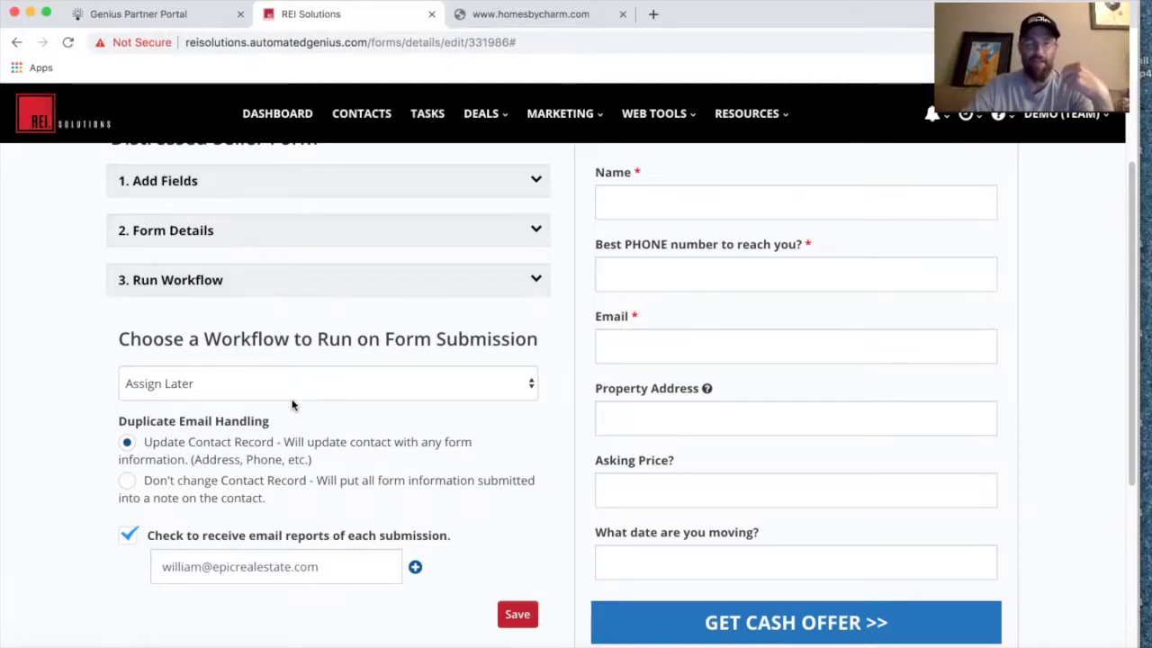
{"action": "mouse_move", "coordinate": [744, 344]}
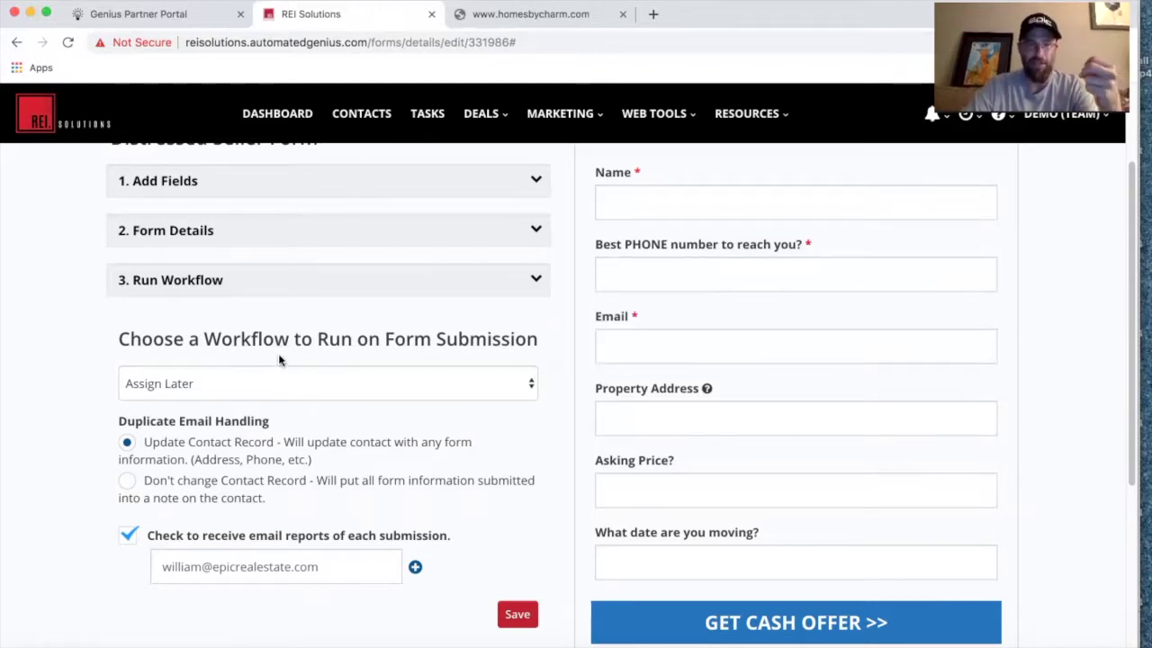
{"action": "mouse_move", "coordinate": [689, 256]}
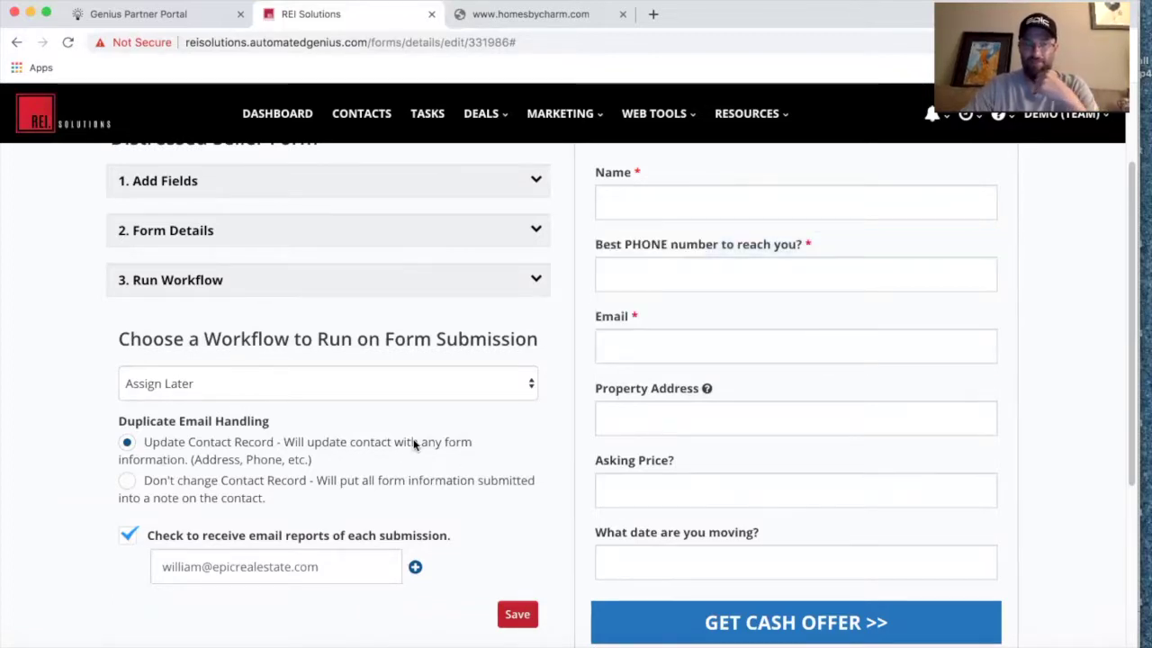
{"action": "left_click", "coordinate": [510, 384]}
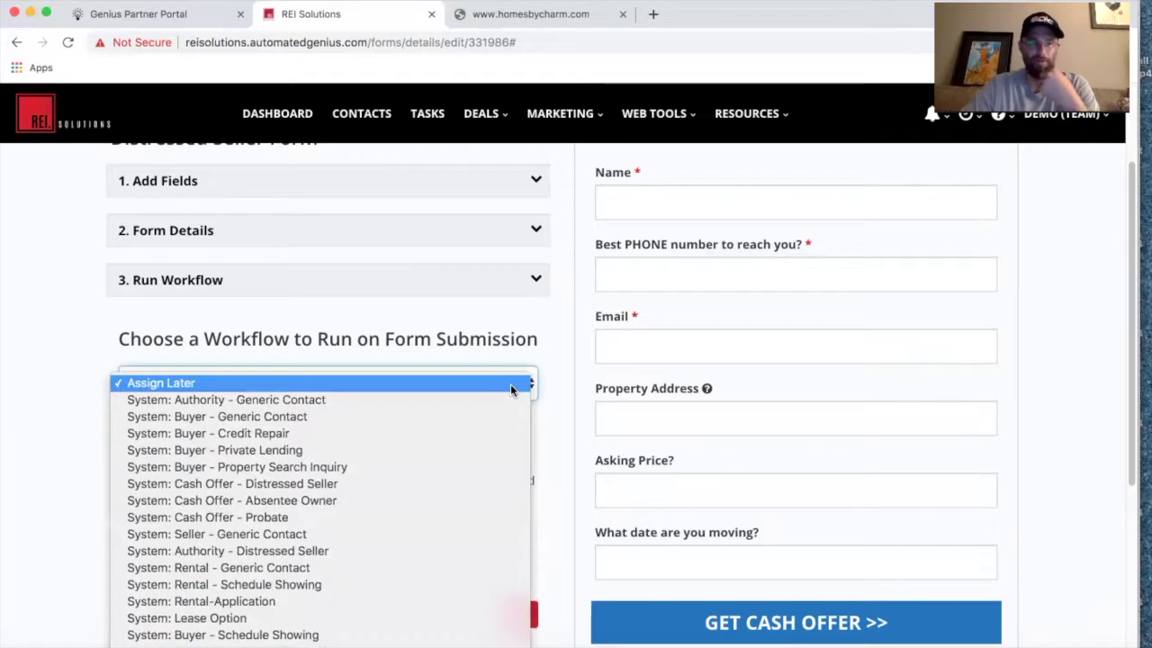
{"action": "key", "text": "Escape"}
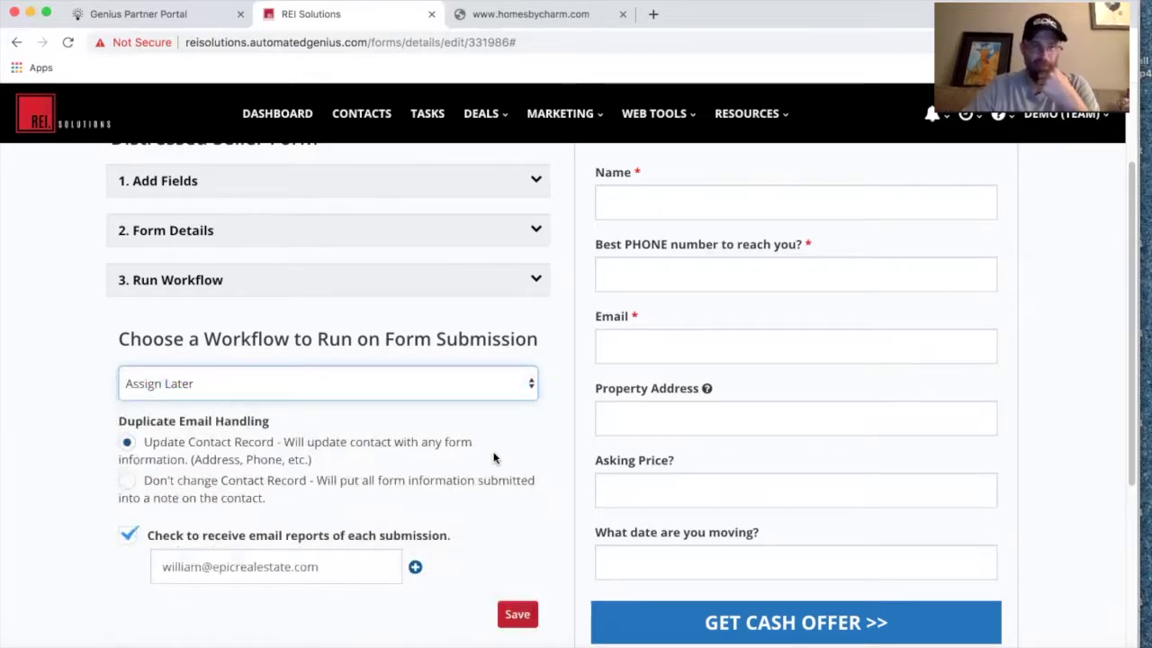
Save the Run Workflow settings with Assign Later and open the Customize Thank You Page settings
{"action": "scroll", "coordinate": [565, 414], "scroll_direction": "down", "scroll_amount": 10}
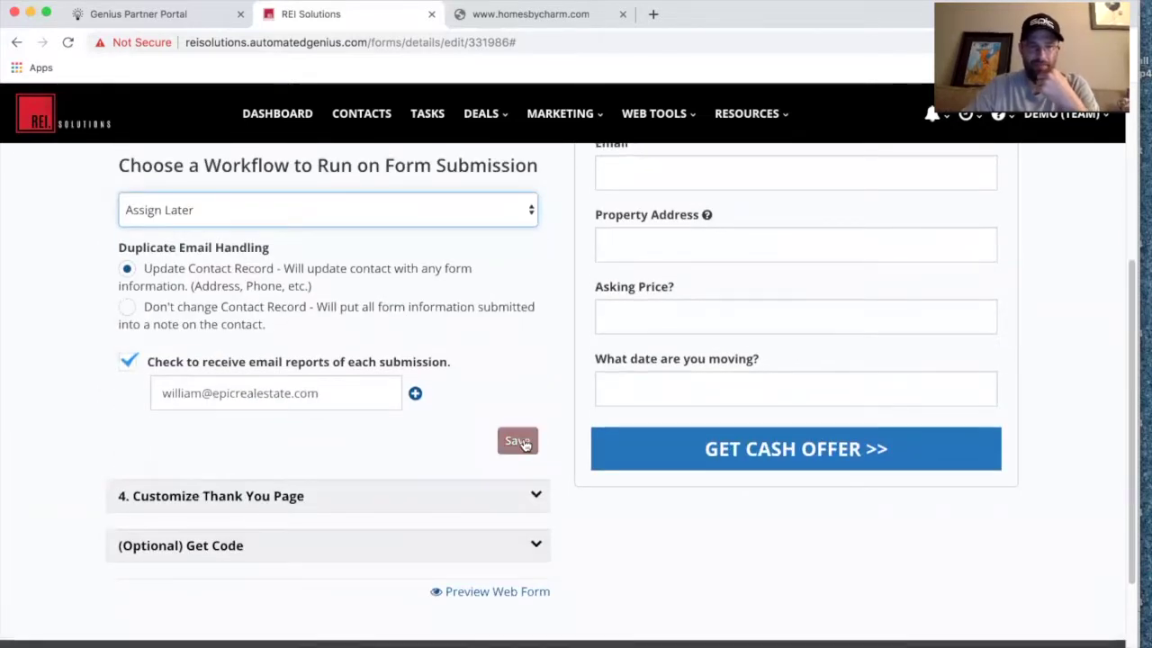
{"action": "scroll", "coordinate": [523, 441], "scroll_direction": "up", "scroll_amount": 5}
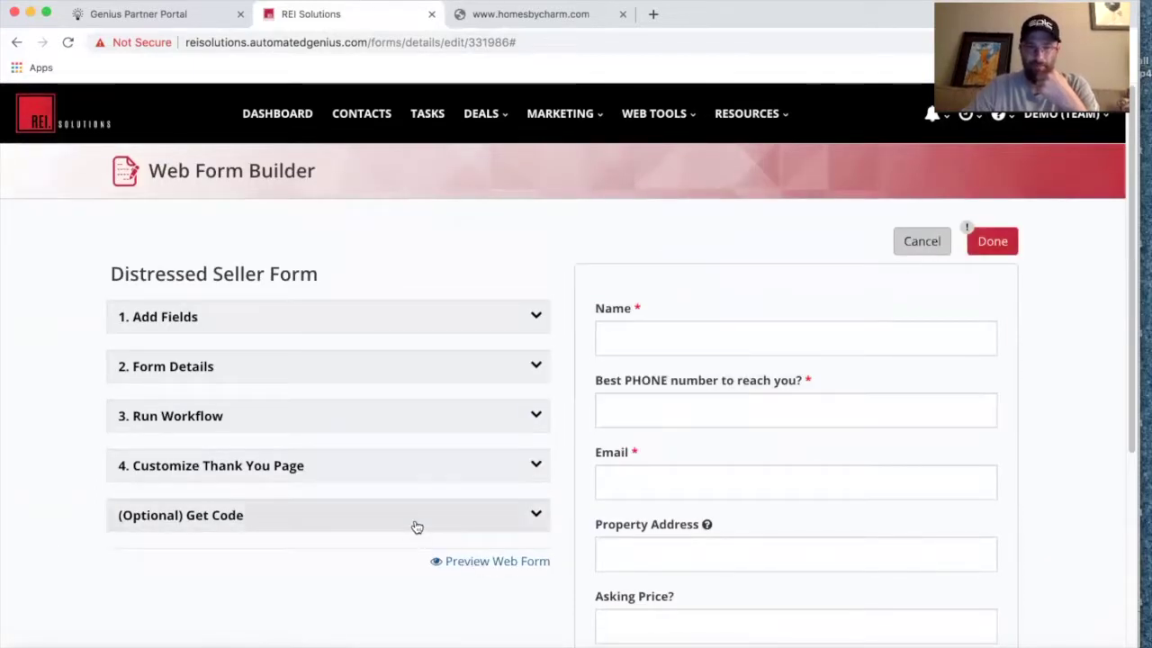
{"action": "left_click", "coordinate": [522, 470]}
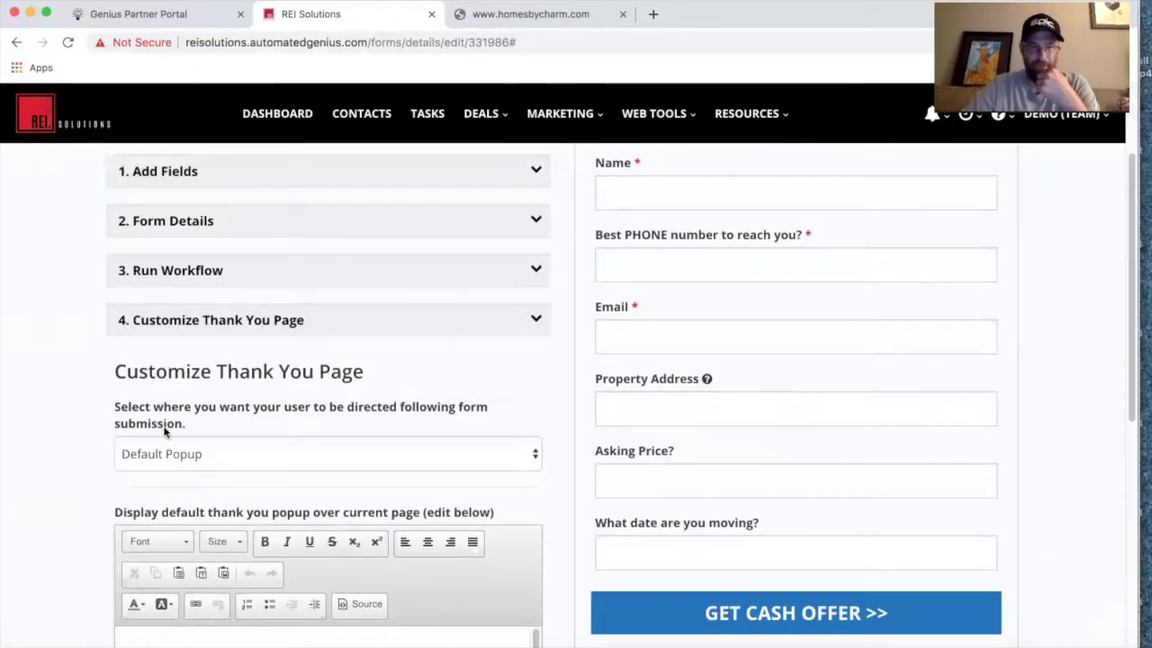
Review the default thank-you popup's content, collapse the Customize Thank You Page settings and finish editing the Distressed Seller Form
{"action": "scroll", "coordinate": [175, 373], "scroll_direction": "down", "scroll_amount": 3}
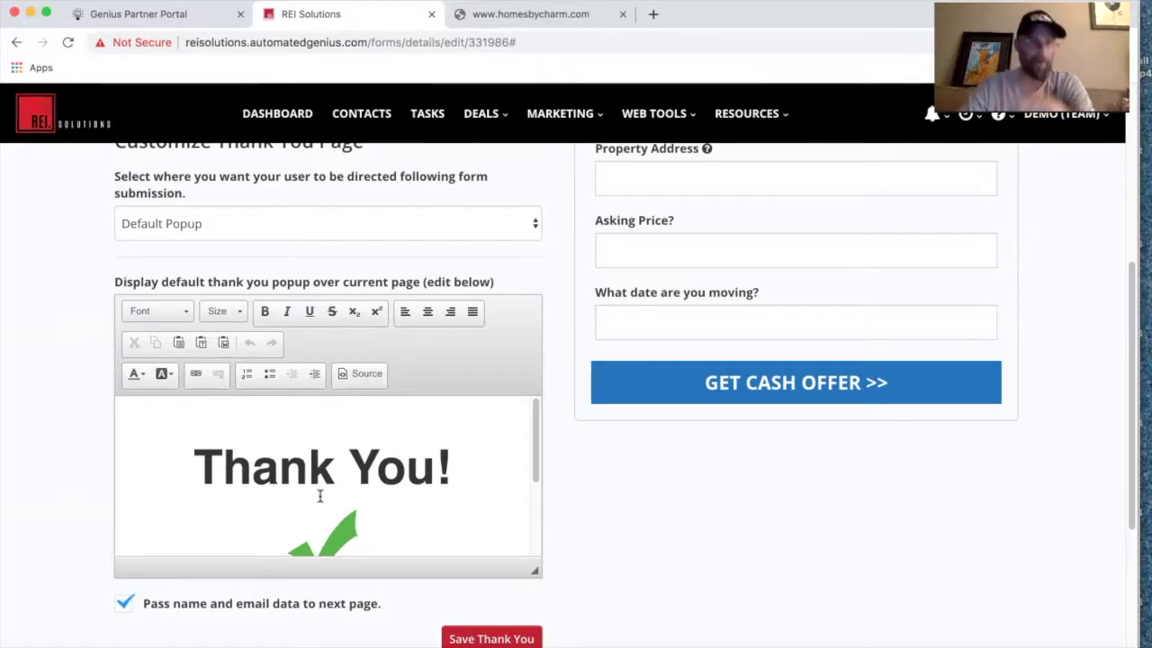
{"action": "scroll", "coordinate": [368, 477], "scroll_direction": "up", "scroll_amount": 5}
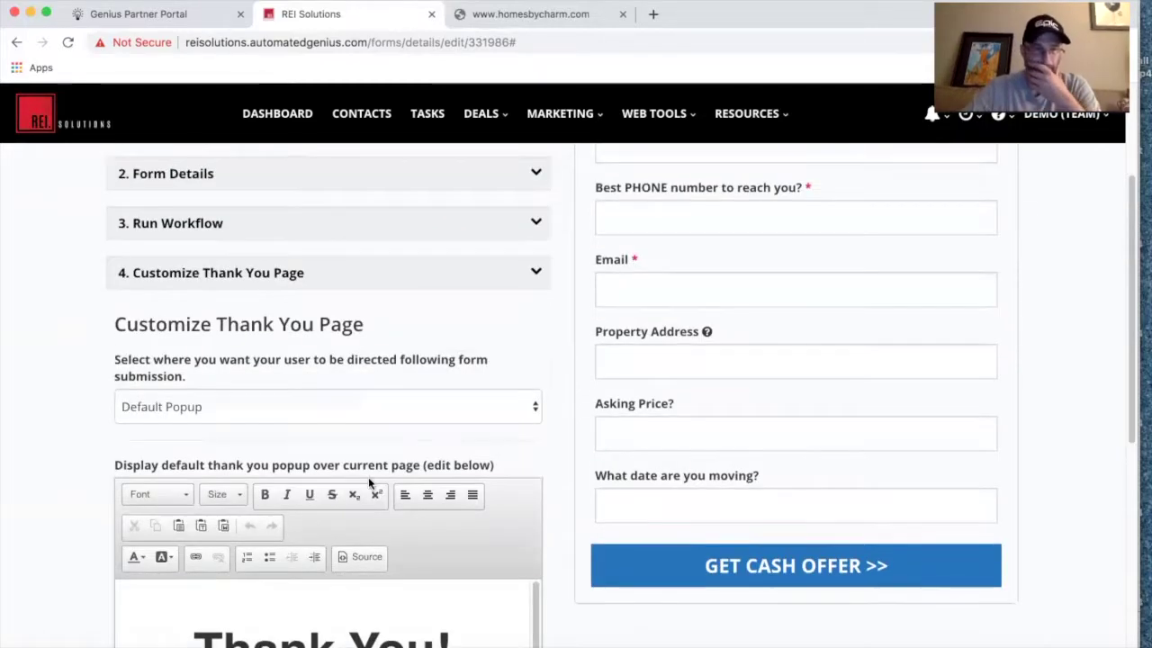
{"action": "left_click", "coordinate": [536, 468]}
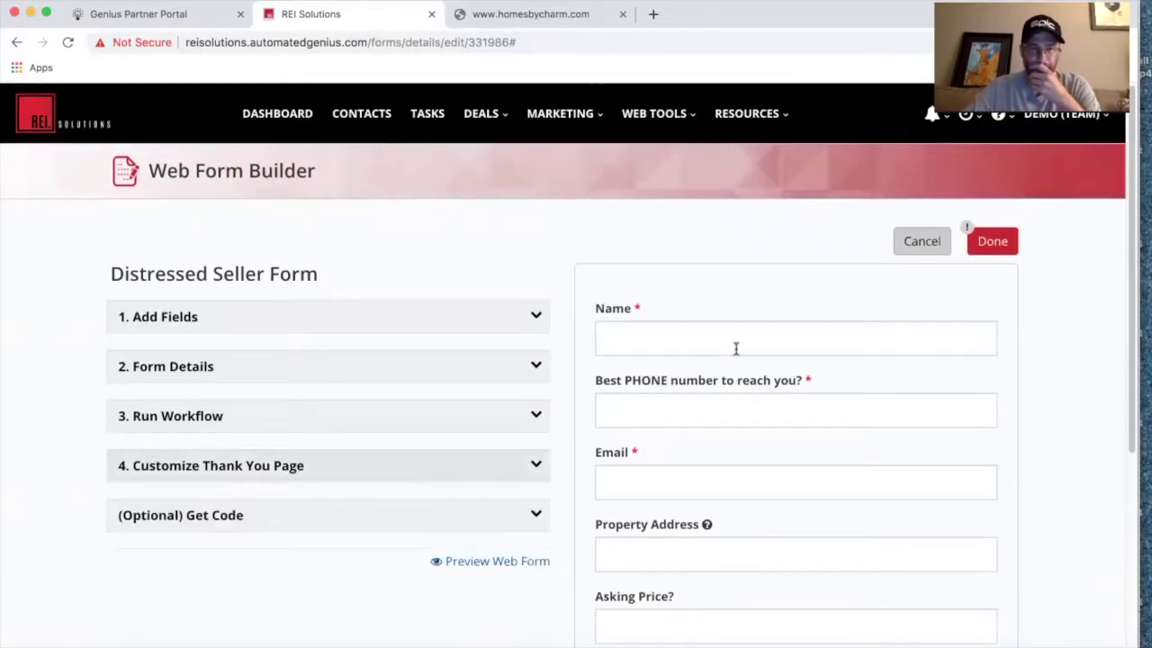
{"action": "left_click", "coordinate": [992, 241]}
{"action": "left_click", "coordinate": [642, 349]}
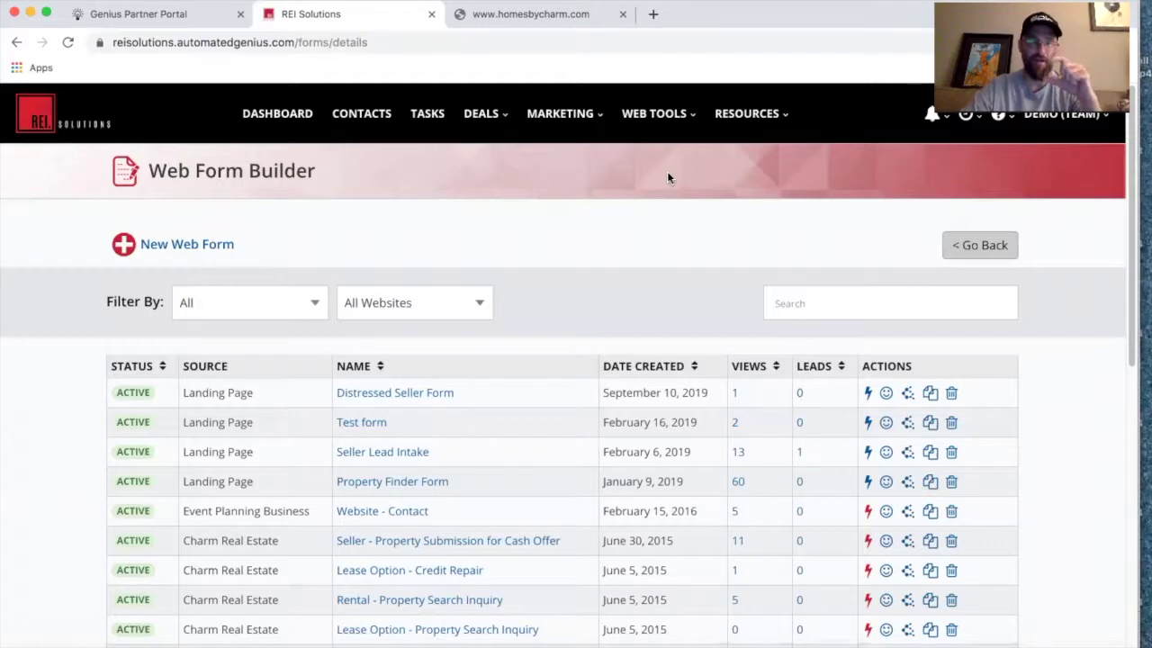
Go to the account's System Settings and open the list of automation workflows
{"action": "left_click", "coordinate": [1053, 117]}
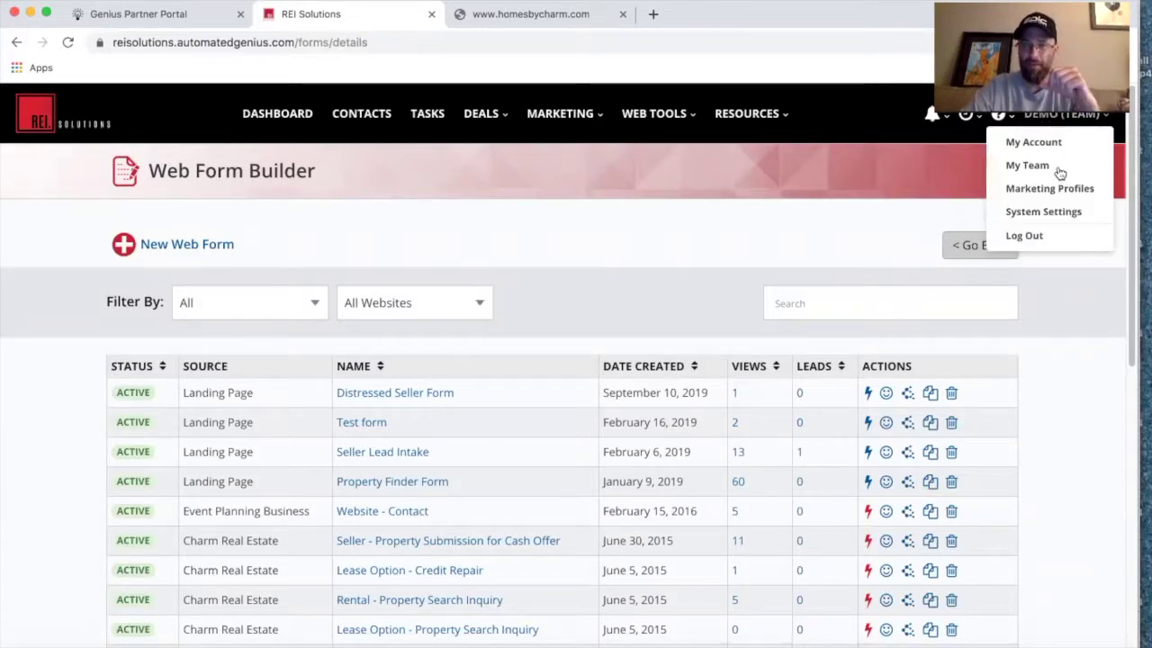
{"action": "left_click", "coordinate": [1044, 214]}
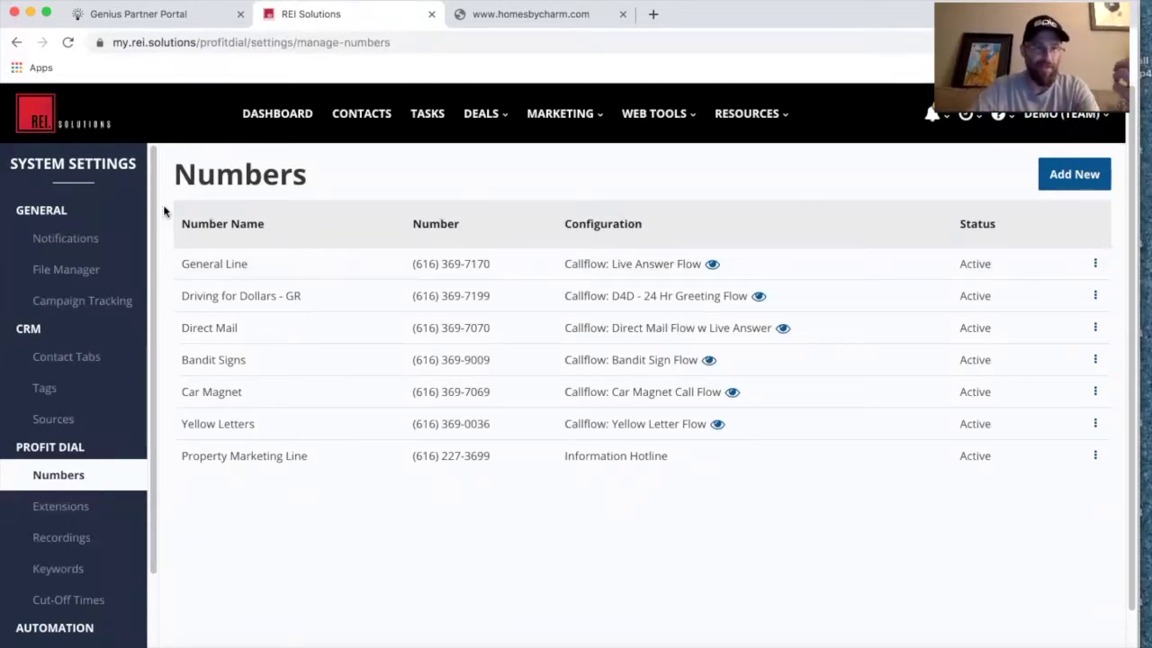
{"action": "scroll", "coordinate": [164, 211], "scroll_direction": "down", "scroll_amount": 2}
{"action": "scroll", "coordinate": [102, 360], "scroll_direction": "down", "scroll_amount": 3}
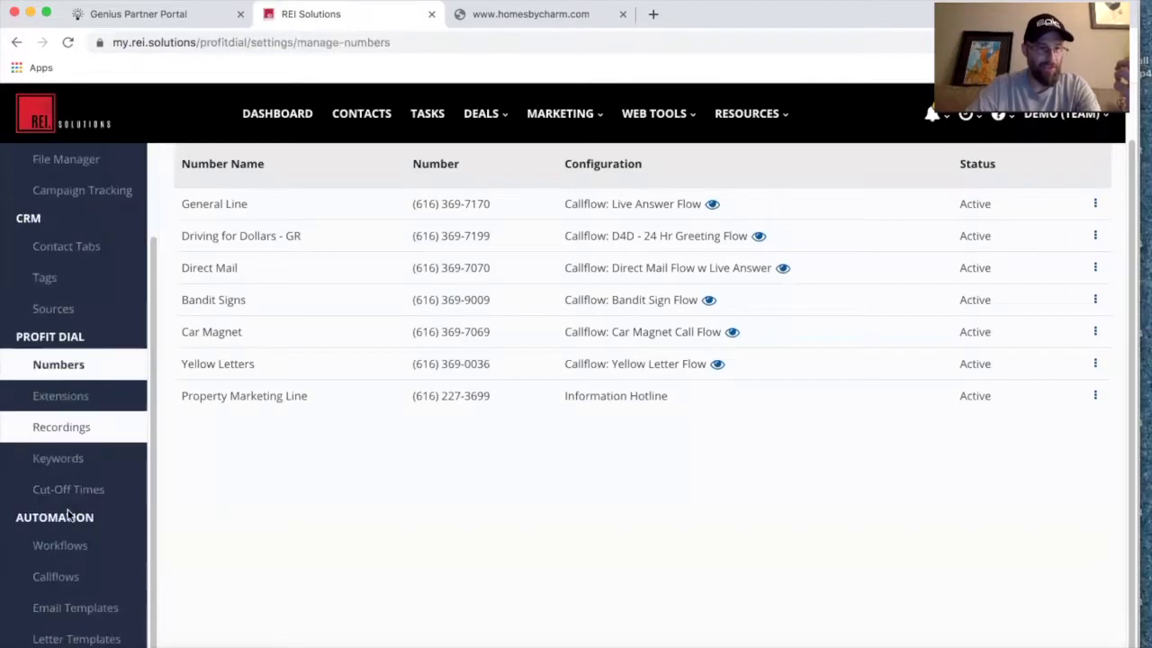
{"action": "left_click", "coordinate": [72, 546]}
Find the "System: Cash Offer - Distressed Seller" workflow in the list and open it for editing
{"action": "scroll", "coordinate": [558, 462], "scroll_direction": "down", "scroll_amount": 5}
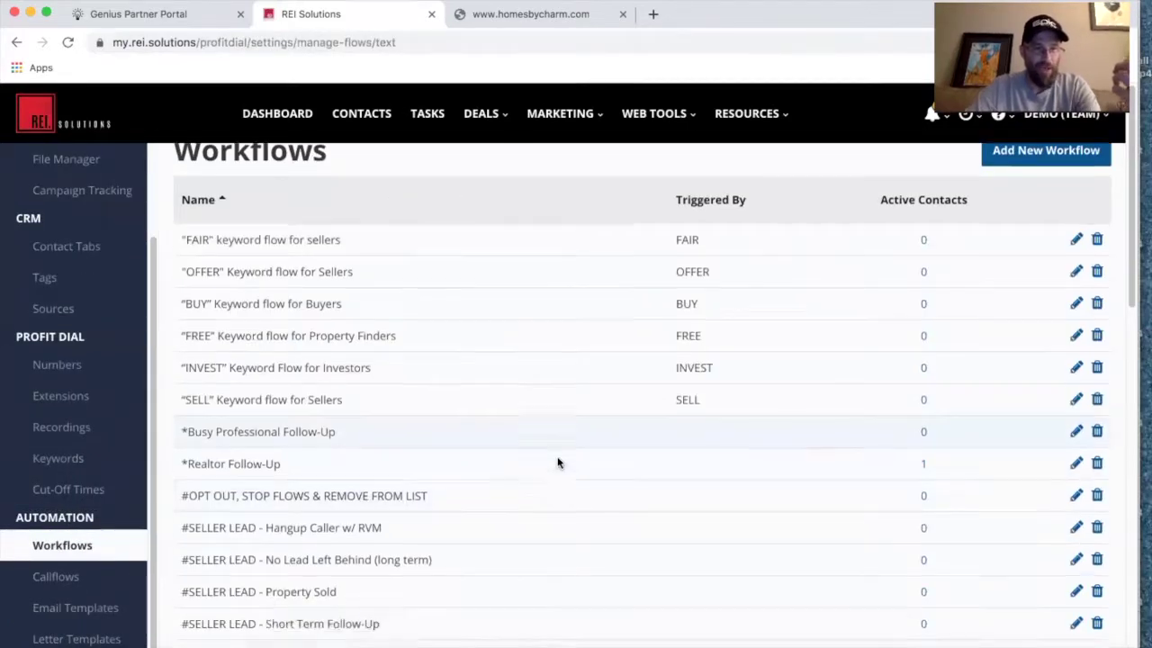
{"action": "scroll", "coordinate": [558, 463], "scroll_direction": "down", "scroll_amount": 5}
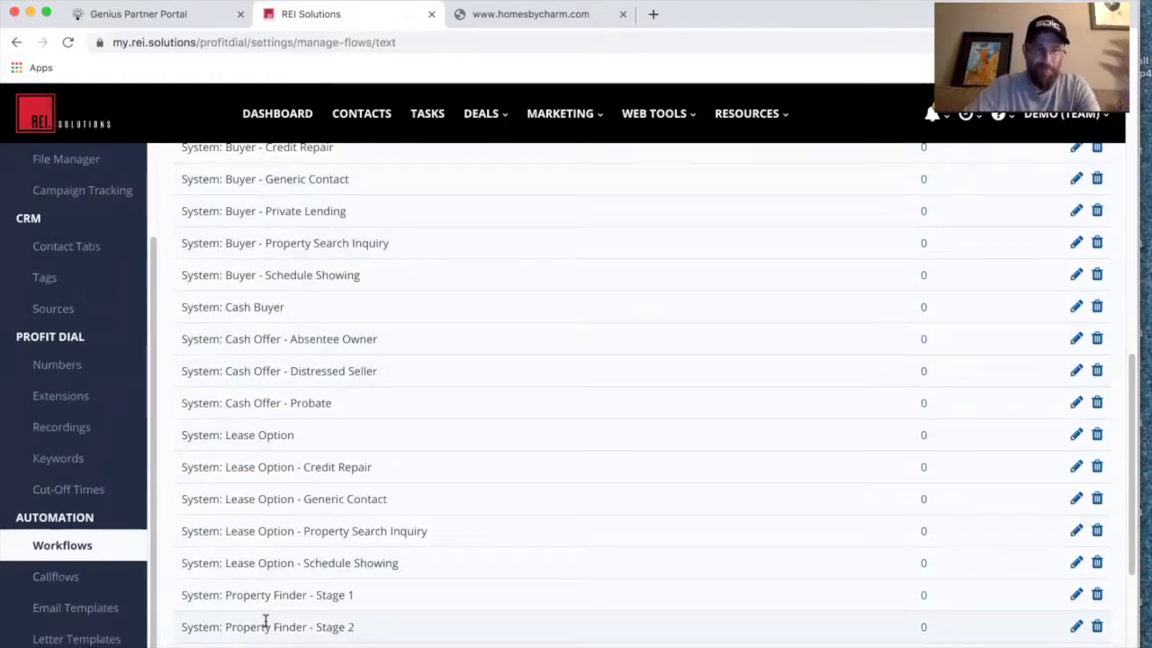
{"action": "scroll", "coordinate": [265, 619], "scroll_direction": "down", "scroll_amount": 4}
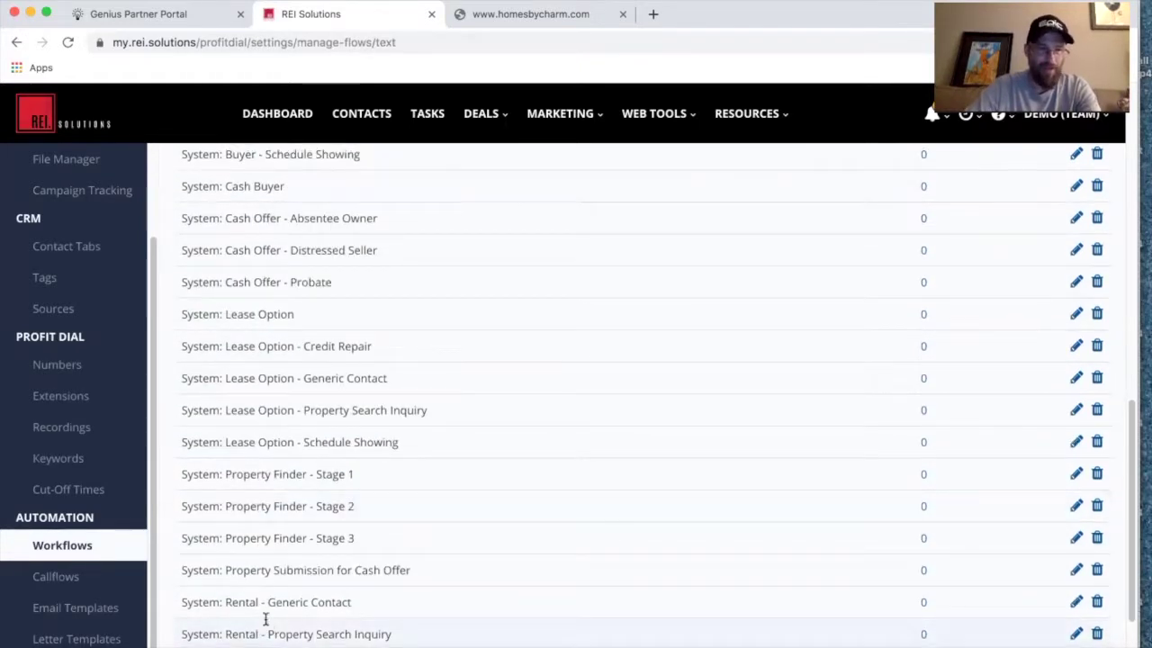
{"action": "scroll", "coordinate": [298, 540], "scroll_direction": "up", "scroll_amount": 3}
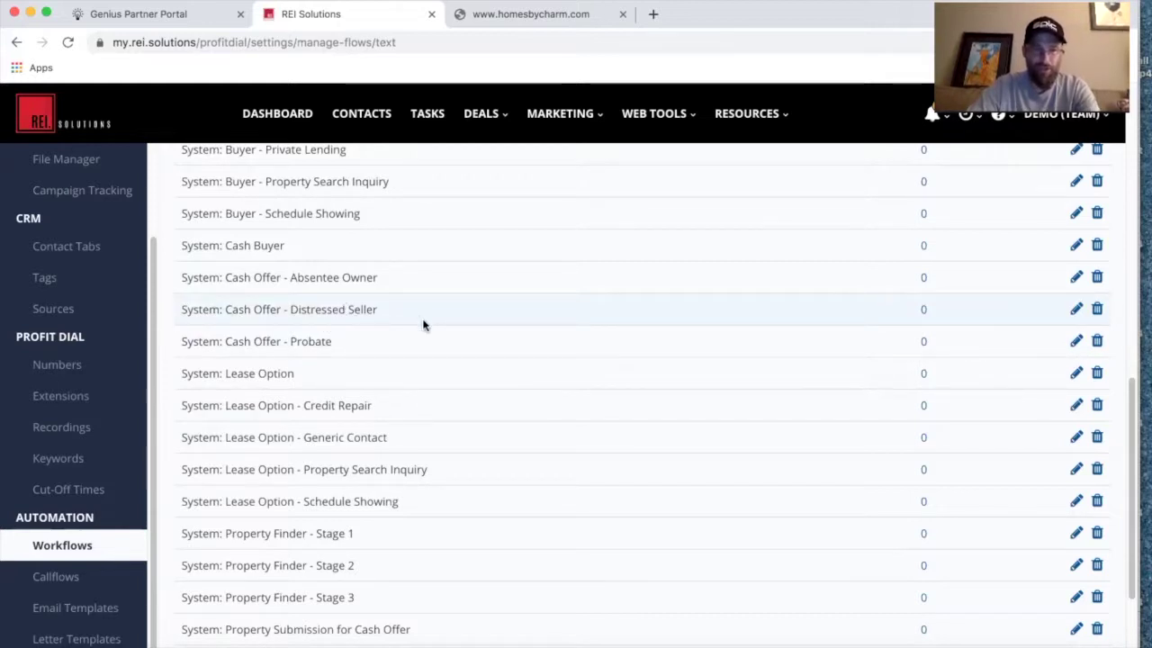
{"action": "left_click", "coordinate": [1075, 309]}
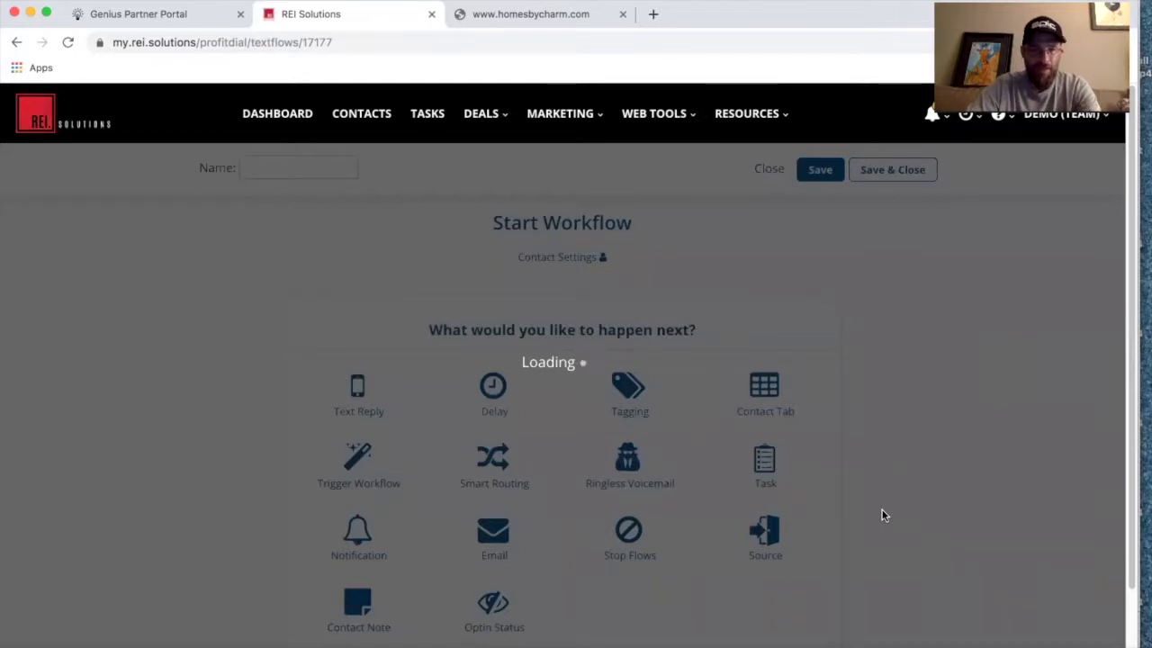
Review the Cash Offer - Distressed Seller workflow's tagging, email and delay steps, and save and close it
{"action": "scroll", "coordinate": [882, 515], "scroll_direction": "down", "scroll_amount": 5}
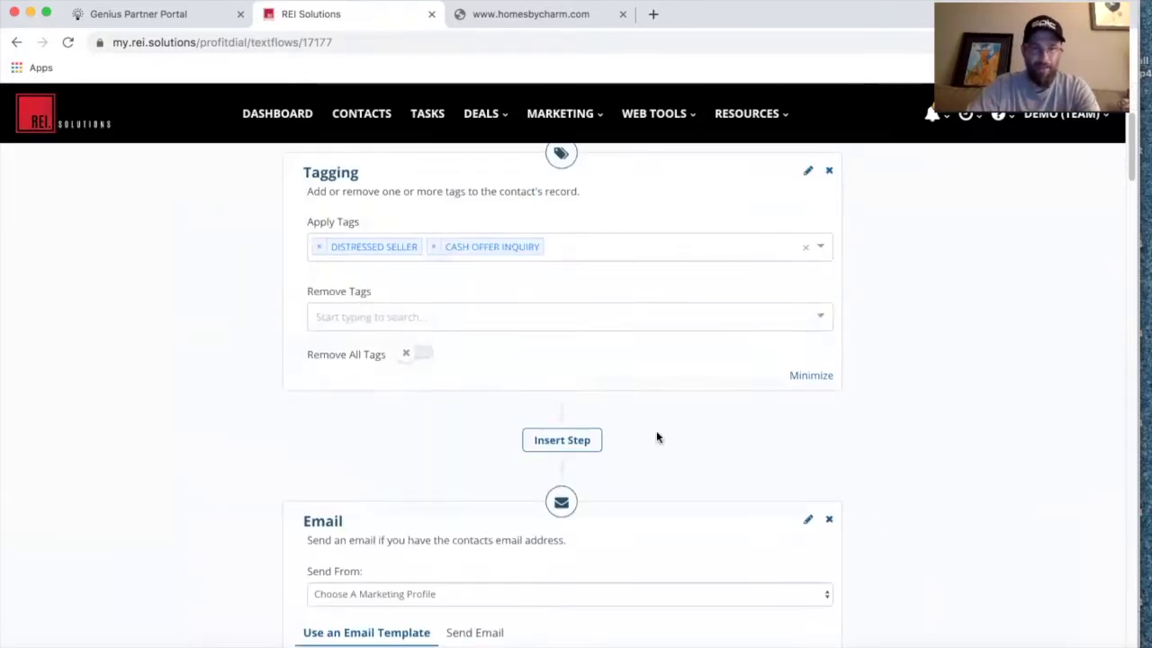
{"action": "scroll", "coordinate": [690, 462], "scroll_direction": "down", "scroll_amount": 5}
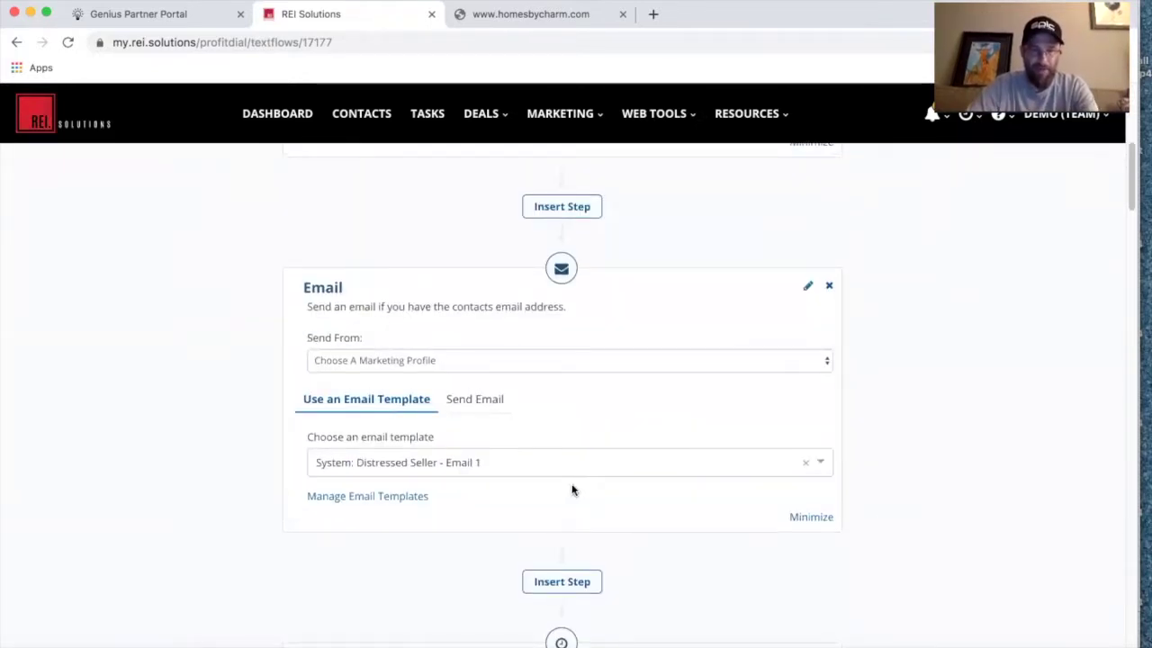
{"action": "scroll", "coordinate": [467, 478], "scroll_direction": "down", "scroll_amount": 9}
{"action": "scroll", "coordinate": [459, 510], "scroll_direction": "down", "scroll_amount": 10}
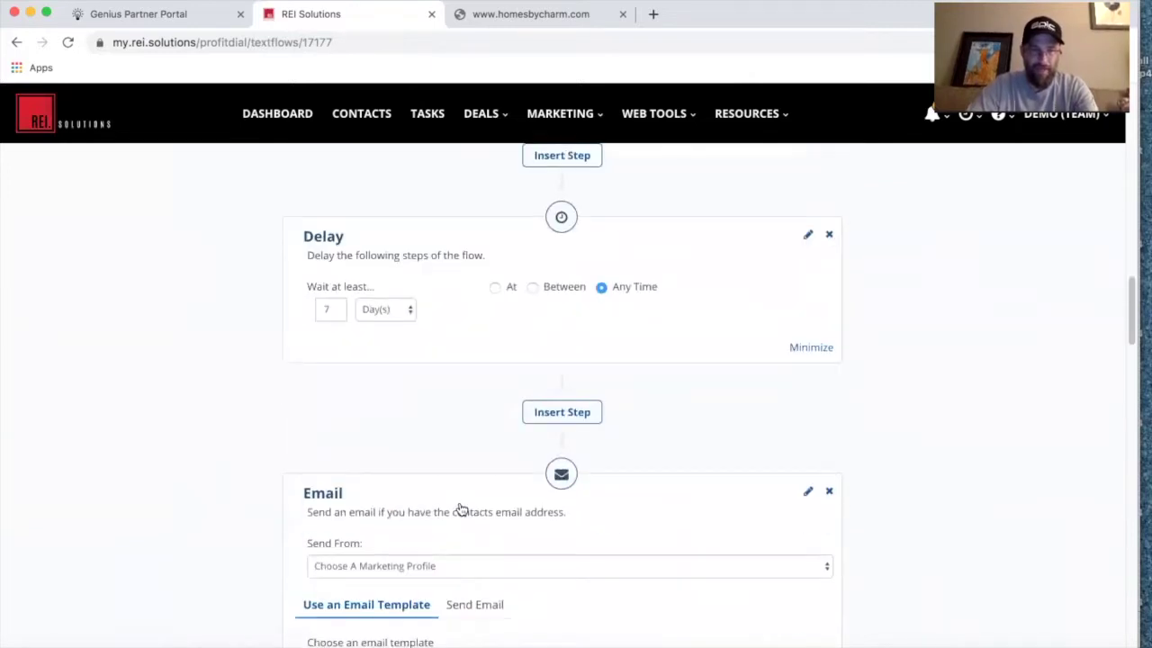
{"action": "scroll", "coordinate": [459, 510], "scroll_direction": "up", "scroll_amount": 15}
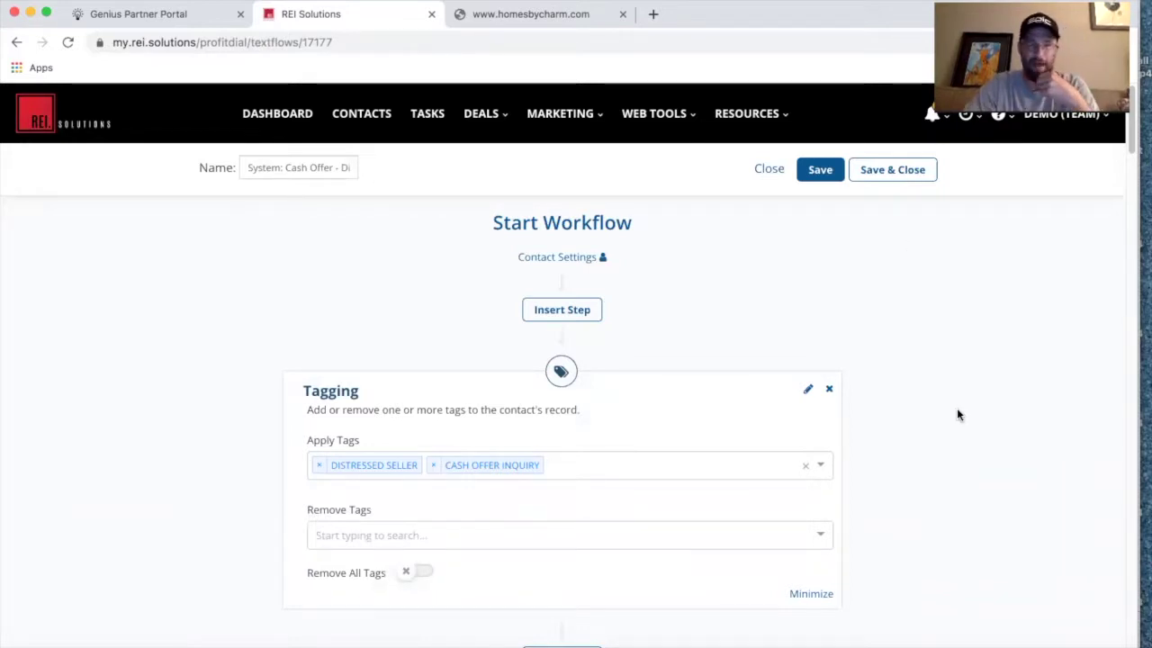
{"action": "left_click", "coordinate": [887, 170]}
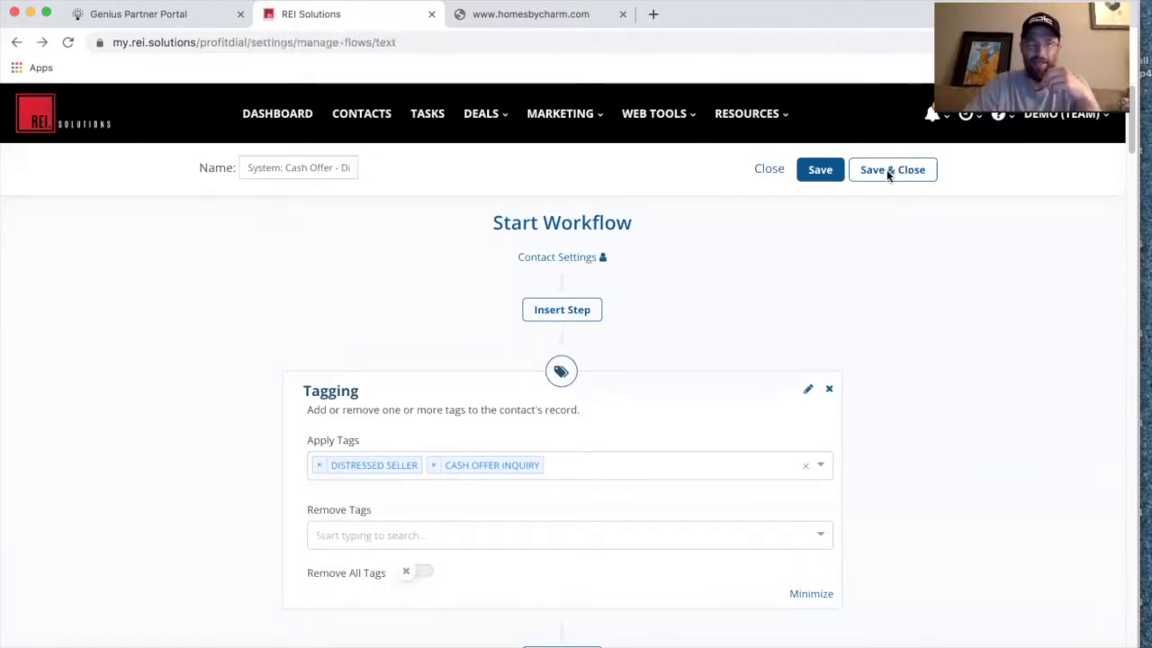
Create a new workflow named "Distressed Seller Landing Page Flow" and save it
{"action": "scroll", "coordinate": [712, 318], "scroll_direction": "up", "scroll_amount": 10}
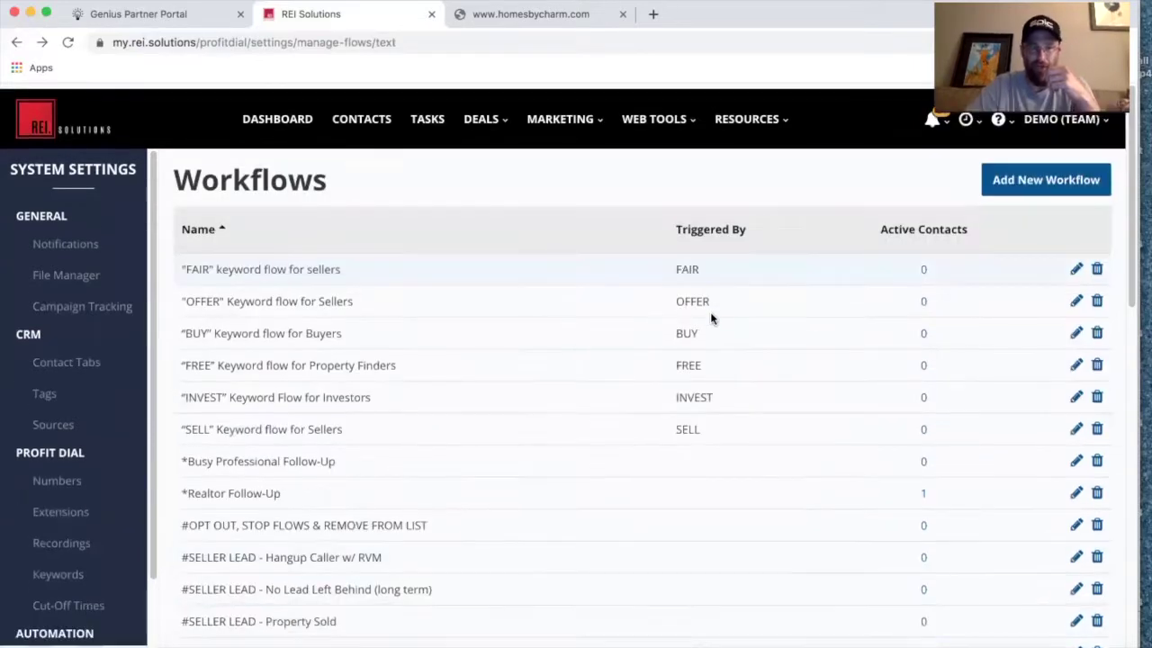
{"action": "left_click", "coordinate": [1045, 180]}
{"action": "triple_click", "coordinate": [316, 168]}
{"action": "type", "text": "Dist"}
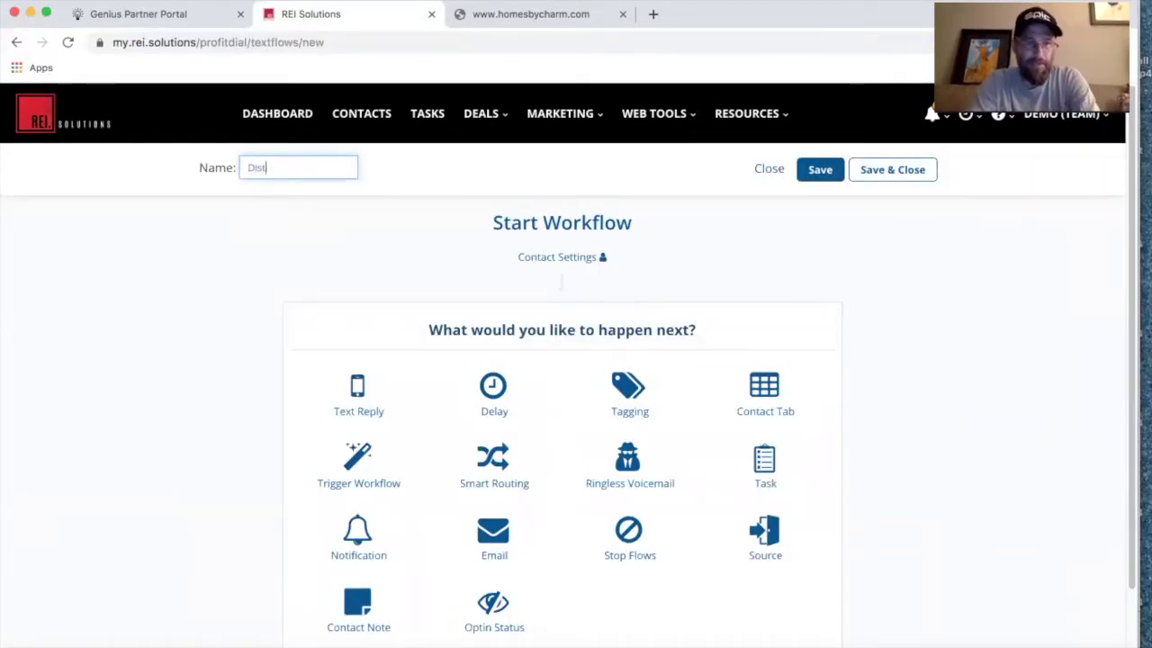
{"action": "type", "text": "ressed Seller La"}
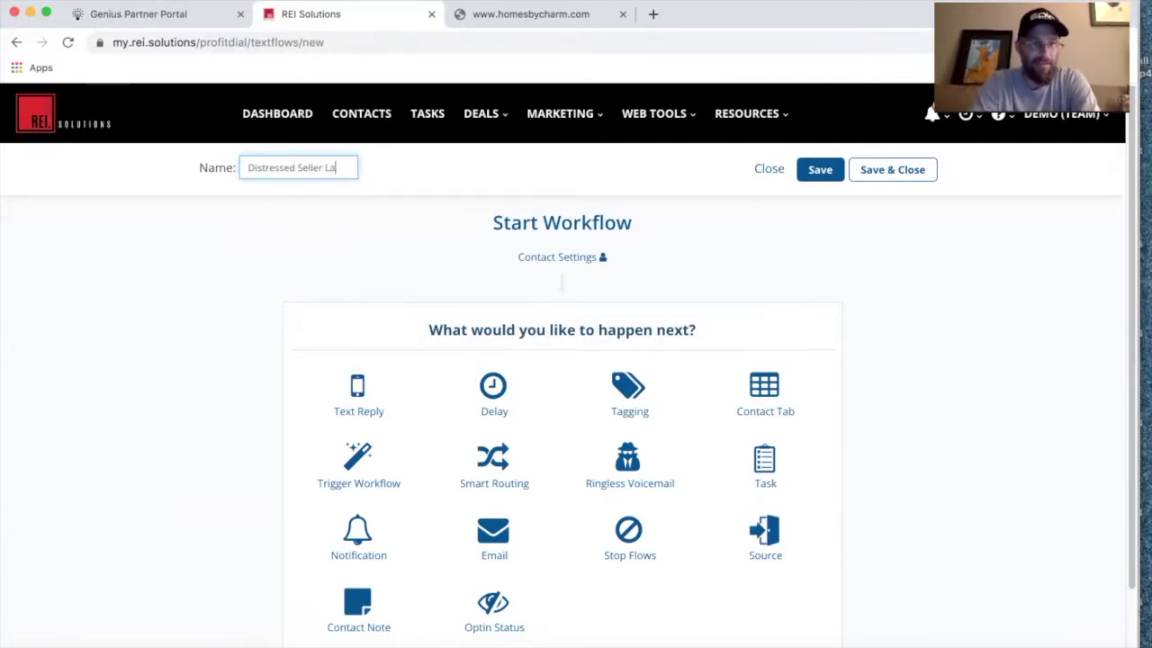
{"action": "type", "text": "nding Page Flow"}
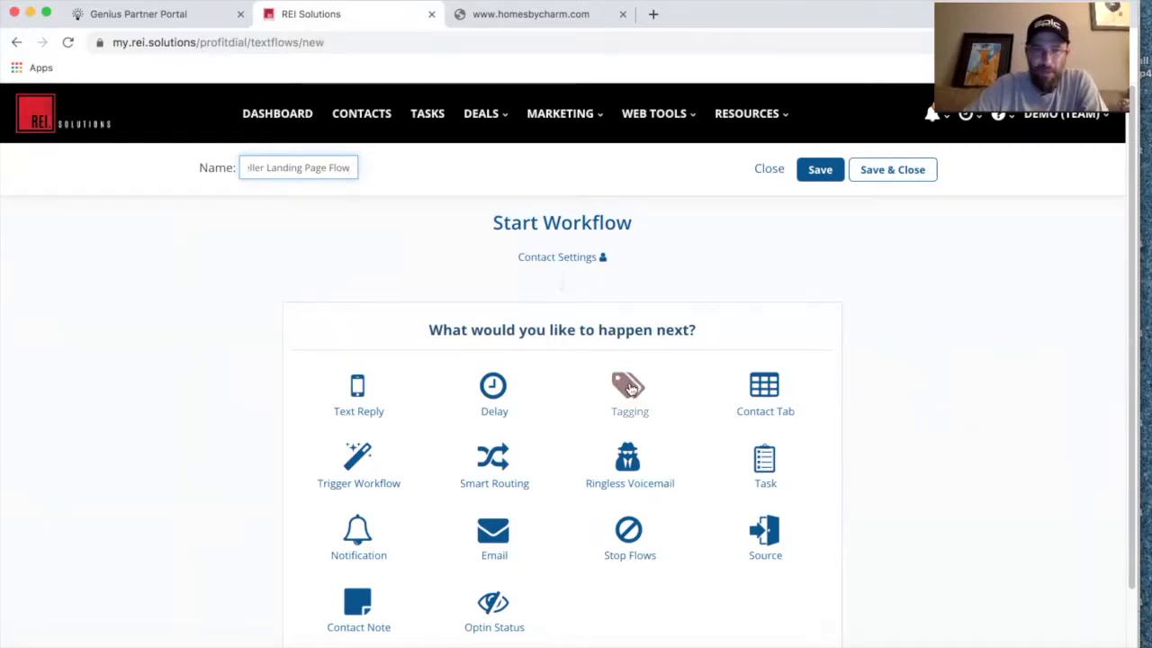
{"action": "left_click", "coordinate": [818, 171]}
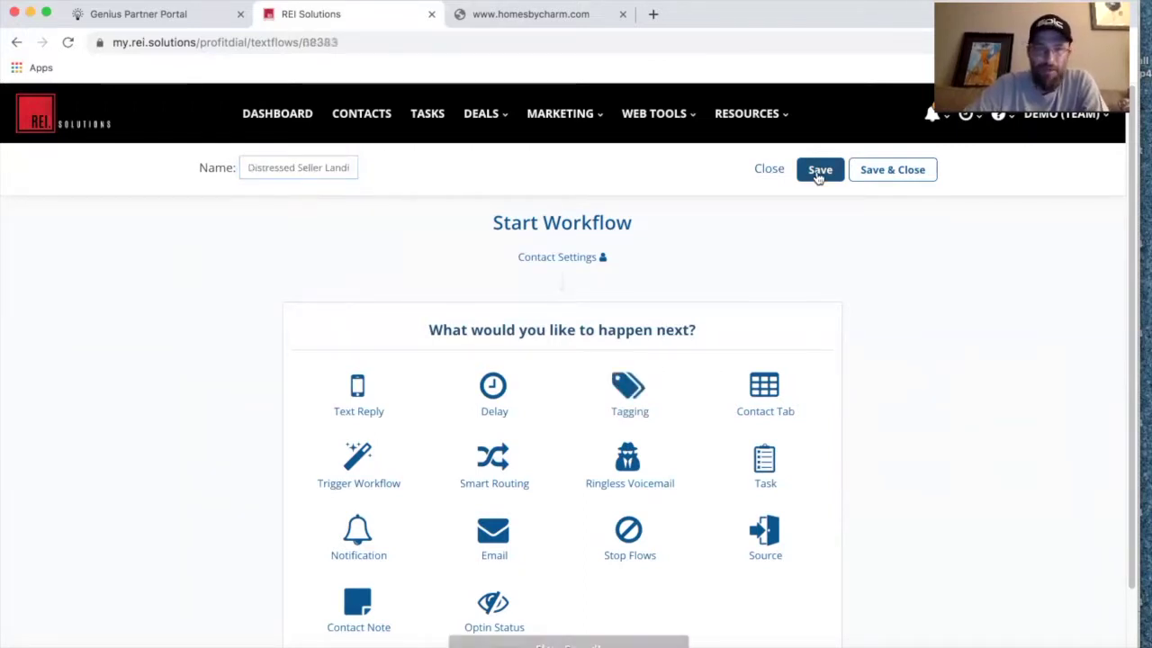
Add a Tagging step to the new workflow that applies the tags DISTRESSED SELLER and No Lead Left Behind
{"action": "left_click", "coordinate": [628, 391]}
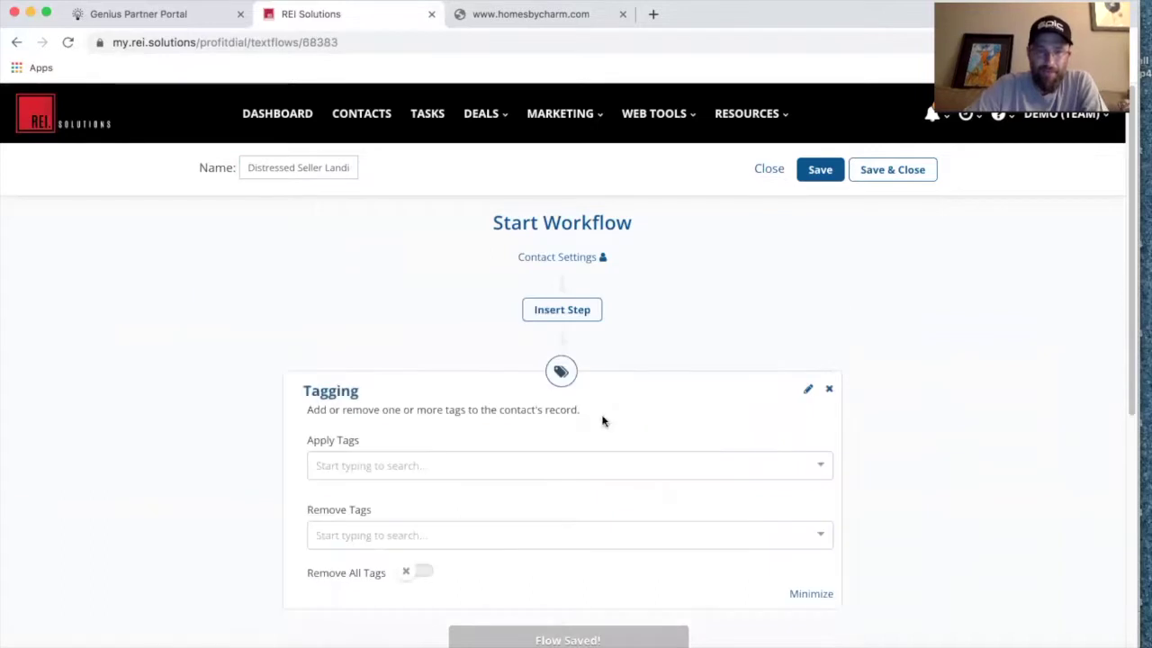
{"action": "left_click", "coordinate": [567, 465]}
{"action": "scroll", "coordinate": [575, 506], "scroll_direction": "down", "scroll_amount": 5}
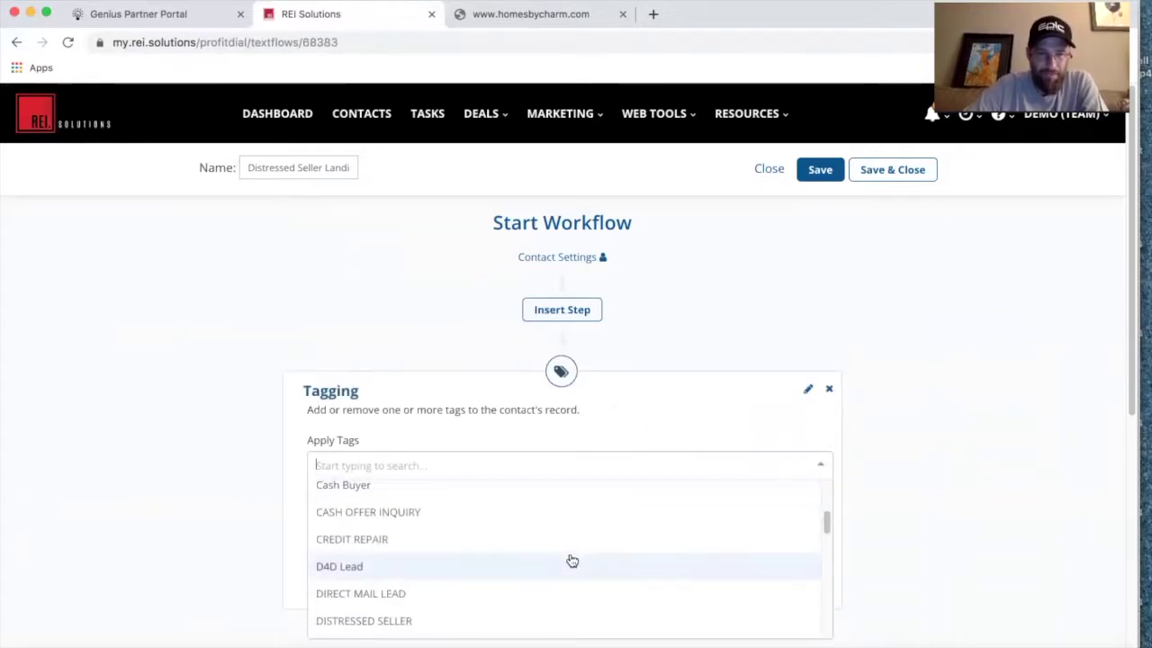
{"action": "left_click", "coordinate": [562, 595]}
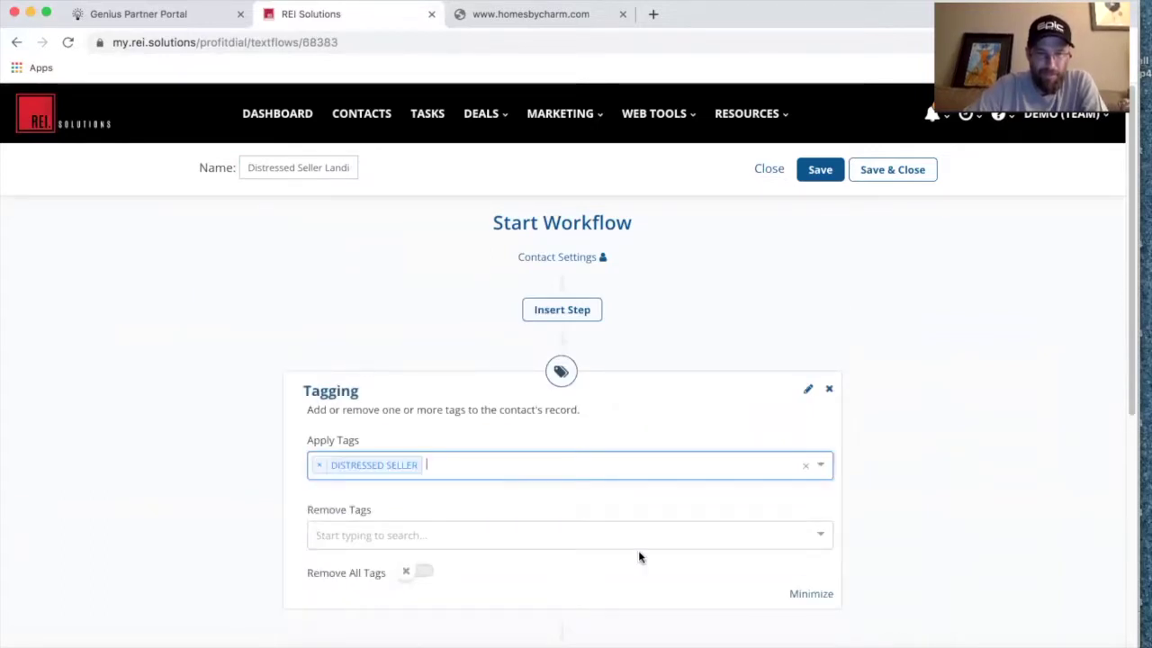
{"action": "left_click", "coordinate": [617, 466]}
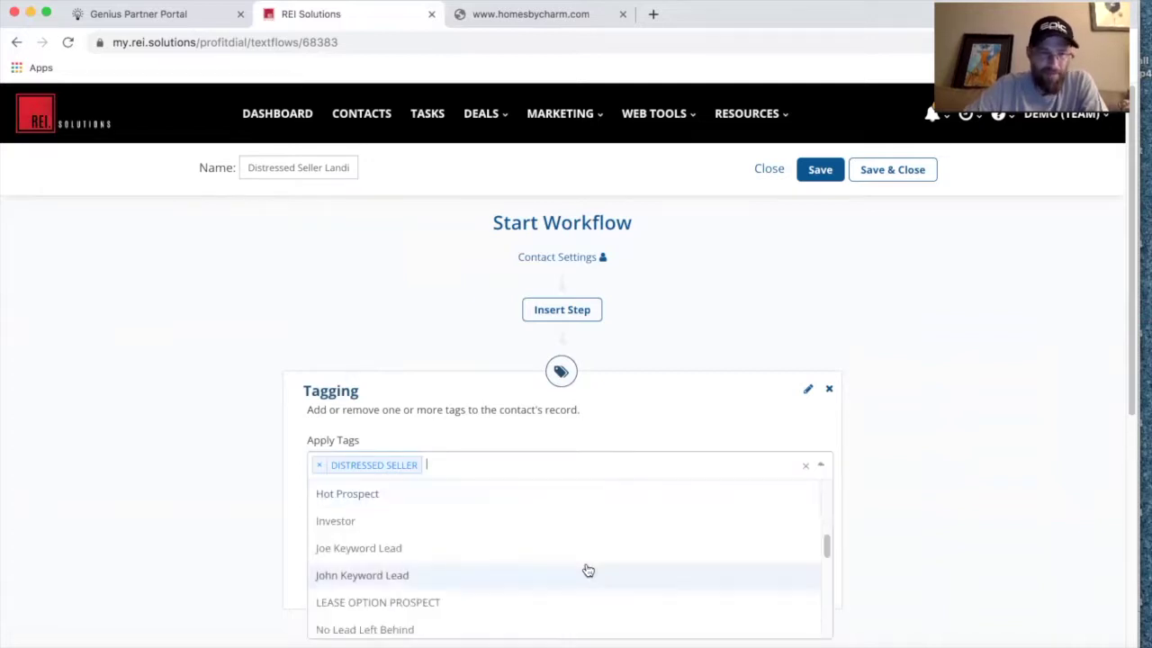
{"action": "scroll", "coordinate": [586, 569], "scroll_direction": "down", "scroll_amount": 1}
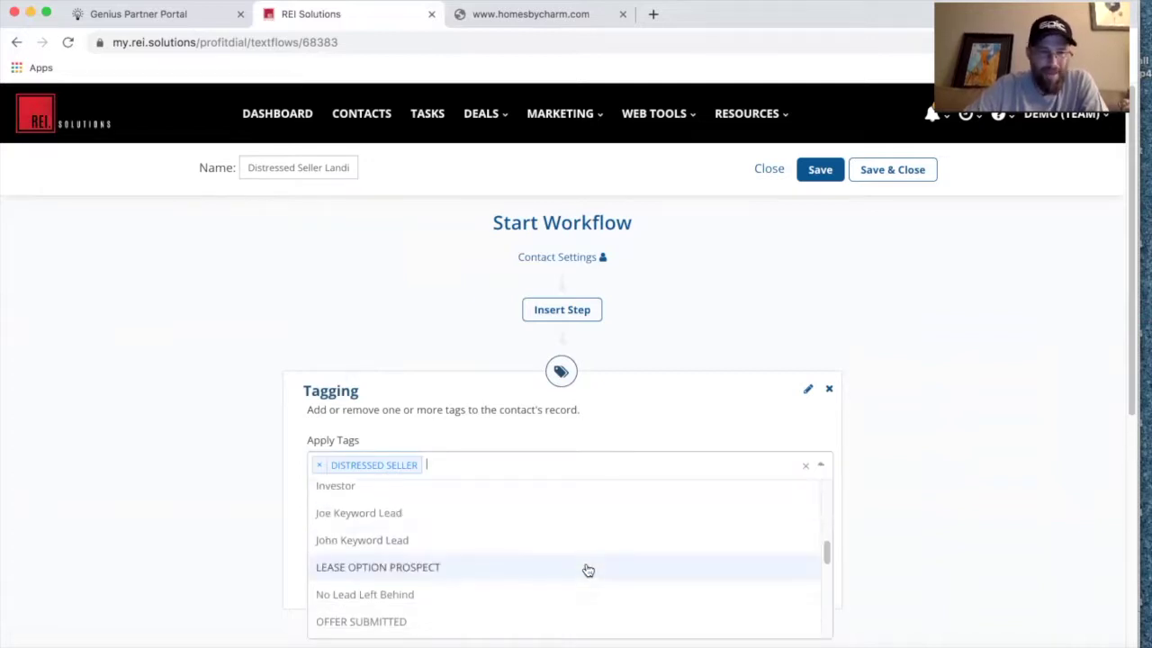
{"action": "left_click", "coordinate": [372, 597]}
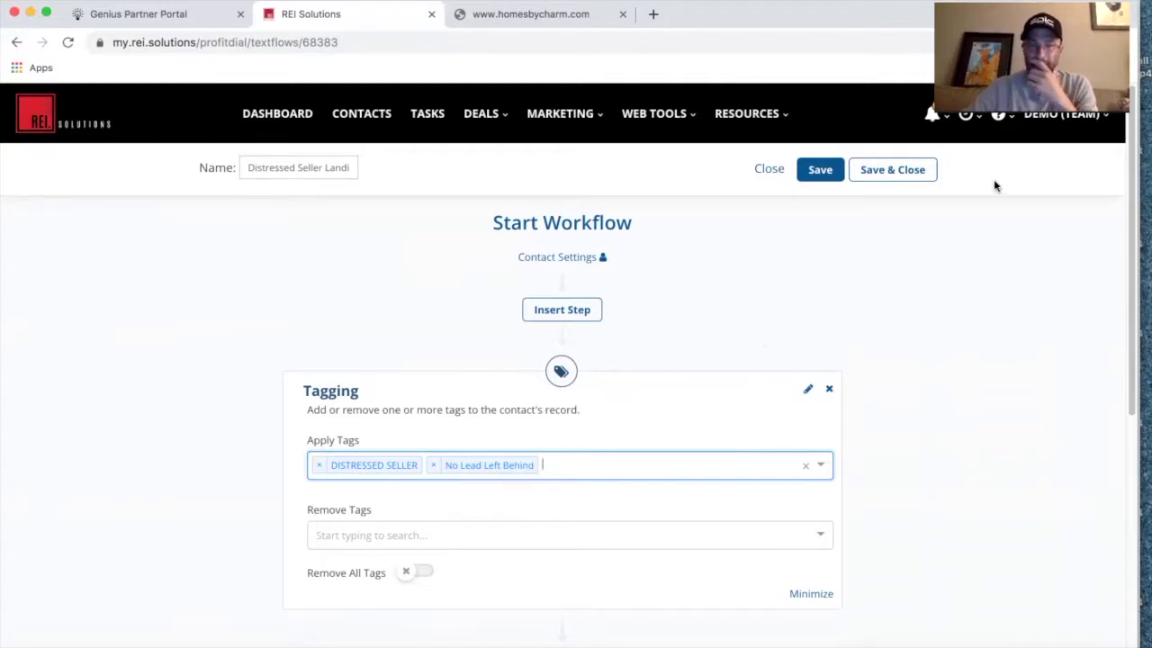
{"action": "left_click", "coordinate": [1010, 120]}
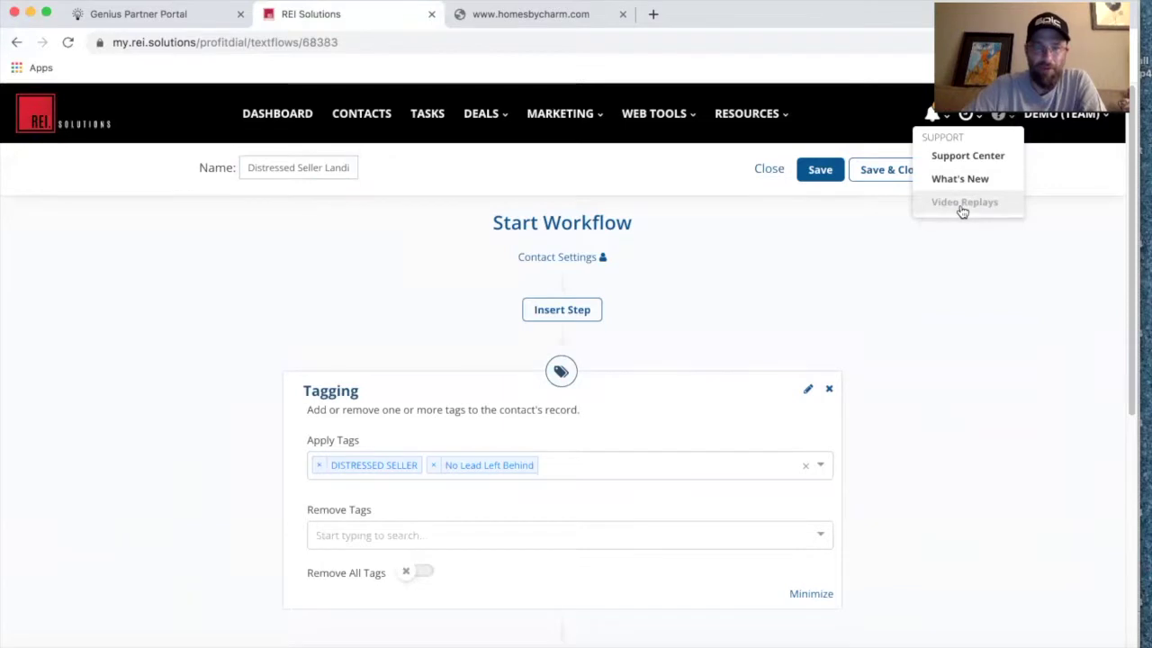
{"action": "left_click", "coordinate": [962, 396]}
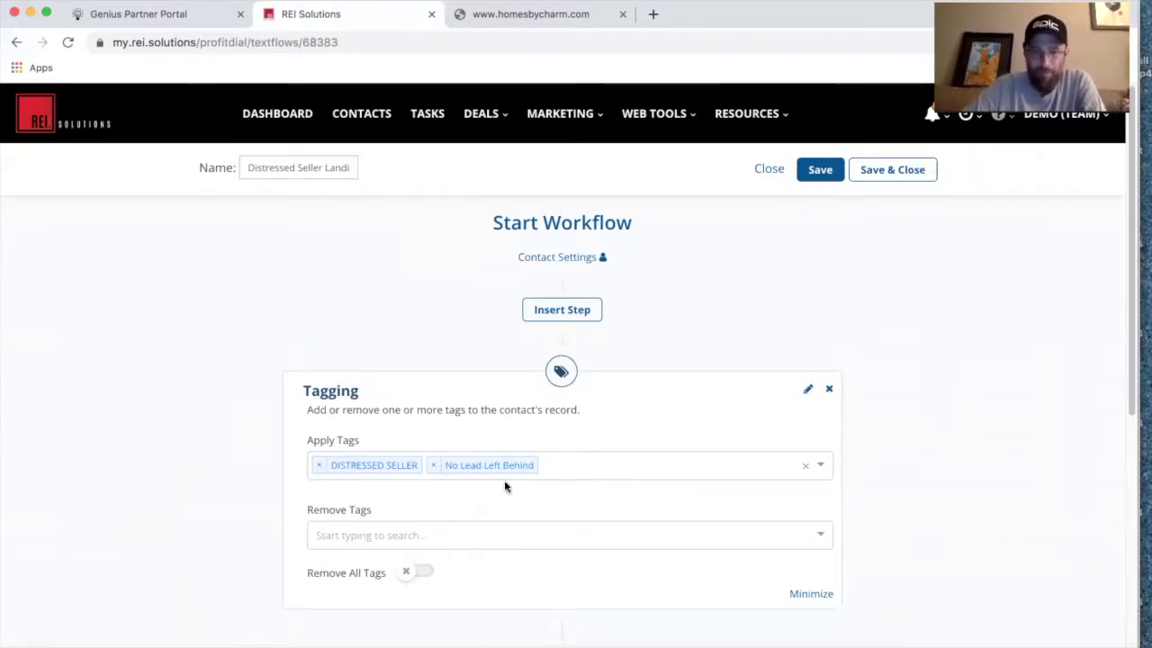
Add a Notification step after the Tagging step with the message "Lead captured on Distressed seller page - call back ASAP and set appointment"
{"action": "scroll", "coordinate": [527, 502], "scroll_direction": "down", "scroll_amount": 4}
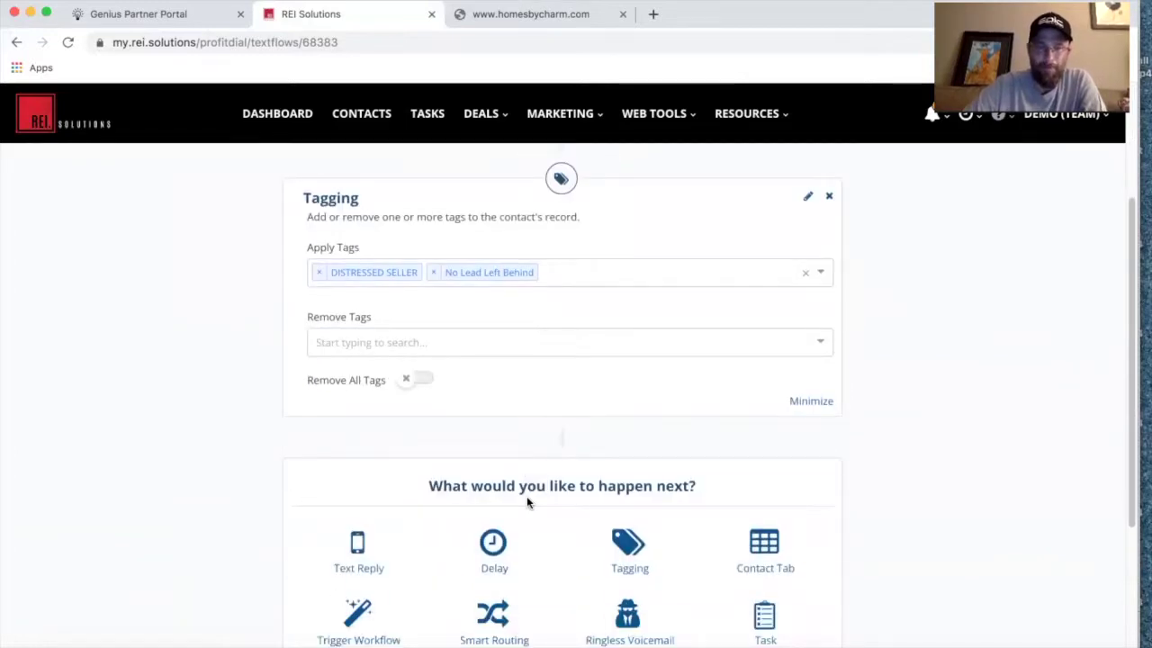
{"action": "scroll", "coordinate": [527, 501], "scroll_direction": "up", "scroll_amount": 4}
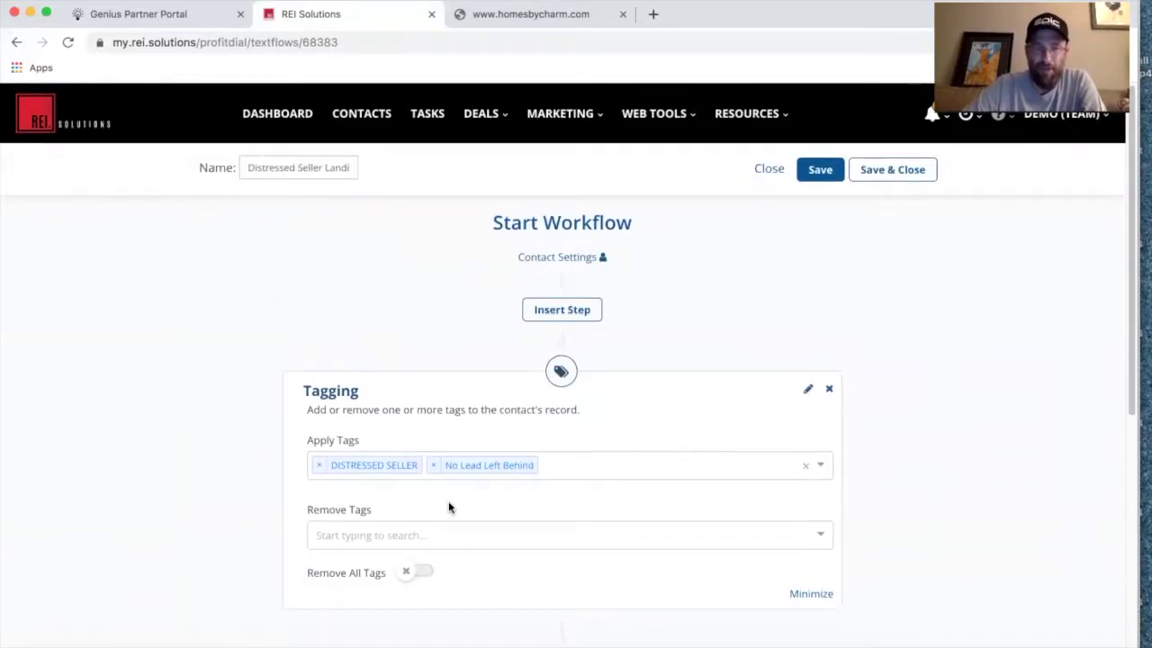
{"action": "scroll", "coordinate": [521, 551], "scroll_direction": "down", "scroll_amount": 7}
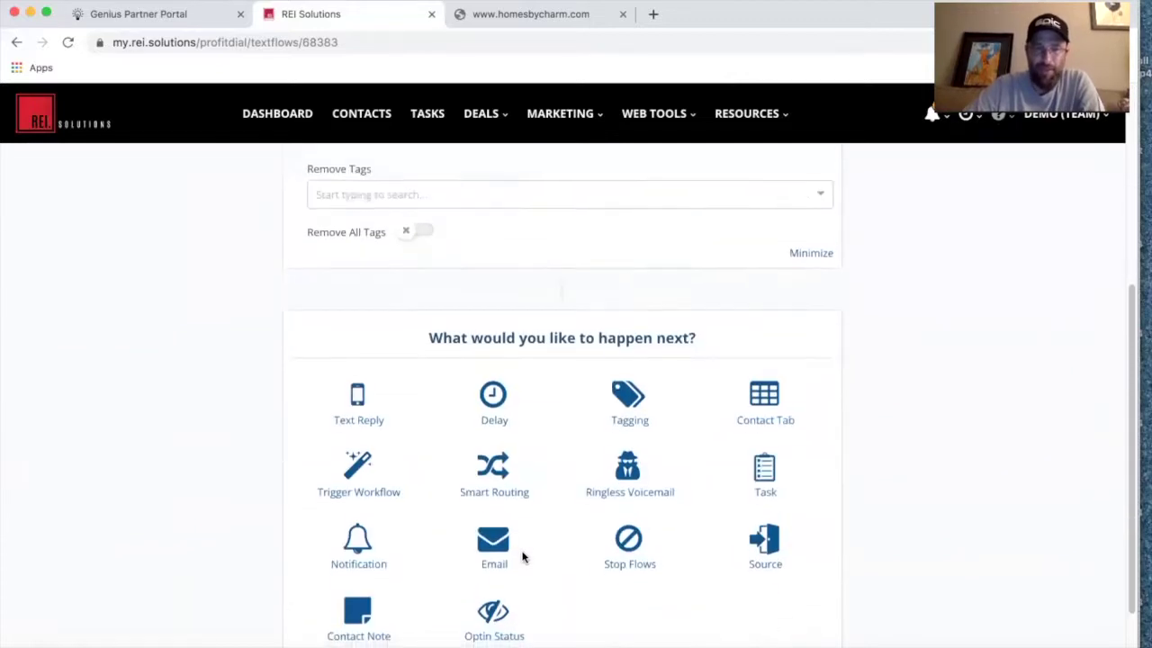
{"action": "scroll", "coordinate": [522, 555], "scroll_direction": "down", "scroll_amount": 1}
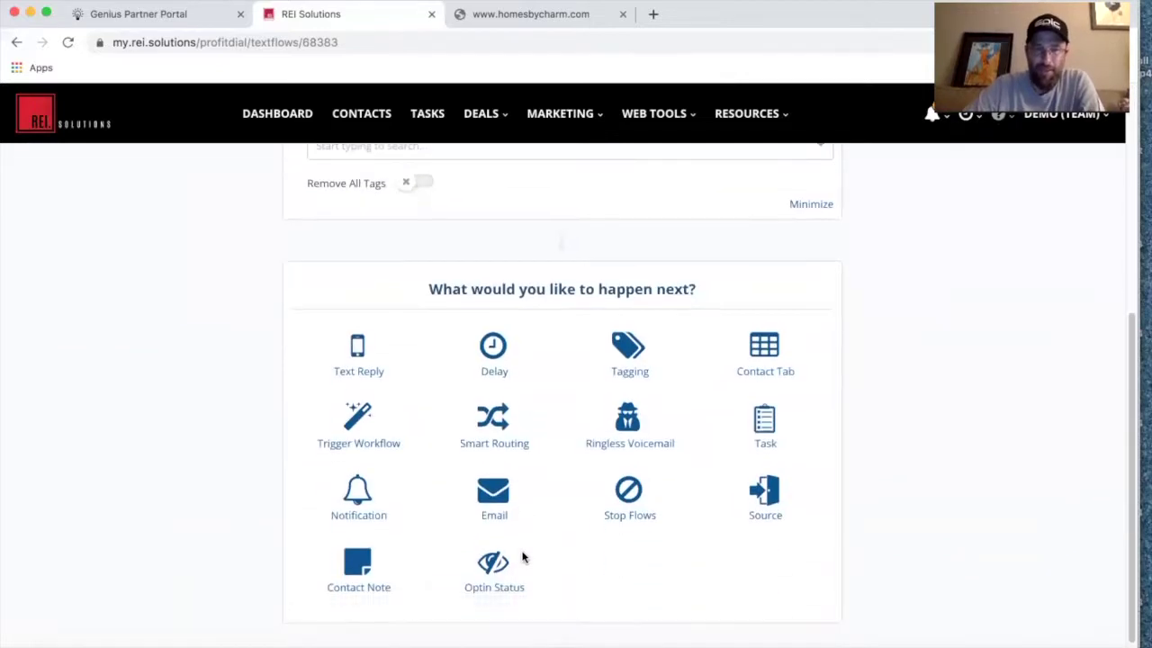
{"action": "left_click", "coordinate": [358, 496]}
{"action": "left_click", "coordinate": [368, 442]}
{"action": "type", "text": "Lead captured"}
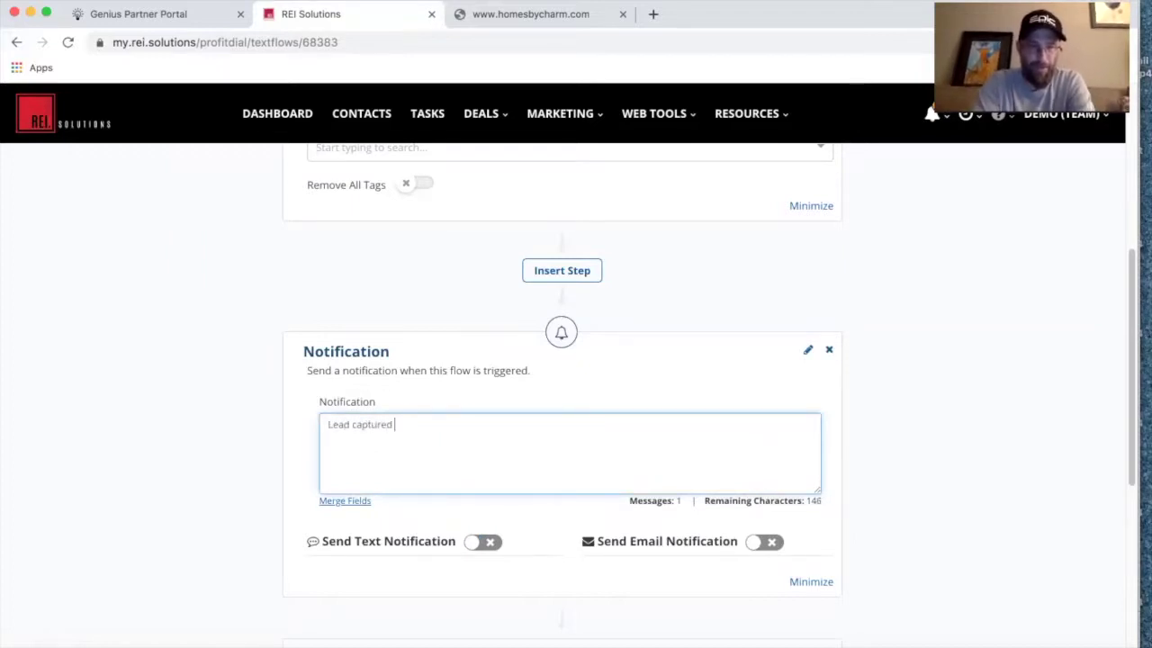
{"action": "type", "text": " on Dister"}
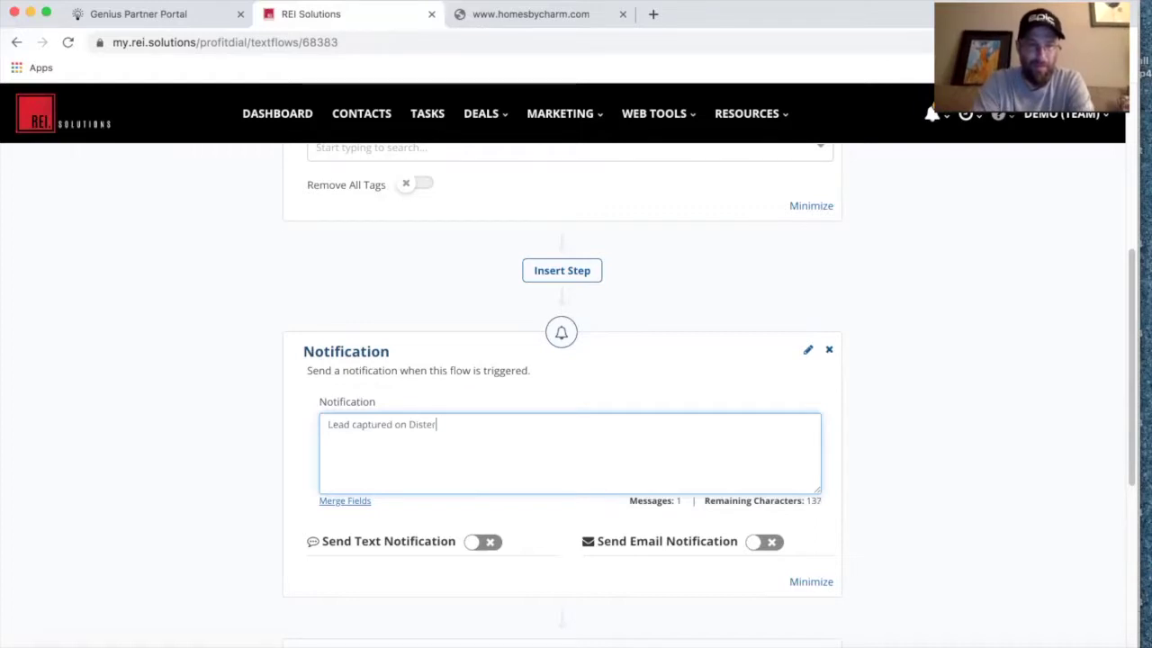
{"action": "type", "text": "page - cal l"}
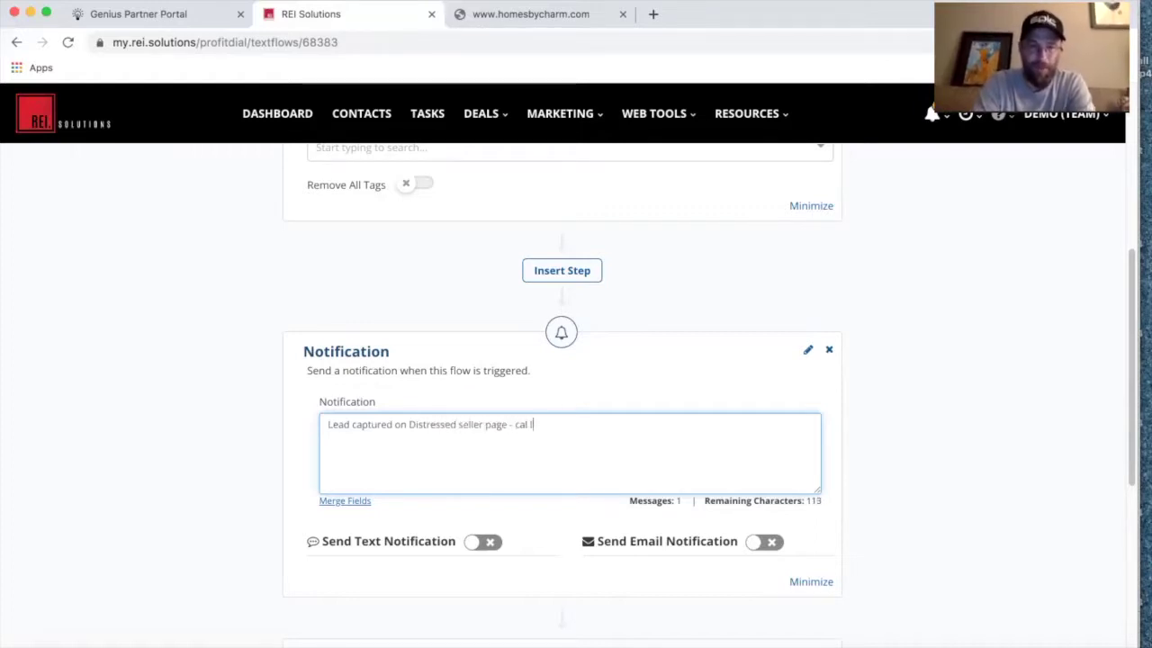
{"action": "type", "text": "back."}
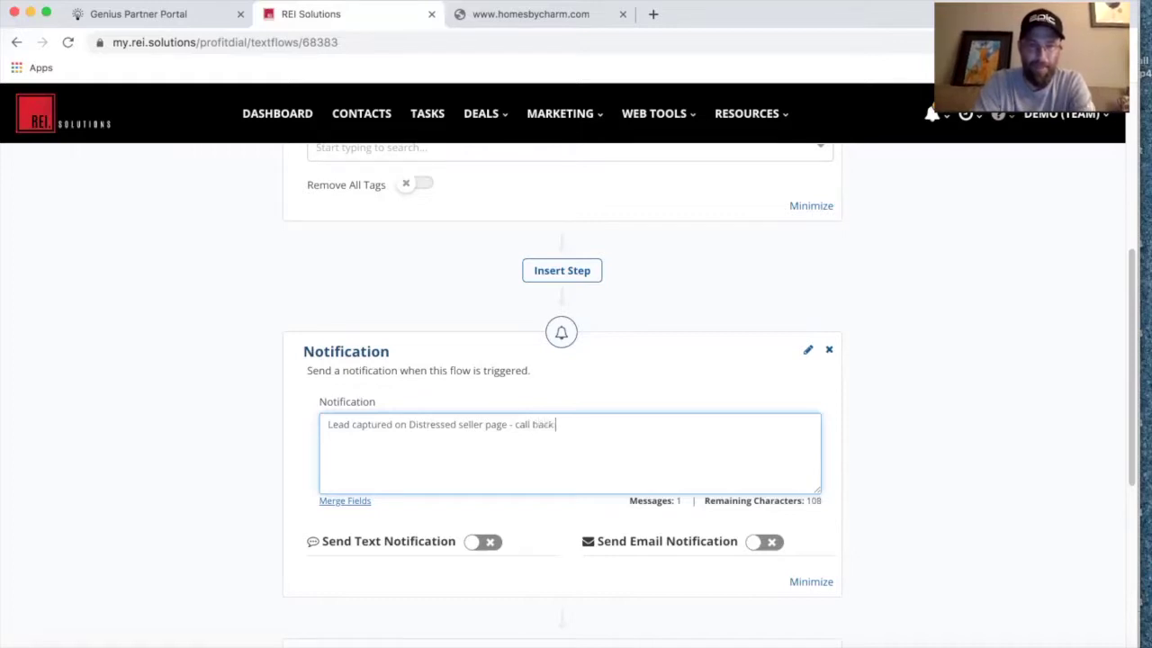
{"action": "type", "text": "ASAP and "}
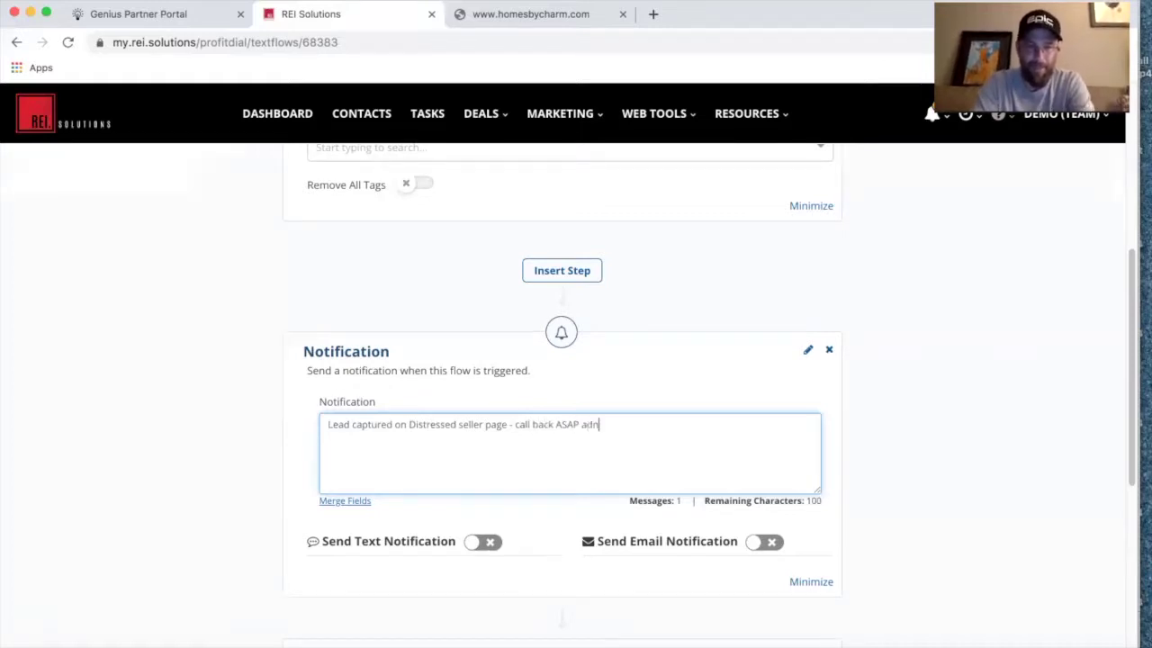
{"action": "type", "text": "set appointment"}
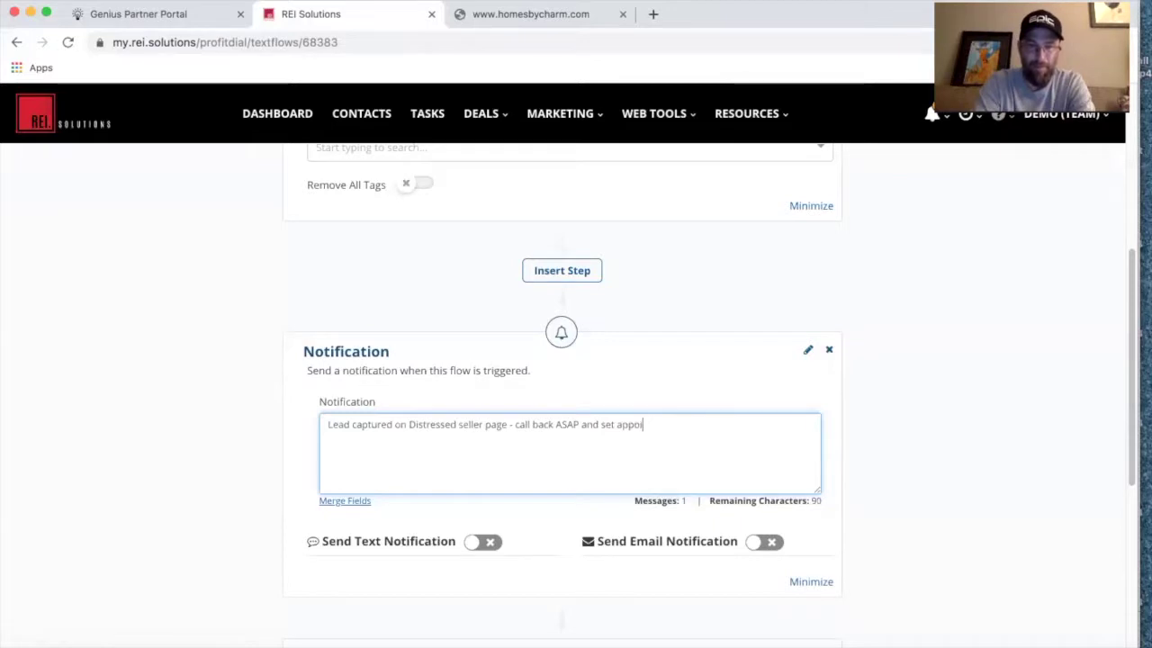
Enable the text notification in the Notification step and enter the recipient's phone number
{"action": "left_click", "coordinate": [484, 542]}
{"action": "left_click", "coordinate": [415, 582]}
{"action": "type", "text": "3334445555"}
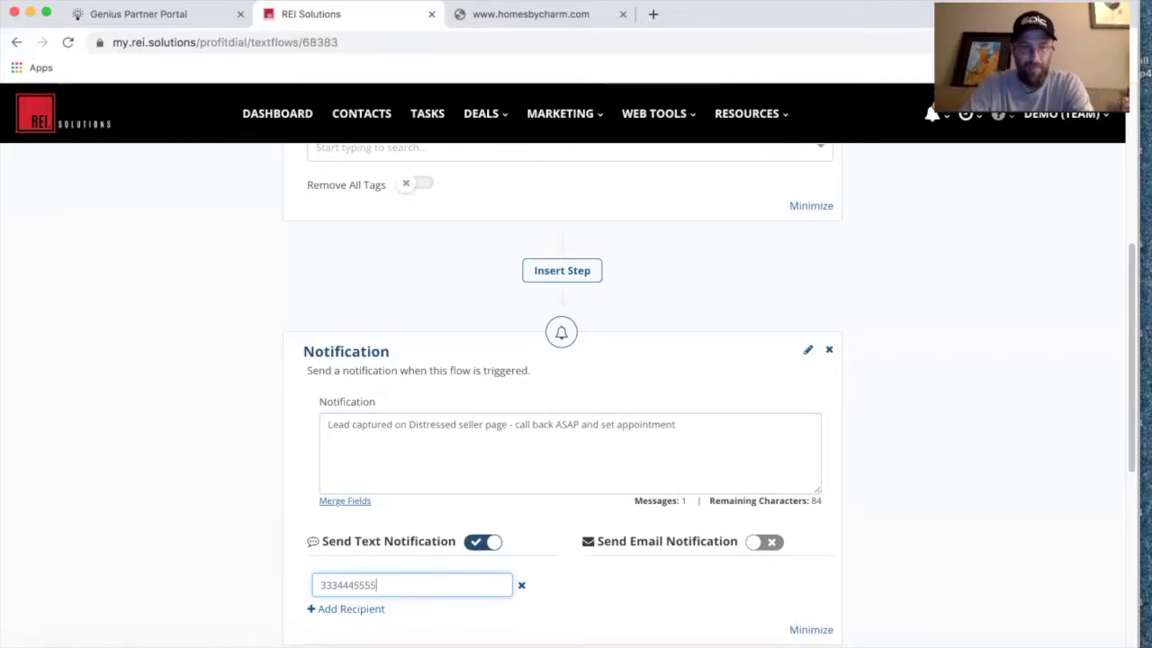
Insert a Contact Tab step between the Tagging and Notification steps that adds the Seller tab
{"action": "scroll", "coordinate": [605, 622], "scroll_direction": "down", "scroll_amount": 3}
{"action": "scroll", "coordinate": [663, 517], "scroll_direction": "down", "scroll_amount": 3}
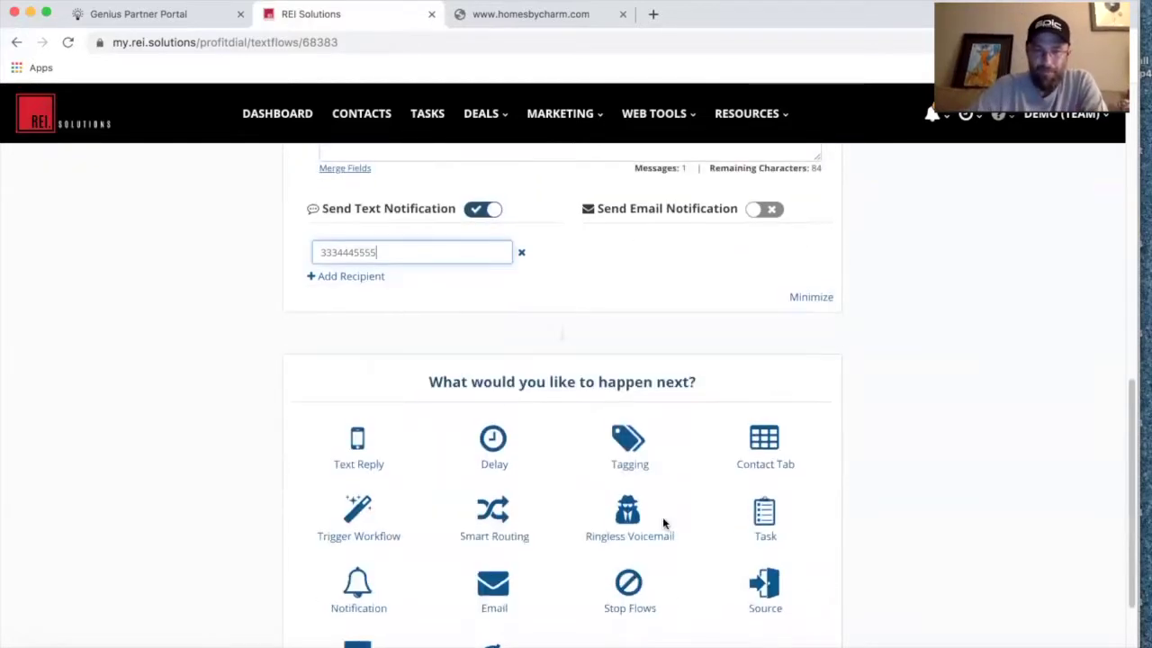
{"action": "scroll", "coordinate": [760, 432], "scroll_direction": "up", "scroll_amount": 6}
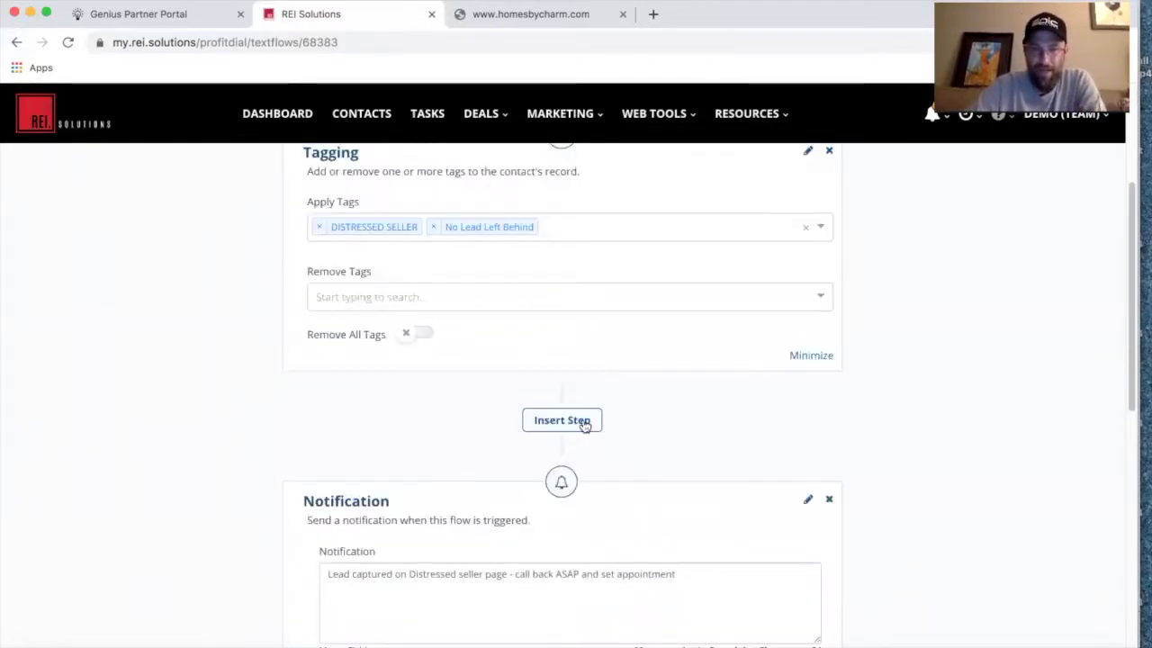
{"action": "left_click", "coordinate": [571, 419]}
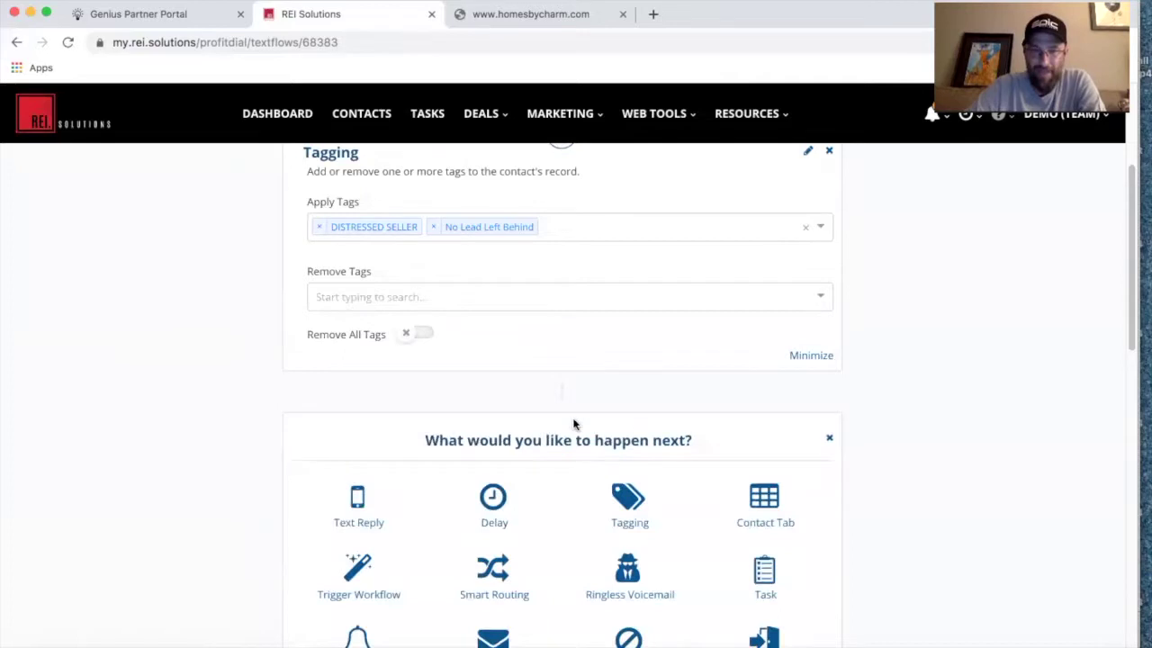
{"action": "left_click", "coordinate": [775, 515]}
{"action": "scroll", "coordinate": [565, 390], "scroll_direction": "down", "scroll_amount": 4}
{"action": "left_click", "coordinate": [563, 395]}
{"action": "left_click", "coordinate": [556, 429]}
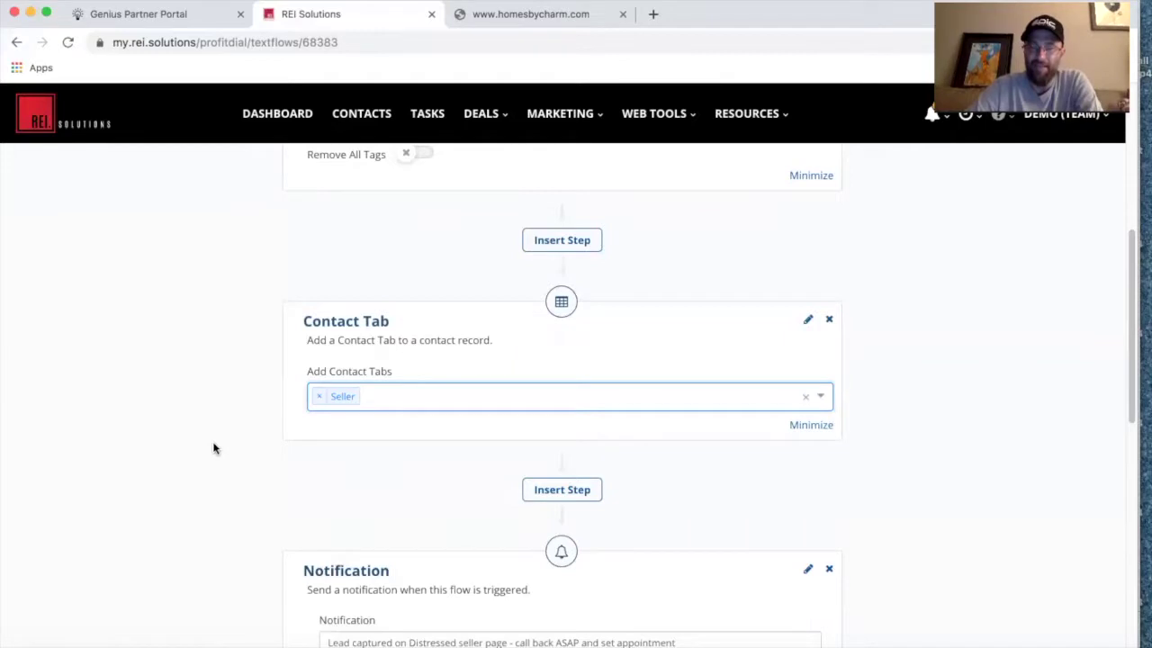
Add a Task step after the Notification titled "Call Back Seller Lead" with the details "call back seller asap"
{"action": "scroll", "coordinate": [213, 447], "scroll_direction": "down", "scroll_amount": 5}
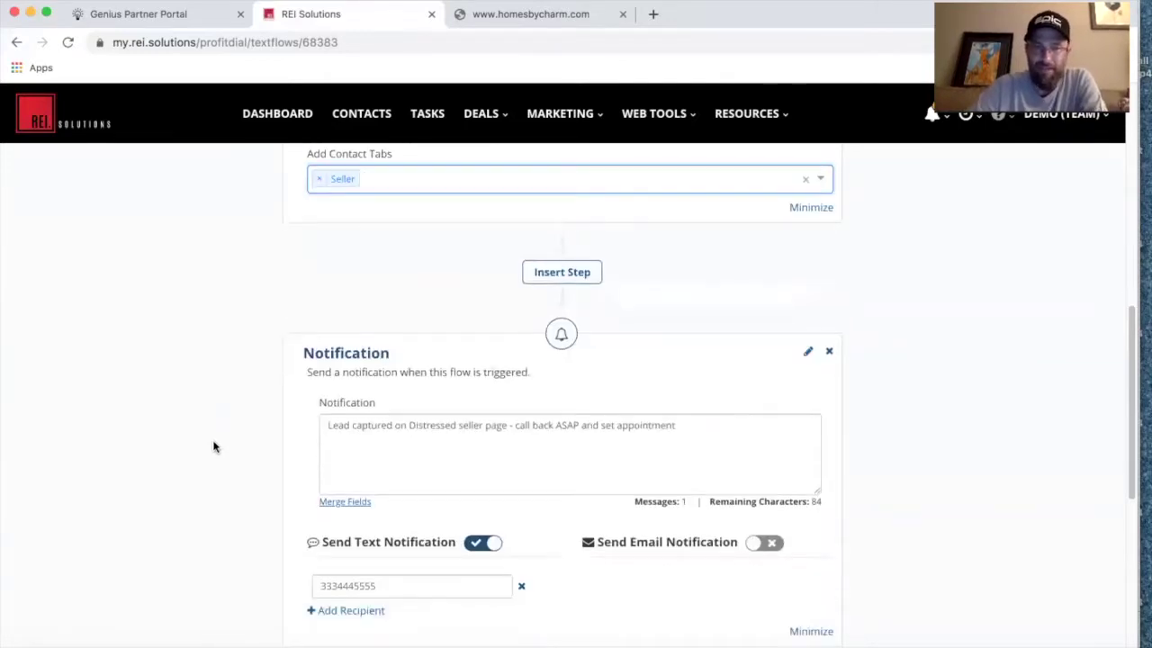
{"action": "scroll", "coordinate": [466, 282], "scroll_direction": "up", "scroll_amount": 3}
{"action": "scroll", "coordinate": [426, 402], "scroll_direction": "down", "scroll_amount": 2}
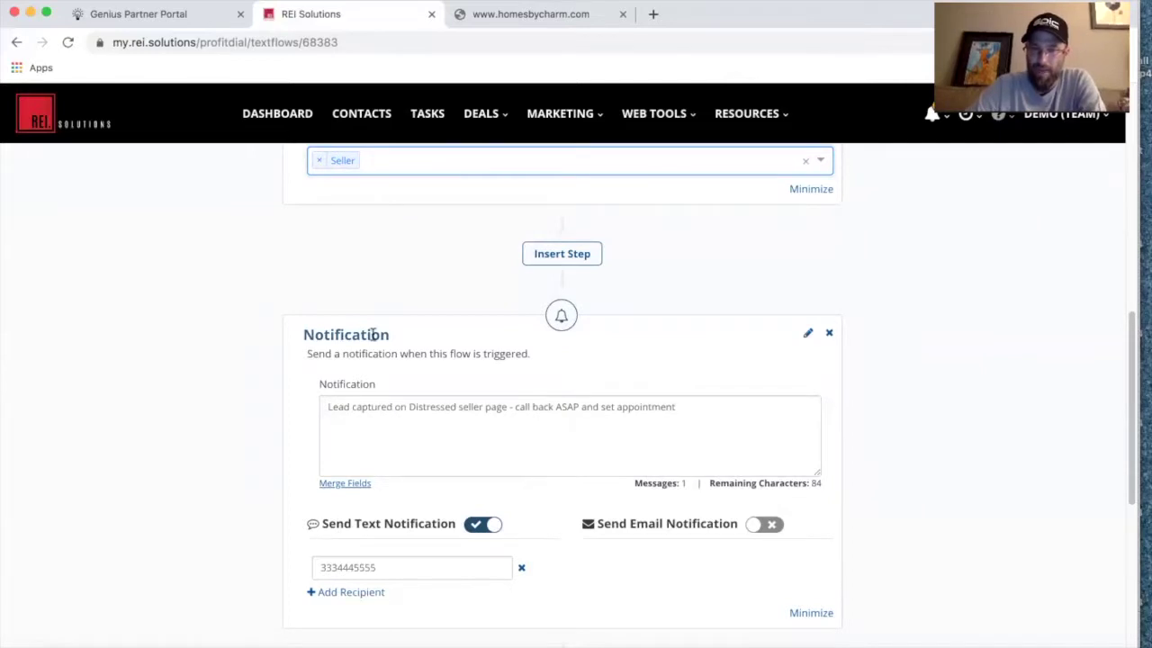
{"action": "scroll", "coordinate": [310, 528], "scroll_direction": "down", "scroll_amount": 5}
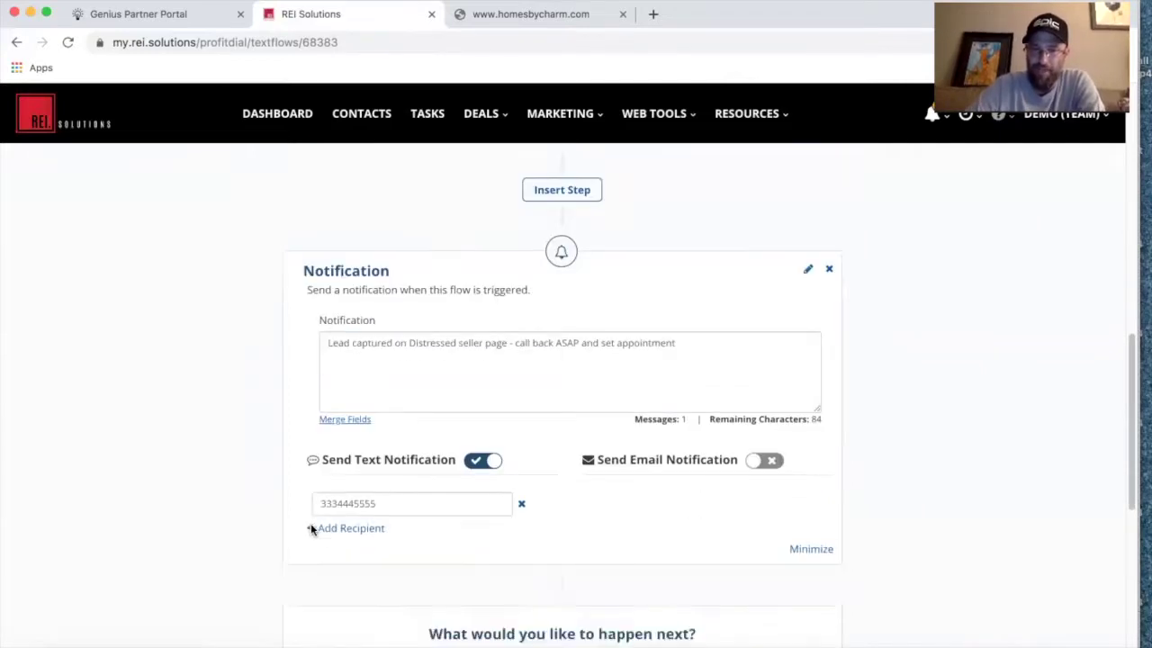
{"action": "scroll", "coordinate": [310, 529], "scroll_direction": "up", "scroll_amount": 3}
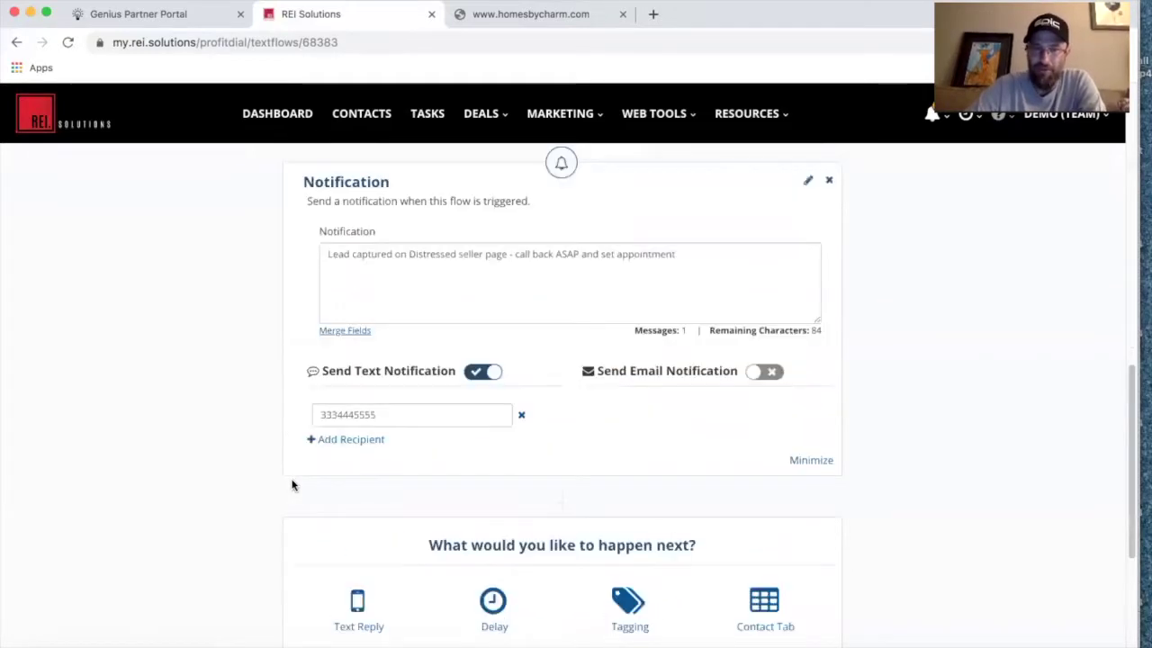
{"action": "scroll", "coordinate": [465, 470], "scroll_direction": "down", "scroll_amount": 3}
{"action": "scroll", "coordinate": [466, 471], "scroll_direction": "down", "scroll_amount": 2}
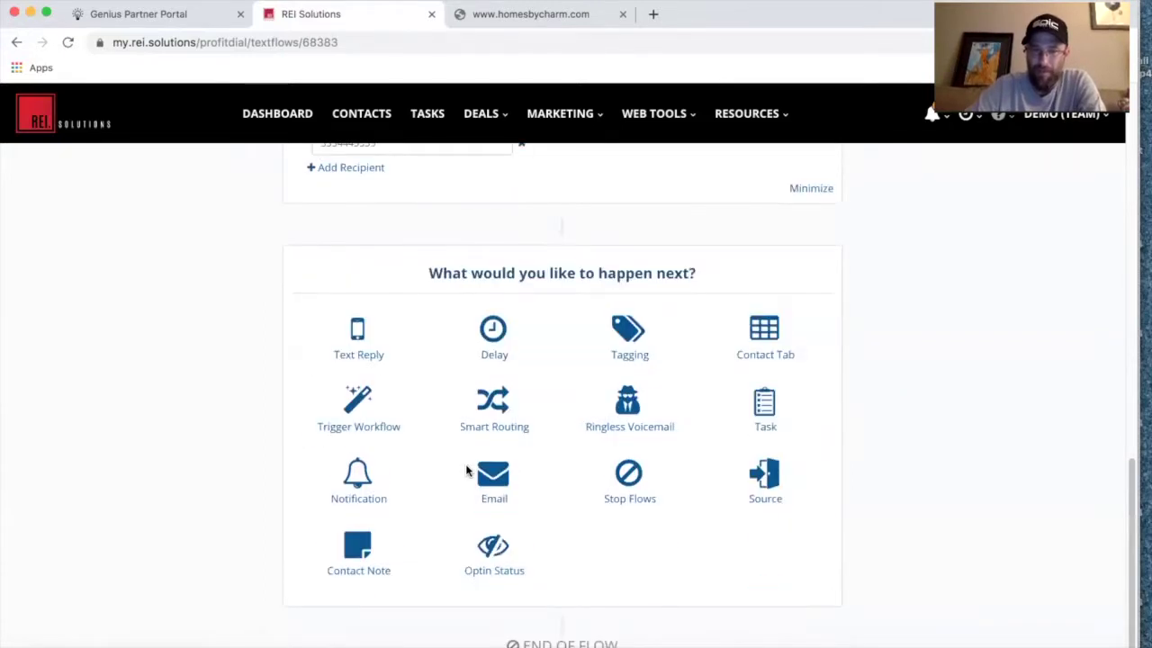
{"action": "left_click", "coordinate": [764, 407]}
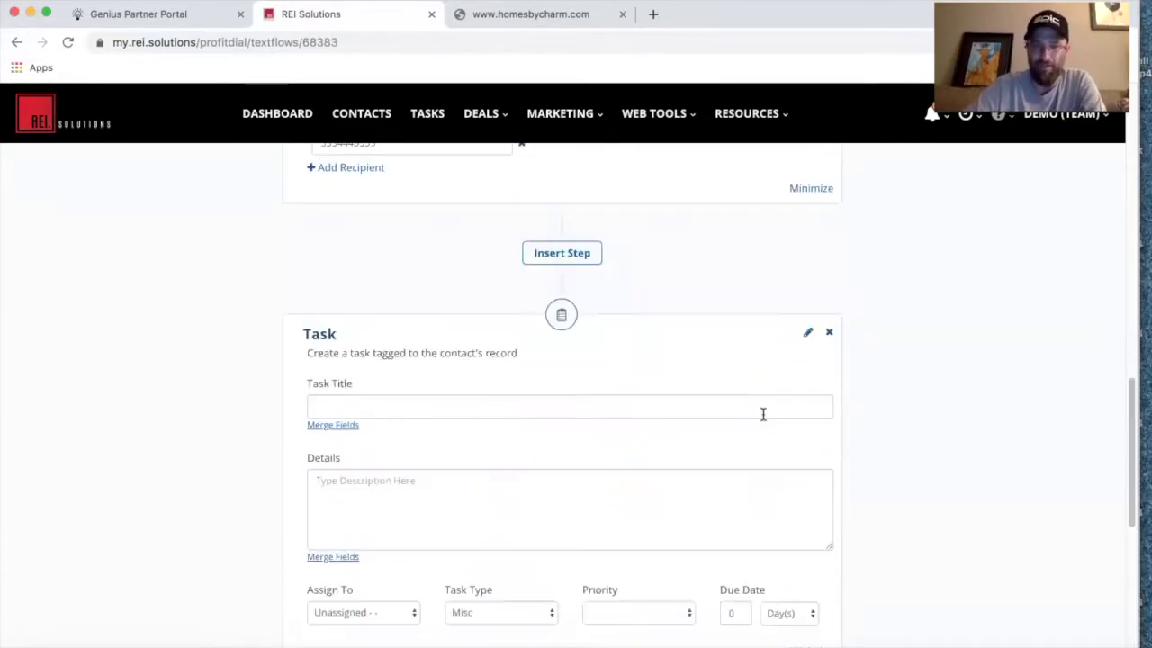
{"action": "type", "text": "Call Back Seller Lead"}
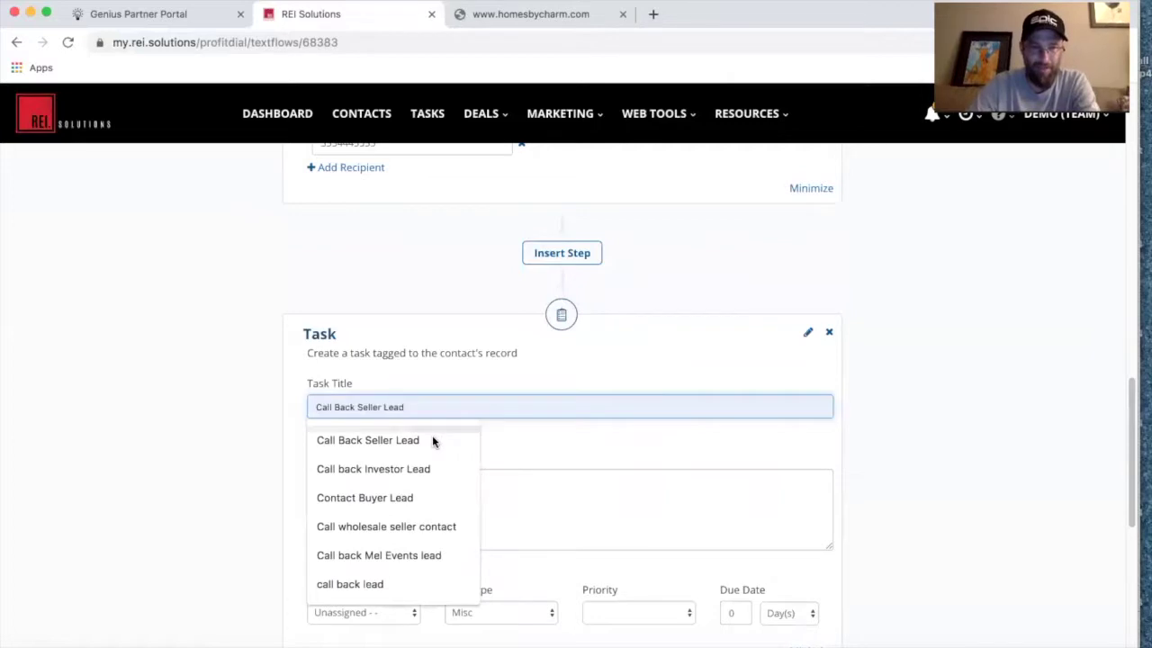
{"action": "left_click", "coordinate": [432, 439]}
{"action": "left_click", "coordinate": [428, 492]}
{"action": "type", "text": "call back aseller asap"}
Assign the task to Sales Associate, with task type Phone Call and priority High
{"action": "scroll", "coordinate": [646, 450], "scroll_direction": "up", "scroll_amount": 3}
{"action": "scroll", "coordinate": [648, 453], "scroll_direction": "down", "scroll_amount": 5}
{"action": "left_click", "coordinate": [372, 496]}
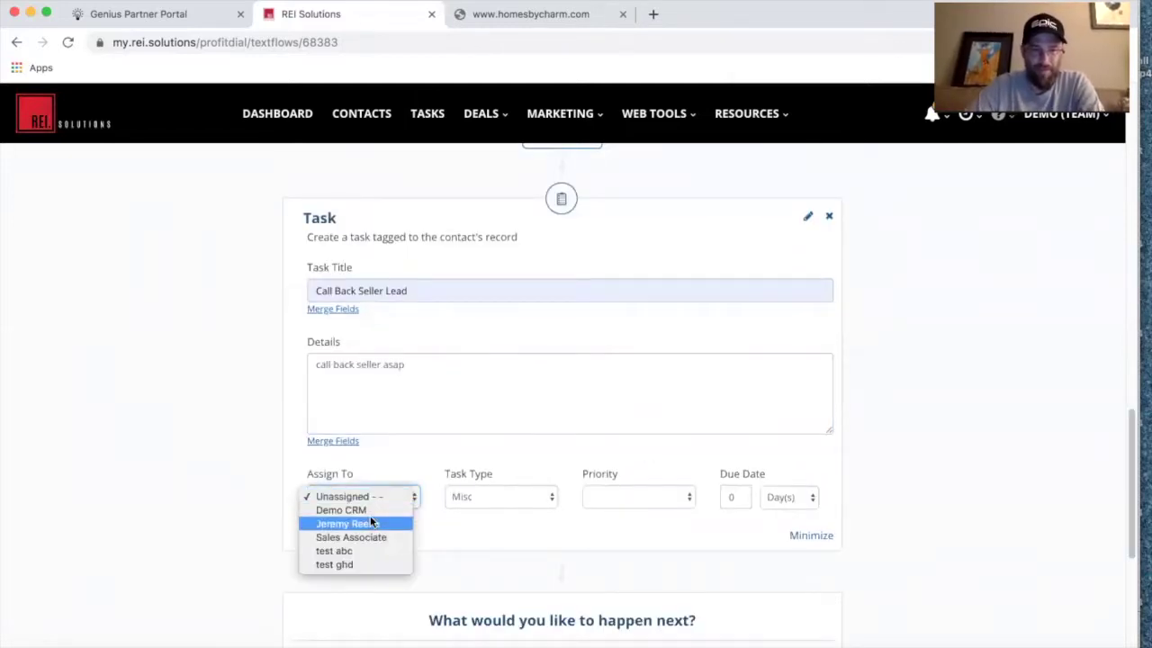
{"action": "left_click", "coordinate": [369, 536]}
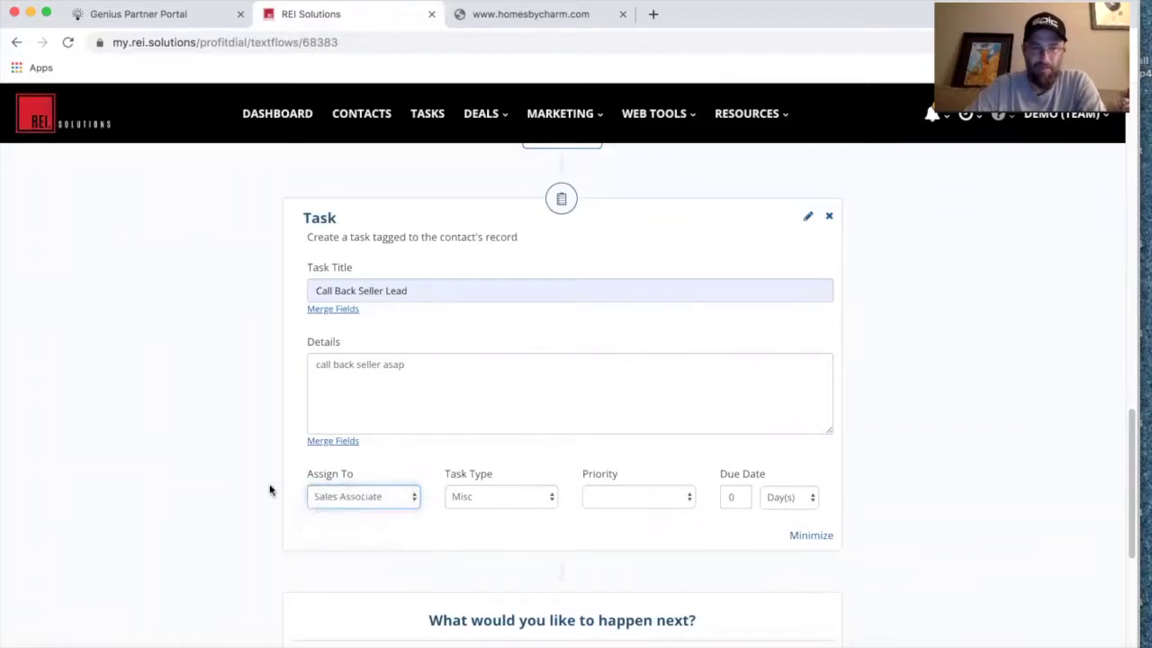
{"action": "left_click", "coordinate": [548, 497]}
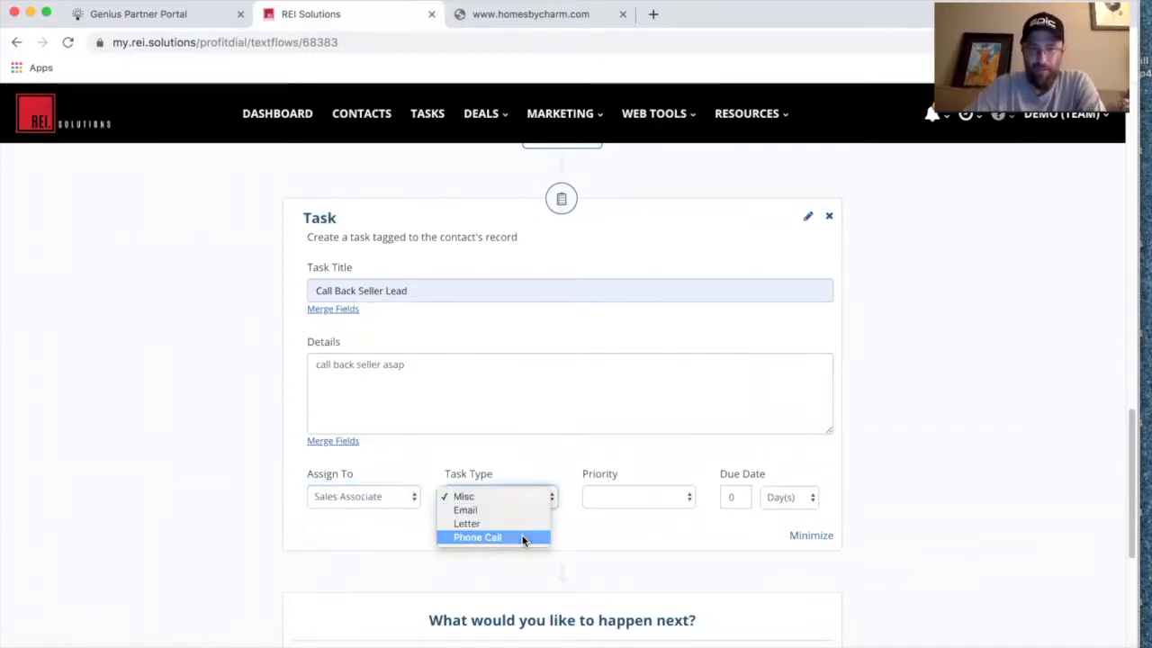
{"action": "left_click", "coordinate": [524, 537]}
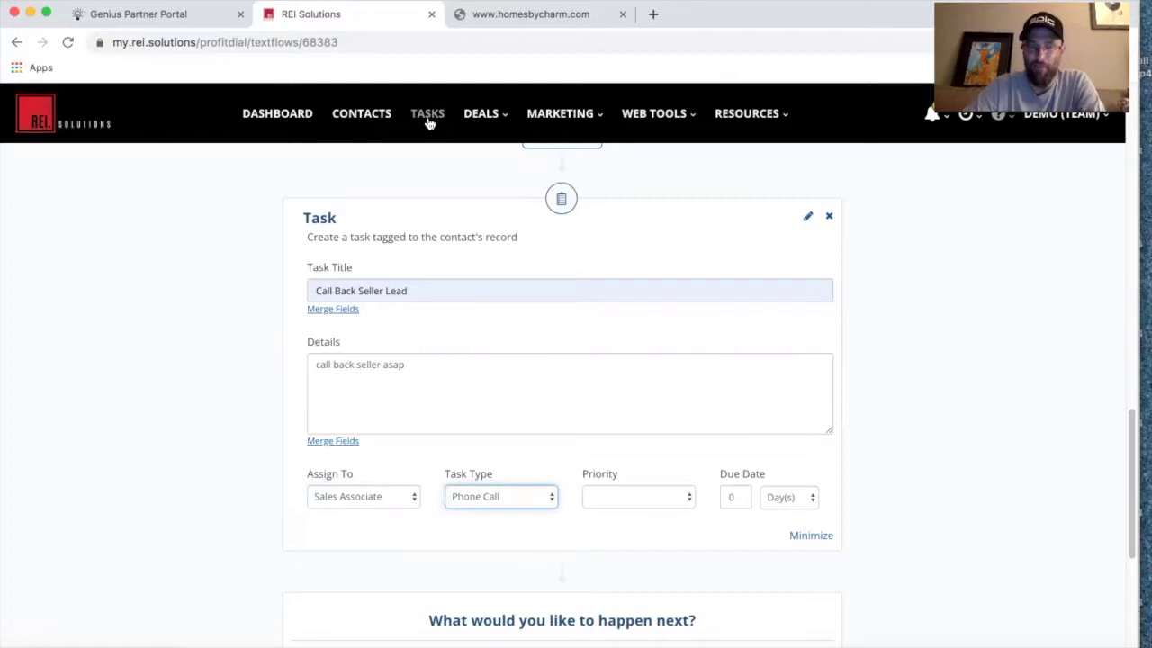
{"action": "left_click", "coordinate": [636, 494]}
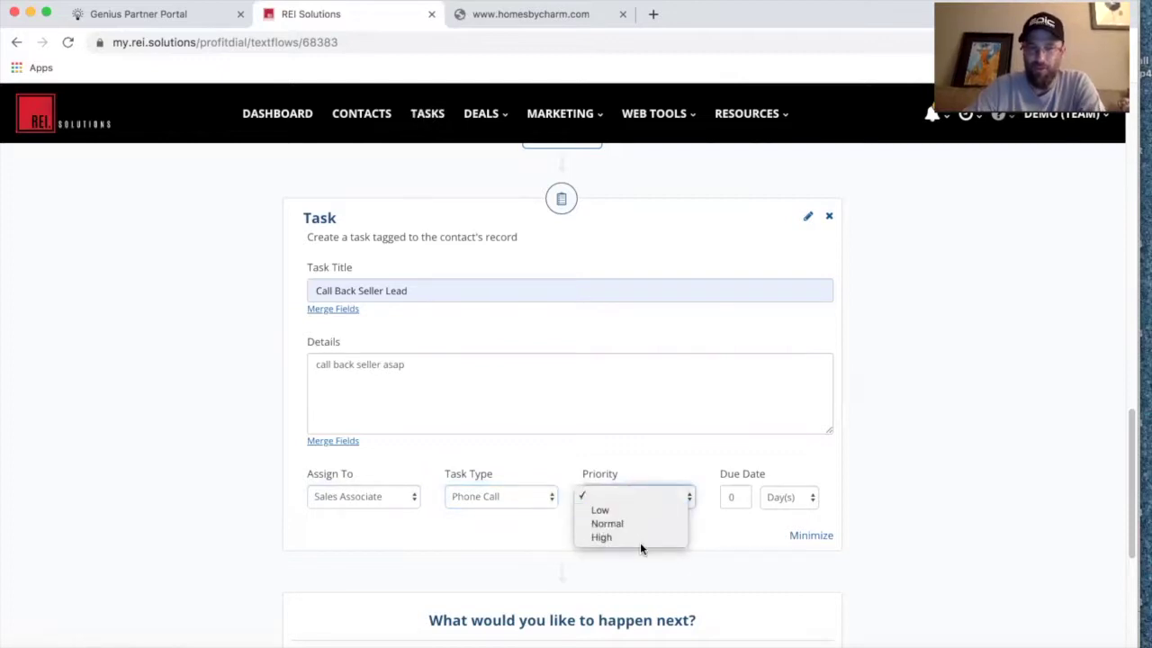
{"action": "left_click", "coordinate": [639, 535]}
Add a Delay step after the Task that waits at least 5 minutes
{"action": "scroll", "coordinate": [188, 320], "scroll_direction": "up", "scroll_amount": 3}
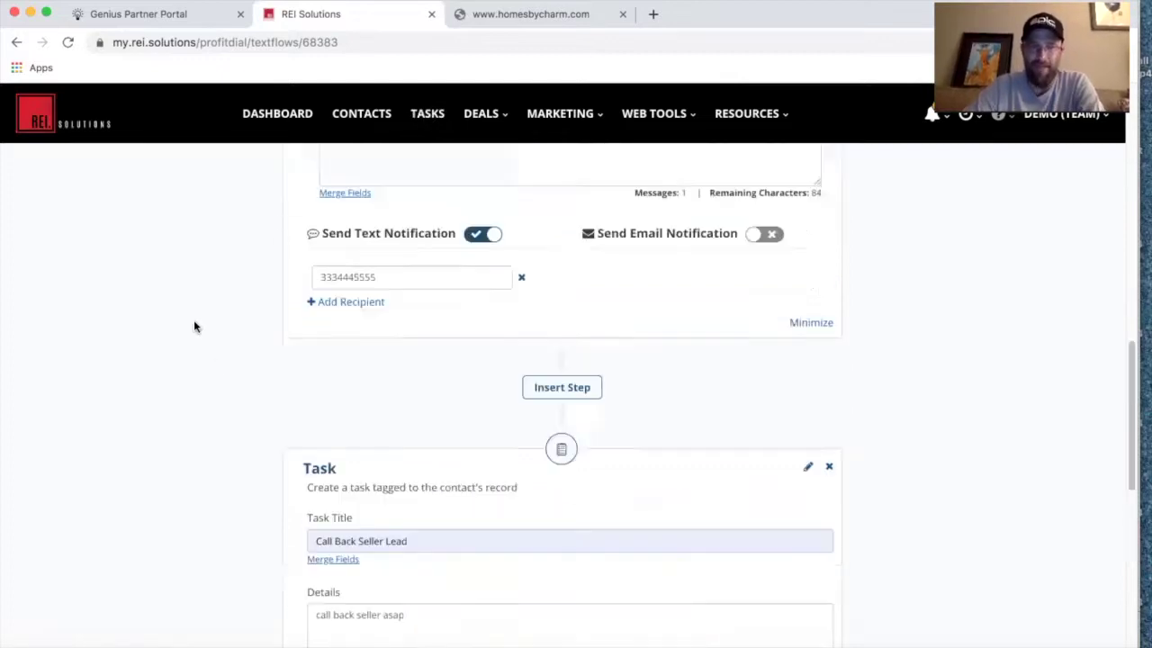
{"action": "scroll", "coordinate": [441, 441], "scroll_direction": "down", "scroll_amount": 3}
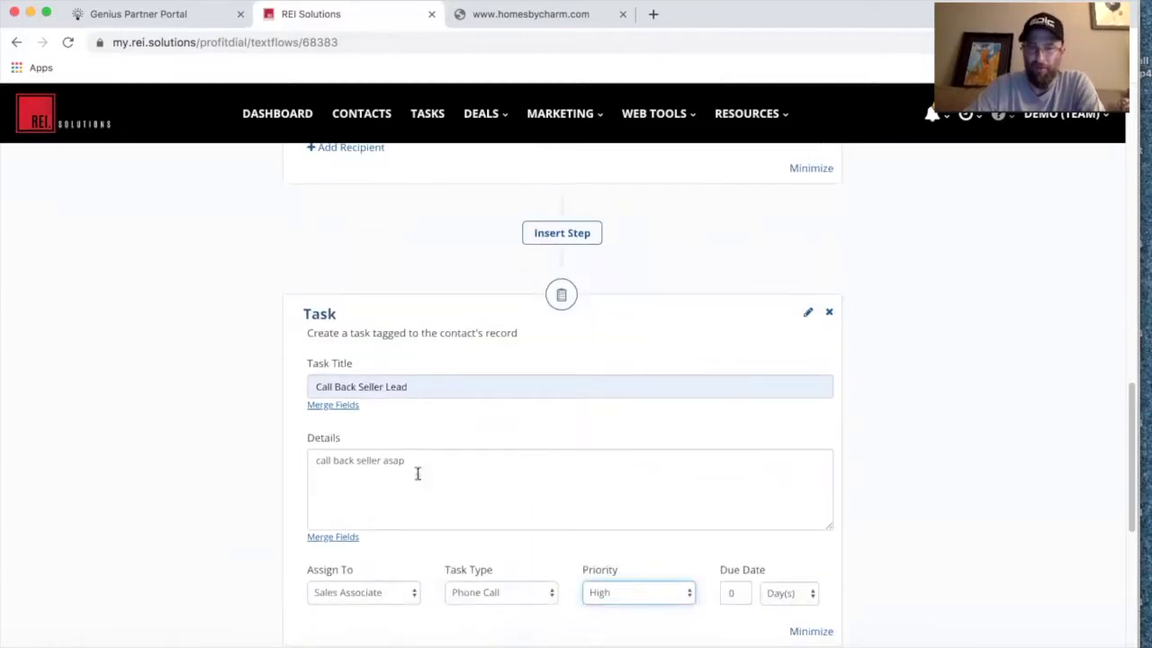
{"action": "scroll", "coordinate": [518, 465], "scroll_direction": "down", "scroll_amount": 2}
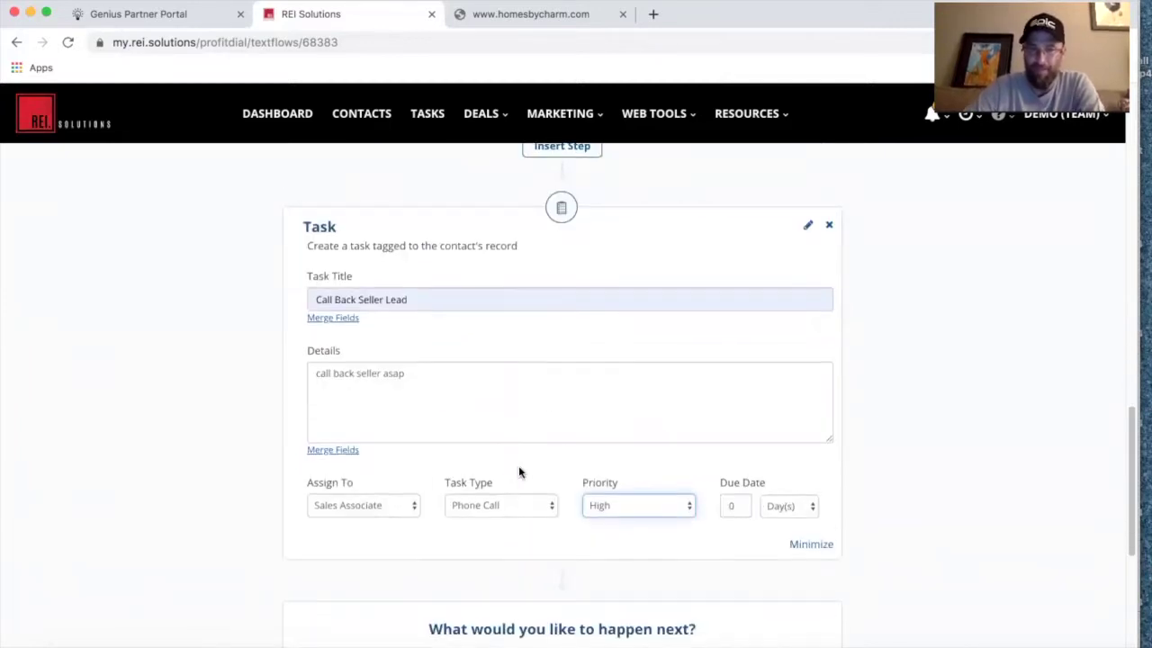
{"action": "scroll", "coordinate": [518, 465], "scroll_direction": "down", "scroll_amount": 6}
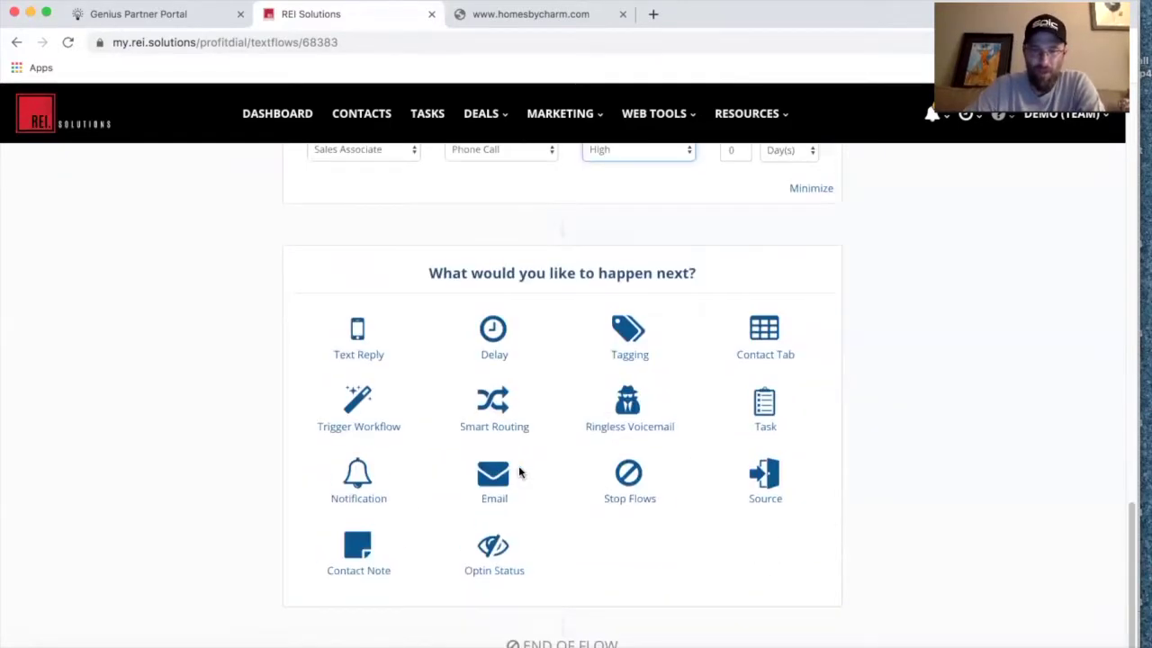
{"action": "left_click", "coordinate": [492, 341]}
{"action": "type", "text": "5"}
{"action": "left_click", "coordinate": [401, 408]}
{"action": "left_click", "coordinate": [395, 379]}
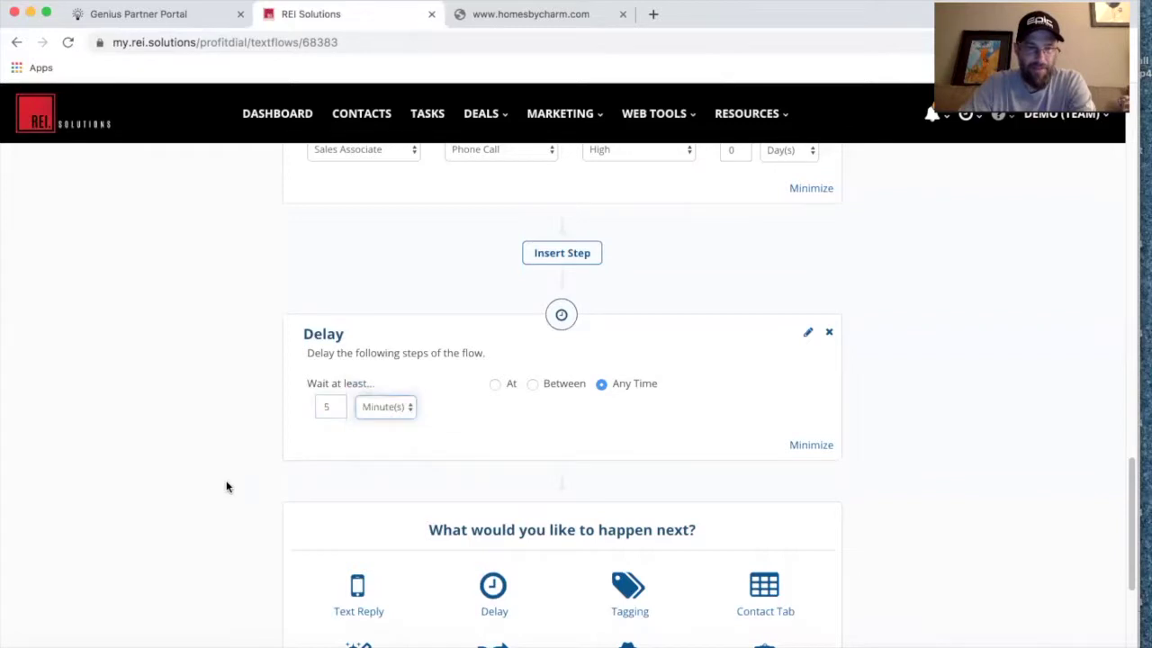
Add a Text Reply step reading "Thanks for reaching out. I think we might have an offer for you on your property that would make your day"
{"action": "scroll", "coordinate": [226, 483], "scroll_direction": "down", "scroll_amount": 3}
{"action": "left_click", "coordinate": [358, 470]}
{"action": "left_click", "coordinate": [387, 547]}
{"action": "type", "text": "Thanks for "}
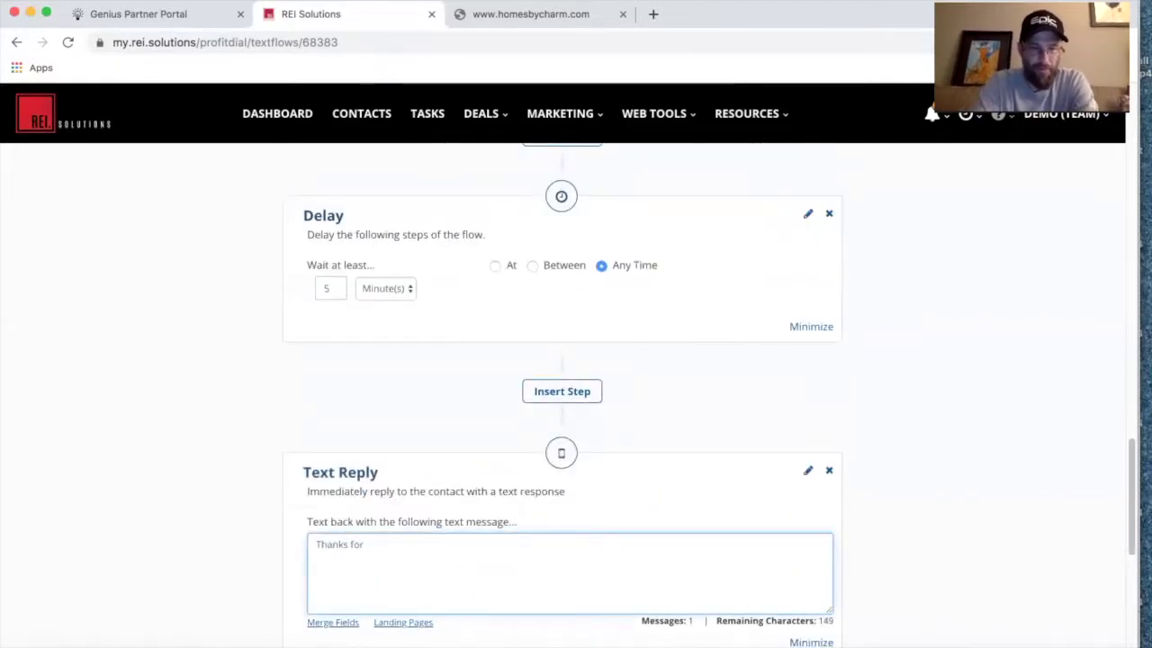
{"action": "type", "text": "reaching out"}
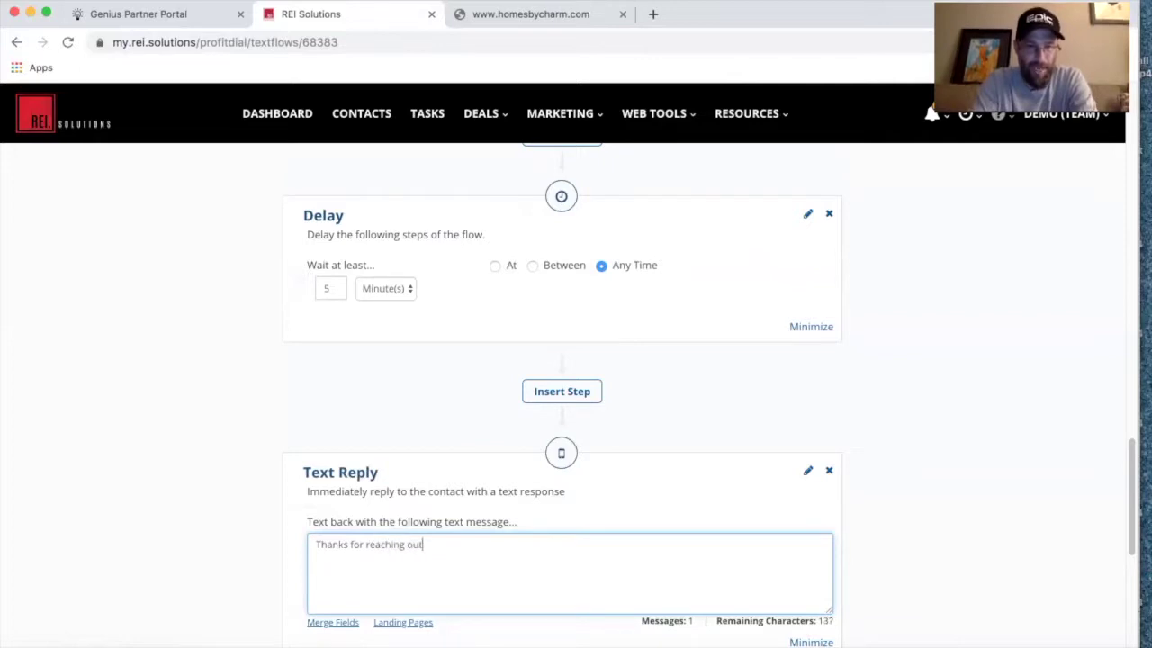
{"action": "type", "text": ". I think"}
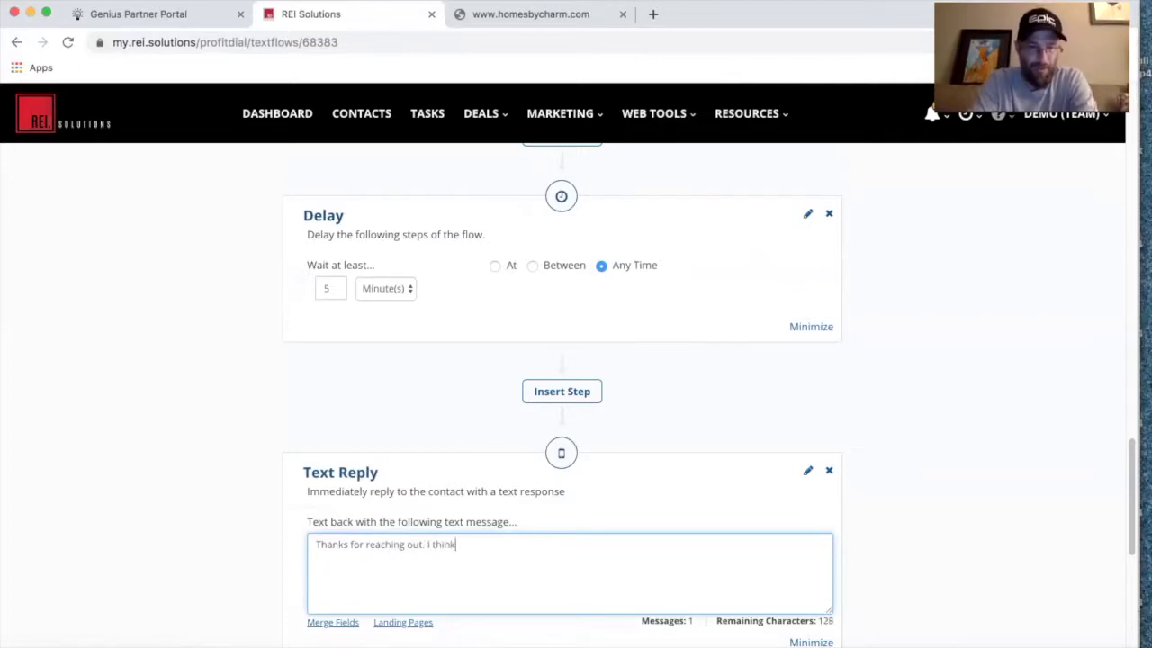
{"action": "type", "text": " we might have a"}
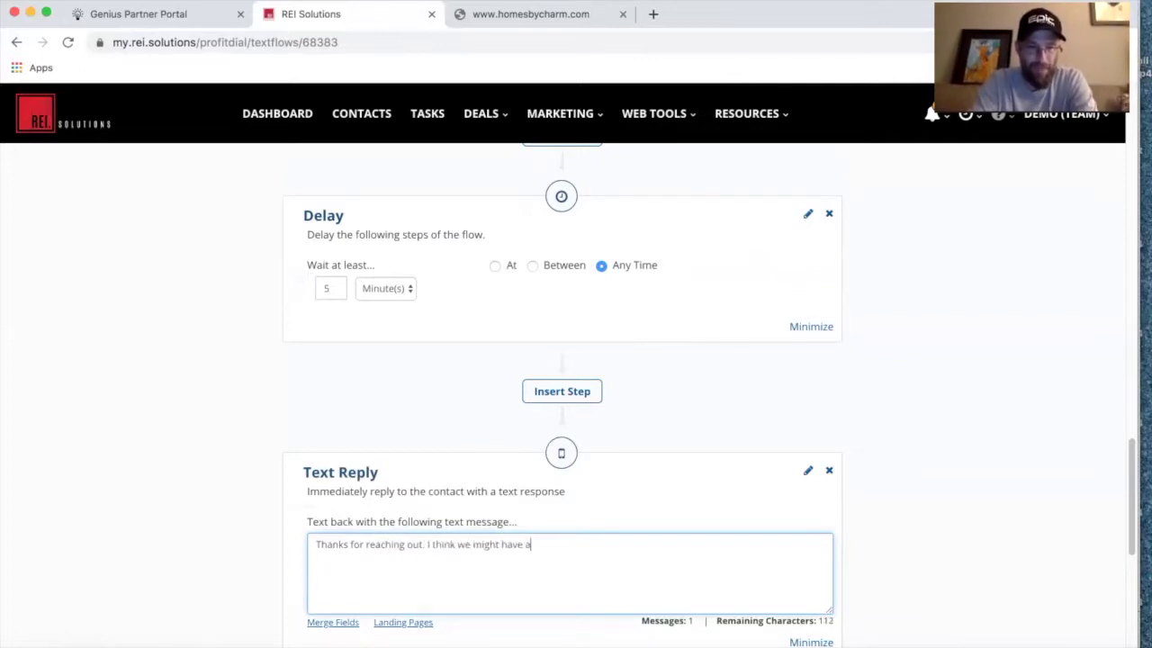
{"action": "type", "text": "n offer fro"}
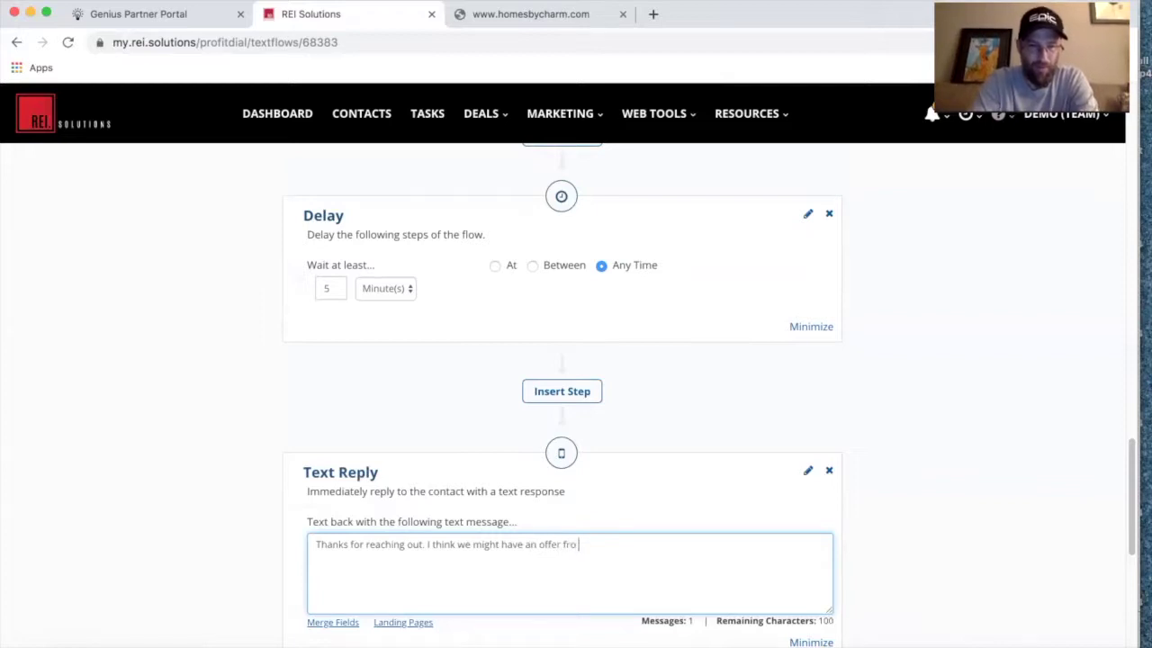
{"action": "type", "text": " you "}
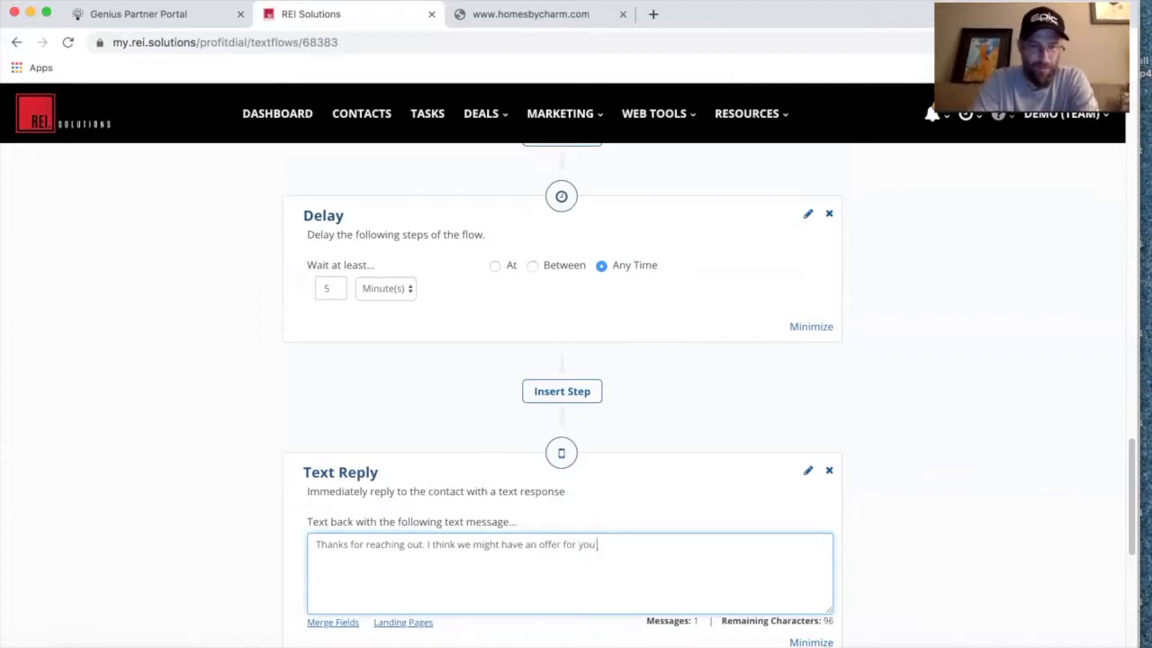
{"action": "type", "text": "on your property"}
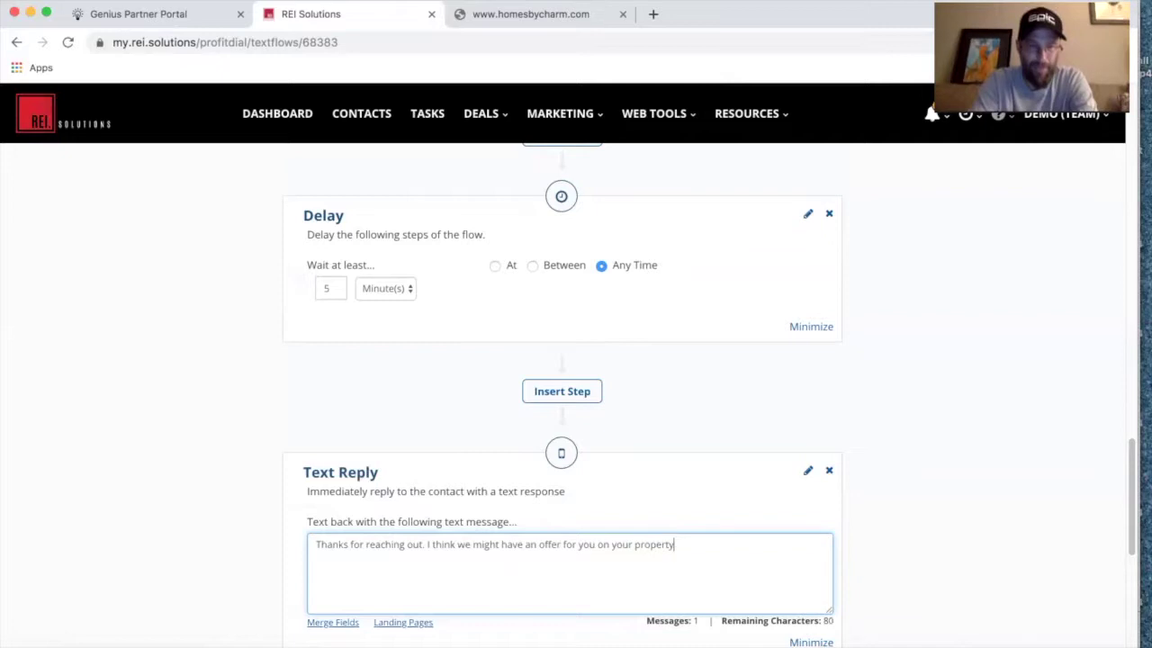
{"action": "type", "text": " that wou"}
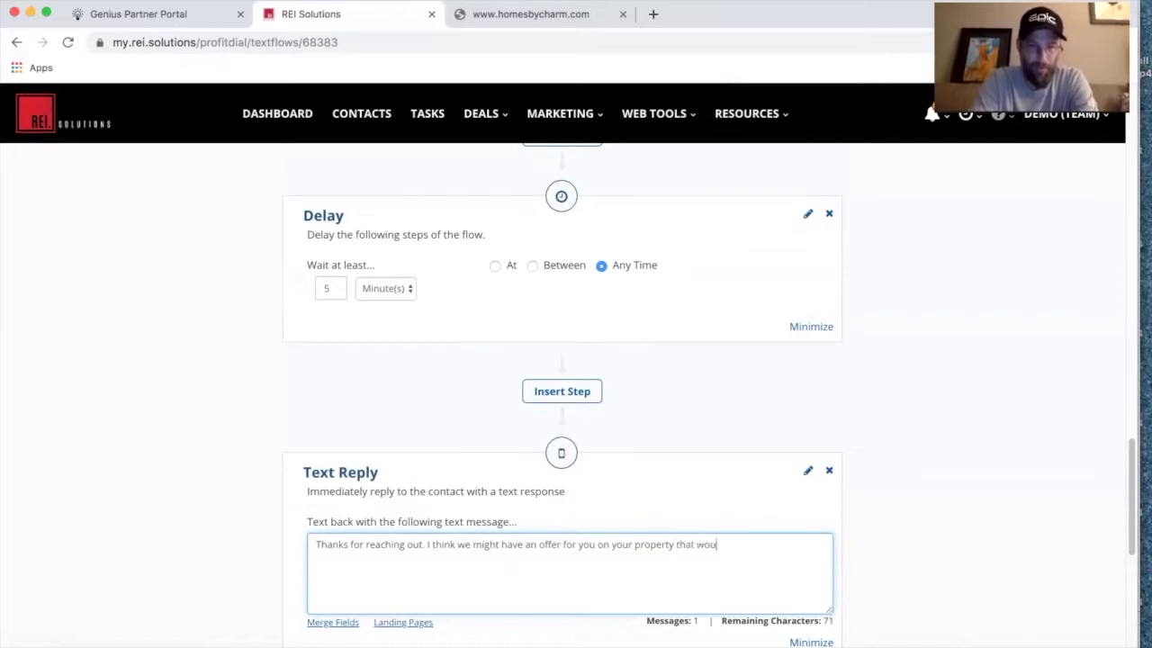
{"action": "type", "text": "ld make your day"}
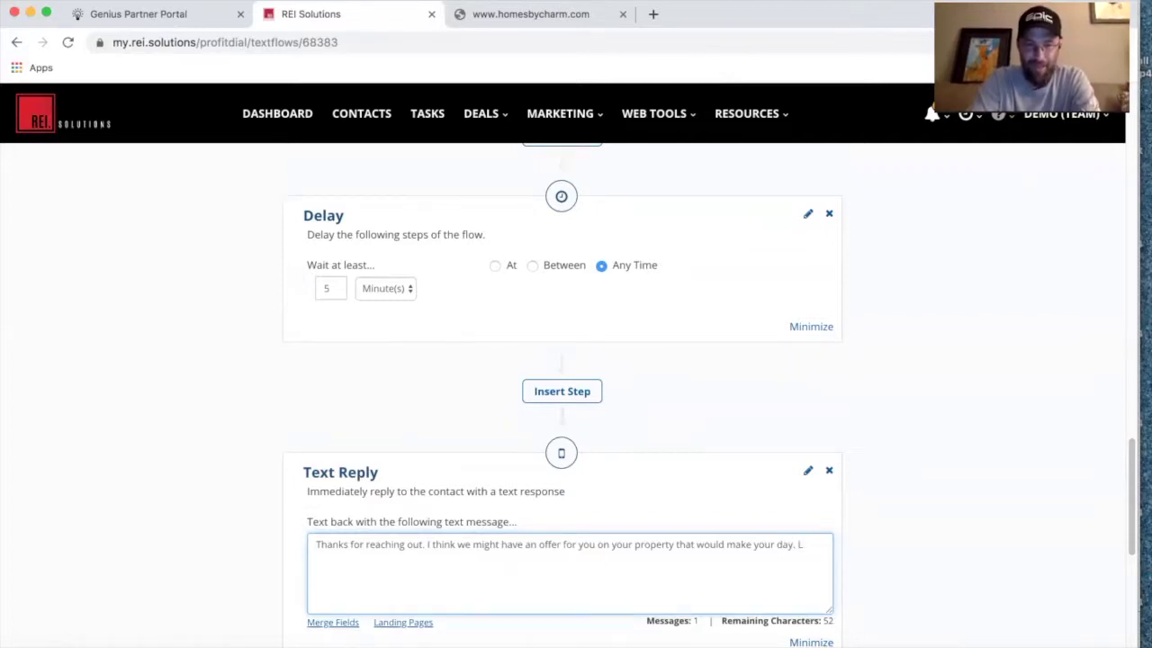
Finish the text reply message with "I will call you later. Is there a best time?"
{"action": "type", "text": ". I will call you later. I"}
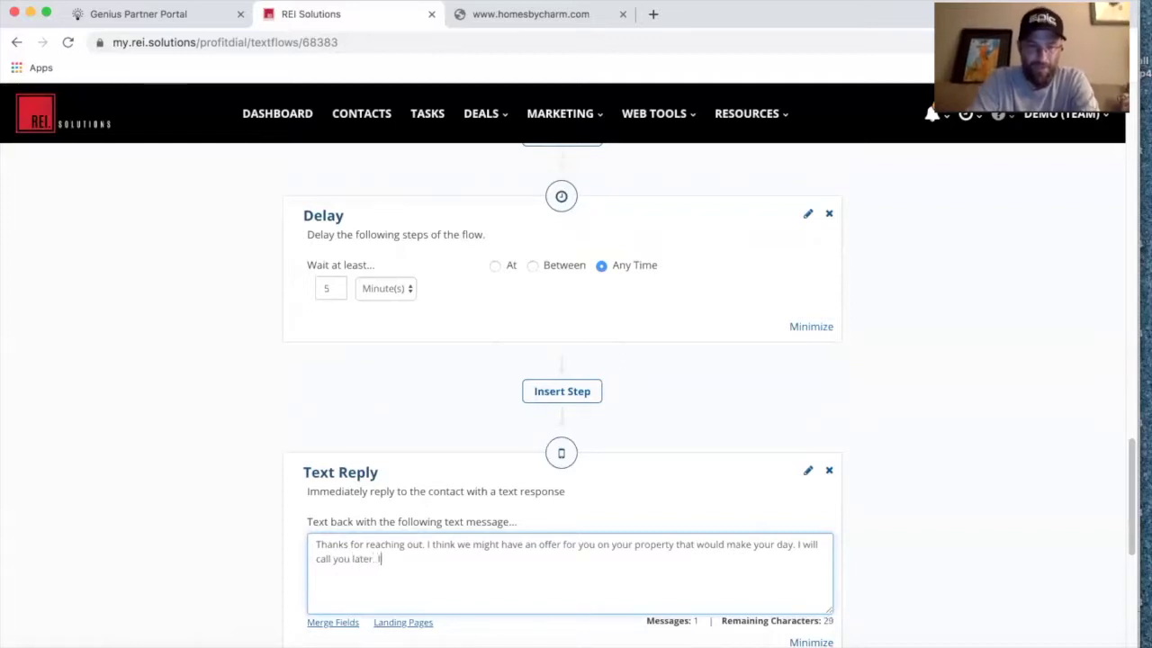
{"action": "type", "text": "ere a bets"}
{"action": "type", "text": " time?"}
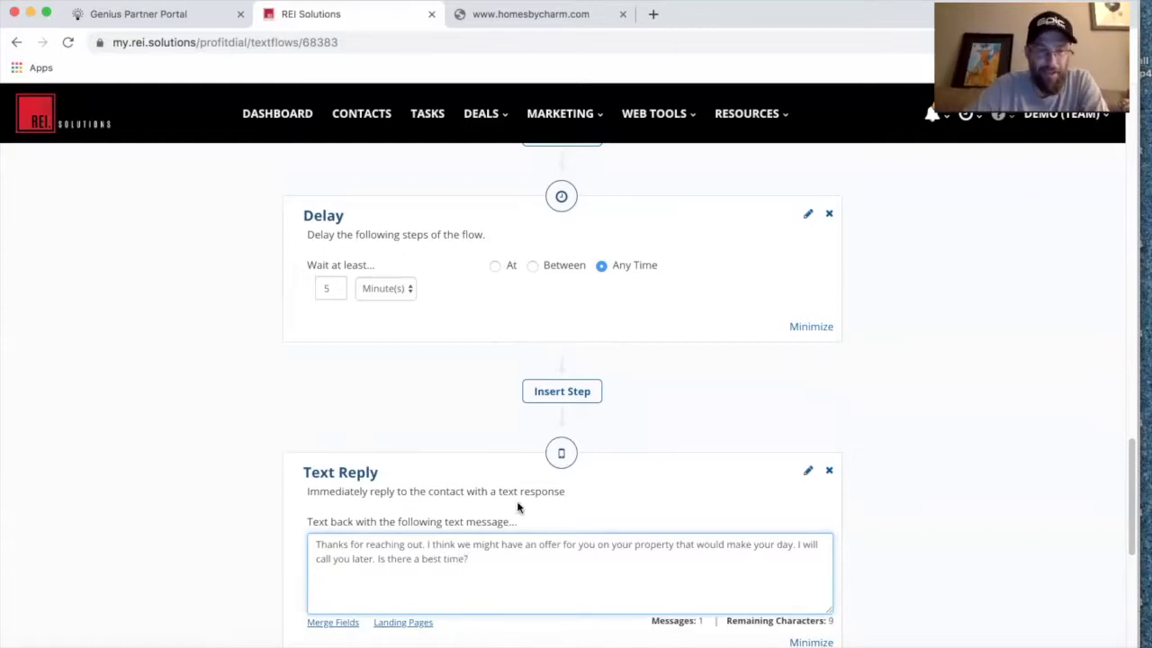
Shorten the wait in the Delay step before the Text Reply to 2 minutes
{"action": "scroll", "coordinate": [516, 507], "scroll_direction": "down", "scroll_amount": 3}
{"action": "scroll", "coordinate": [516, 507], "scroll_direction": "up", "scroll_amount": 5}
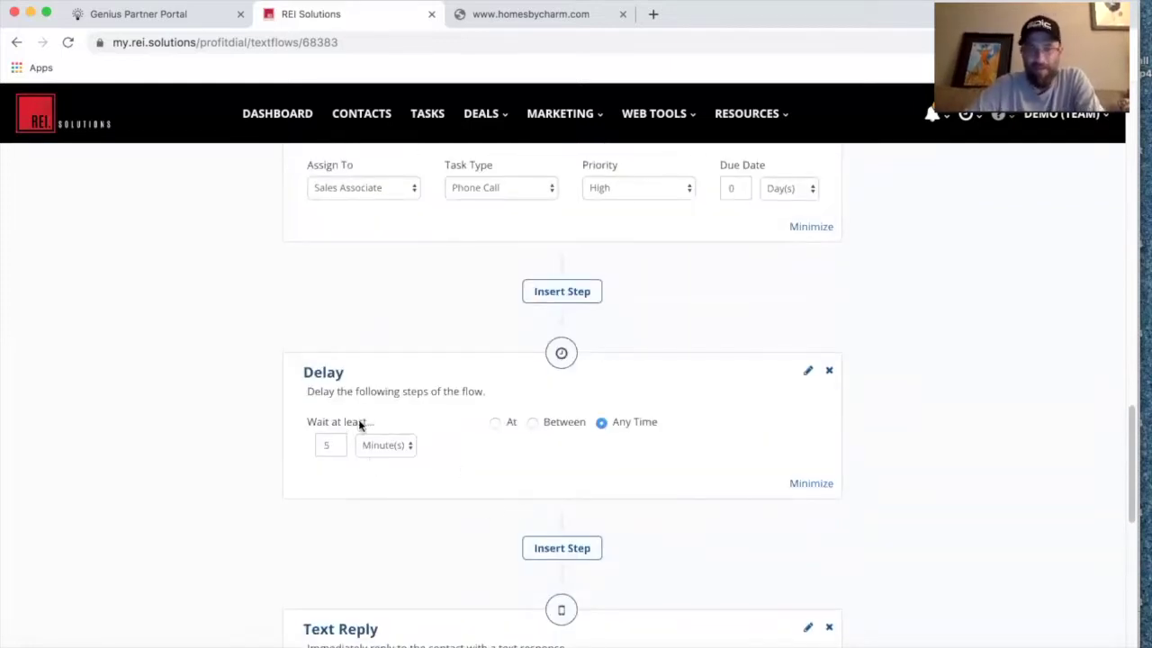
{"action": "left_click_drag", "start_coordinate": [335, 443], "coordinate": [313, 450]}
{"action": "left_click", "coordinate": [216, 480]}
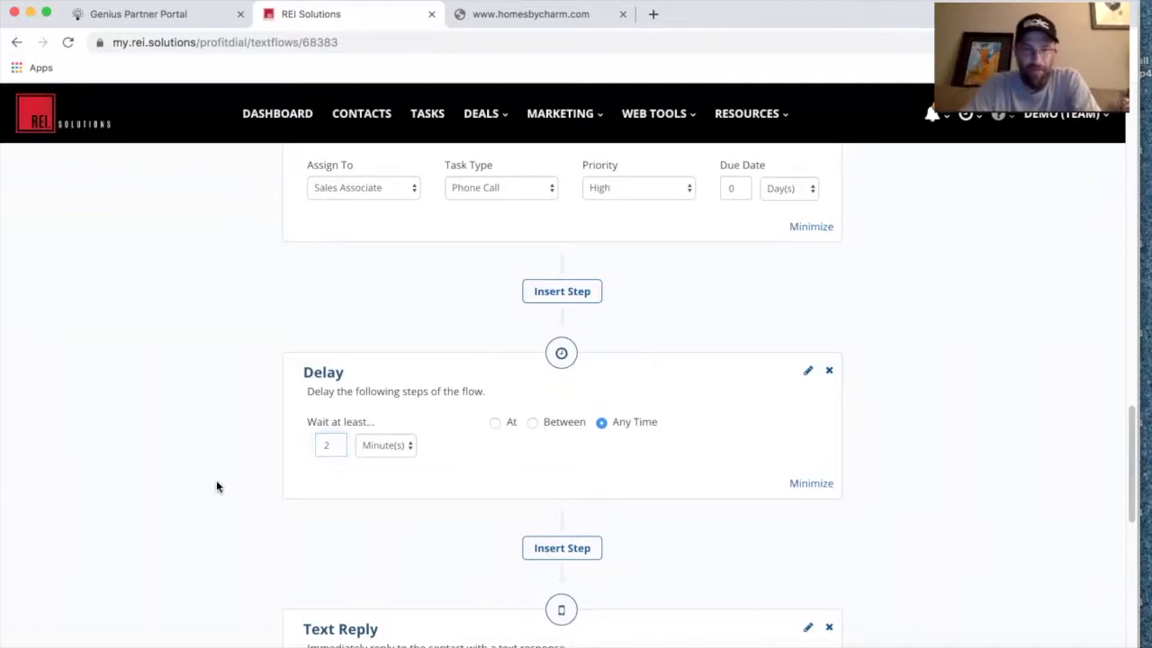
Add an Email step after the Text Reply and send it from the Demo CRM marketing profile
{"action": "scroll", "coordinate": [216, 480], "scroll_direction": "down", "scroll_amount": 4}
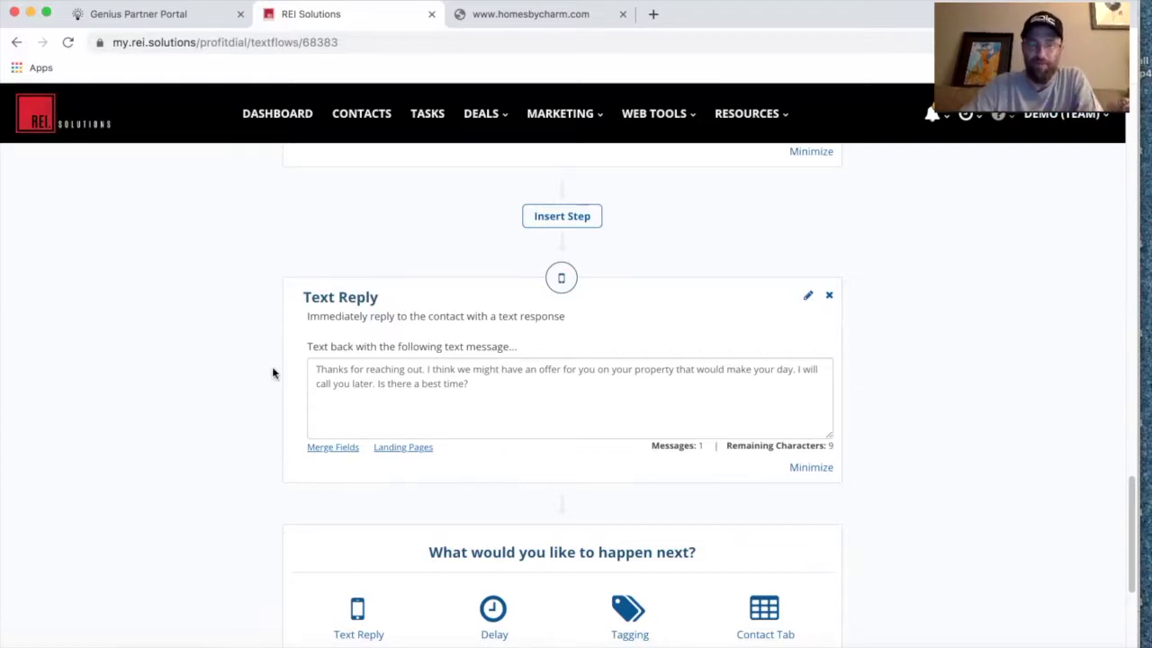
{"action": "scroll", "coordinate": [451, 490], "scroll_direction": "up", "scroll_amount": 3}
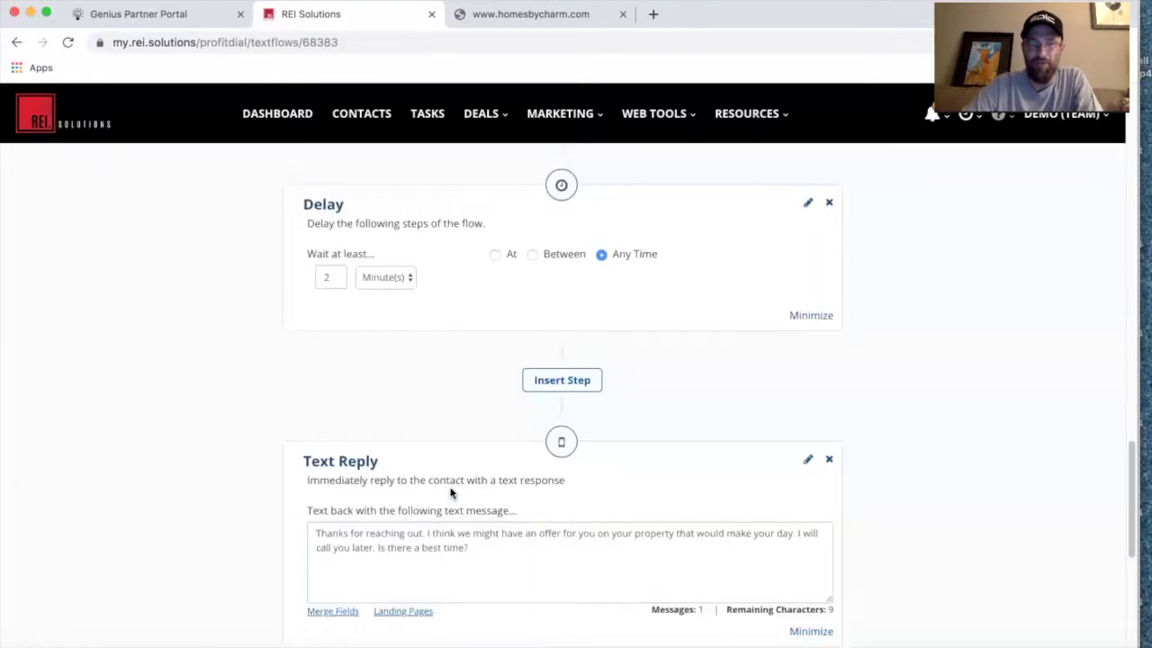
{"action": "scroll", "coordinate": [445, 488], "scroll_direction": "down", "scroll_amount": 2}
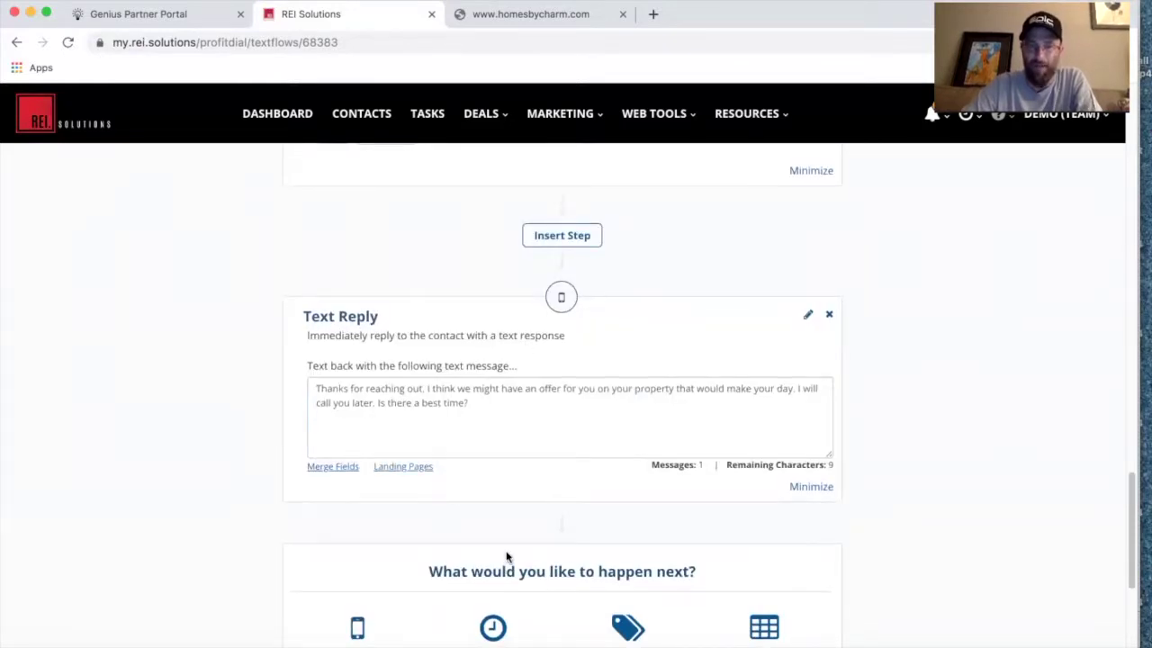
{"action": "scroll", "coordinate": [507, 556], "scroll_direction": "down", "scroll_amount": 3}
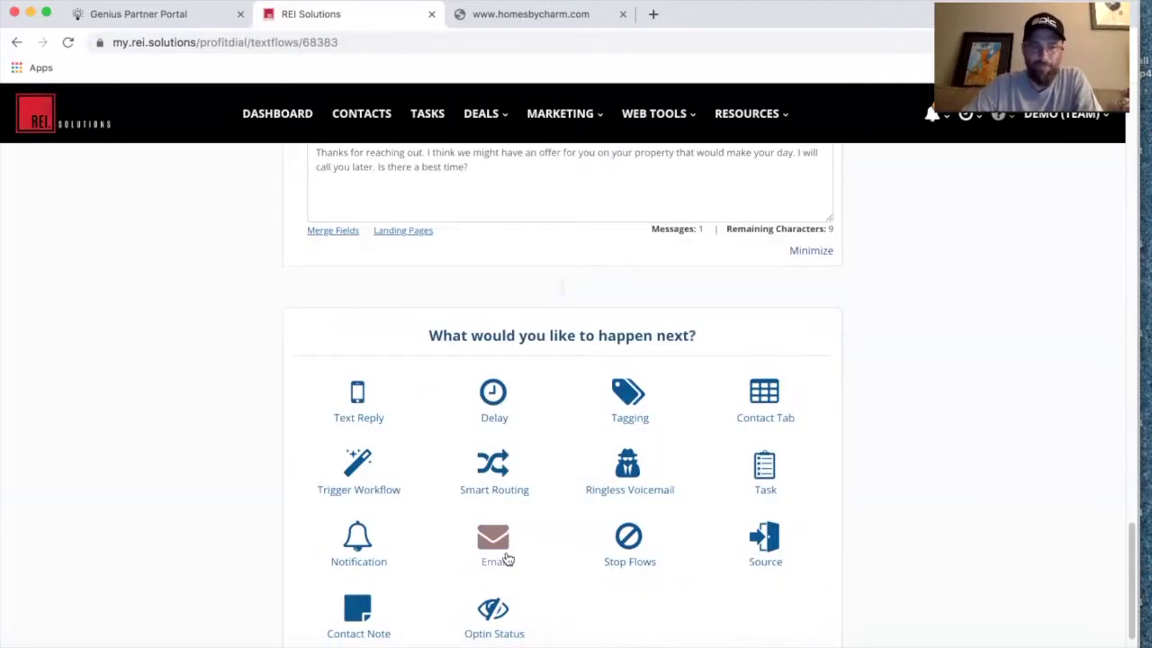
{"action": "scroll", "coordinate": [507, 560], "scroll_direction": "down", "scroll_amount": 1}
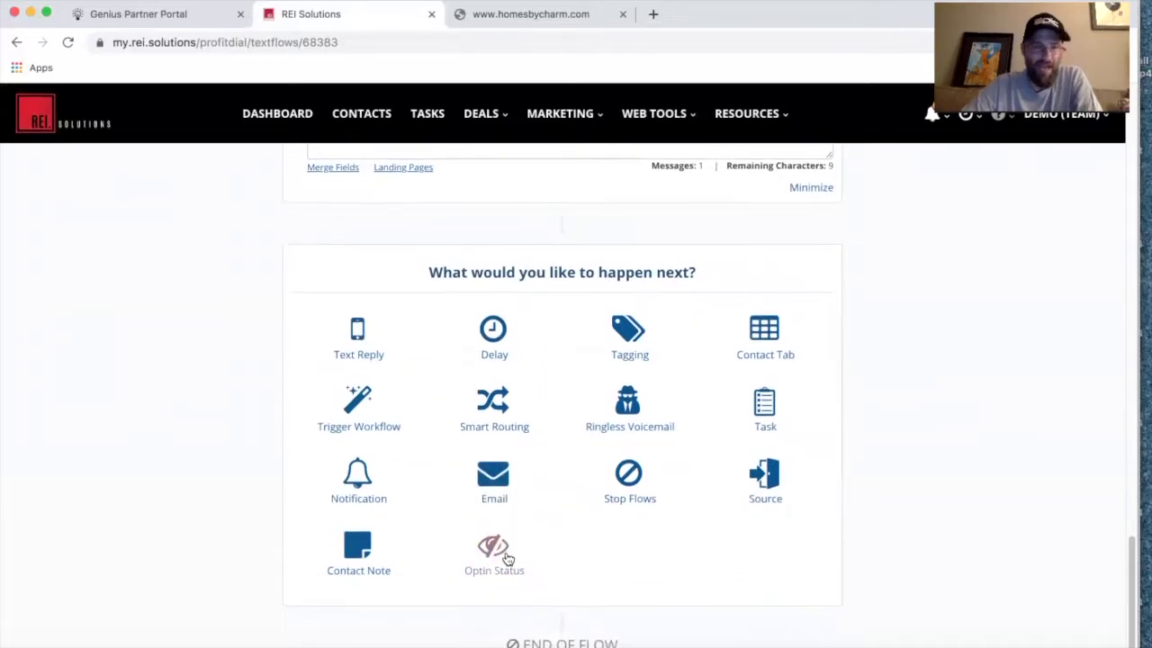
{"action": "left_click", "coordinate": [494, 484]}
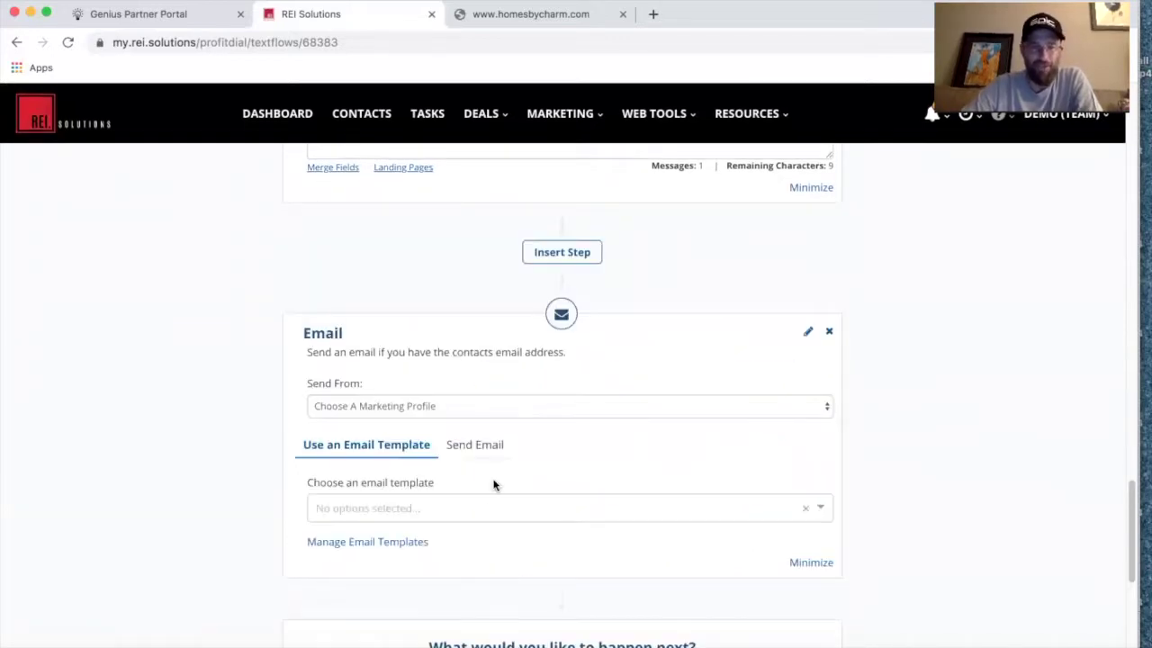
{"action": "left_click", "coordinate": [430, 406]}
{"action": "left_click", "coordinate": [432, 416]}
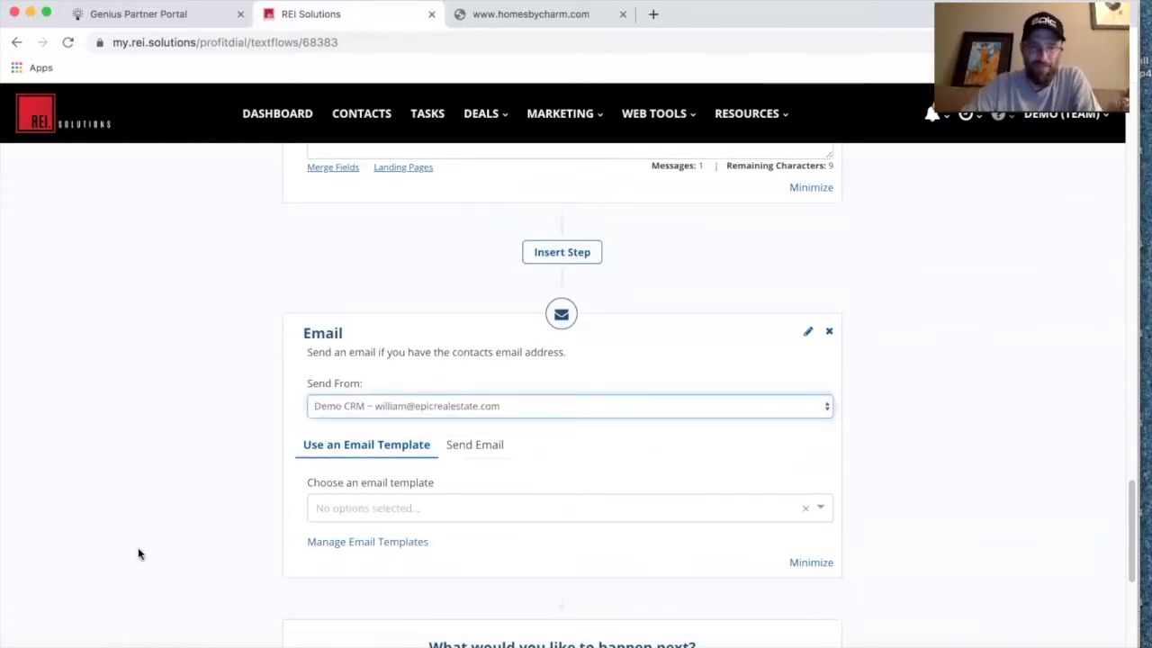
Choose "System: Distressed Seller - Email 1" as the template for the Email step
{"action": "scroll", "coordinate": [139, 547], "scroll_direction": "down", "scroll_amount": 1}
{"action": "left_click", "coordinate": [441, 419]}
{"action": "scroll", "coordinate": [465, 484], "scroll_direction": "down", "scroll_amount": 3}
{"action": "scroll", "coordinate": [465, 485], "scroll_direction": "down", "scroll_amount": 10}
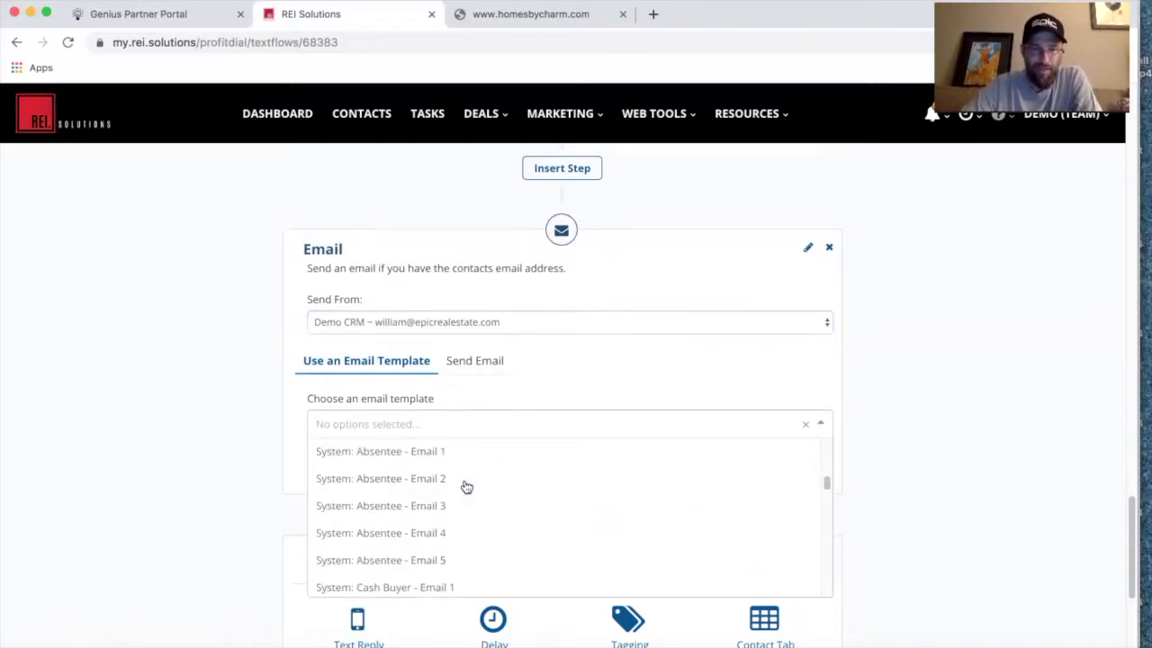
{"action": "left_click", "coordinate": [444, 452]}
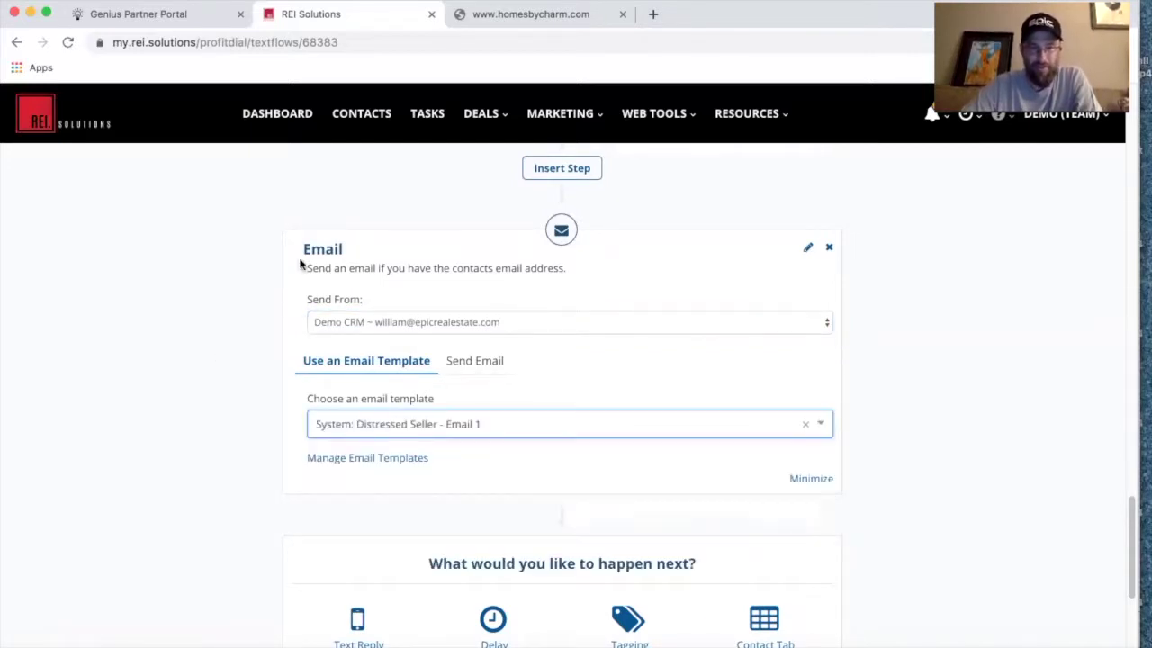
Add a Delay step after the first Email that waits at least 7 days
{"action": "scroll", "coordinate": [342, 468], "scroll_direction": "down", "scroll_amount": 2}
{"action": "left_click", "coordinate": [493, 457]}
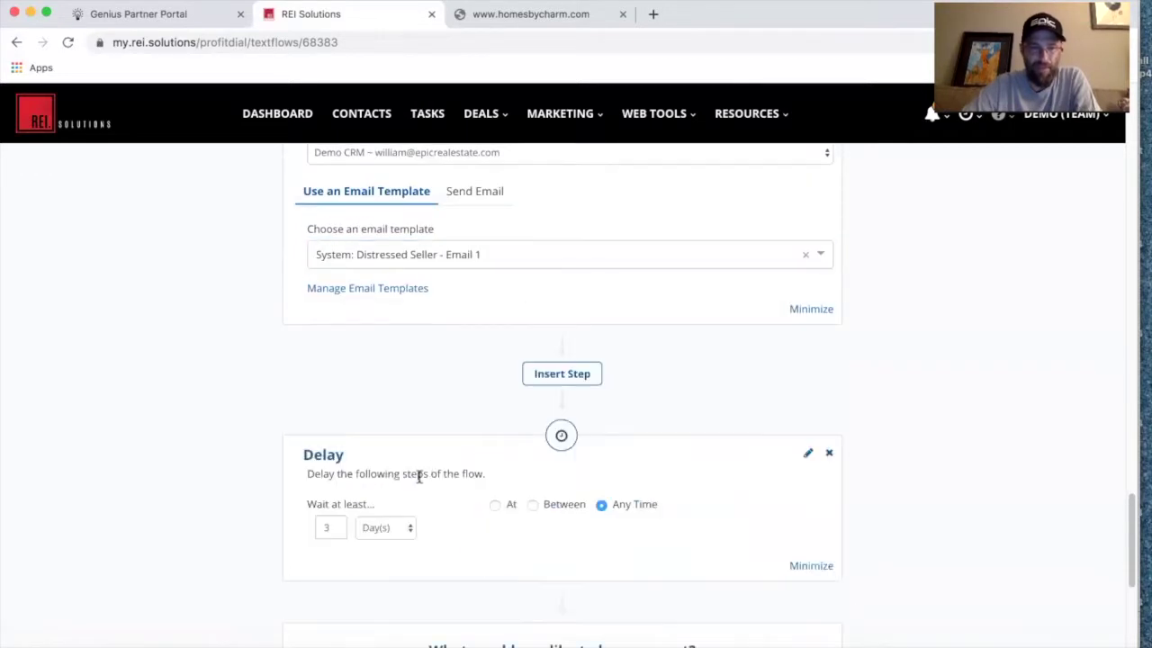
{"action": "left_click", "coordinate": [339, 527]}
{"action": "type", "text": "7"}
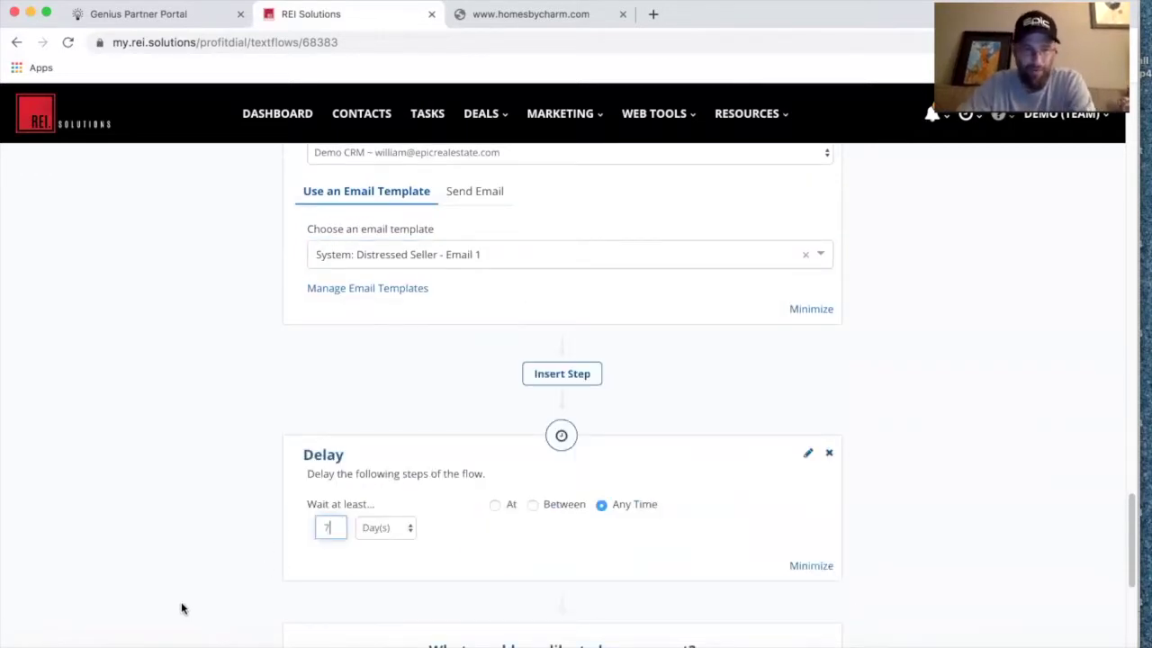
Add a second Email step from the Demo CRM profile using the template "System: Distressed Seller - Email 2"
{"action": "scroll", "coordinate": [181, 608], "scroll_direction": "down", "scroll_amount": 5}
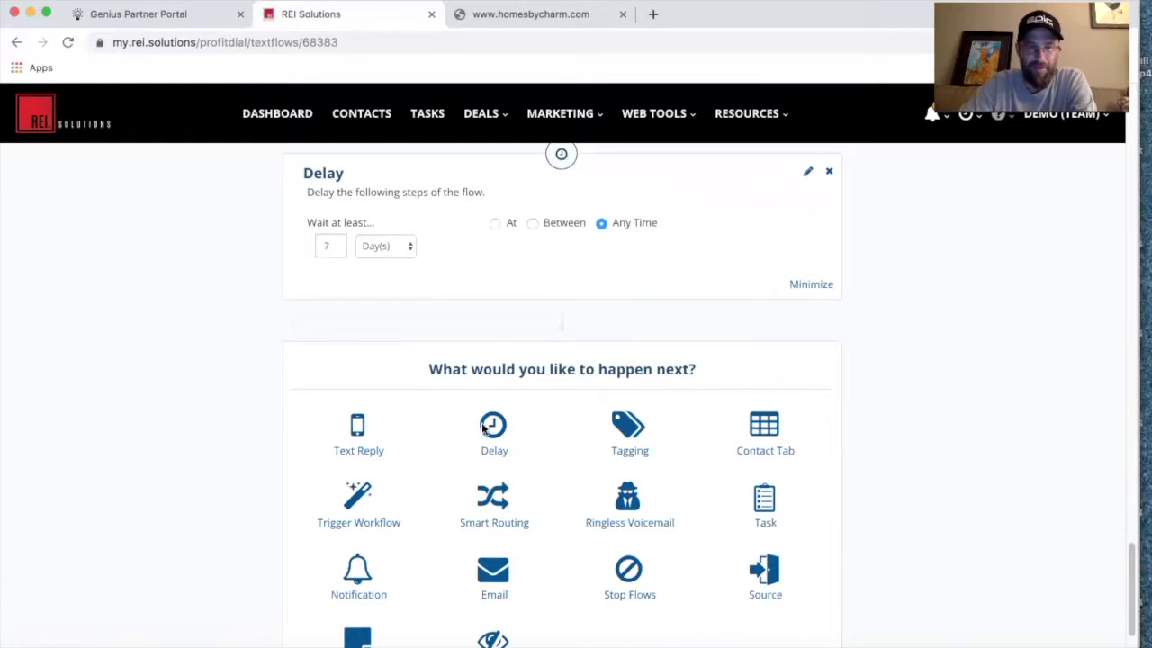
{"action": "left_click", "coordinate": [494, 570]}
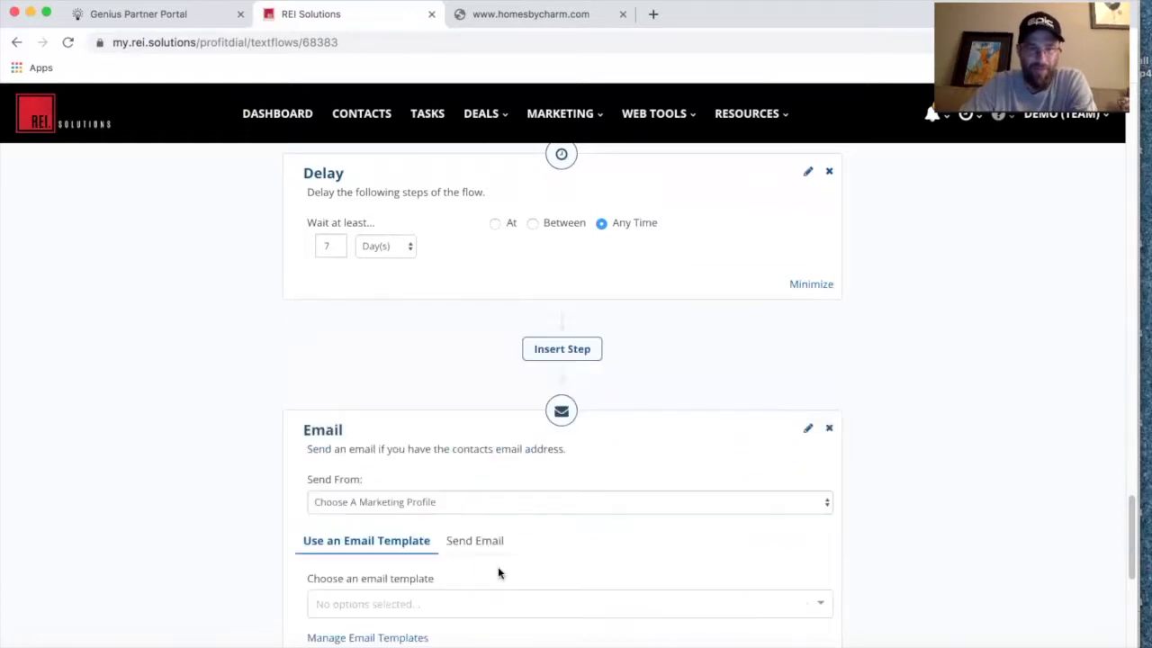
{"action": "left_click", "coordinate": [410, 504]}
{"action": "left_click", "coordinate": [412, 514]}
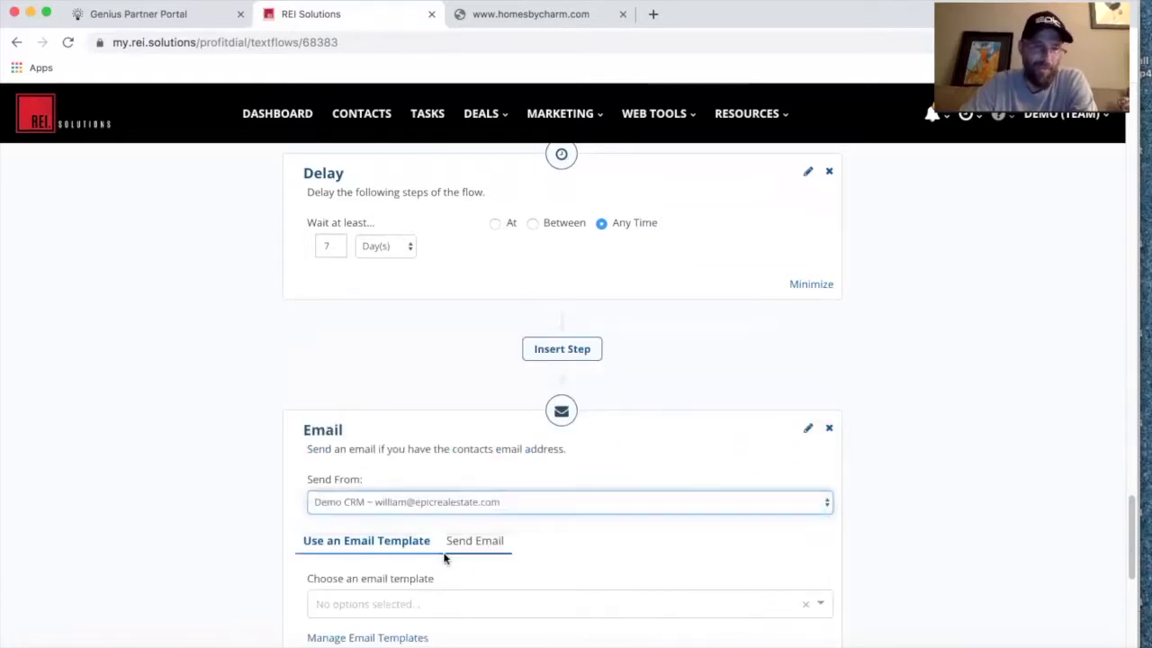
{"action": "left_click", "coordinate": [443, 603]}
{"action": "scroll", "coordinate": [443, 601], "scroll_direction": "down", "scroll_amount": 15}
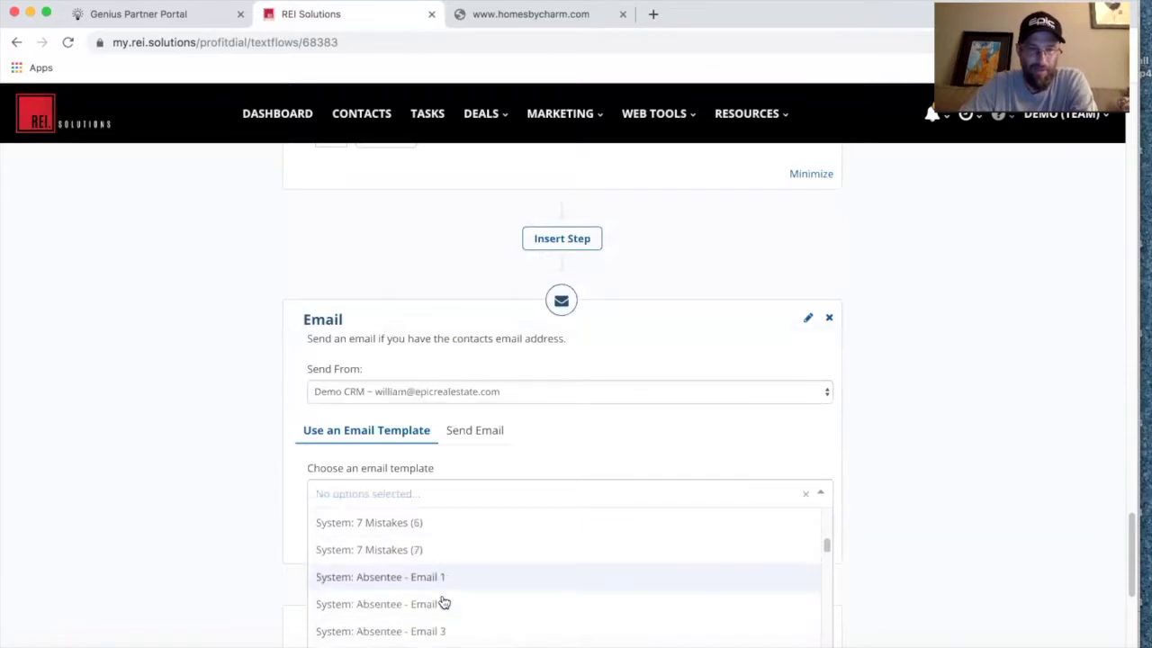
{"action": "scroll", "coordinate": [443, 601], "scroll_direction": "down", "scroll_amount": 5}
{"action": "scroll", "coordinate": [443, 599], "scroll_direction": "up", "scroll_amount": 1}
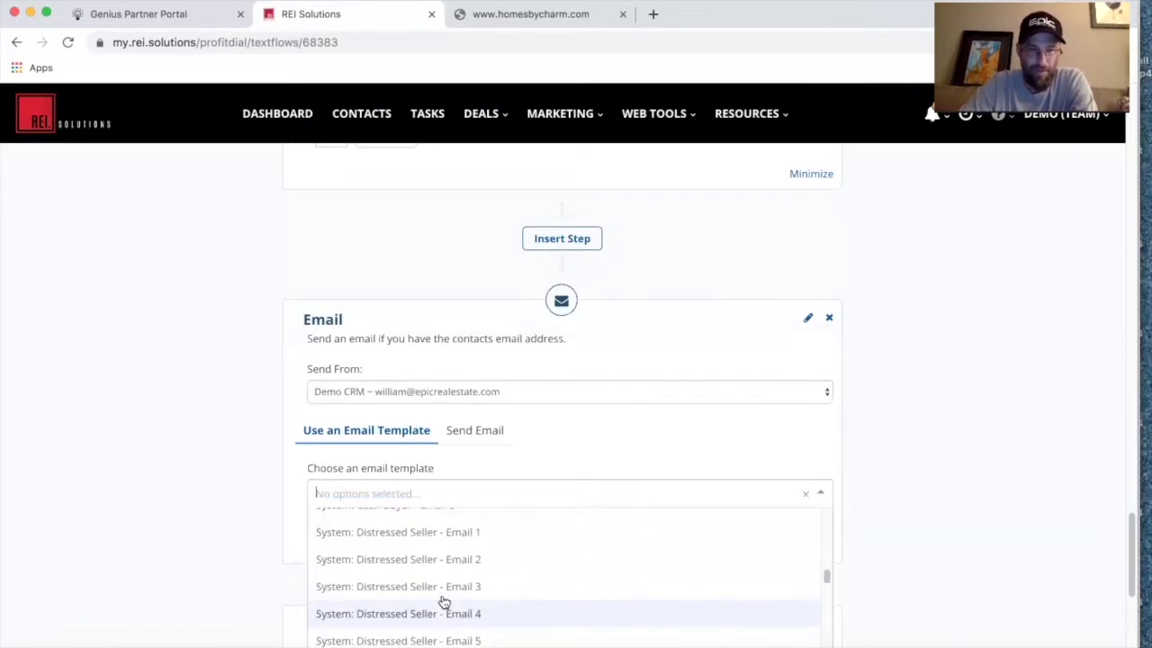
{"action": "left_click", "coordinate": [446, 557]}
Add another Delay step after the second Email, waiting at least 7 days
{"action": "scroll", "coordinate": [229, 522], "scroll_direction": "down", "scroll_amount": 4}
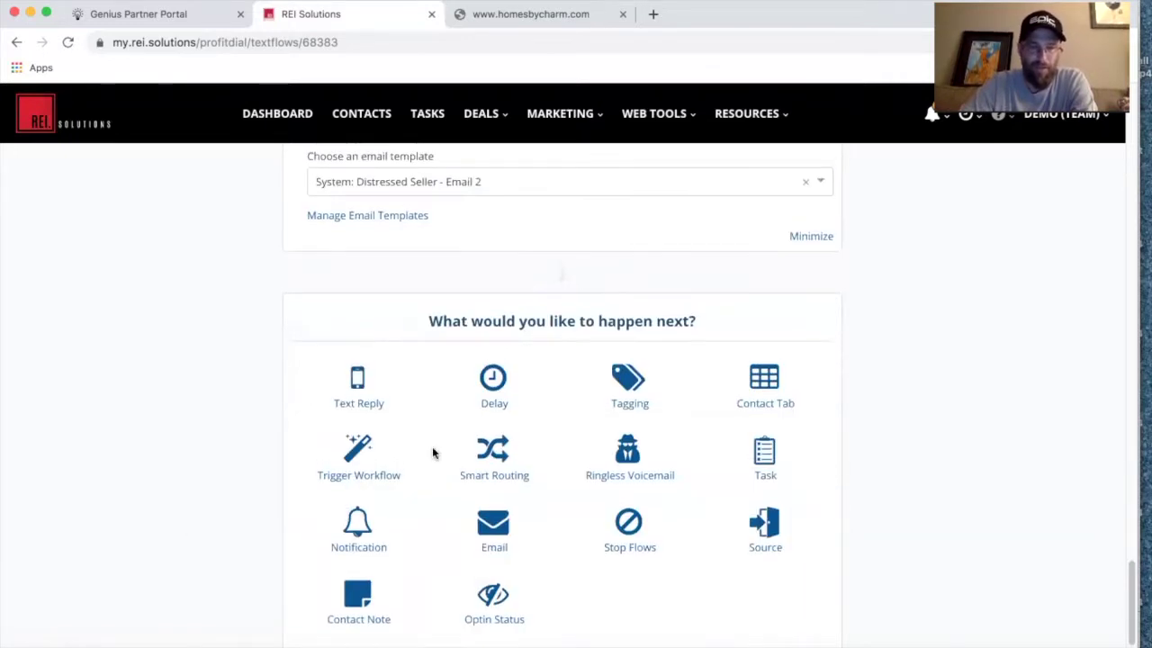
{"action": "left_click", "coordinate": [493, 378]}
{"action": "left_click_drag", "start_coordinate": [340, 455], "coordinate": [290, 462]}
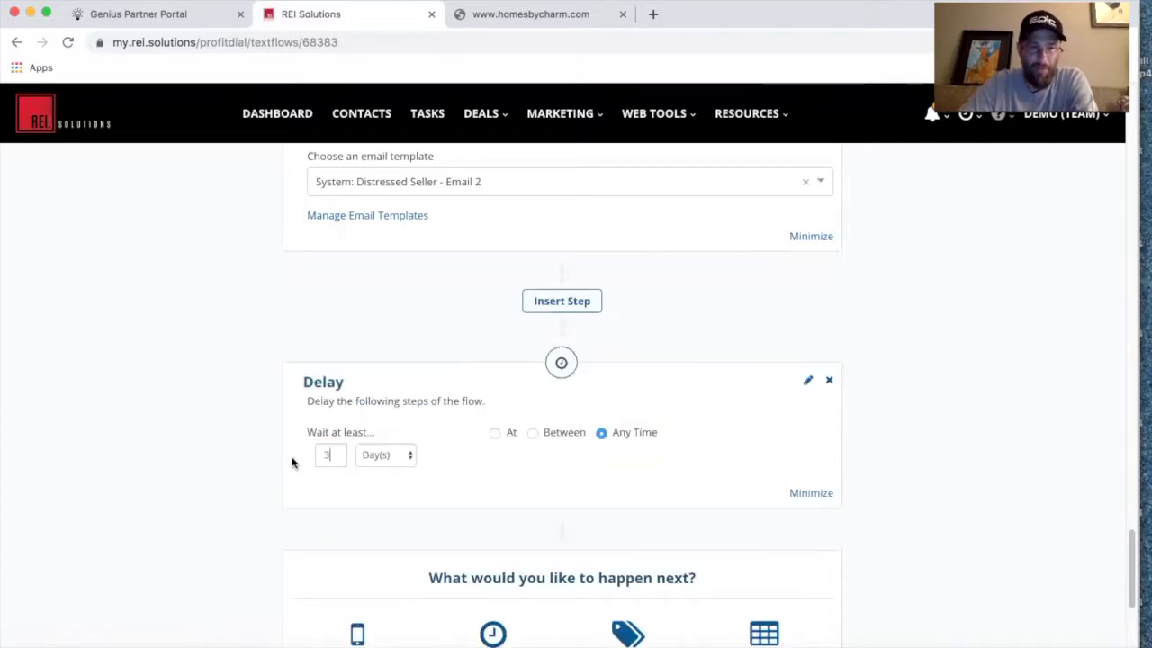
{"action": "type", "text": "7"}
Add a third Email step from the Demo CRM profile using the template "System: Distressed Seller - Email 3"
{"action": "scroll", "coordinate": [240, 520], "scroll_direction": "down", "scroll_amount": 4}
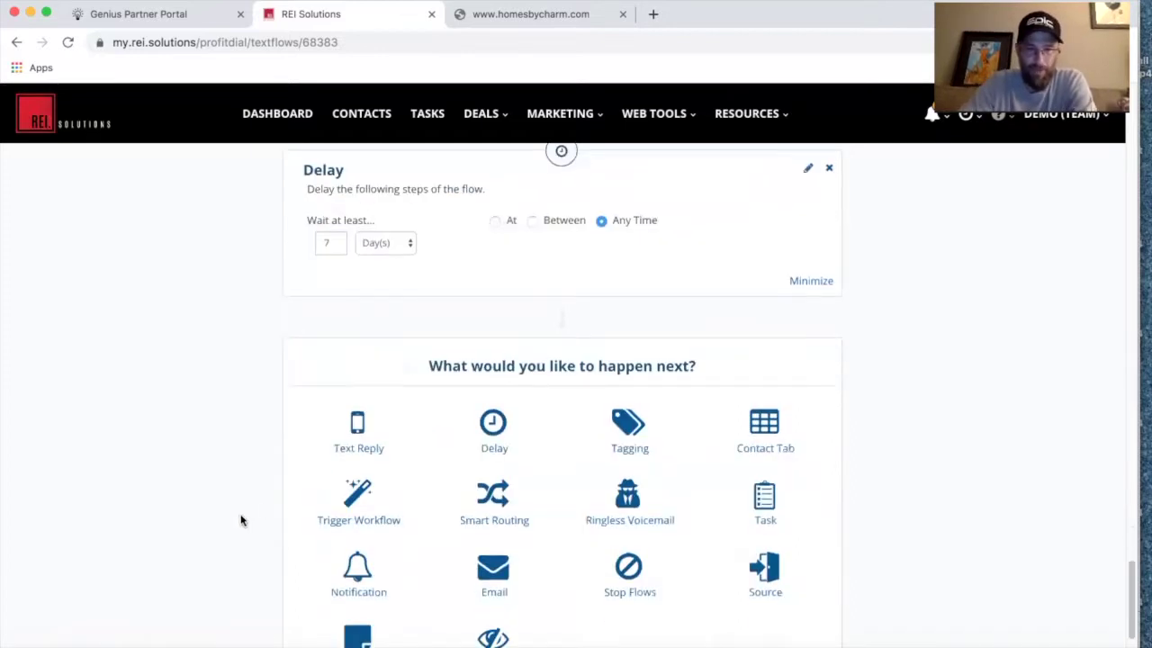
{"action": "left_click", "coordinate": [477, 543]}
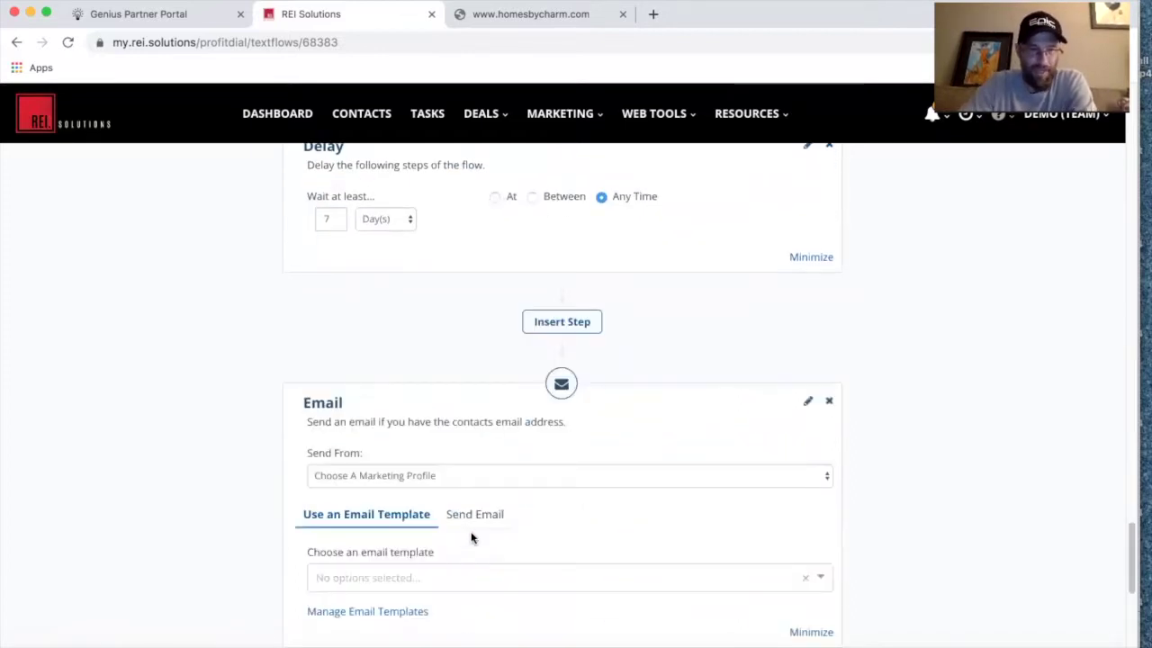
{"action": "left_click", "coordinate": [455, 475]}
{"action": "left_click", "coordinate": [450, 487]}
{"action": "left_click", "coordinate": [447, 577]}
{"action": "scroll", "coordinate": [447, 570], "scroll_direction": "down", "scroll_amount": 10}
{"action": "scroll", "coordinate": [447, 570], "scroll_direction": "down", "scroll_amount": 5}
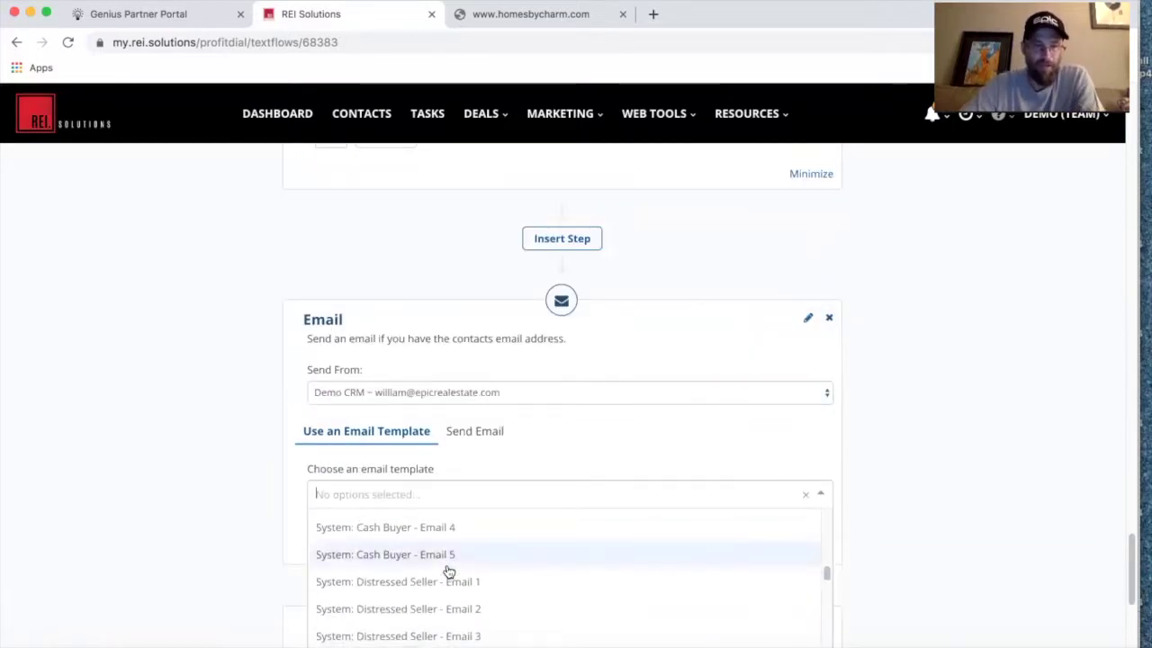
{"action": "left_click", "coordinate": [448, 558]}
{"action": "scroll", "coordinate": [213, 526], "scroll_direction": "down", "scroll_amount": 3}
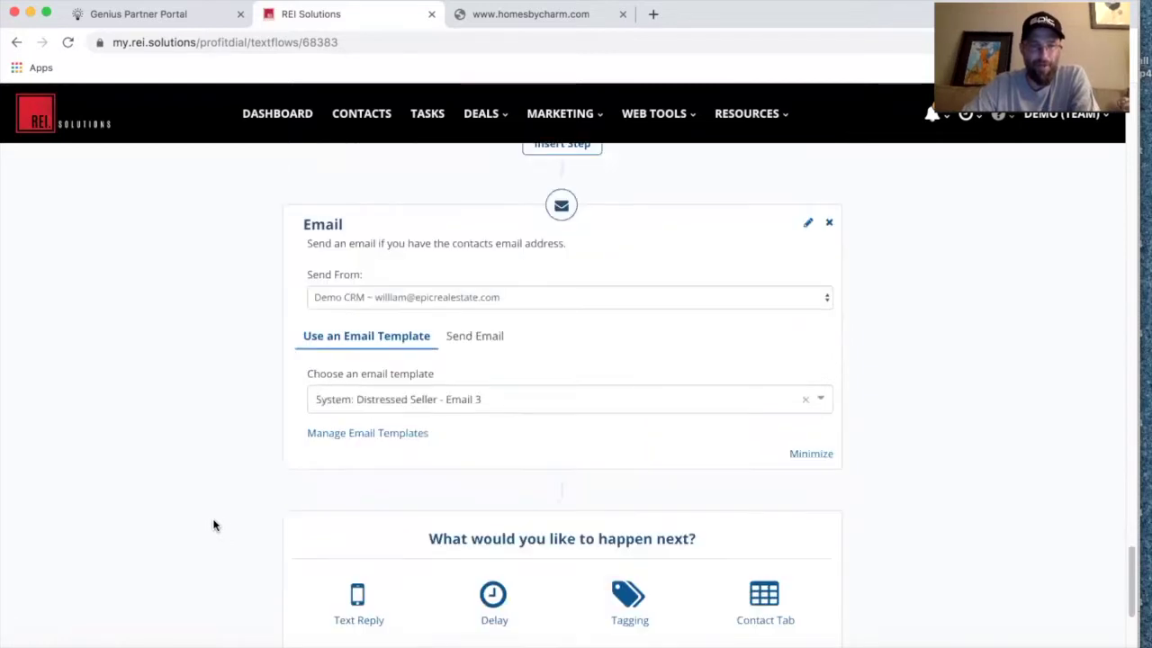
Add a Delay step after the third Email that waits at least 10 days
{"action": "left_click", "coordinate": [494, 568]}
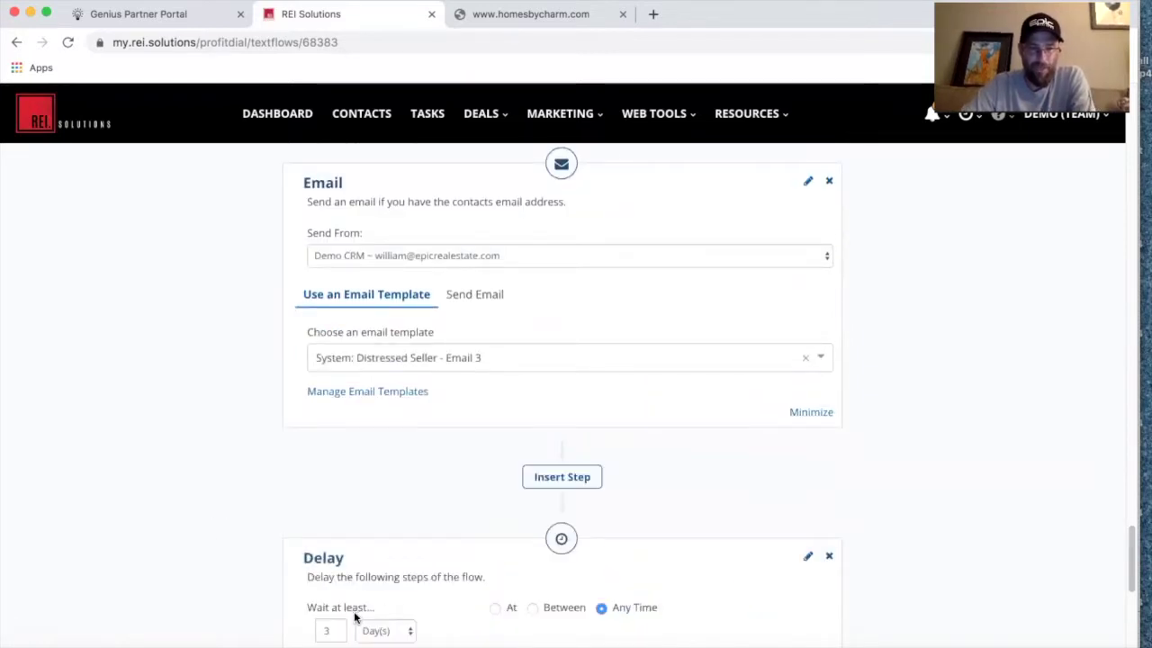
{"action": "scroll", "coordinate": [354, 576], "scroll_direction": "down", "scroll_amount": 2}
{"action": "left_click", "coordinate": [333, 521]}
{"action": "type", "text": "10"}
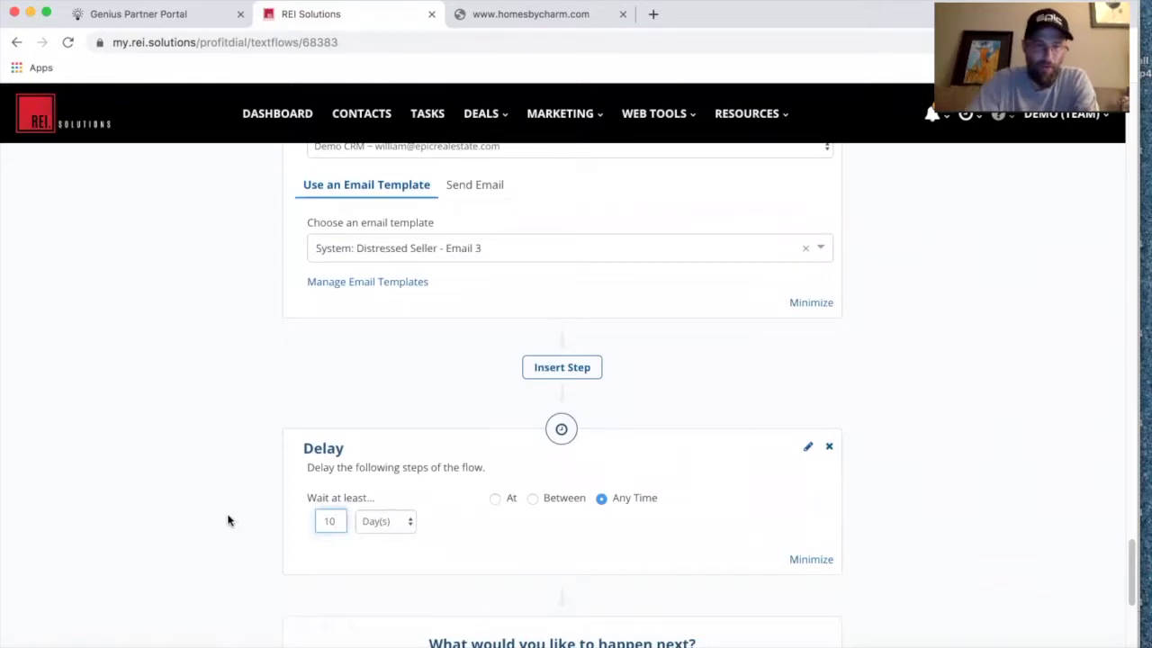
Add a fourth Email step from the Demo CRM profile using the template "System: Distressed Seller - Email 4"
{"action": "scroll", "coordinate": [228, 520], "scroll_direction": "down", "scroll_amount": 5}
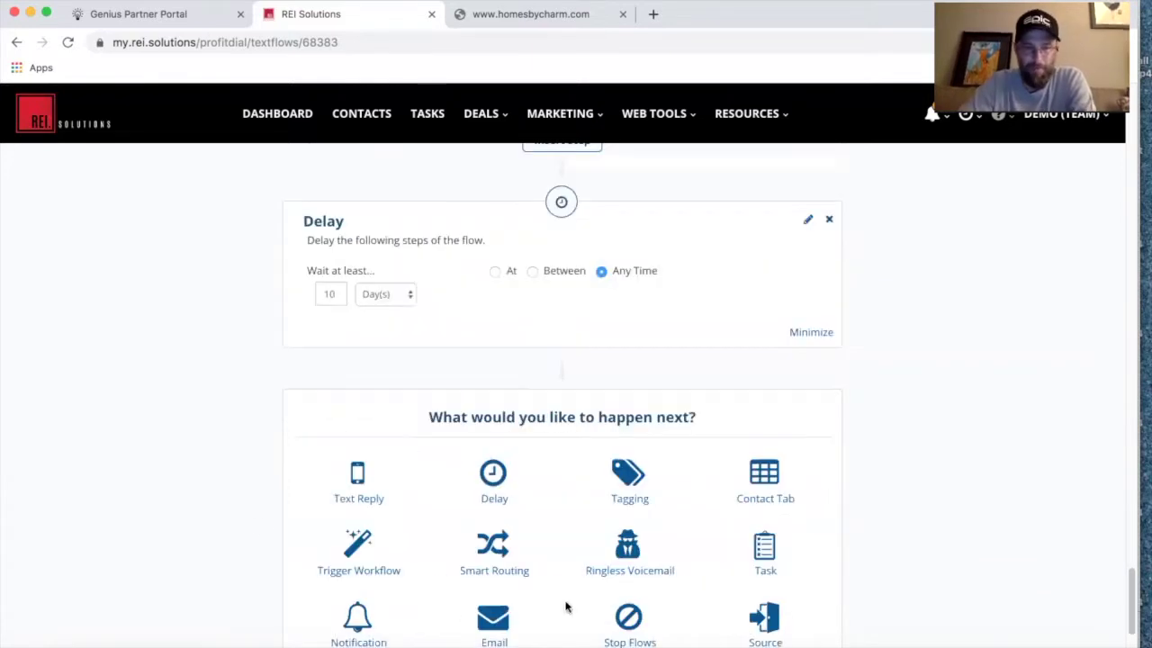
{"action": "left_click", "coordinate": [501, 501]}
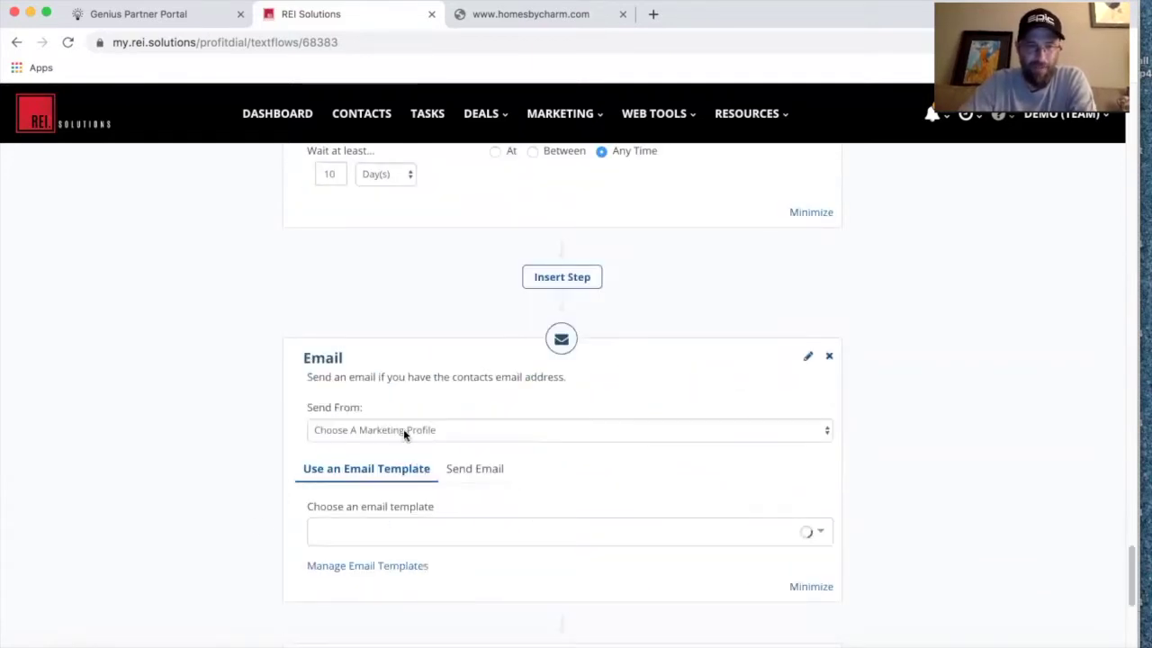
{"action": "left_click", "coordinate": [403, 430]}
{"action": "left_click", "coordinate": [403, 442]}
{"action": "left_click", "coordinate": [419, 537]}
{"action": "scroll", "coordinate": [420, 540], "scroll_direction": "down", "scroll_amount": 10}
{"action": "scroll", "coordinate": [422, 540], "scroll_direction": "down", "scroll_amount": 3}
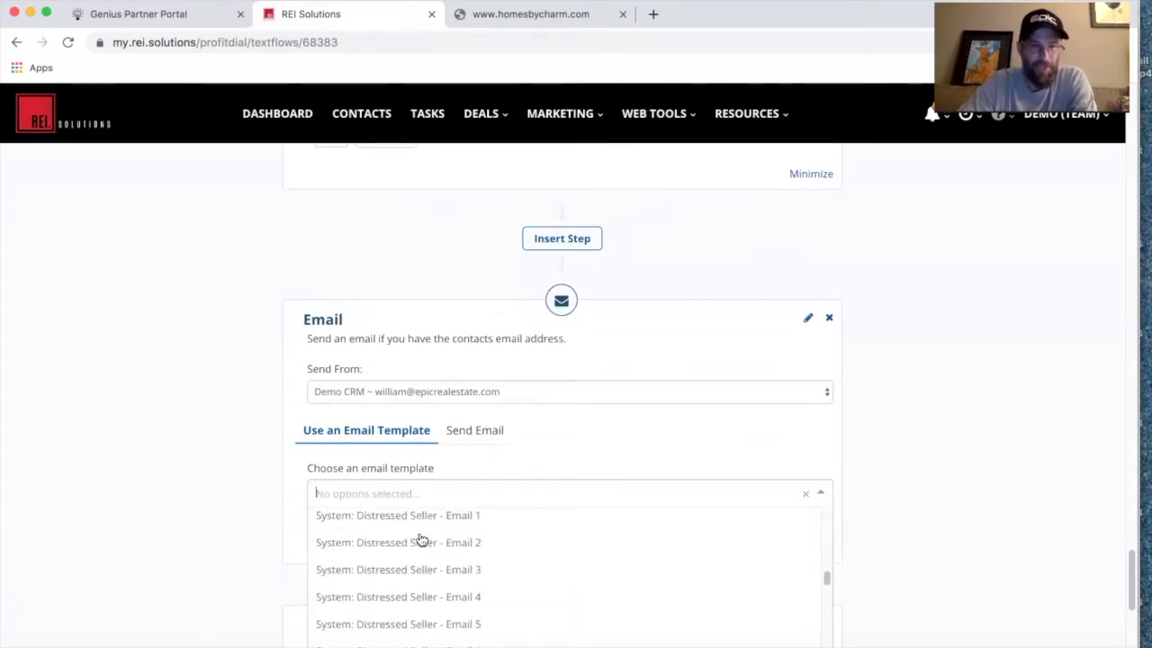
{"action": "left_click", "coordinate": [445, 597]}
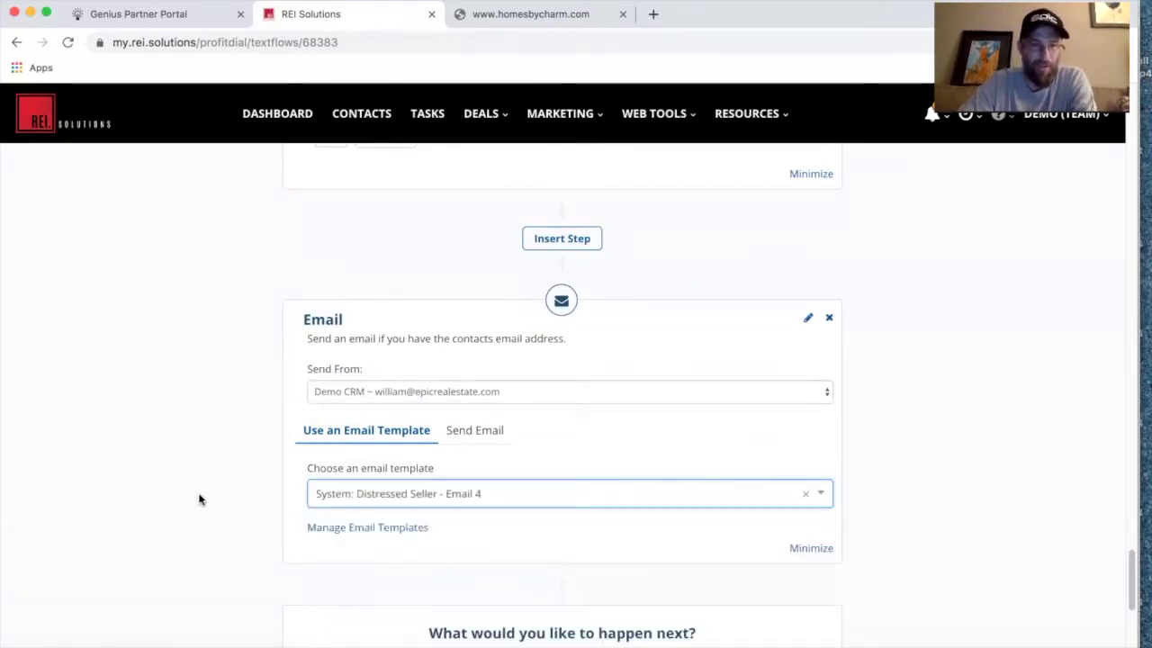
Add a Delay step after the fourth Email that waits at least 7 days
{"action": "scroll", "coordinate": [200, 499], "scroll_direction": "up", "scroll_amount": 3}
{"action": "scroll", "coordinate": [200, 500], "scroll_direction": "up", "scroll_amount": 2}
{"action": "scroll", "coordinate": [200, 499], "scroll_direction": "down", "scroll_amount": 8}
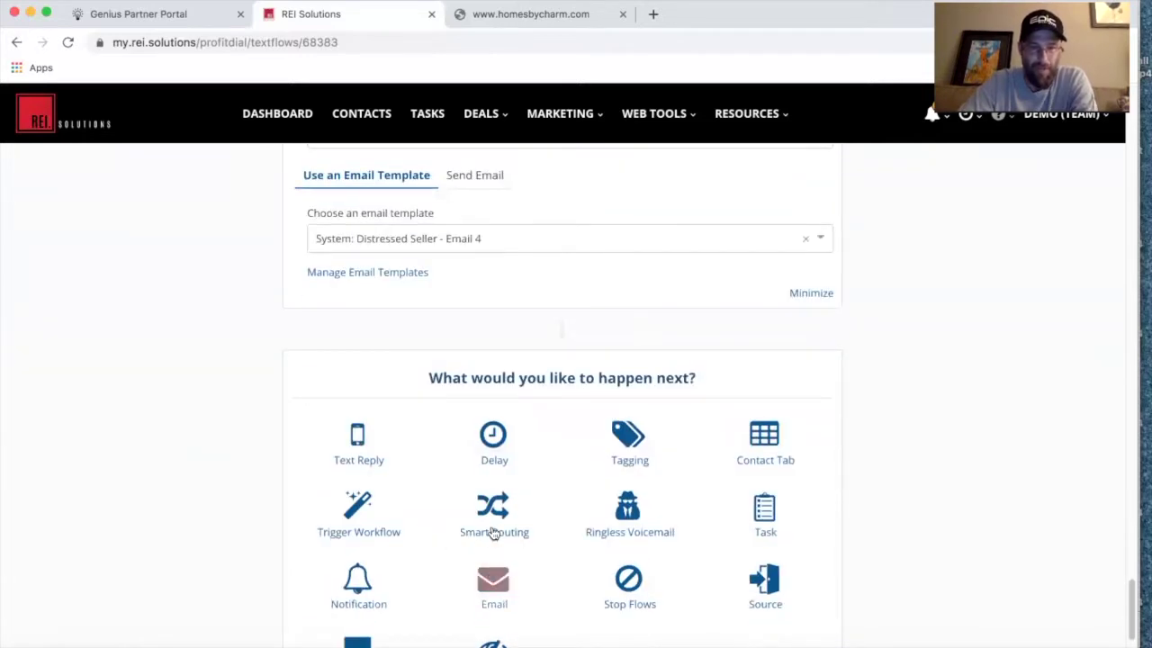
{"action": "left_click", "coordinate": [493, 435]}
{"action": "left_click", "coordinate": [330, 512]}
{"action": "type", "text": "7"}
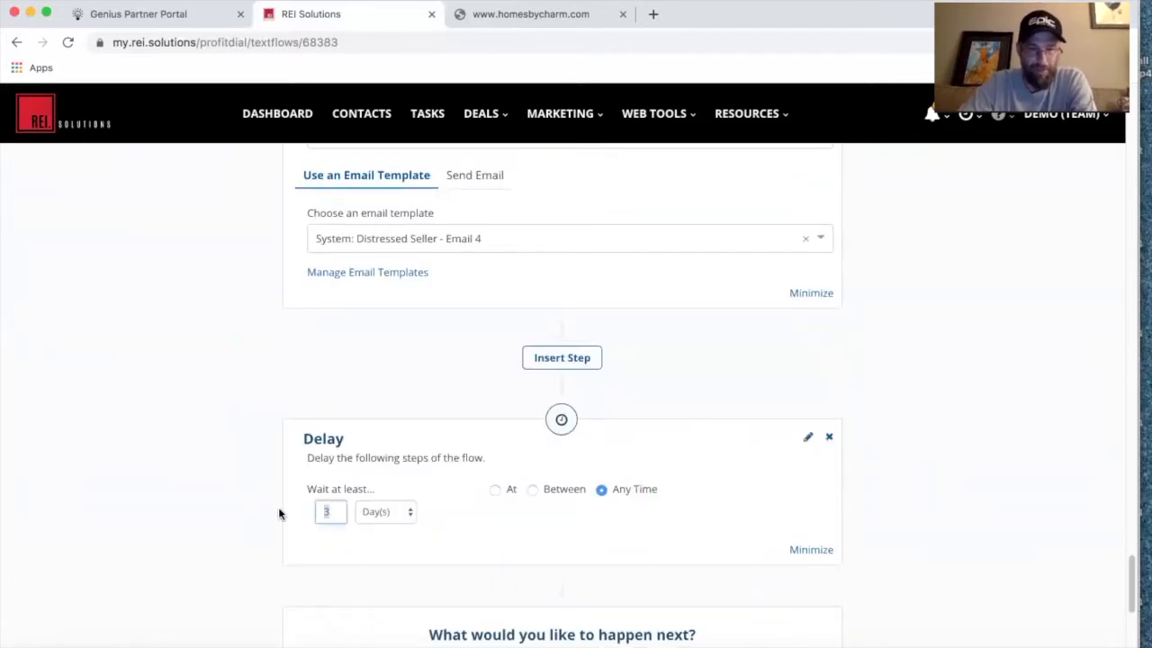
{"action": "left_click", "coordinate": [191, 568]}
Add a fifth Email step from the Demo CRM profile using the template "System: Distressed Seller - Email 5"
{"action": "scroll", "coordinate": [191, 568], "scroll_direction": "down", "scroll_amount": 5}
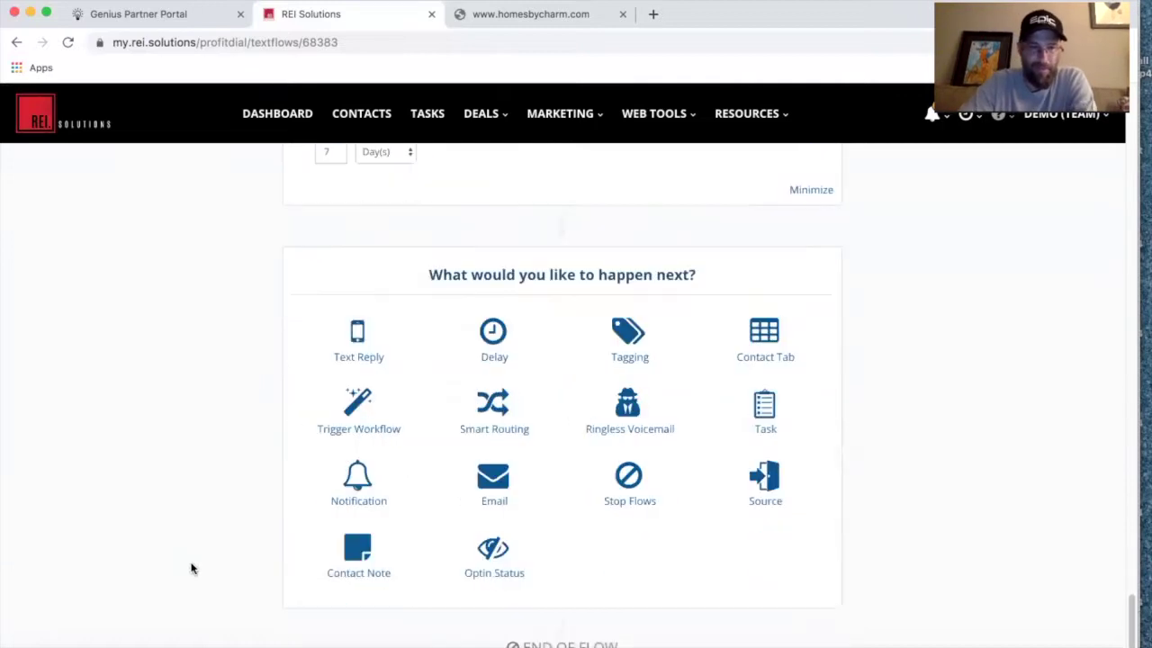
{"action": "left_click", "coordinate": [494, 481]}
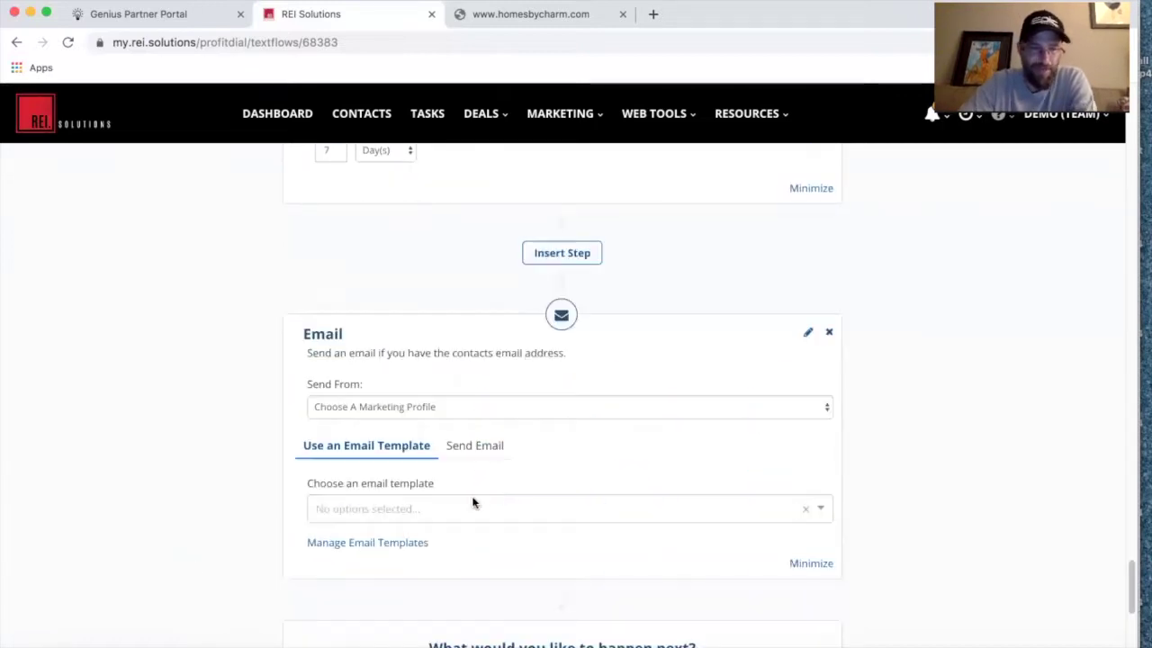
{"action": "left_click", "coordinate": [425, 408]}
{"action": "left_click", "coordinate": [430, 420]}
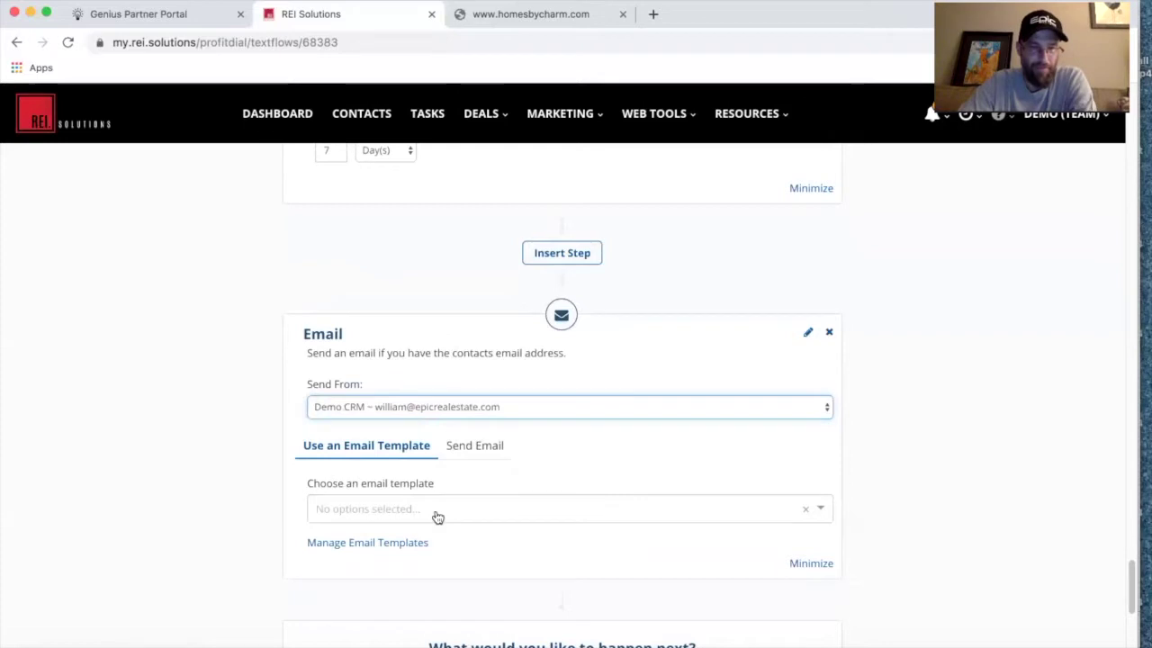
{"action": "left_click", "coordinate": [432, 506]}
{"action": "scroll", "coordinate": [438, 518], "scroll_direction": "down", "scroll_amount": 3}
{"action": "scroll", "coordinate": [437, 518], "scroll_direction": "down", "scroll_amount": 5}
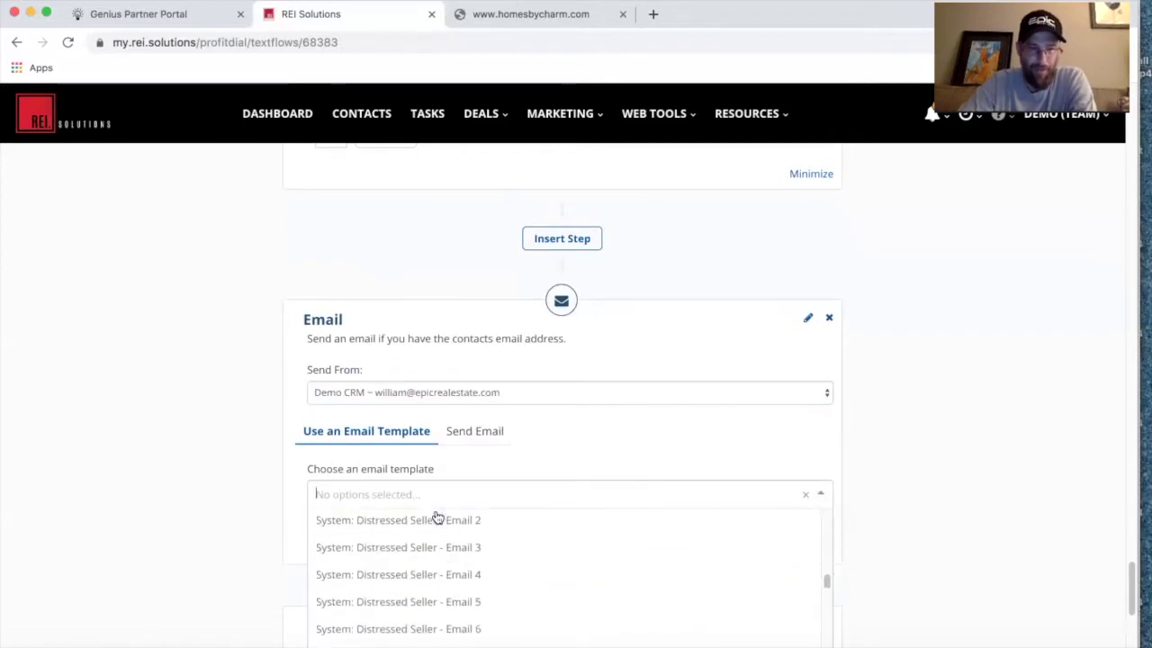
{"action": "left_click", "coordinate": [452, 601]}
Add a Delay step after the fifth Email, waiting at least 10 days
{"action": "scroll", "coordinate": [407, 461], "scroll_direction": "down", "scroll_amount": 4}
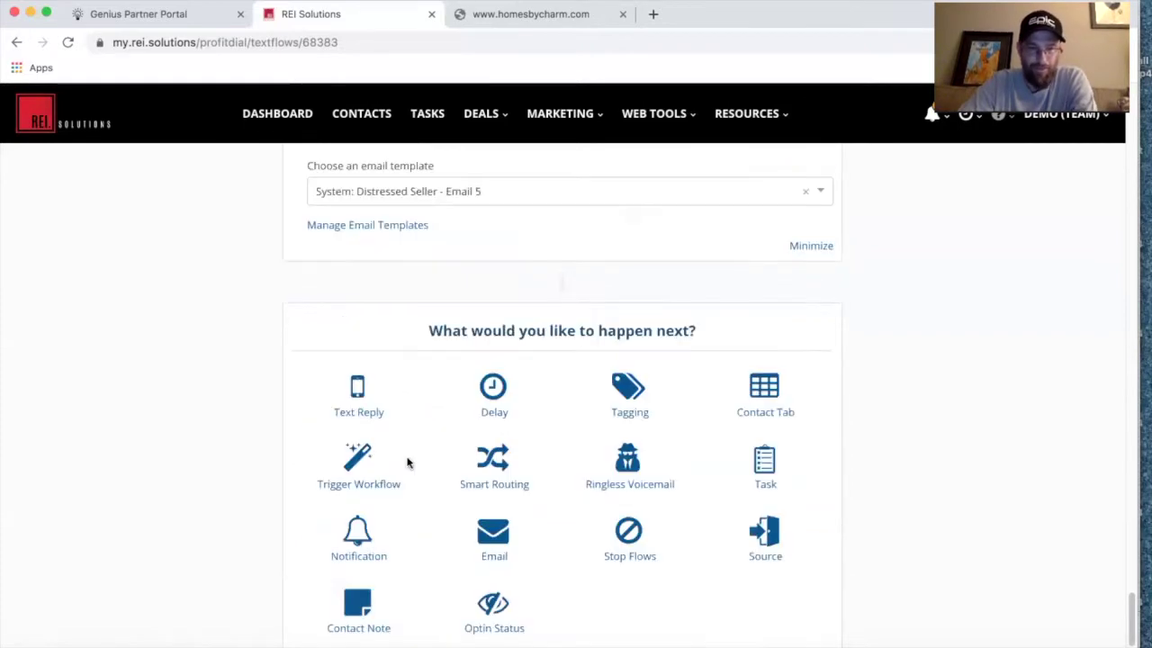
{"action": "left_click", "coordinate": [472, 404]}
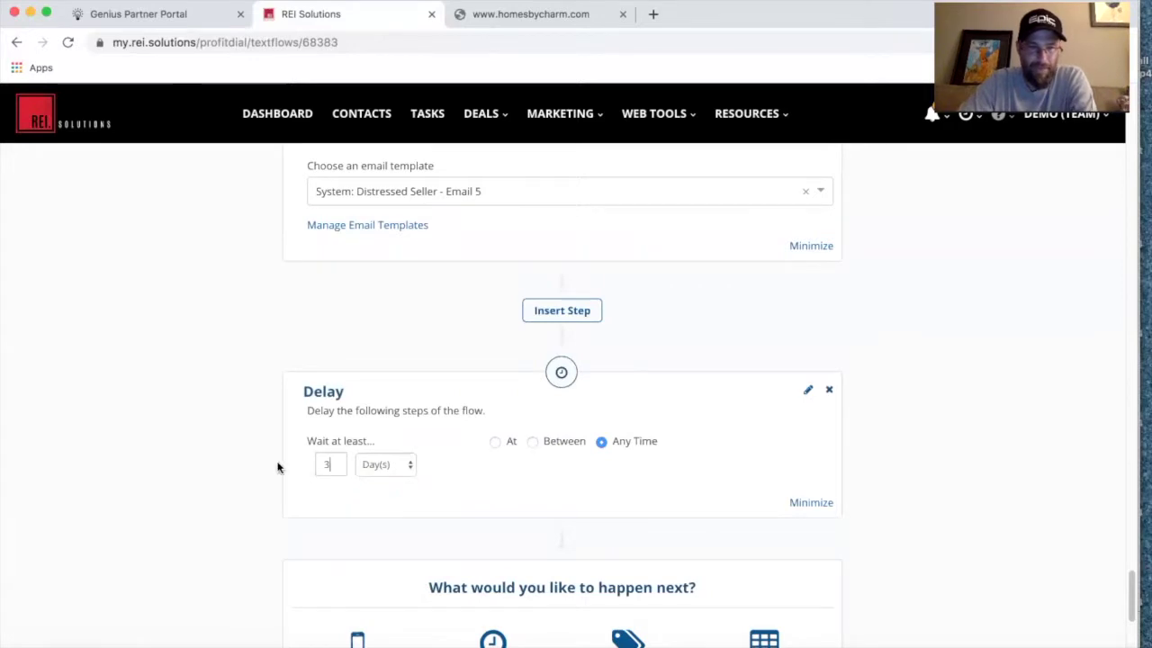
{"action": "type", "text": "0"}
{"action": "left_click", "coordinate": [231, 499]}
Add a sixth Email step from the Demo CRM profile using the template "System: Distressed Seller - Email 6"
{"action": "scroll", "coordinate": [231, 499], "scroll_direction": "down", "scroll_amount": 3}
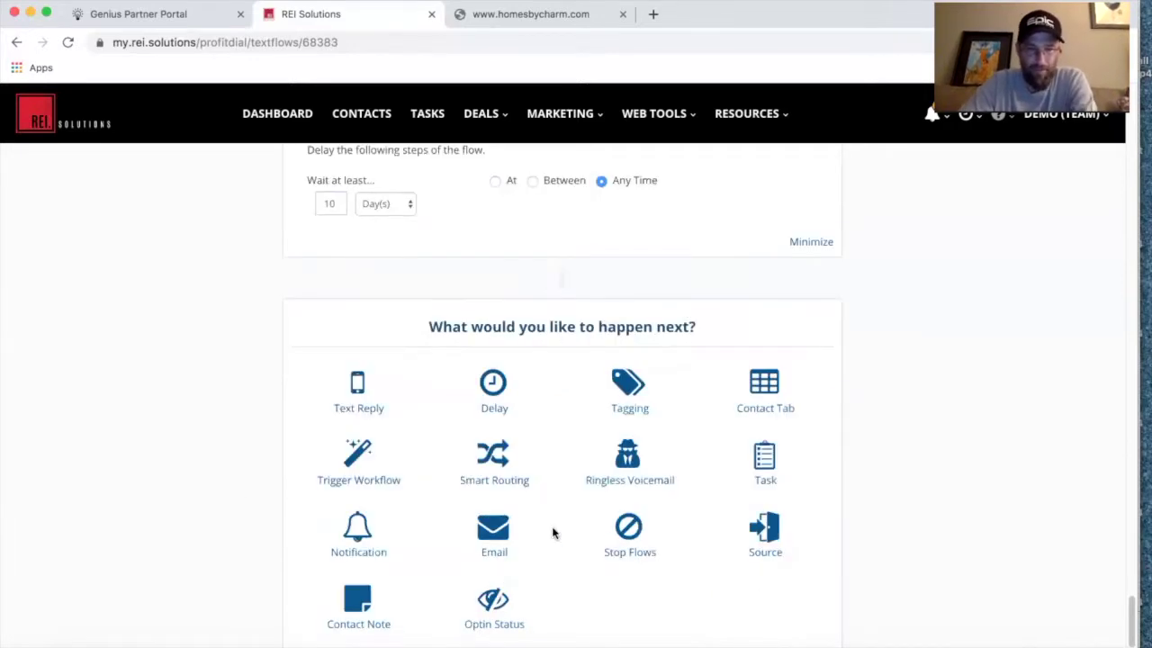
{"action": "left_click", "coordinate": [505, 534]}
{"action": "left_click", "coordinate": [438, 461]}
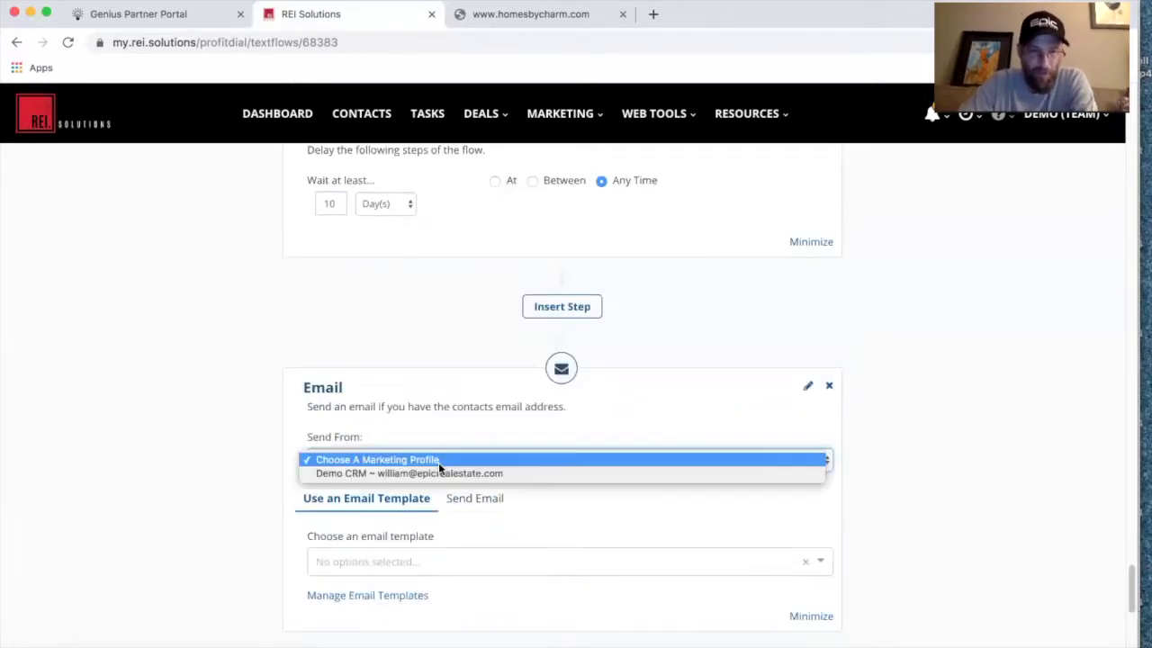
{"action": "left_click", "coordinate": [439, 474]}
{"action": "left_click", "coordinate": [465, 562]}
{"action": "scroll", "coordinate": [471, 605], "scroll_direction": "down", "scroll_amount": 5}
{"action": "scroll", "coordinate": [470, 605], "scroll_direction": "down", "scroll_amount": 10}
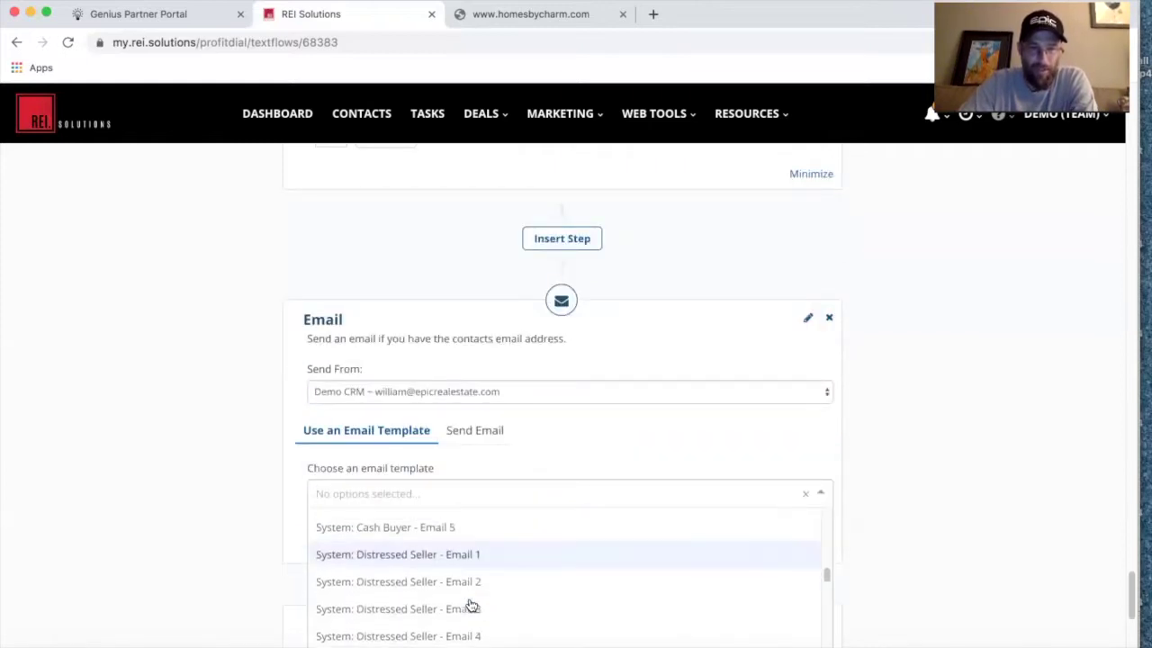
{"action": "scroll", "coordinate": [470, 604], "scroll_direction": "down", "scroll_amount": 1}
{"action": "left_click", "coordinate": [470, 632]}
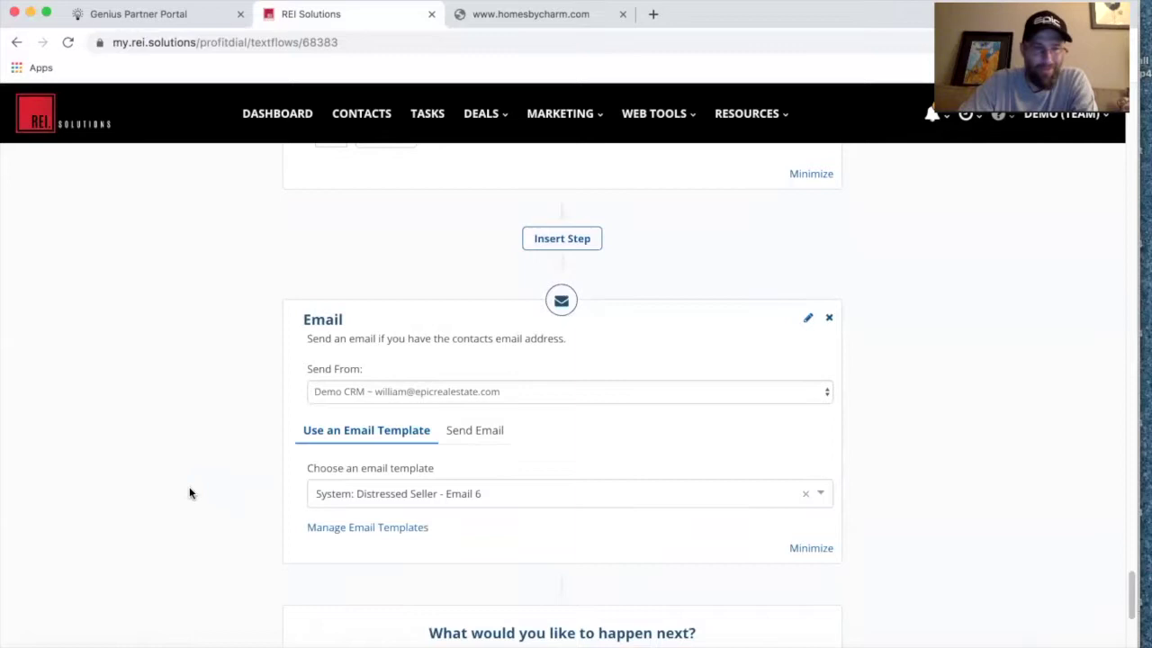
Save the finished workflow and close it to return to the list of workflows
{"action": "scroll", "coordinate": [189, 493], "scroll_direction": "up", "scroll_amount": 1}
{"action": "scroll", "coordinate": [189, 493], "scroll_direction": "up", "scroll_amount": 10}
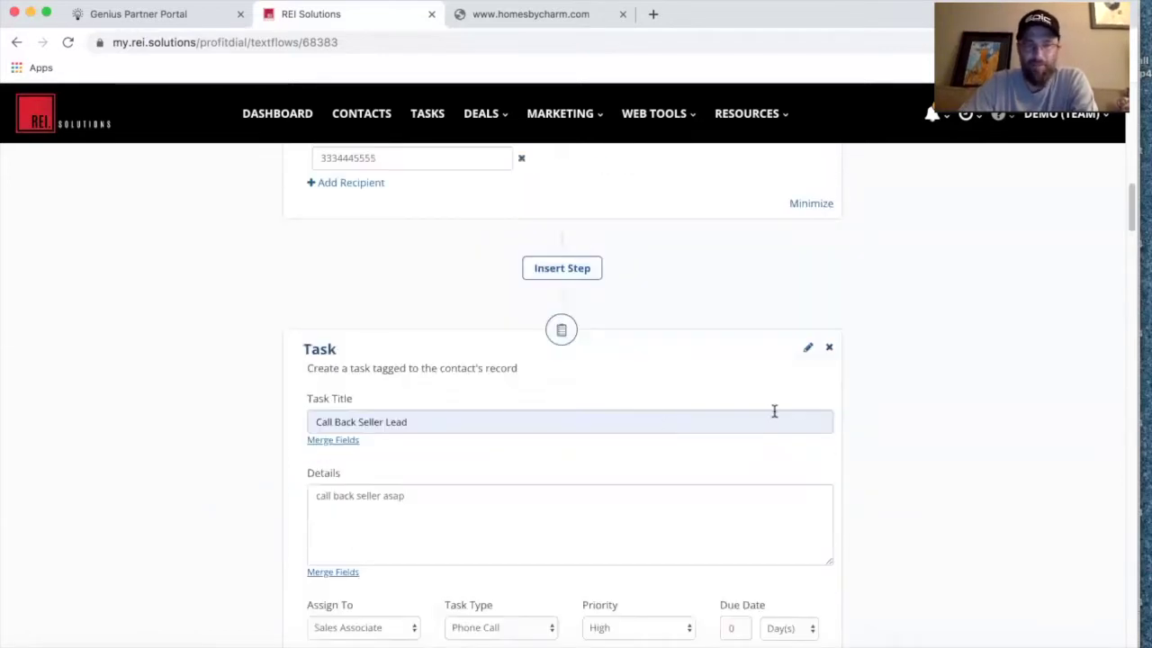
{"action": "scroll", "coordinate": [771, 411], "scroll_direction": "up", "scroll_amount": 5}
{"action": "scroll", "coordinate": [900, 198], "scroll_direction": "up", "scroll_amount": 5}
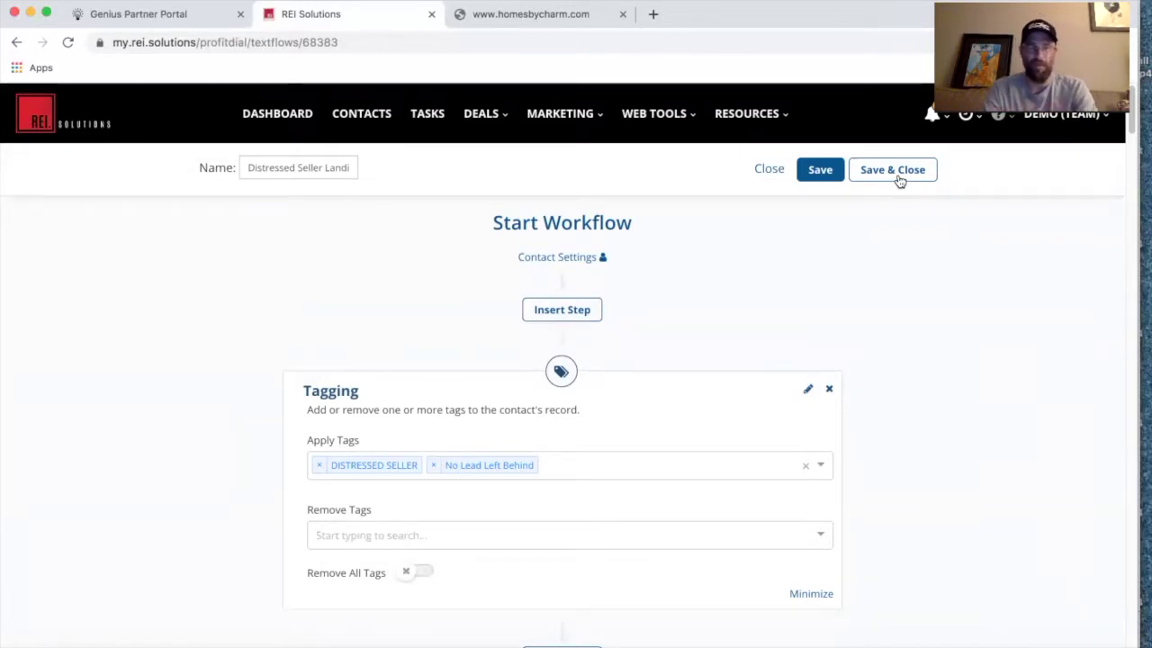
{"action": "left_click", "coordinate": [897, 179]}
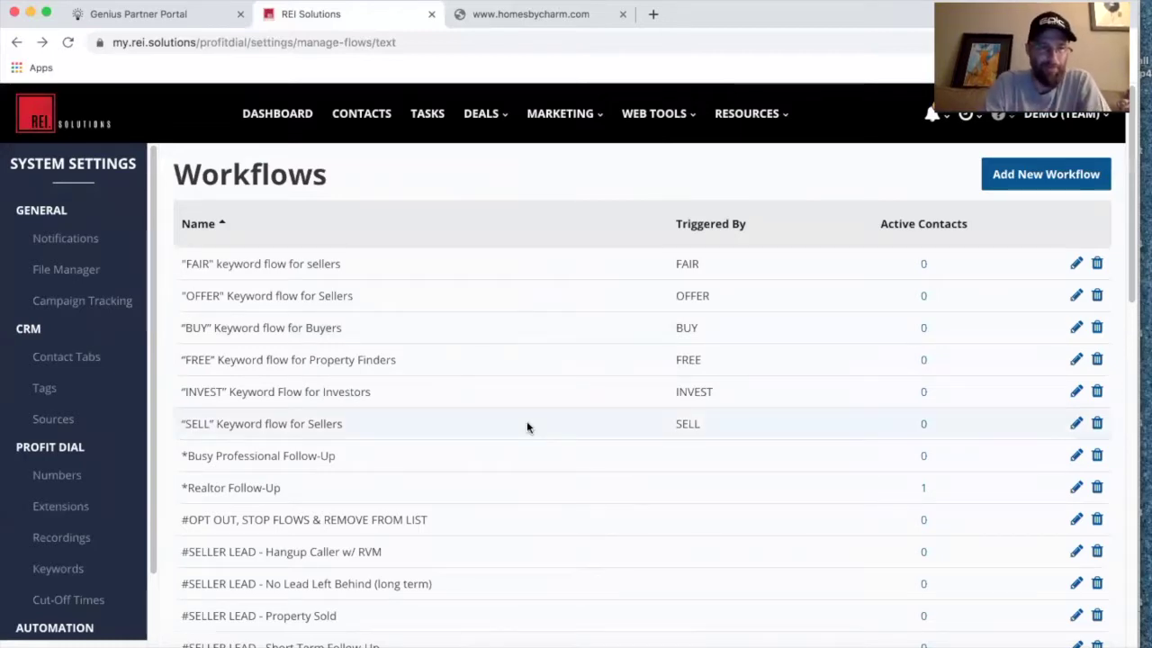
Find "Distressed Seller Landing Page Flow" in the workflow list and reopen it in the editor
{"action": "scroll", "coordinate": [527, 427], "scroll_direction": "down", "scroll_amount": 3}
{"action": "scroll", "coordinate": [528, 426], "scroll_direction": "down", "scroll_amount": 6}
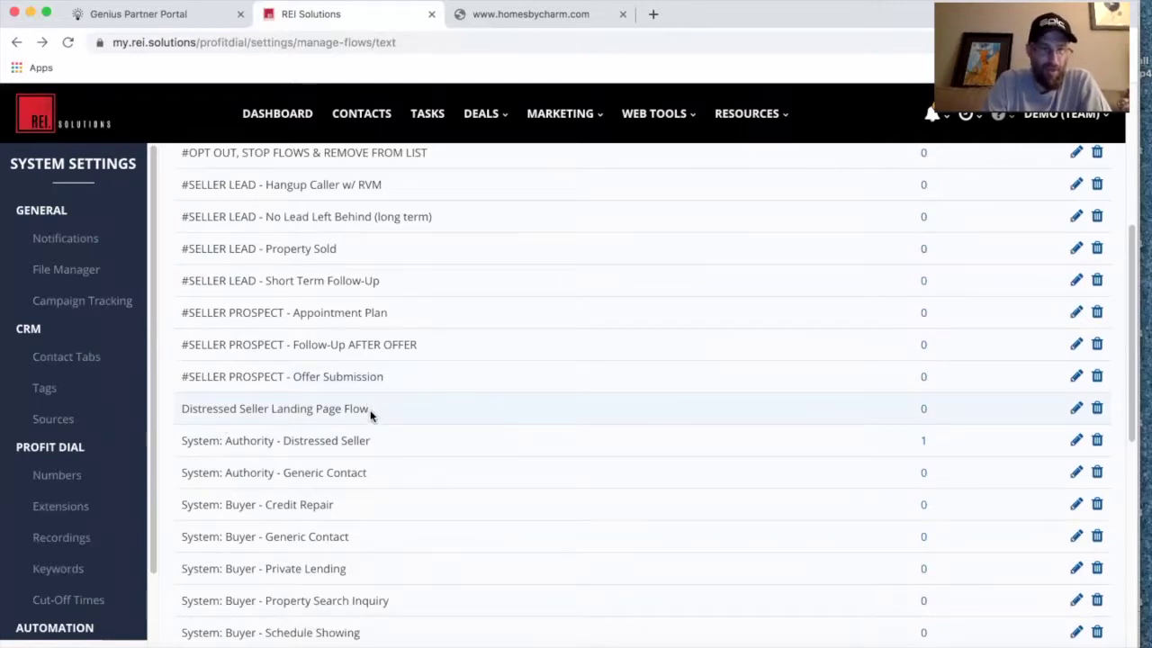
{"action": "left_click", "coordinate": [1076, 407]}
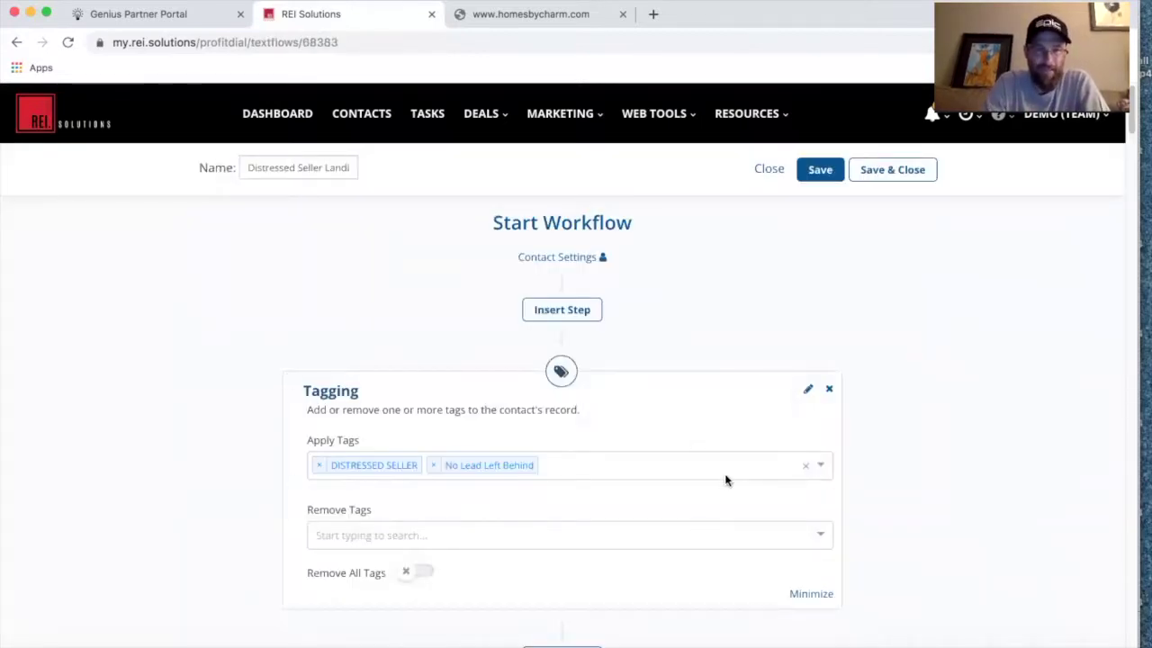
Review the workflow's steps from Tagging through the Email and Delay sequence, then save and close it
{"action": "scroll", "coordinate": [725, 478], "scroll_direction": "down", "scroll_amount": 5}
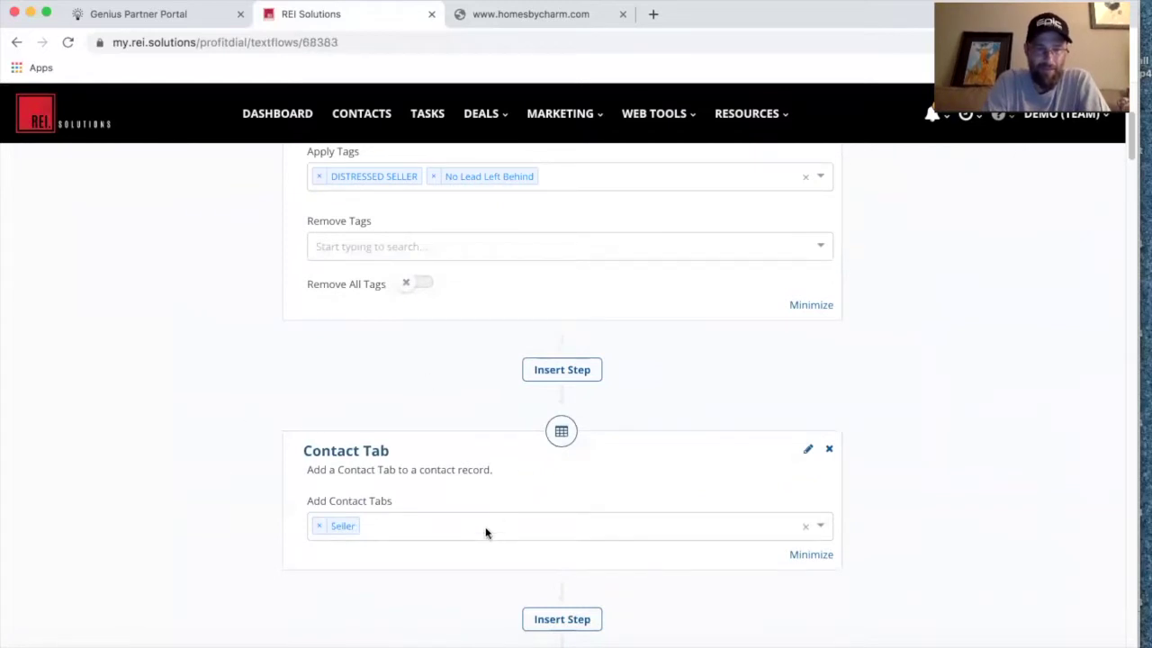
{"action": "scroll", "coordinate": [486, 531], "scroll_direction": "down", "scroll_amount": 6}
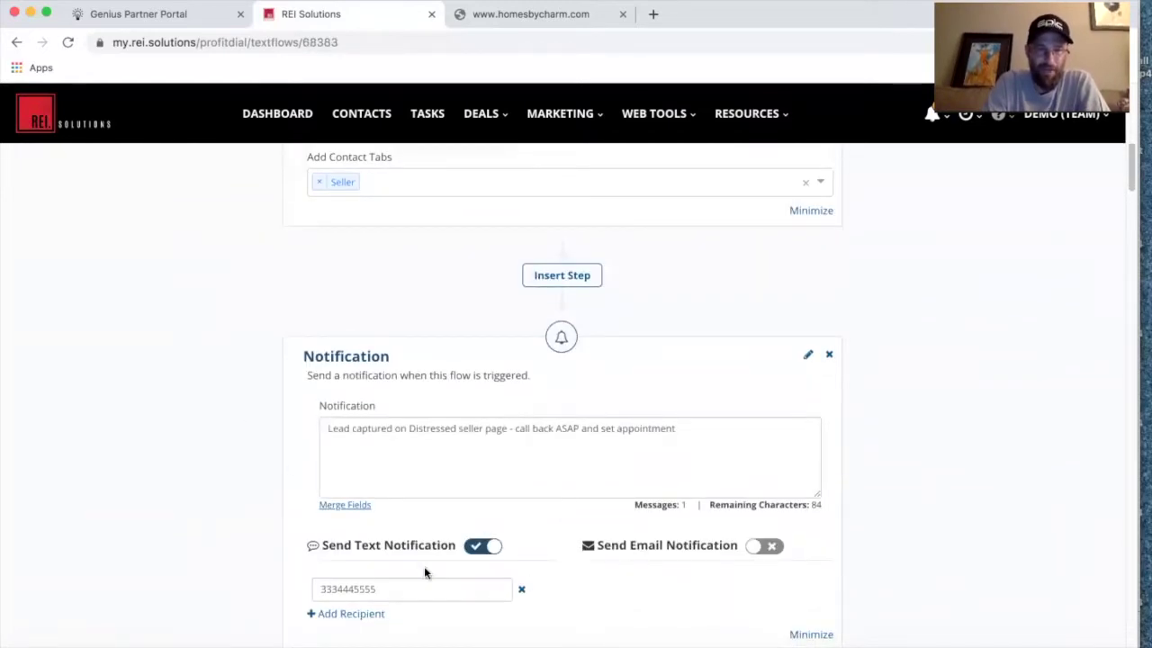
{"action": "scroll", "coordinate": [424, 571], "scroll_direction": "down", "scroll_amount": 7}
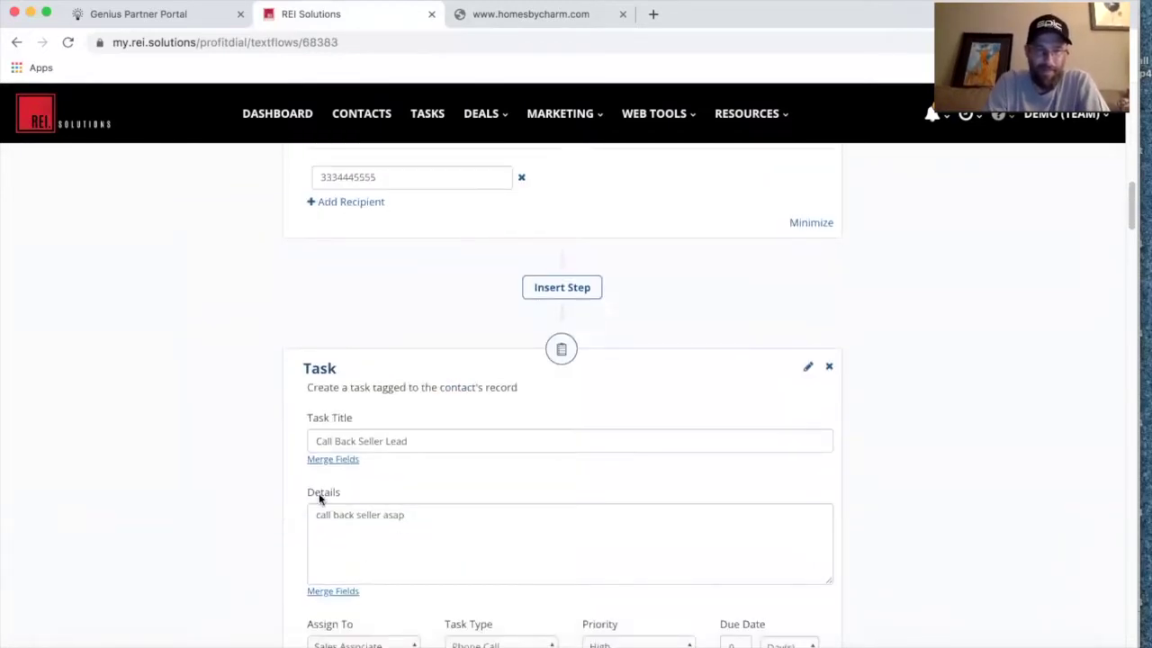
{"action": "scroll", "coordinate": [320, 499], "scroll_direction": "down", "scroll_amount": 10}
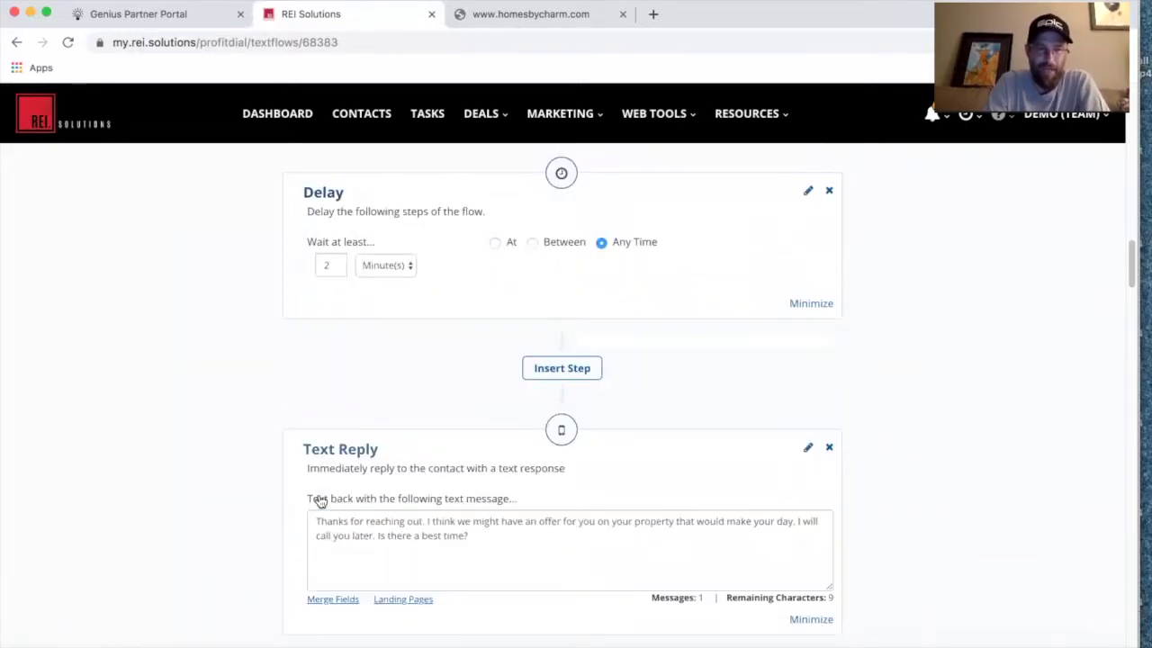
{"action": "scroll", "coordinate": [270, 450], "scroll_direction": "down", "scroll_amount": 2}
{"action": "scroll", "coordinate": [434, 467], "scroll_direction": "down", "scroll_amount": 7}
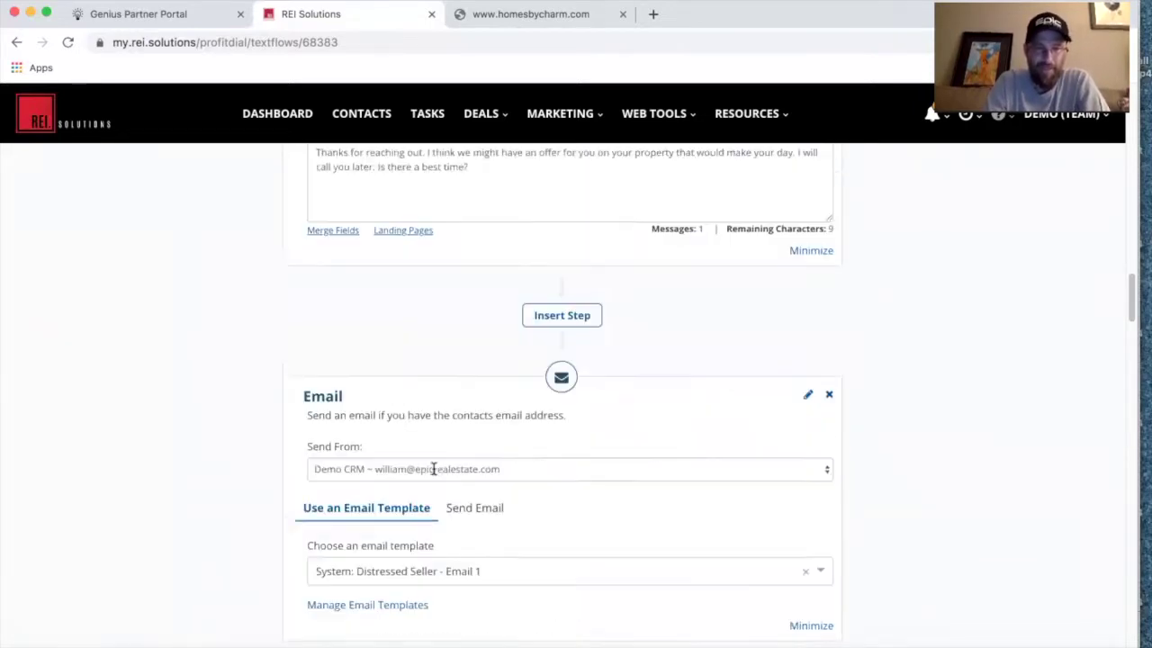
{"action": "scroll", "coordinate": [538, 464], "scroll_direction": "down", "scroll_amount": 11}
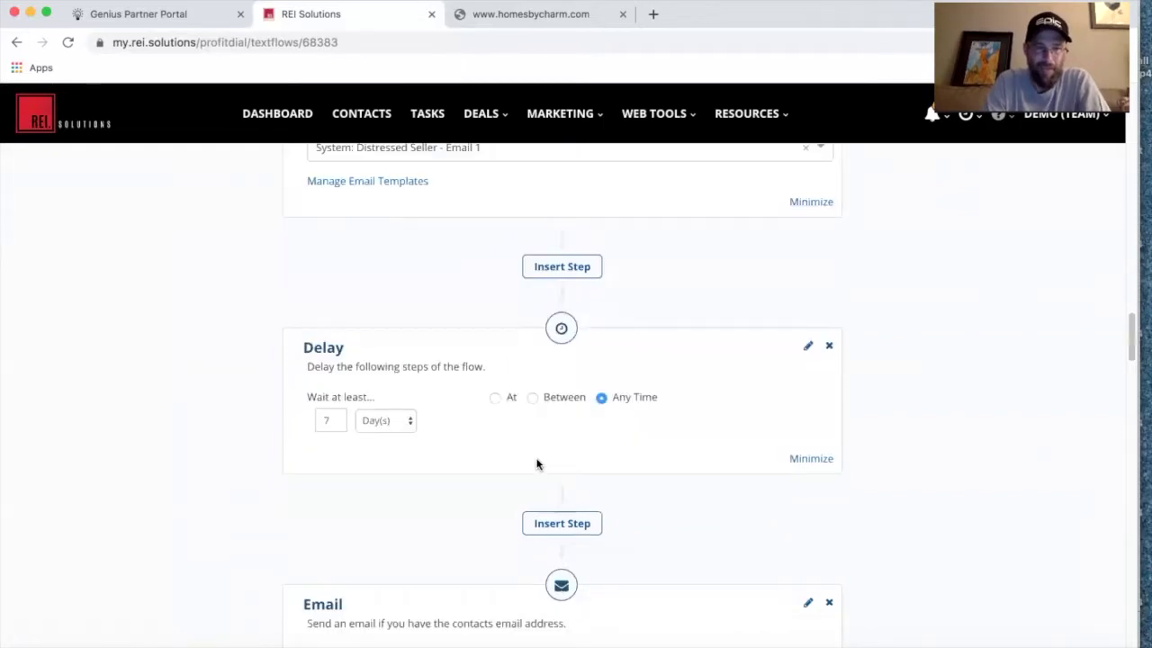
{"action": "scroll", "coordinate": [537, 465], "scroll_direction": "down", "scroll_amount": 17}
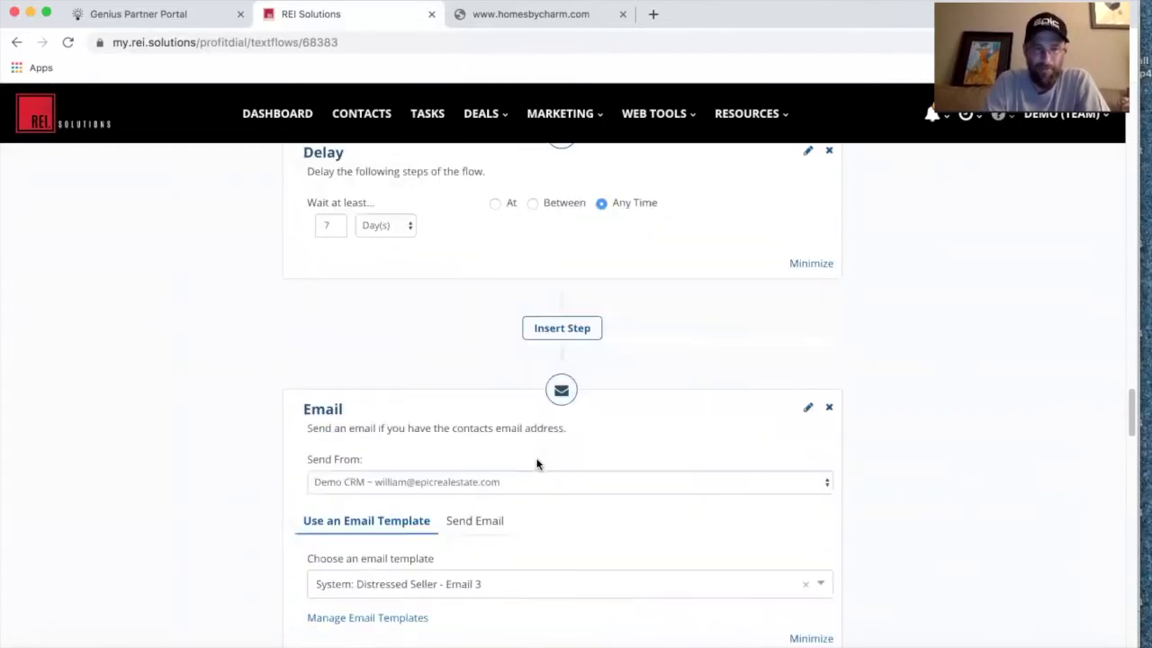
{"action": "scroll", "coordinate": [538, 466], "scroll_direction": "up", "scroll_amount": 20}
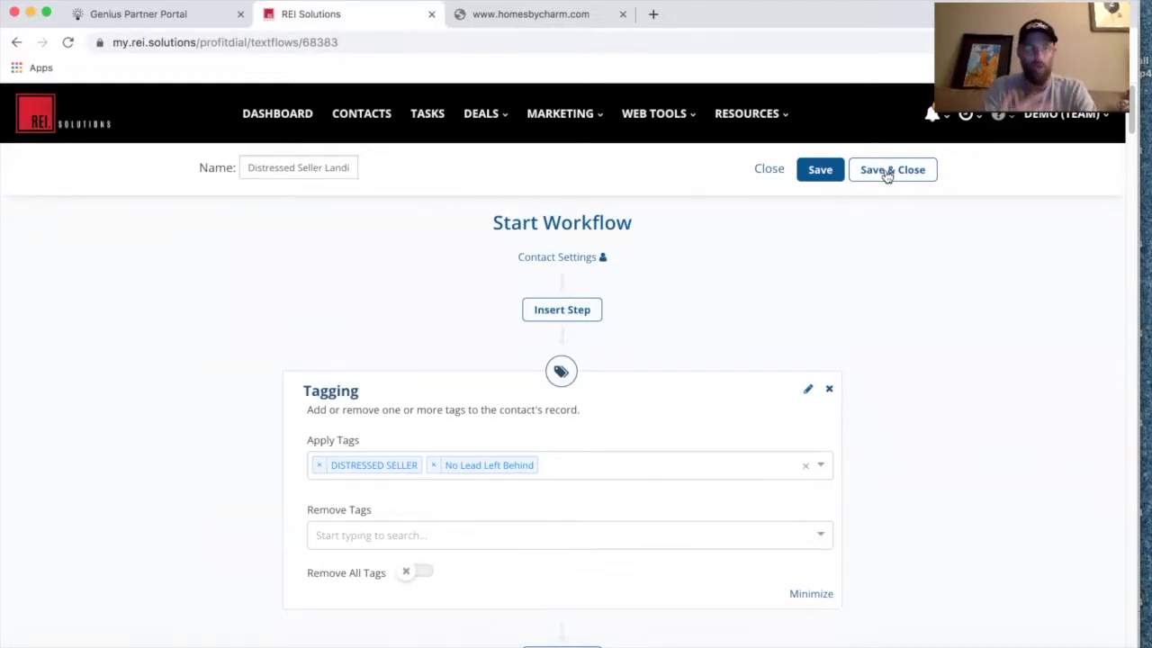
{"action": "left_click", "coordinate": [886, 172]}
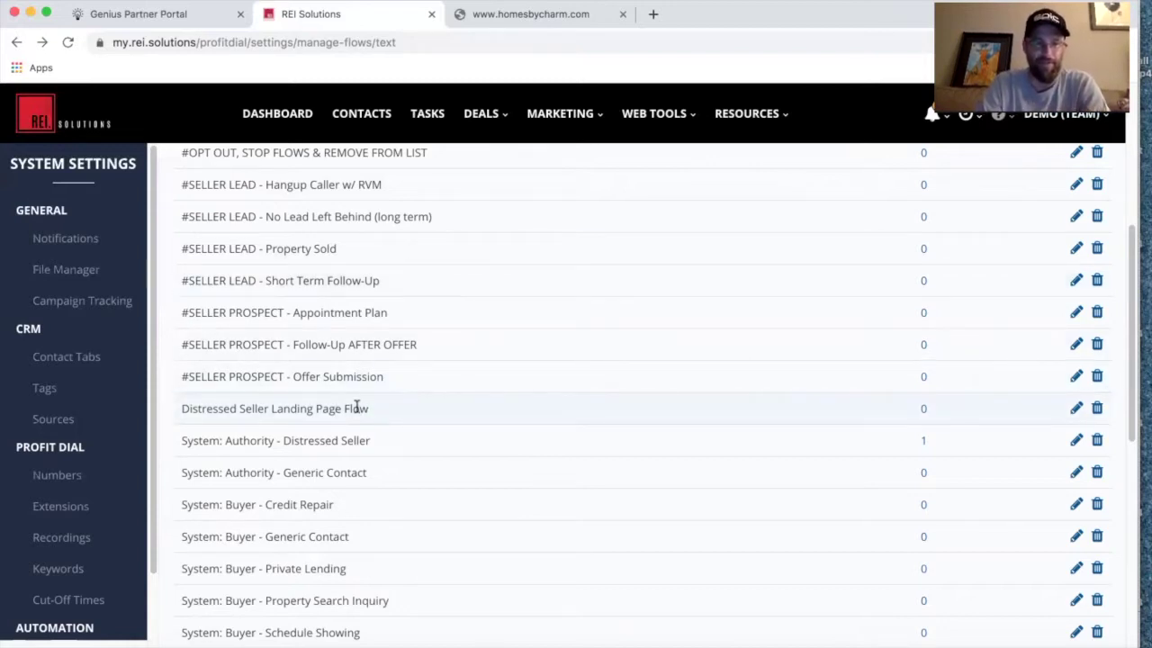
Go to the web forms and open the Distressed Seller Form in the Web Form Builder
{"action": "scroll", "coordinate": [72, 423], "scroll_direction": "down", "scroll_amount": 3}
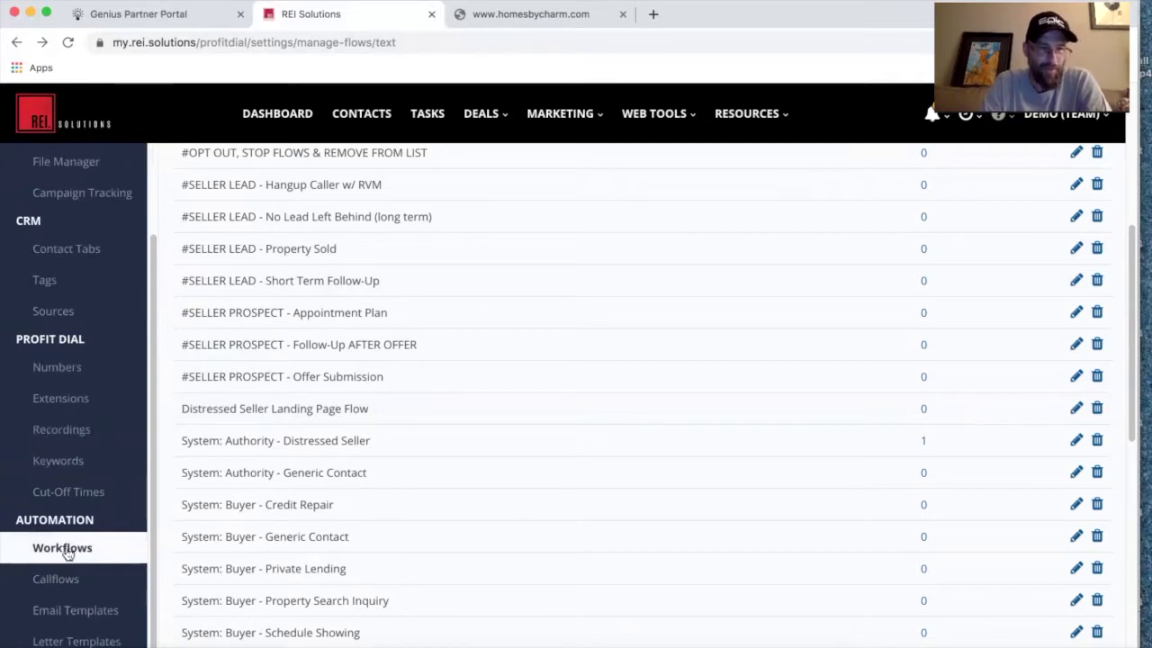
{"action": "mouse_move", "coordinate": [673, 115]}
{"action": "left_click", "coordinate": [668, 223]}
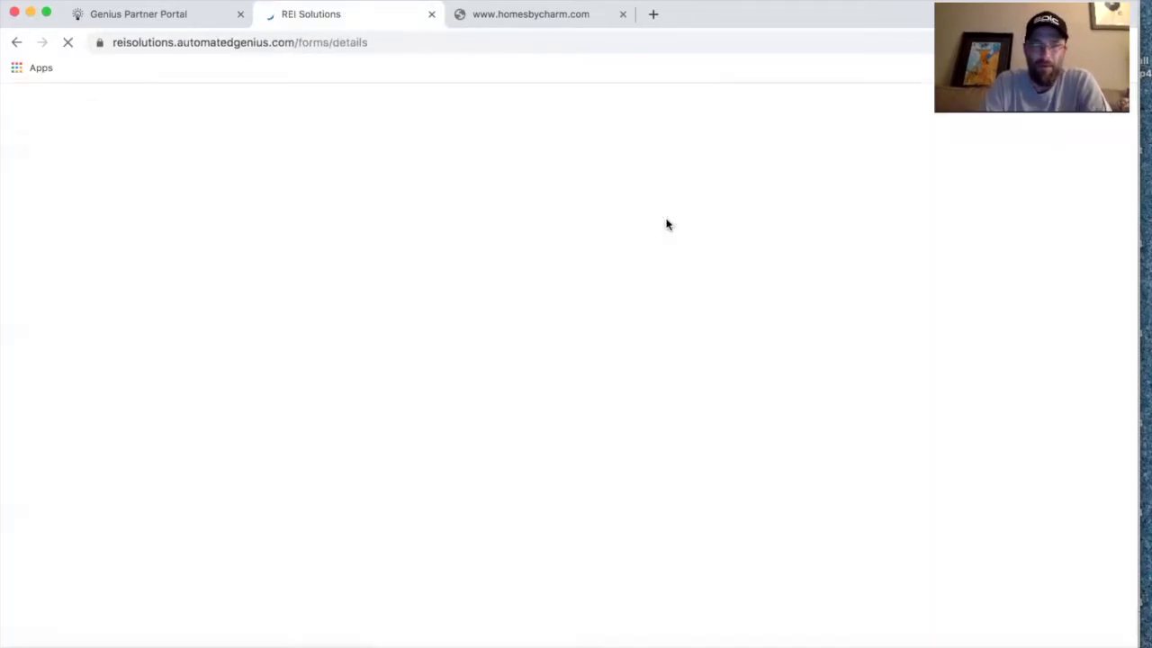
{"action": "left_click", "coordinate": [400, 393]}
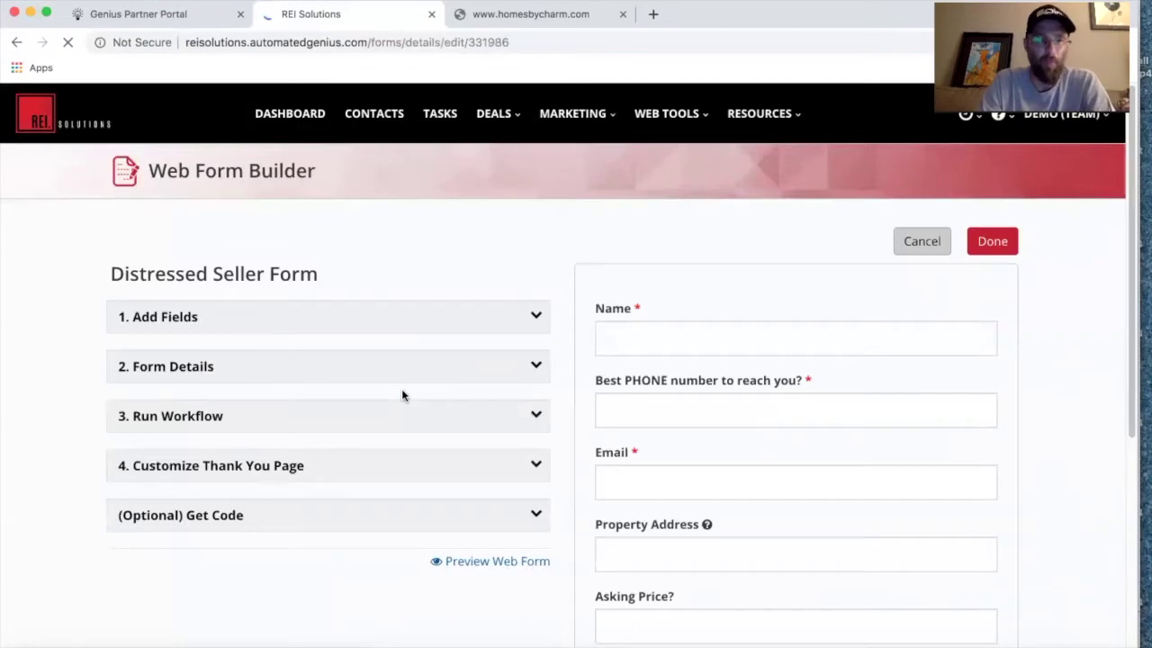
Set Distressed Seller Landing Page Flow to run on form submission, save the setting and finish editing the Distressed Seller Form
{"action": "left_click", "coordinate": [537, 417]}
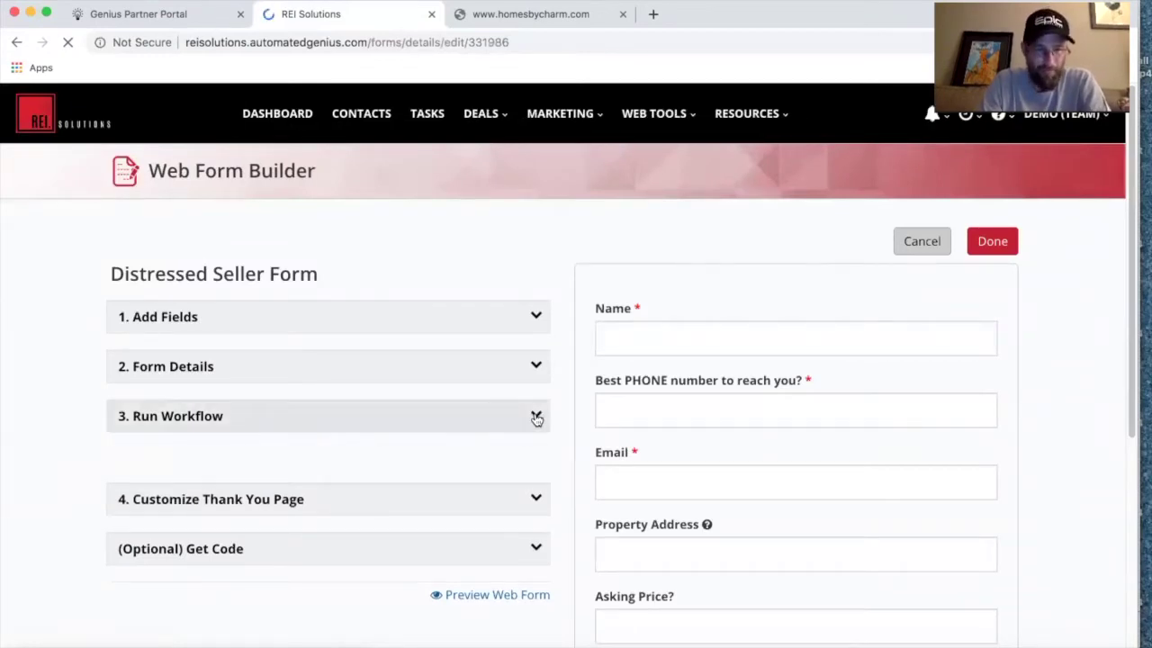
{"action": "left_click", "coordinate": [518, 525]}
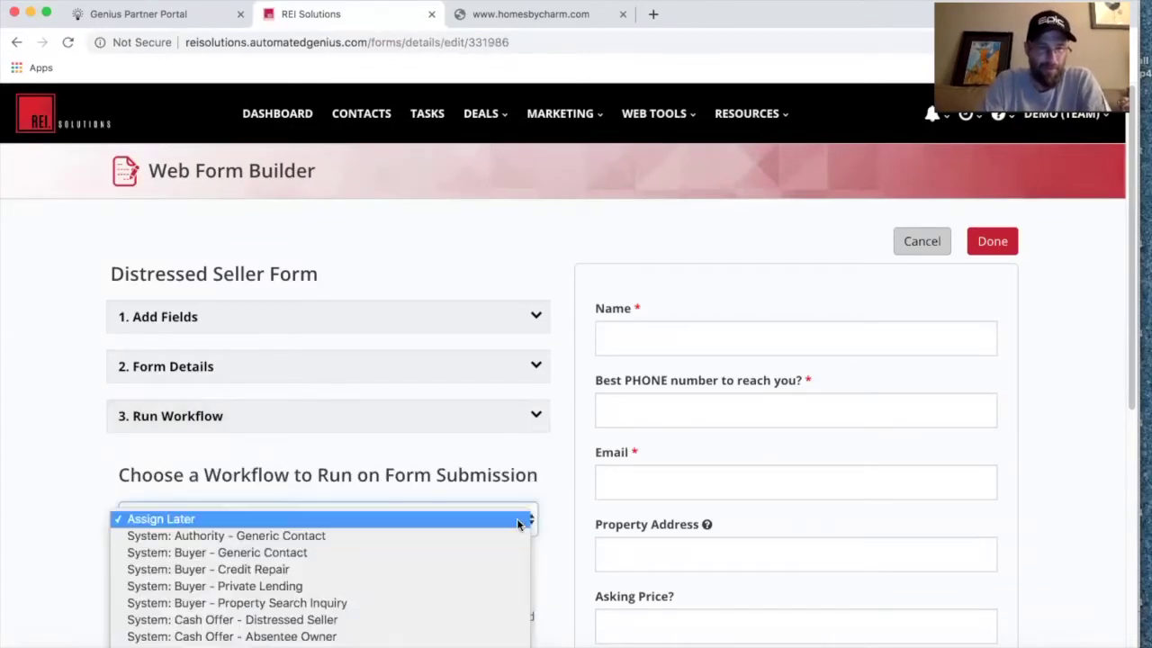
{"action": "scroll", "coordinate": [466, 567], "scroll_direction": "down", "scroll_amount": 5}
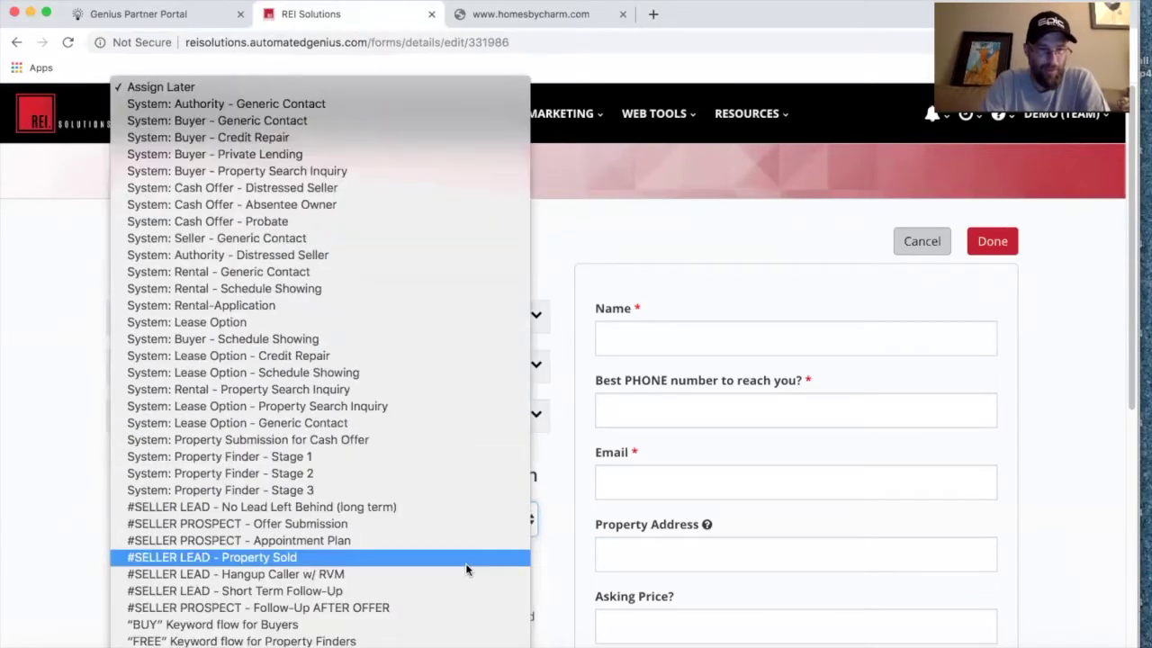
{"action": "scroll", "coordinate": [466, 567], "scroll_direction": "down", "scroll_amount": 5}
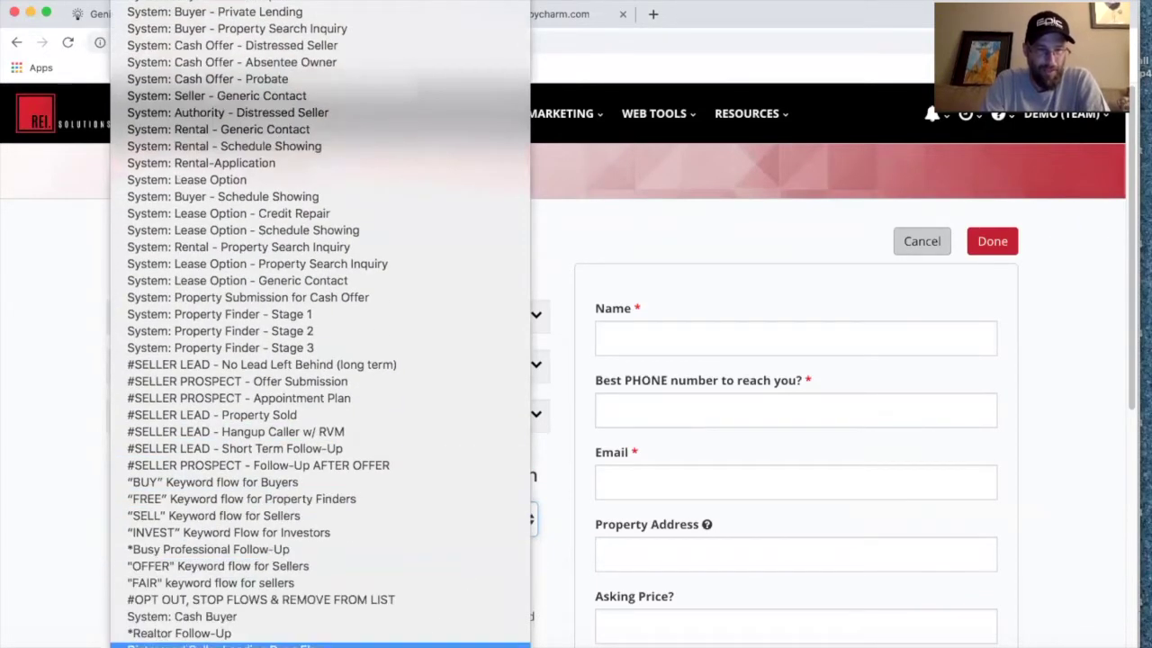
{"action": "left_click", "coordinate": [270, 644]}
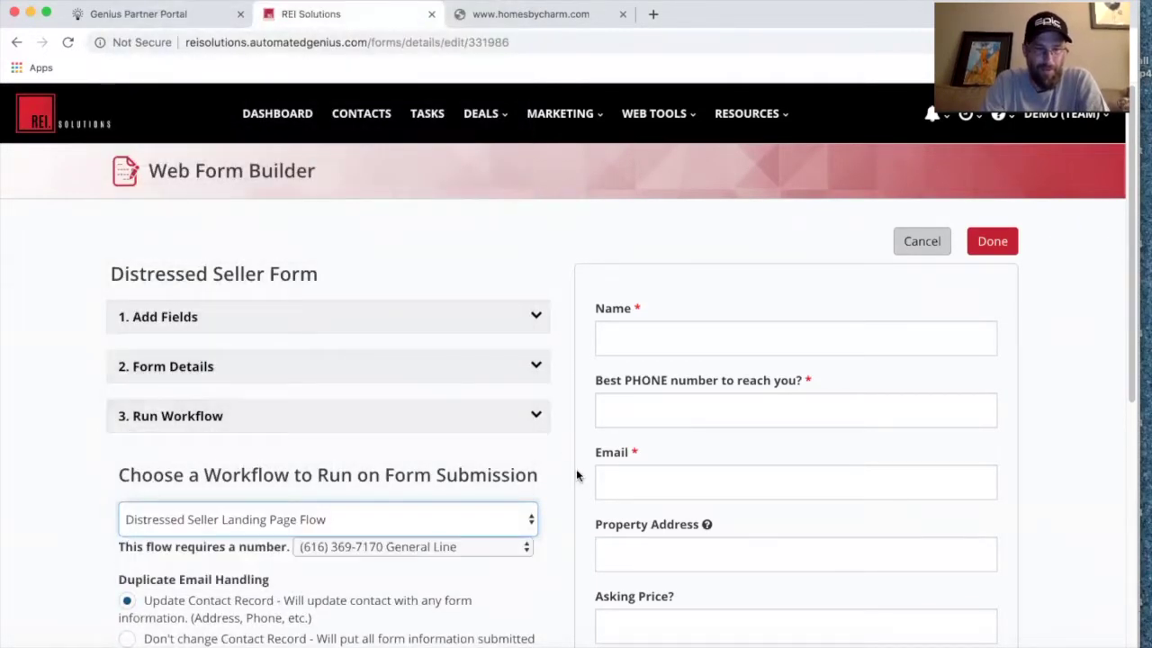
{"action": "scroll", "coordinate": [576, 475], "scroll_direction": "down", "scroll_amount": 2}
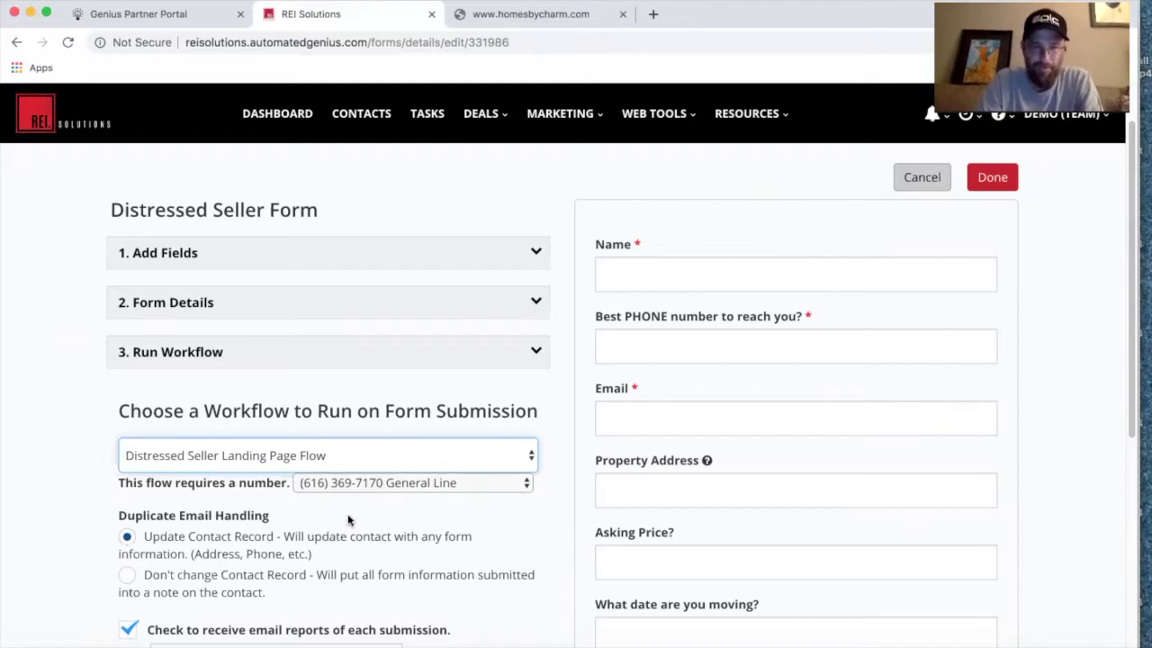
{"action": "scroll", "coordinate": [519, 545], "scroll_direction": "down", "scroll_amount": 3}
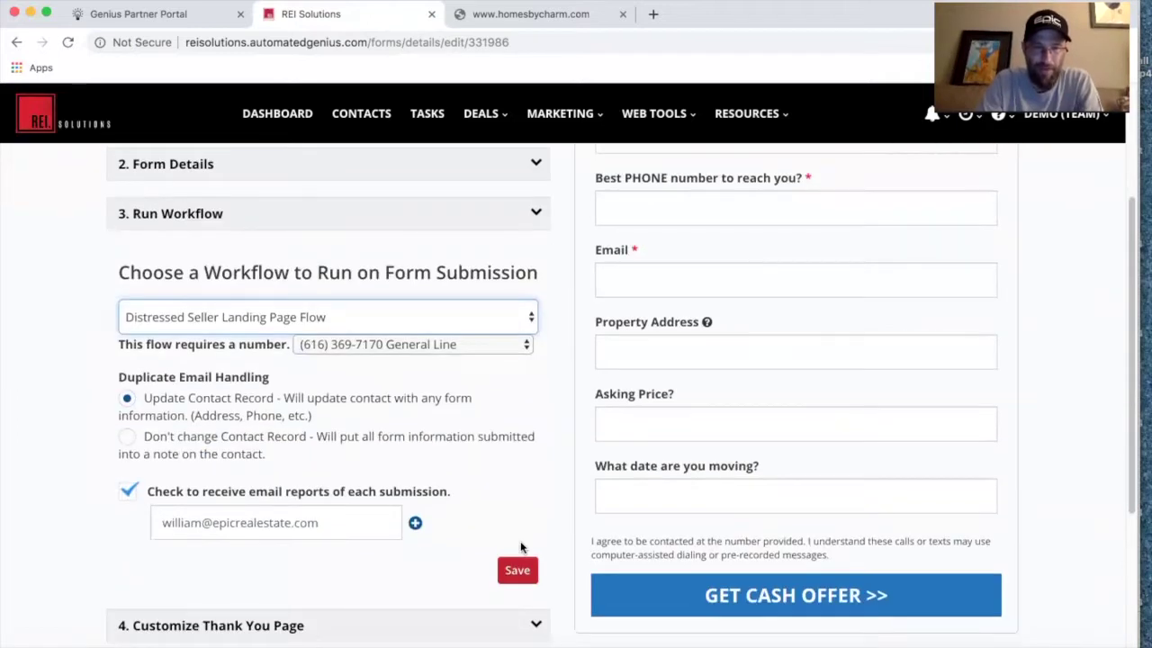
{"action": "left_click", "coordinate": [520, 570]}
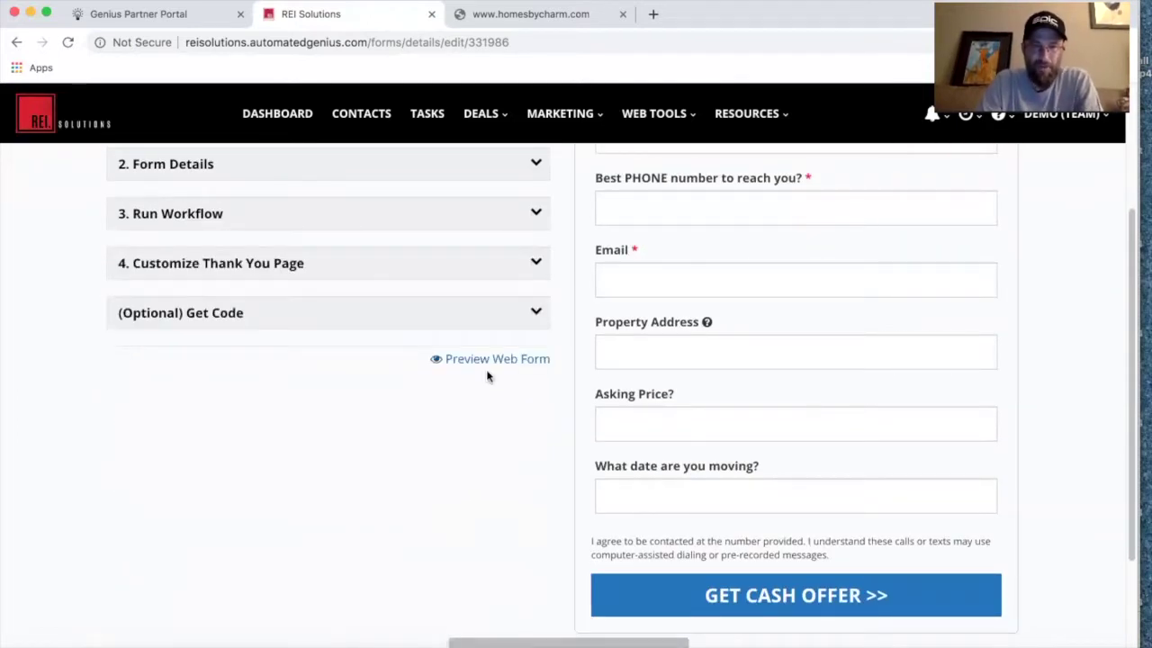
{"action": "scroll", "coordinate": [487, 376], "scroll_direction": "up", "scroll_amount": 5}
{"action": "left_click", "coordinate": [992, 241]}
{"action": "left_click", "coordinate": [631, 344]}
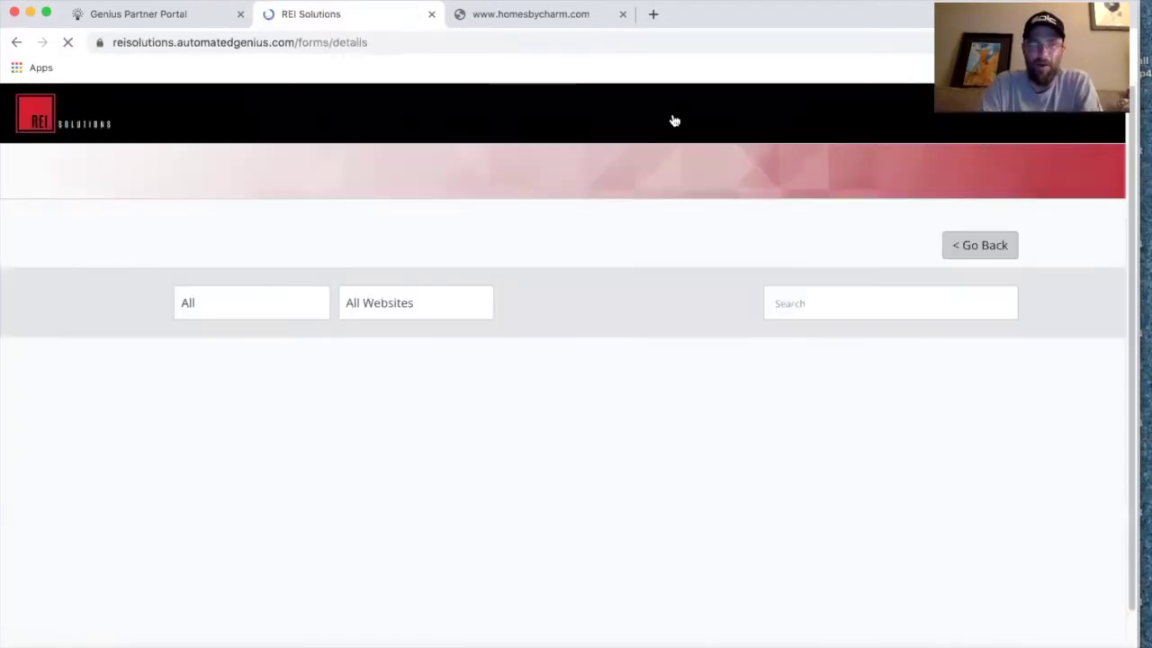
Open the Financially Distressed Sellers landing page and examine its video, heading and web form down to the GET CASH OFFER button
{"action": "left_click", "coordinate": [679, 117]}
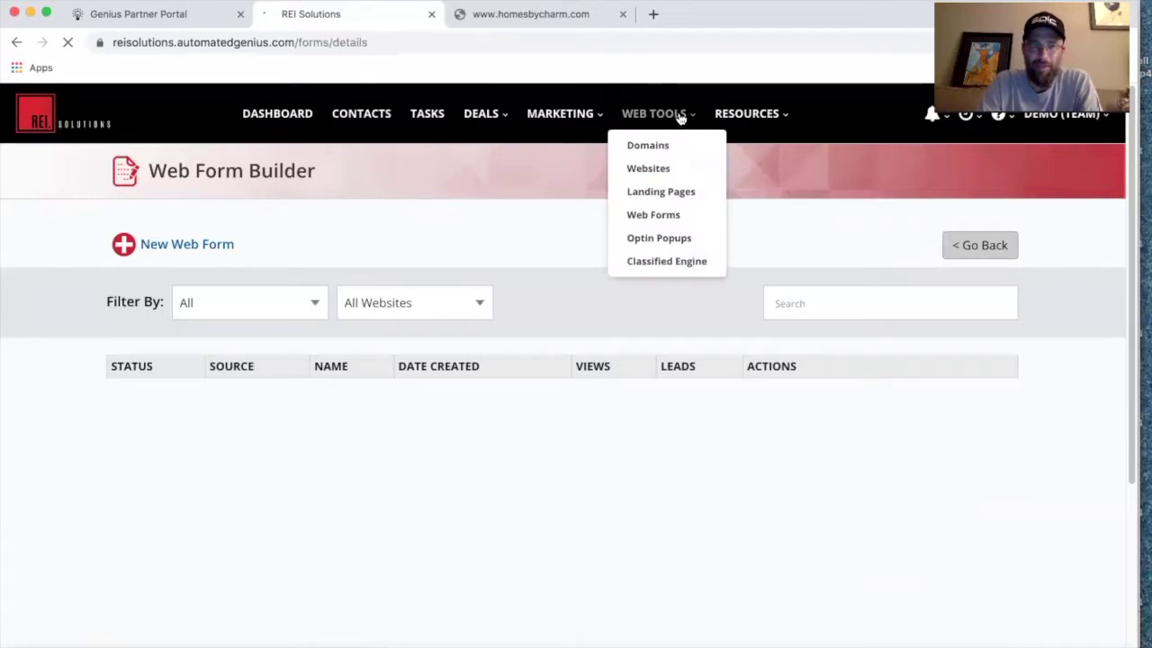
{"action": "left_click", "coordinate": [664, 196]}
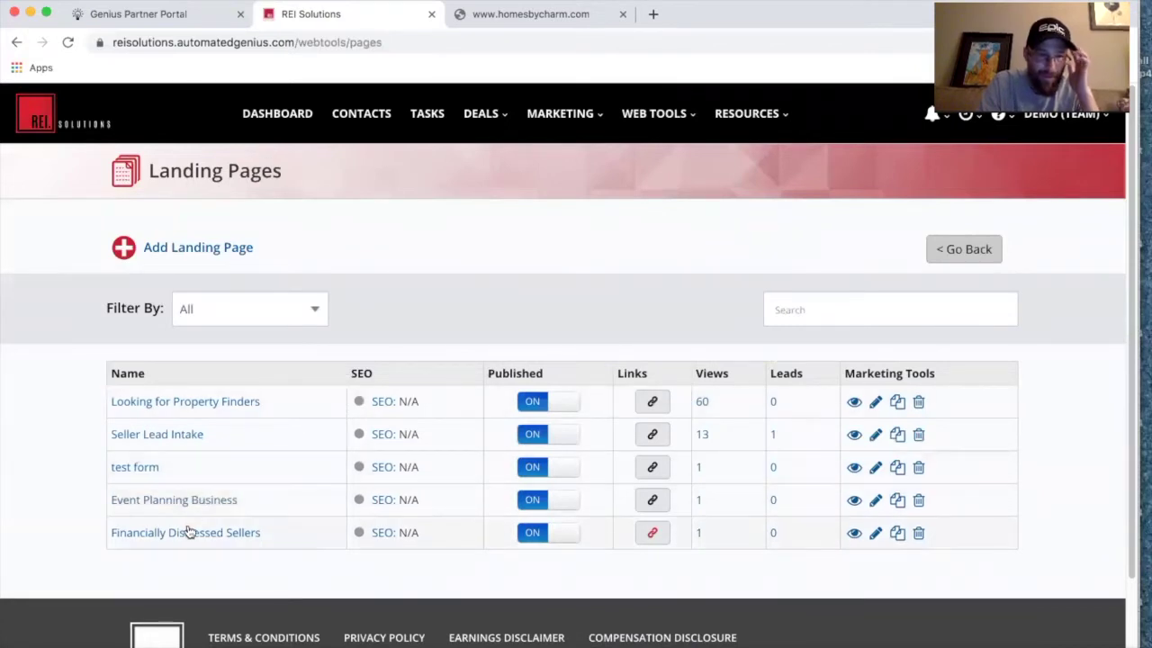
{"action": "left_click", "coordinate": [188, 533]}
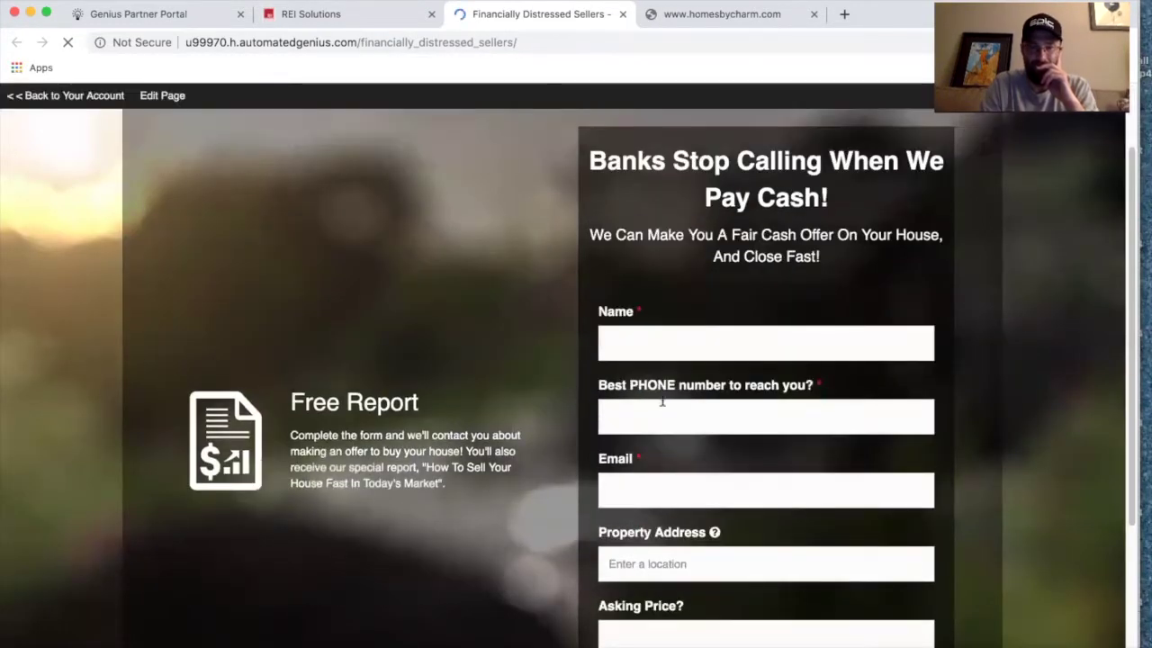
{"action": "scroll", "coordinate": [777, 345], "scroll_direction": "down", "scroll_amount": 2}
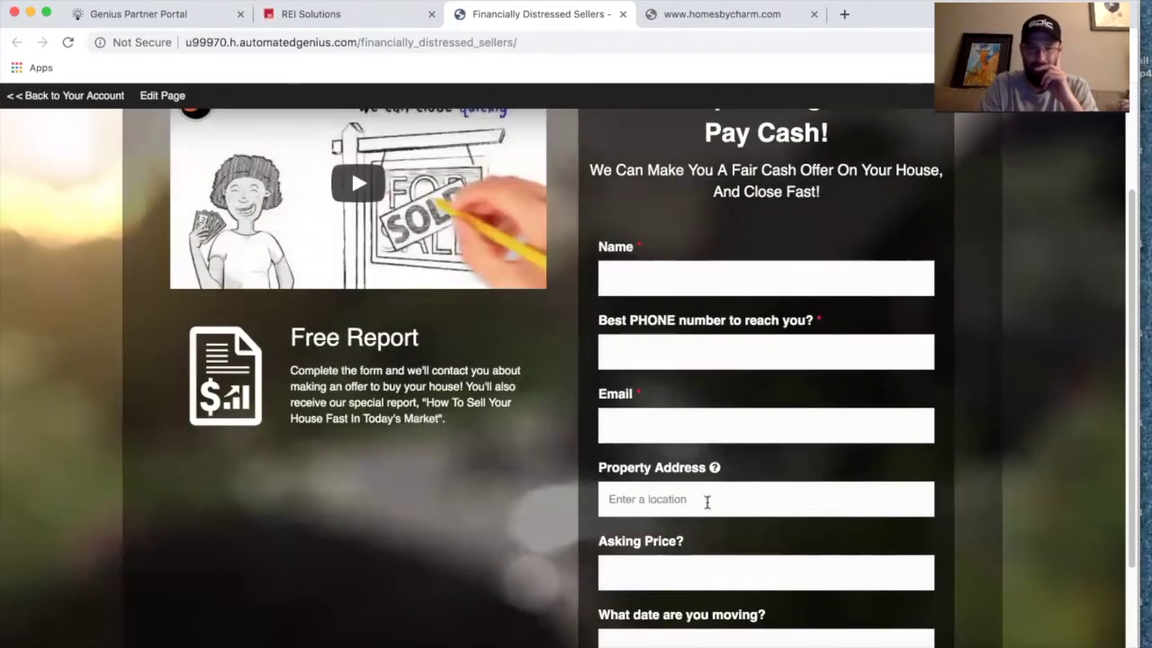
{"action": "scroll", "coordinate": [707, 502], "scroll_direction": "down", "scroll_amount": 3}
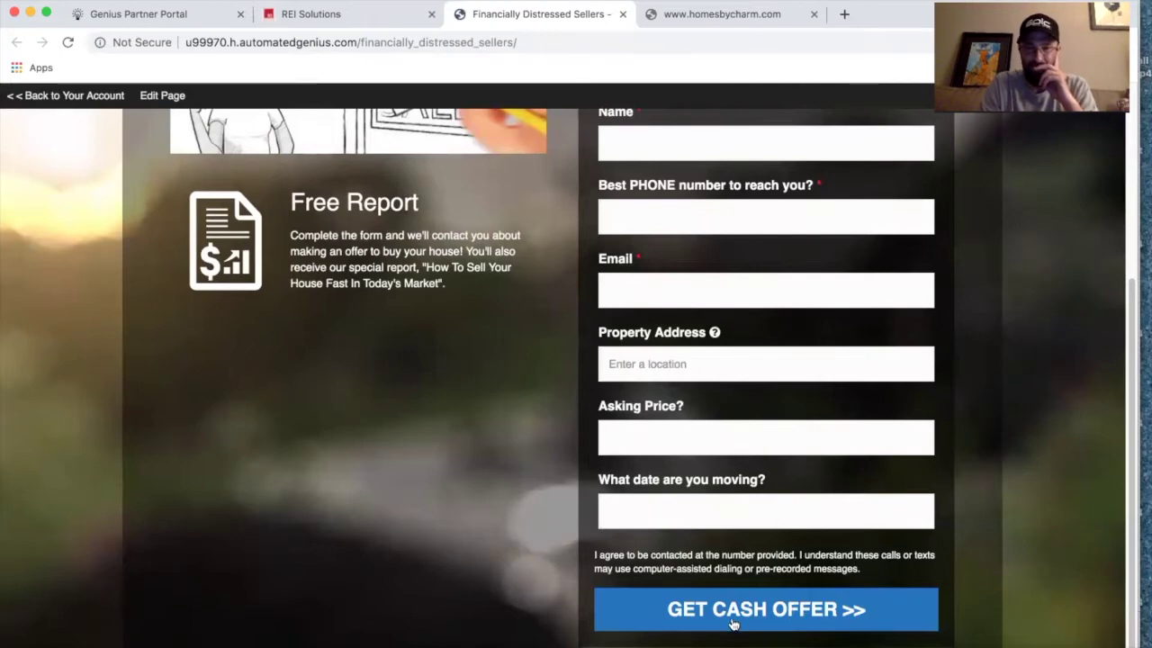
{"action": "left_click", "coordinate": [768, 618]}
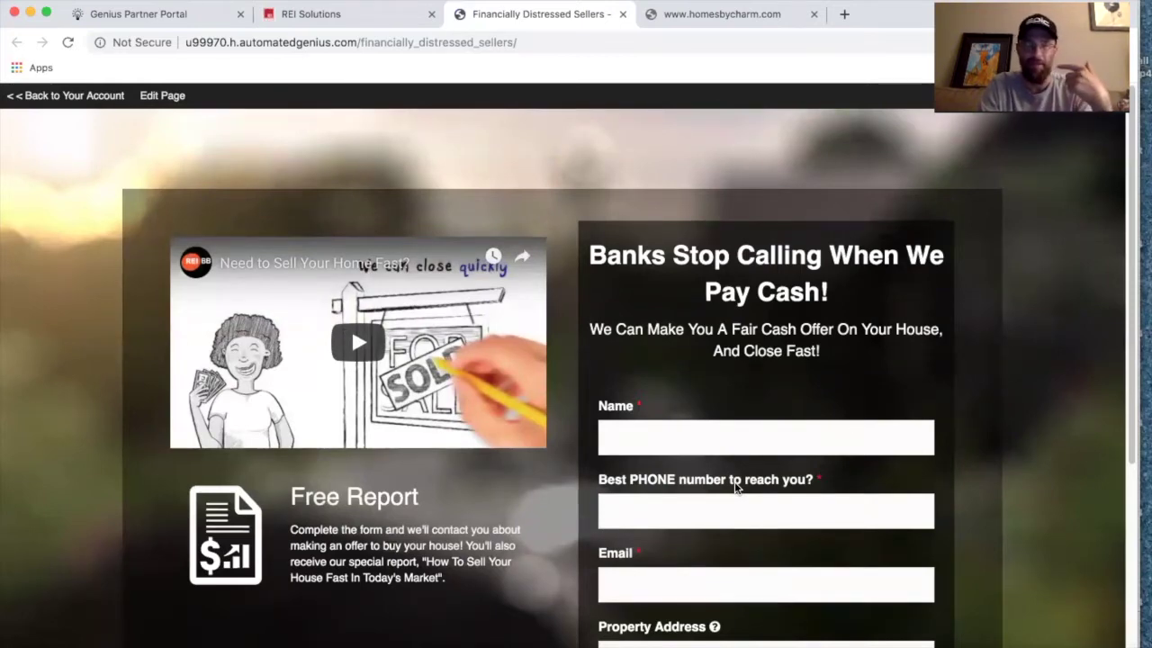
{"action": "scroll", "coordinate": [734, 481], "scroll_direction": "down", "scroll_amount": 1}
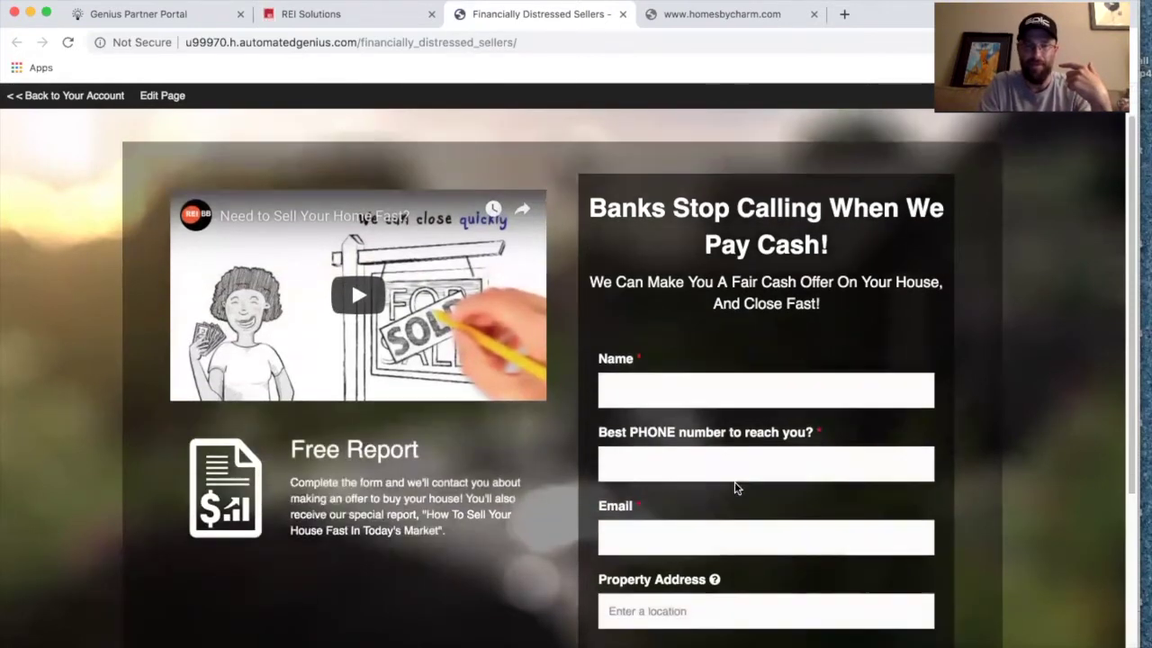
{"action": "left_click", "coordinate": [666, 463]}
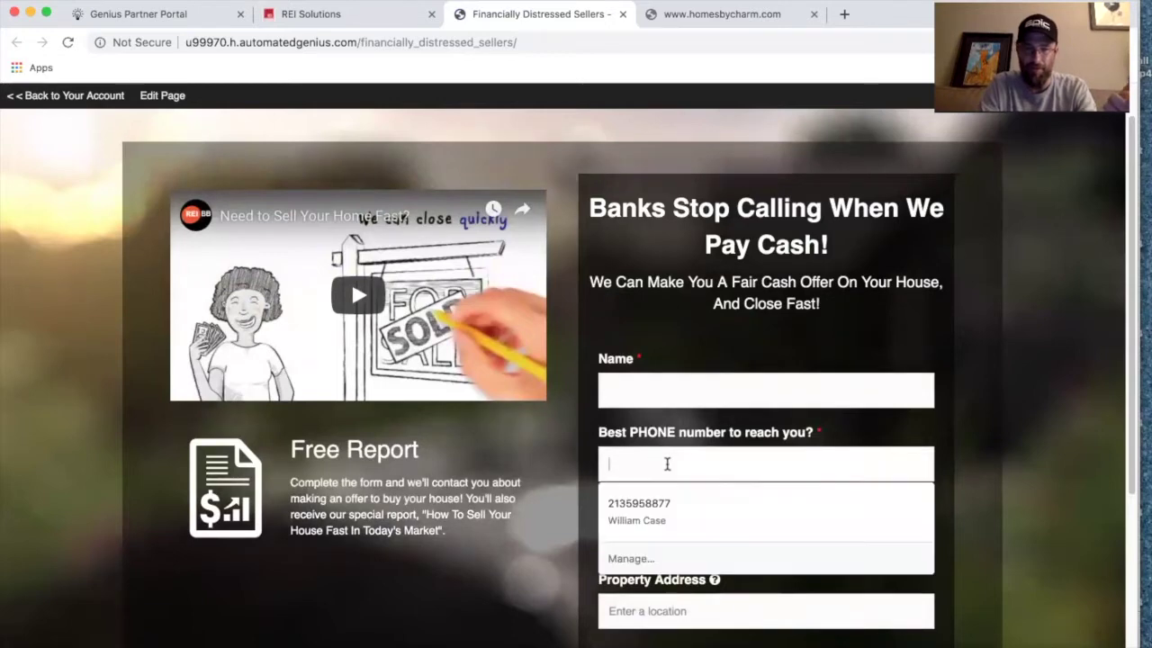
{"action": "left_click", "coordinate": [585, 447]}
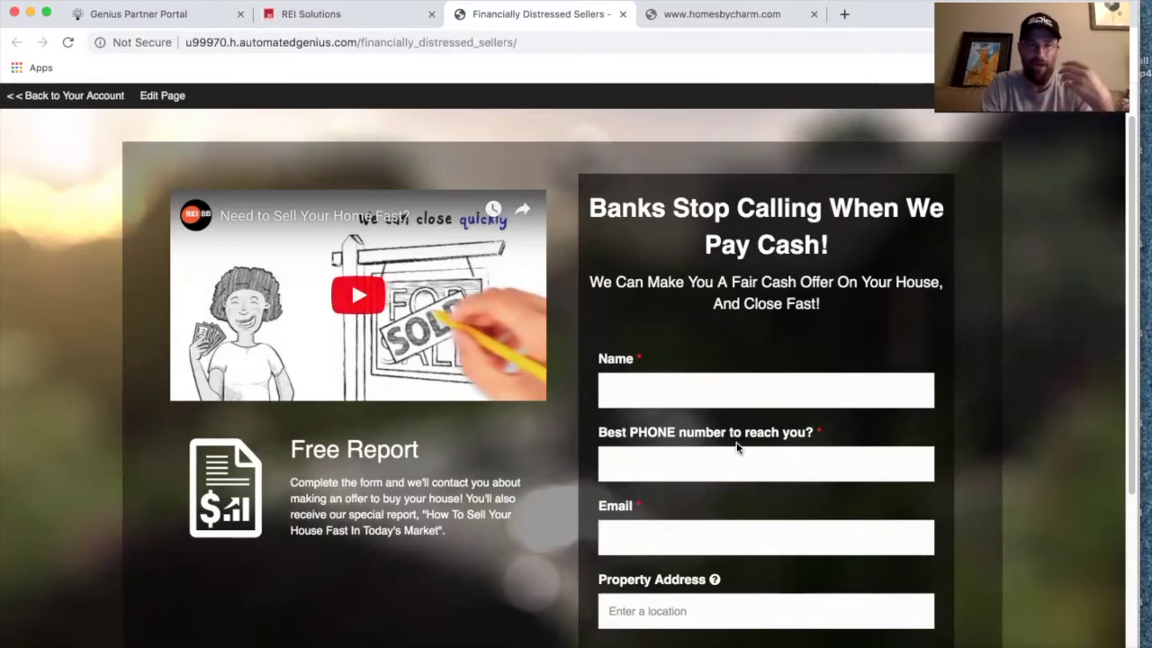
{"action": "scroll", "coordinate": [699, 451], "scroll_direction": "up", "scroll_amount": 1}
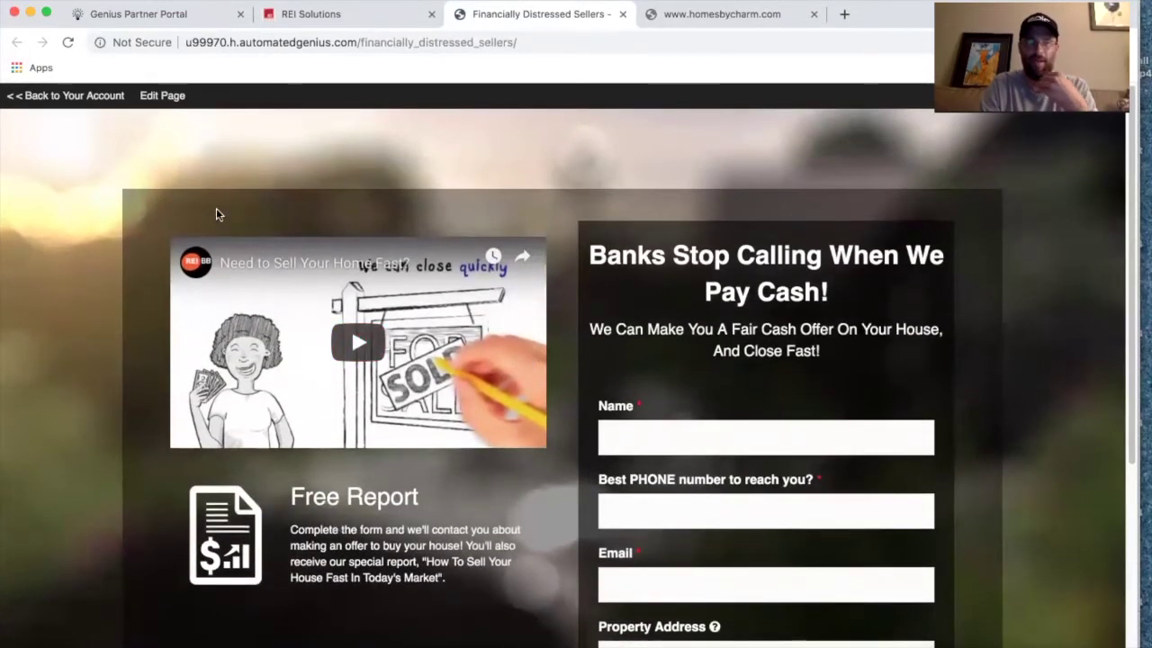
Return to the account, open the domains list, and load homesbycharm.com to check its forwarding to the landing page
{"action": "left_click", "coordinate": [51, 95]}
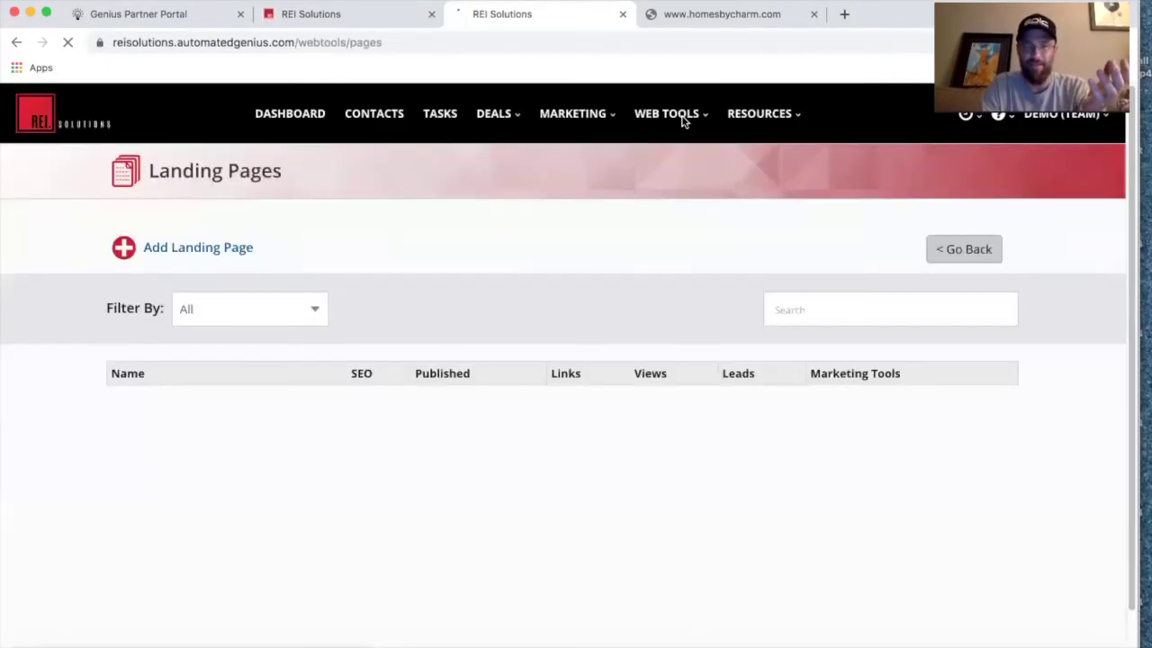
{"action": "left_click", "coordinate": [689, 122]}
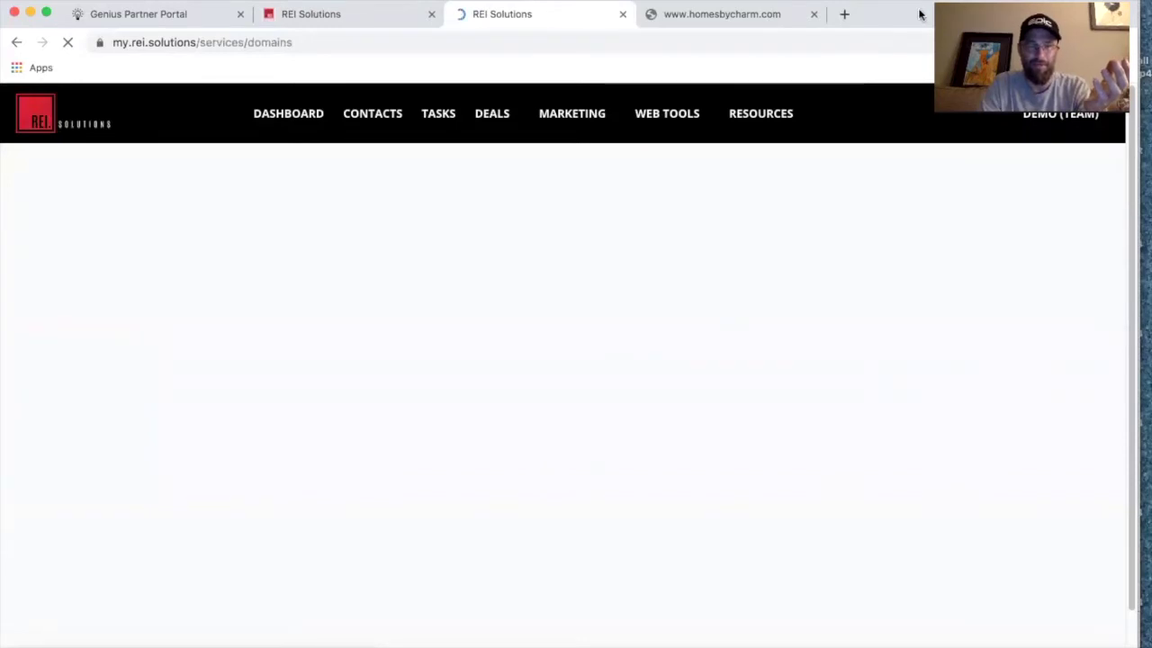
{"action": "left_click", "coordinate": [348, 39]}
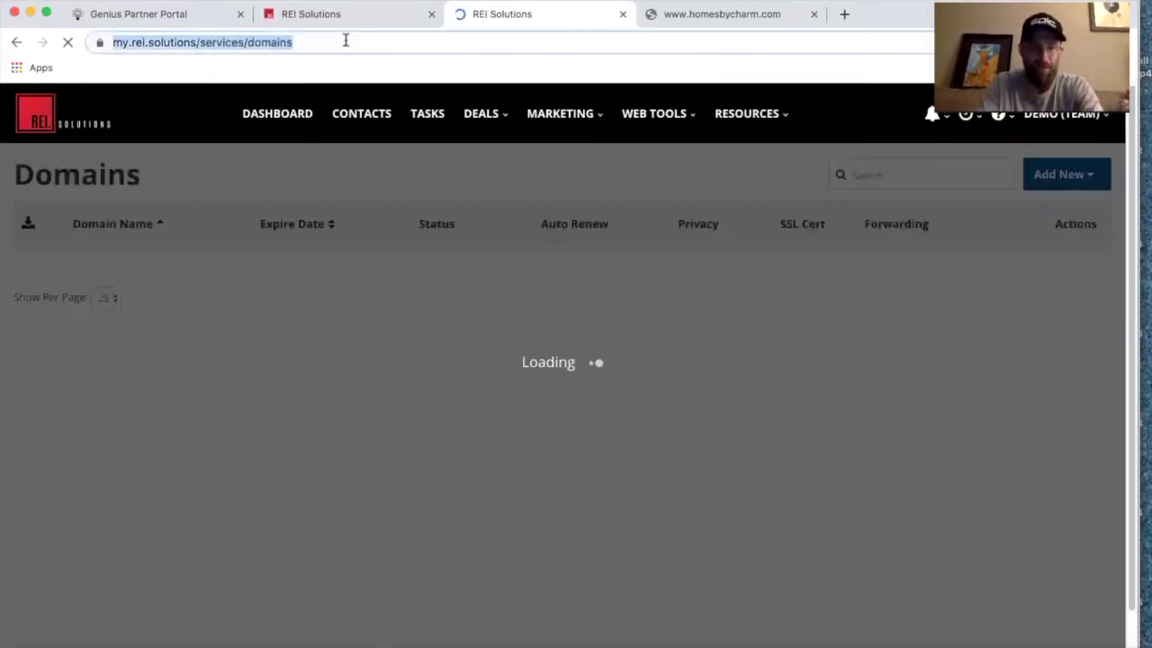
{"action": "type", "text": "homes"}
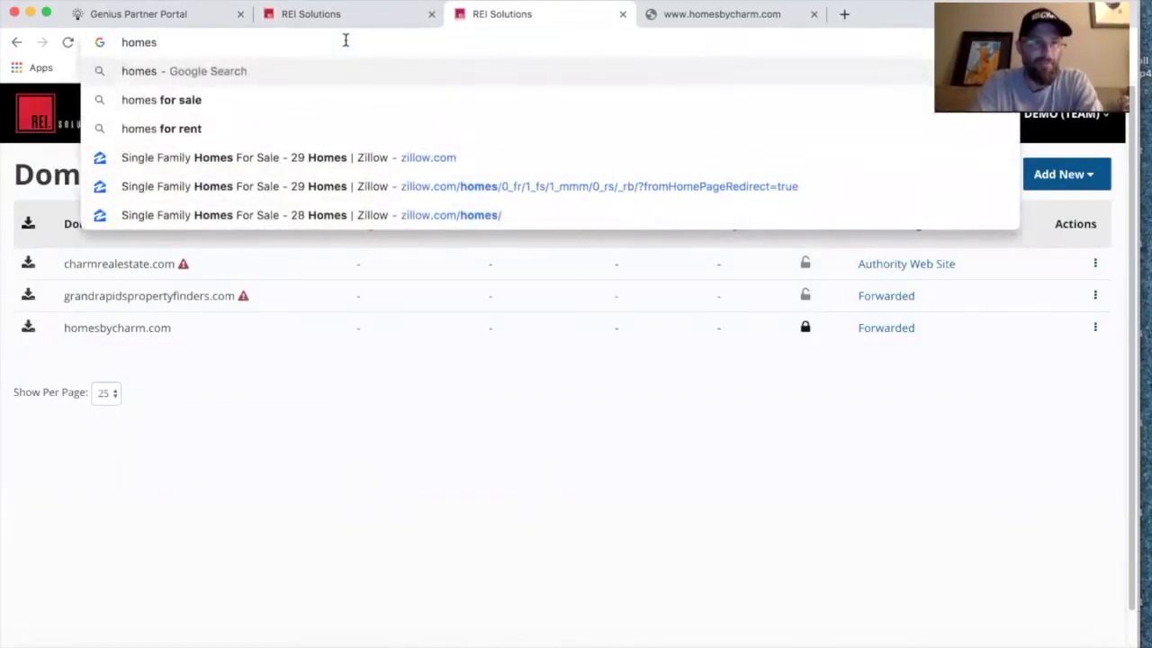
{"action": "type", "text": "bycharm.com"}
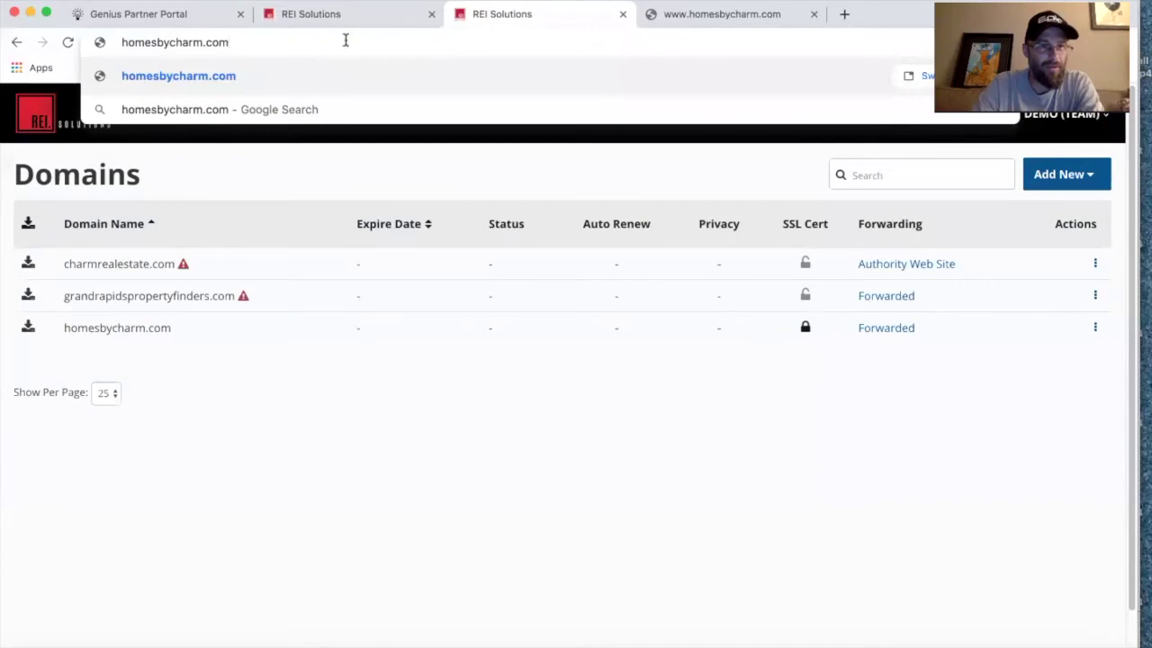
{"action": "key", "text": "Return"}
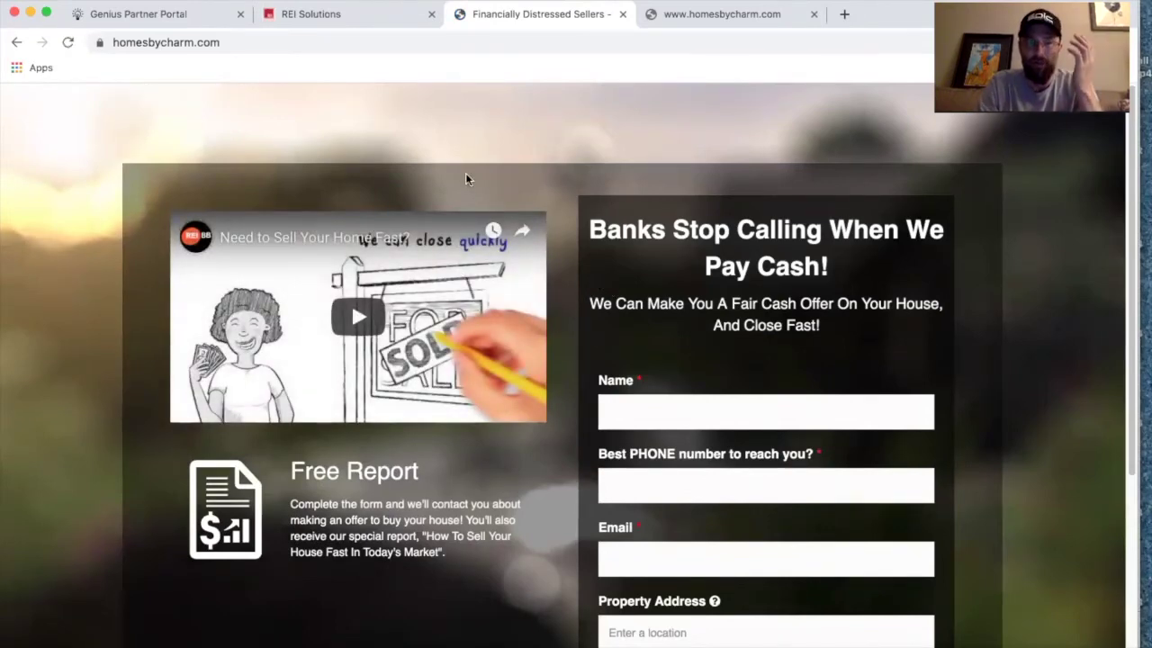
{"action": "left_click", "coordinate": [190, 41]}
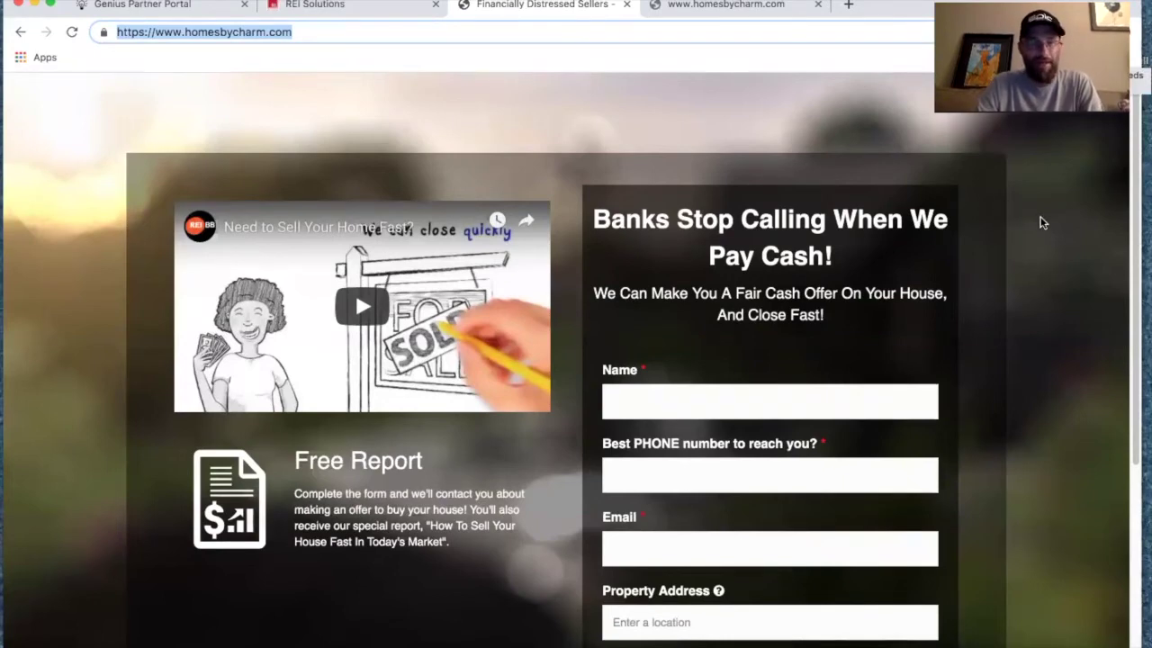
Return to the REI Solutions account, view the support page, and browse the Q & A Video Replays in the training library
{"action": "left_click", "coordinate": [297, 7]}
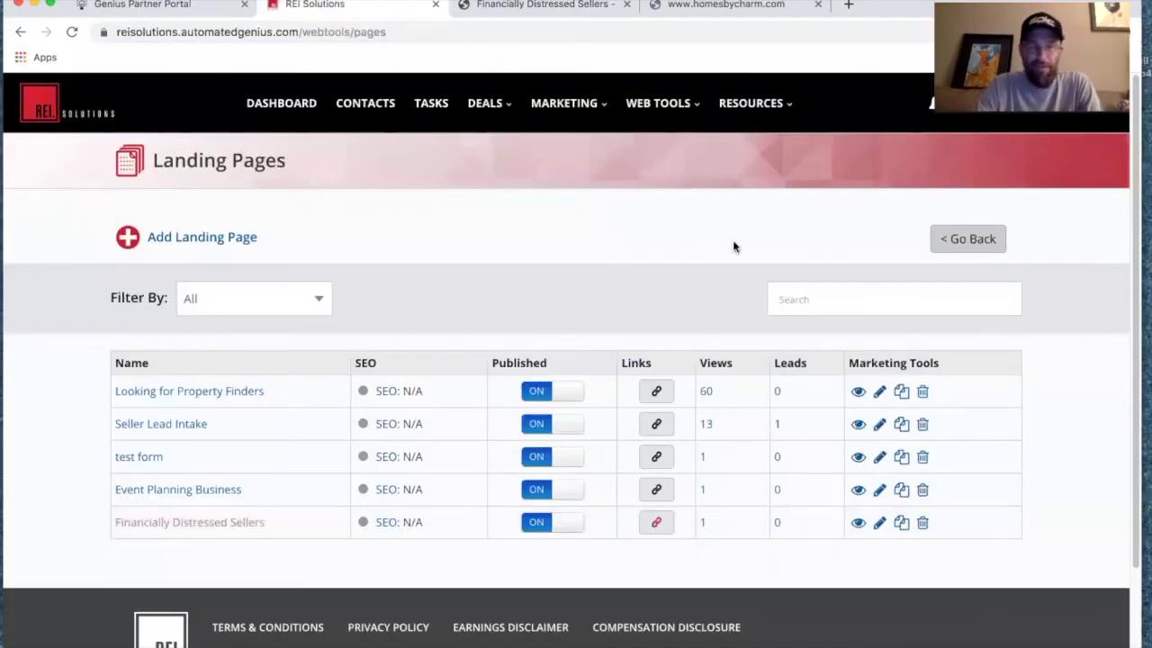
{"action": "mouse_move", "coordinate": [1005, 123]}
{"action": "left_click", "coordinate": [987, 145]}
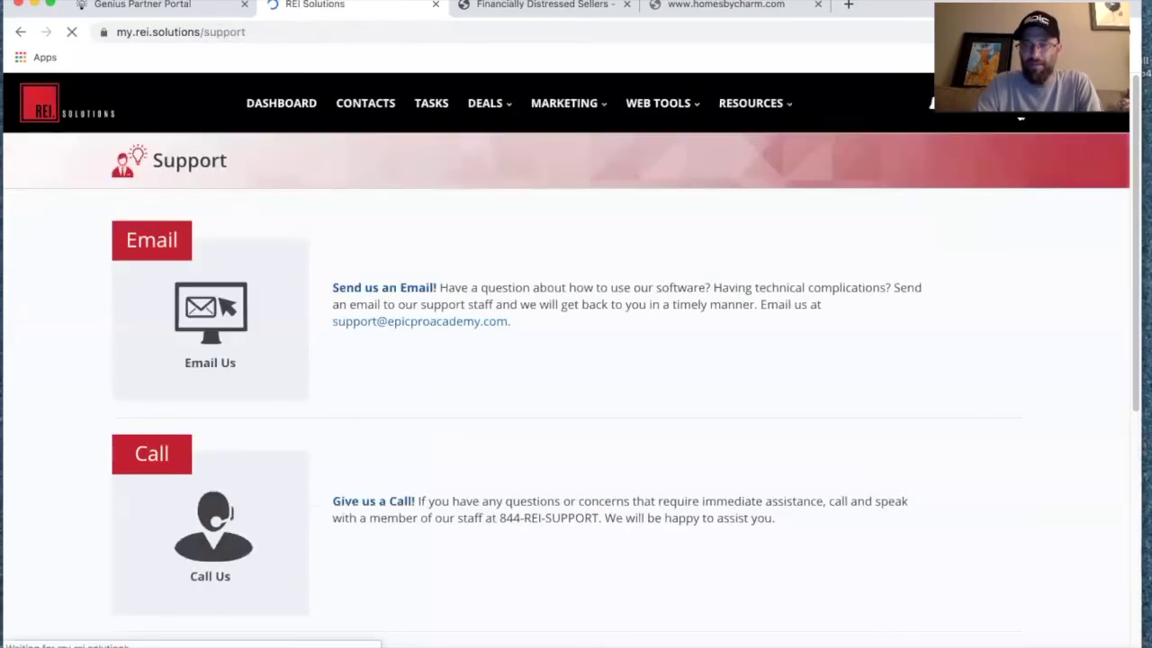
{"action": "mouse_move", "coordinate": [1020, 118]}
{"action": "left_click", "coordinate": [994, 192]}
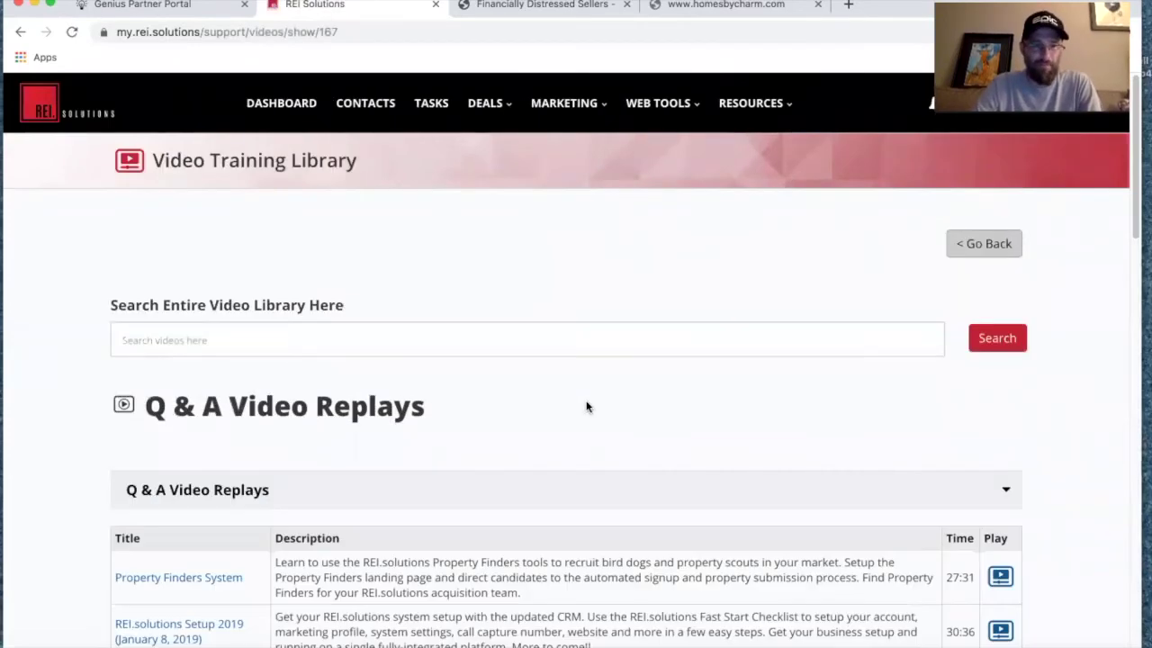
{"action": "scroll", "coordinate": [586, 406], "scroll_direction": "down", "scroll_amount": 10}
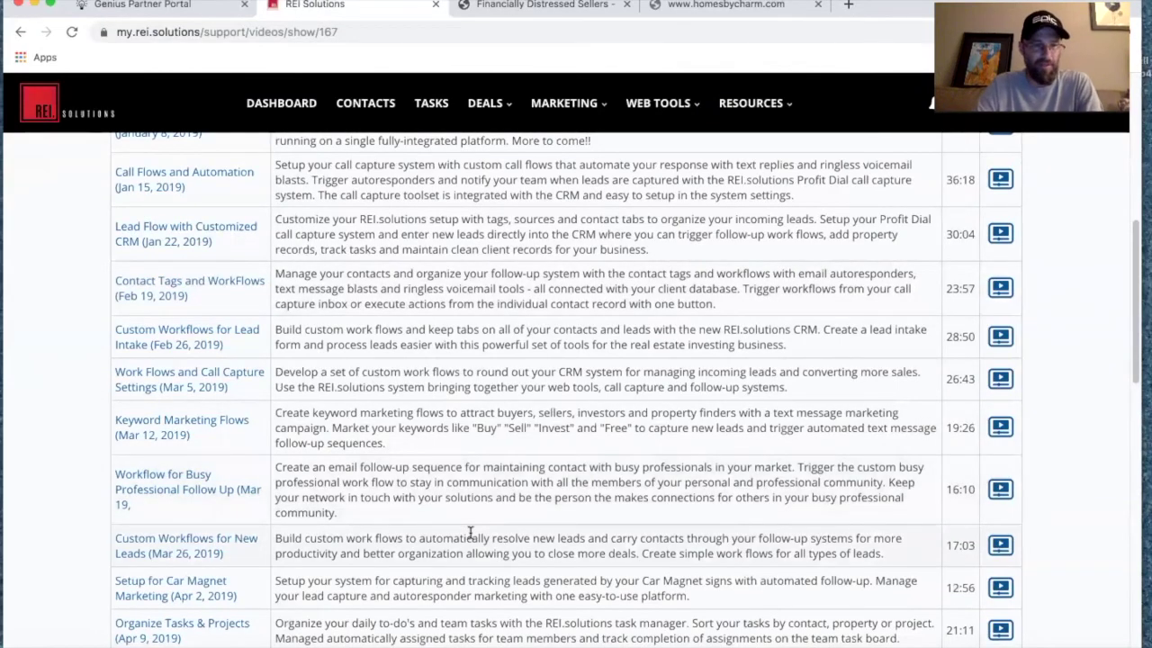
{"action": "scroll", "coordinate": [470, 531], "scroll_direction": "up", "scroll_amount": 3}
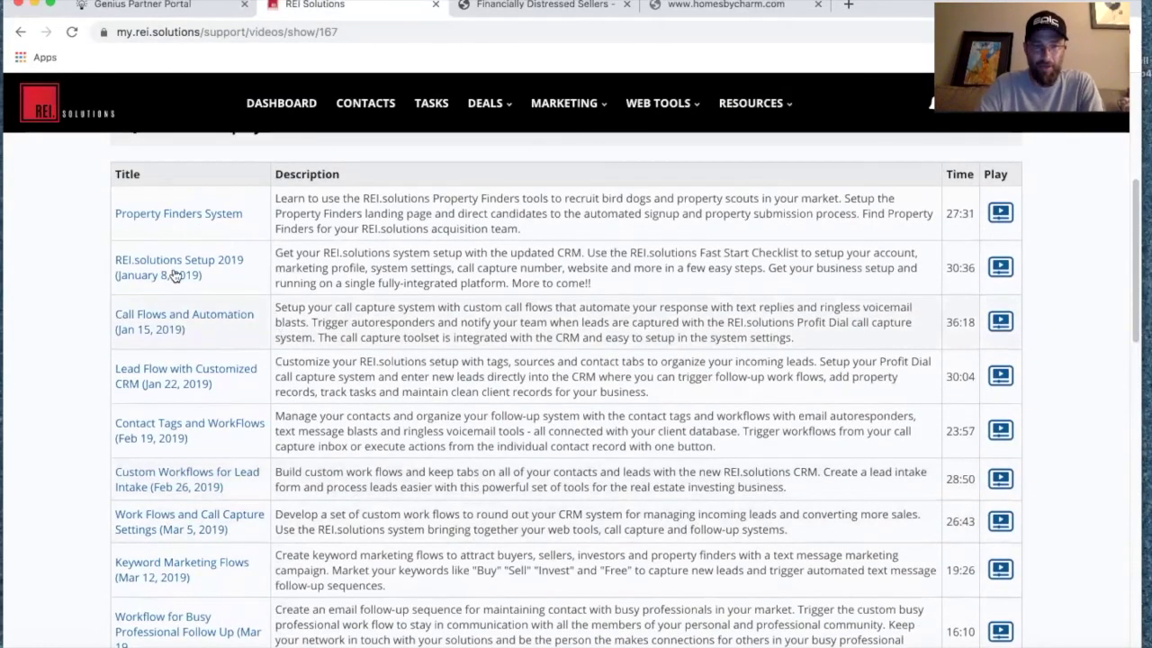